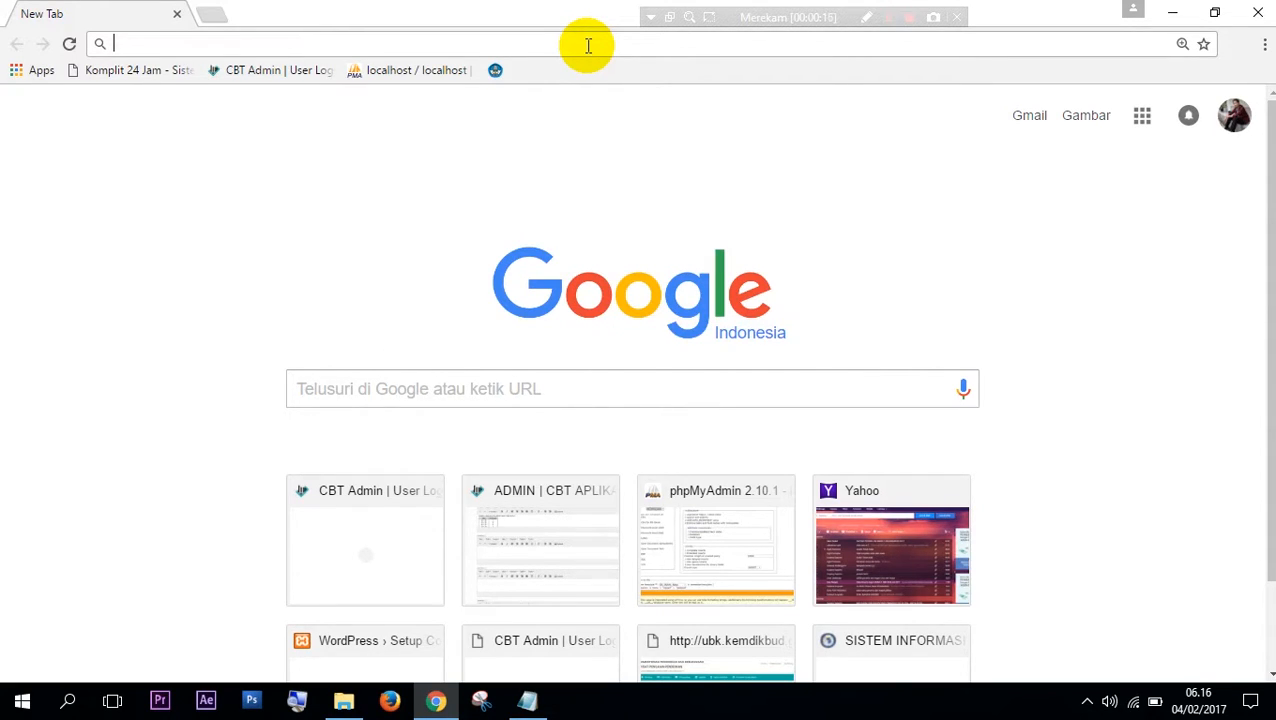
# Open the CBT admin login page at localhost/unbk/admin
pyautogui.write('loc')
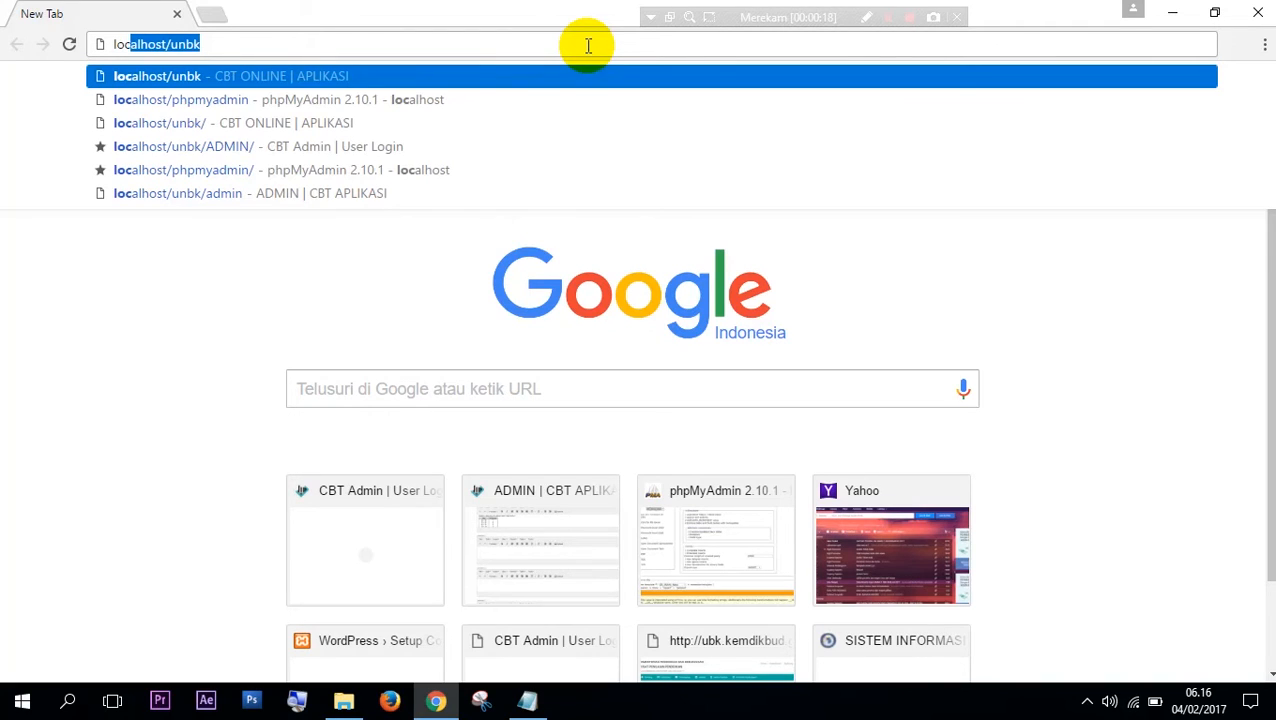
pyautogui.write('a')
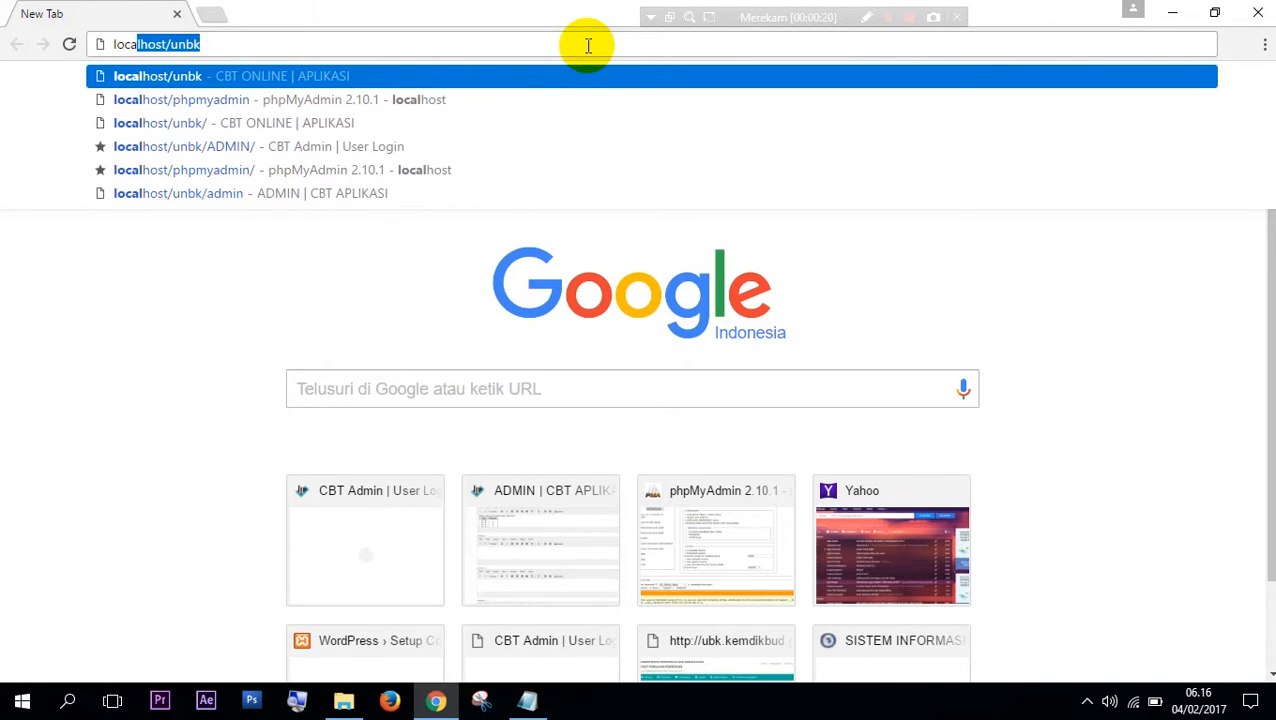
pyautogui.write('lj')
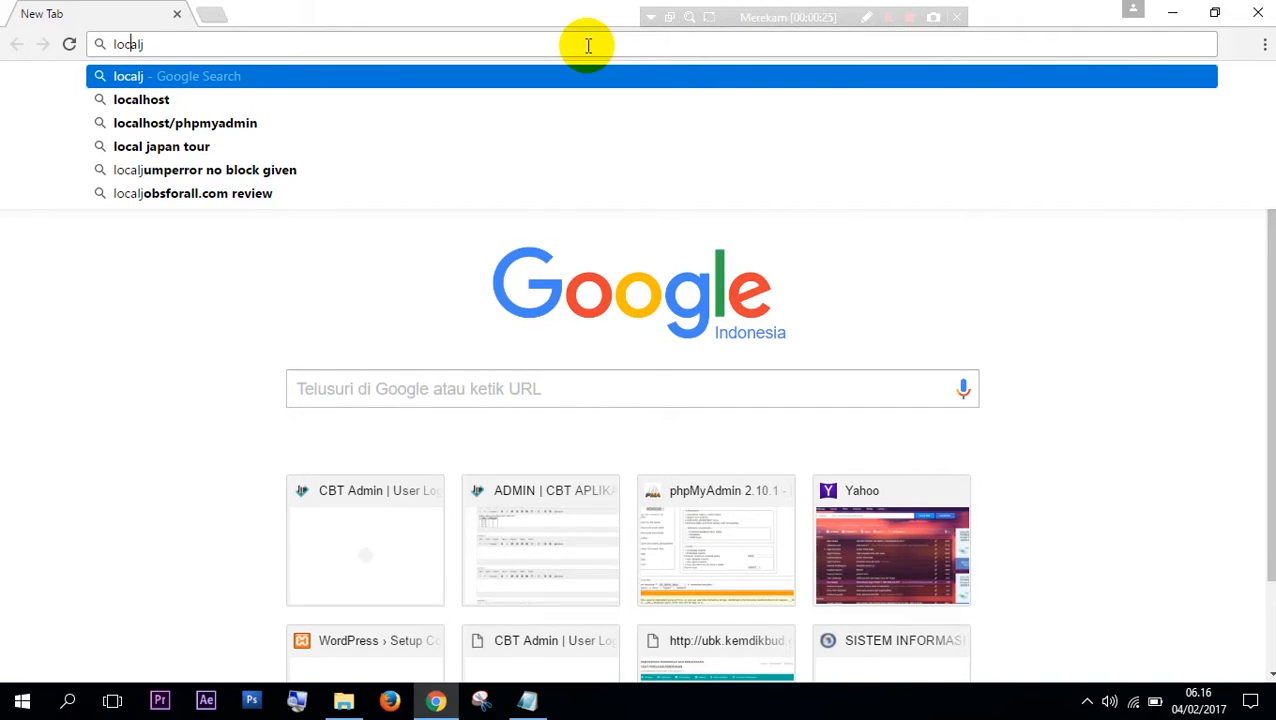
pyautogui.press('BackSpace')
pyautogui.write('ho')
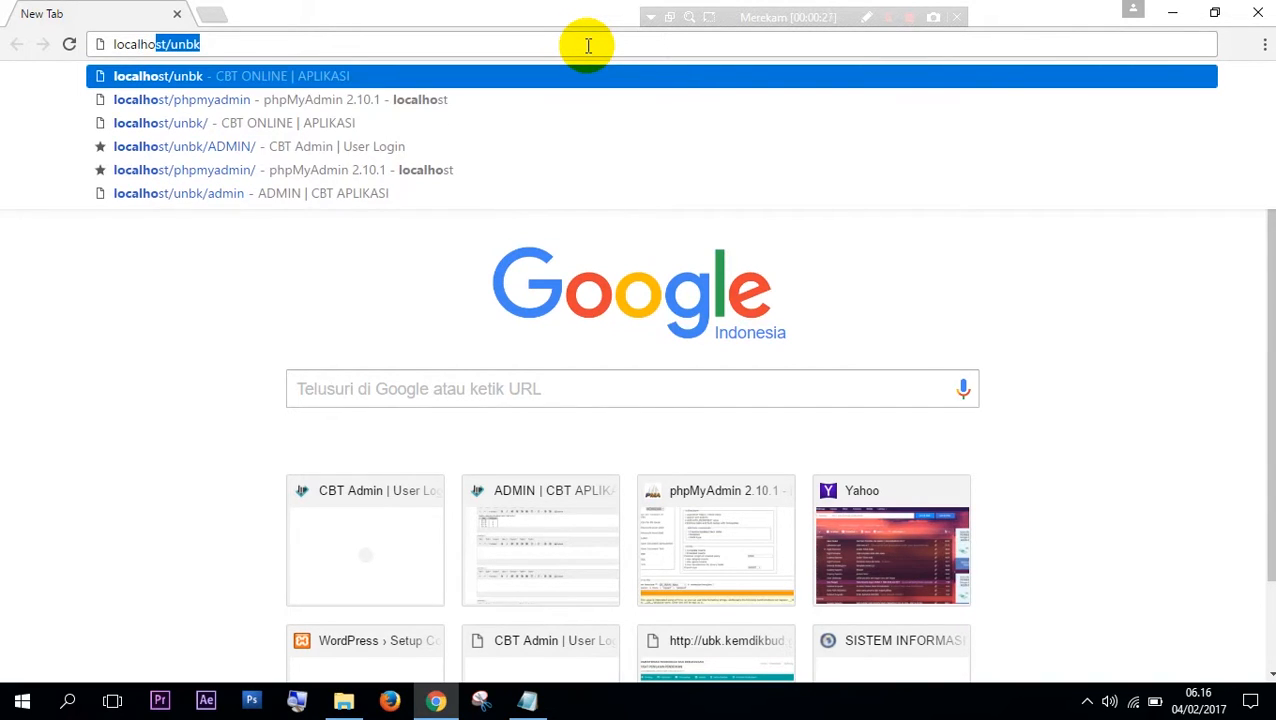
pyautogui.write('st')
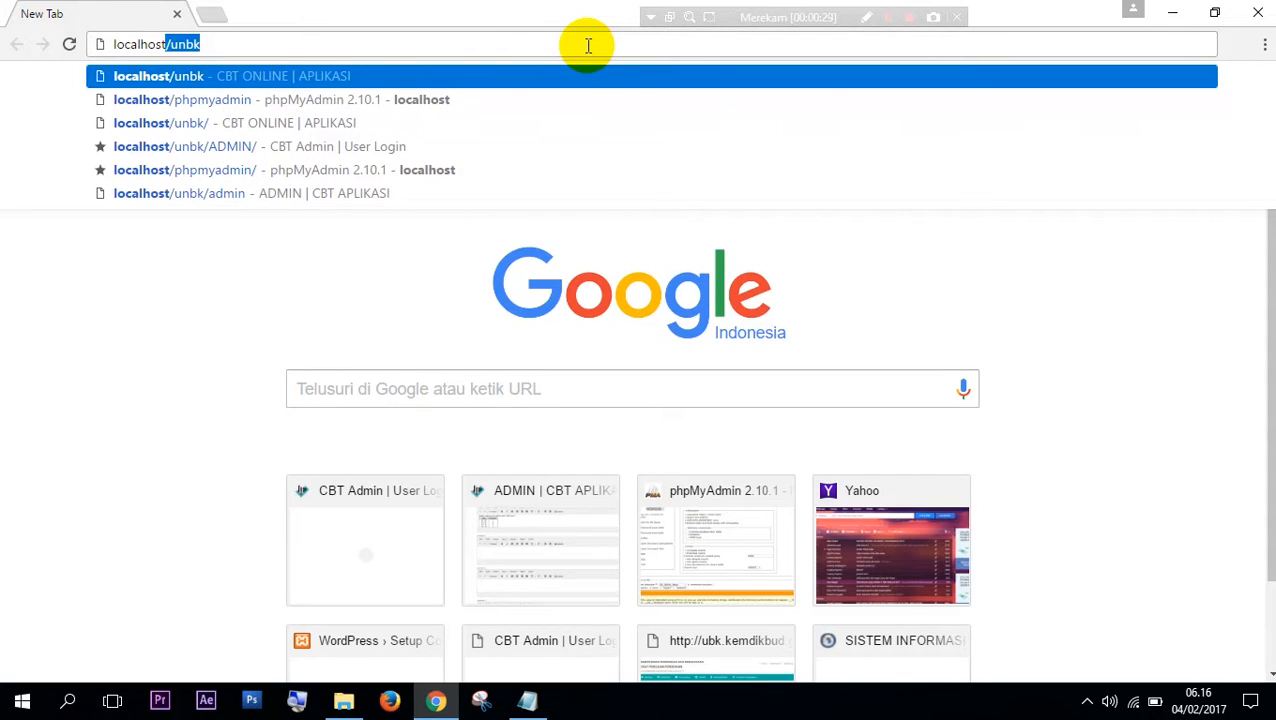
pyautogui.write('/unb')
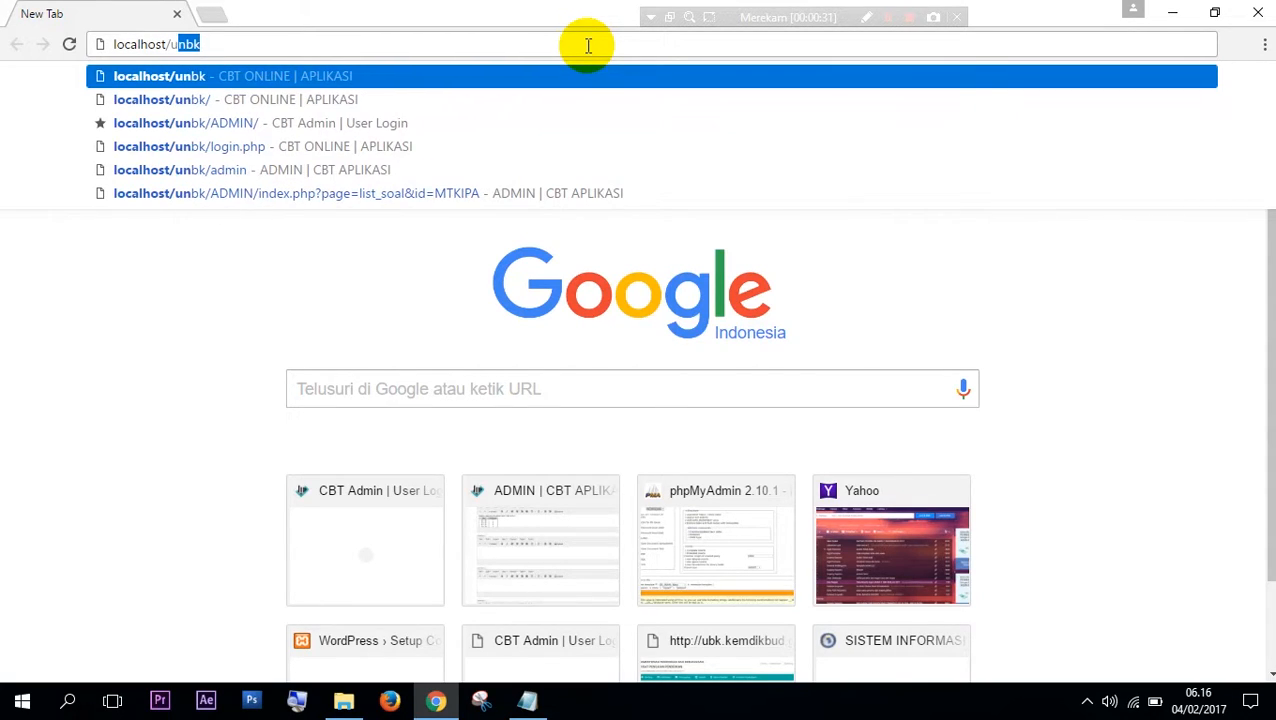
pyautogui.write('k')
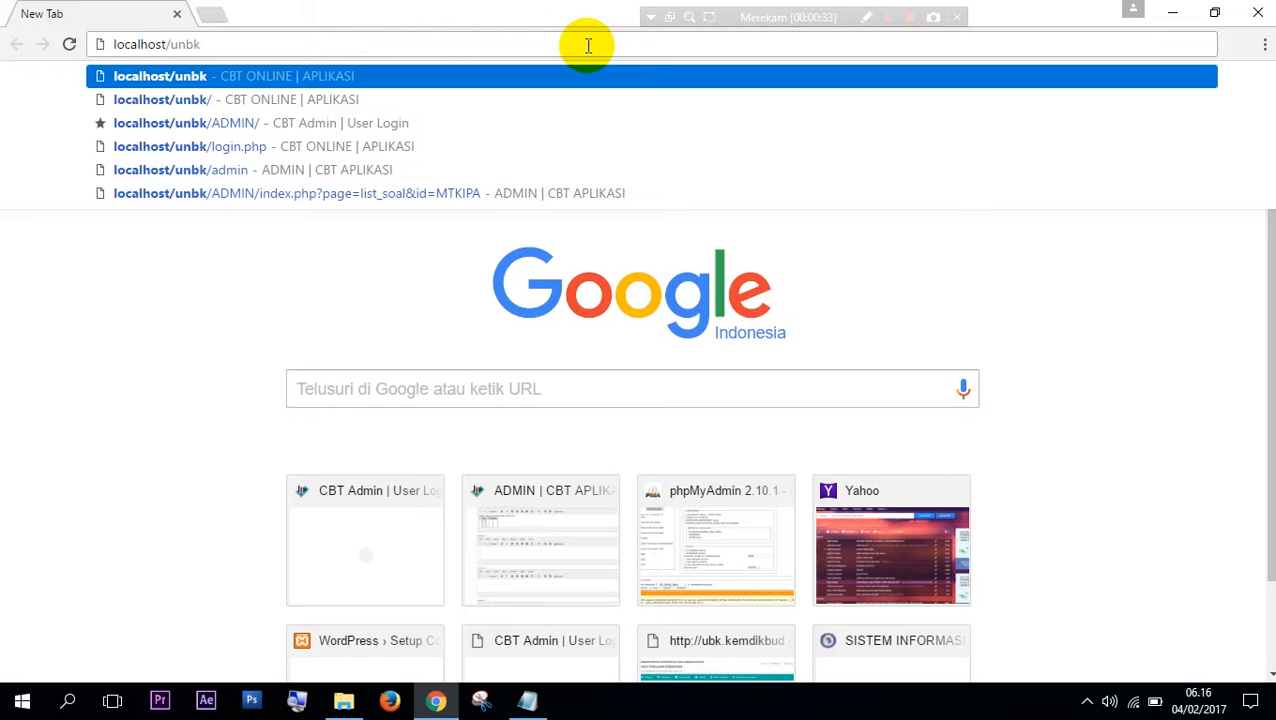
pyautogui.write('/adm')
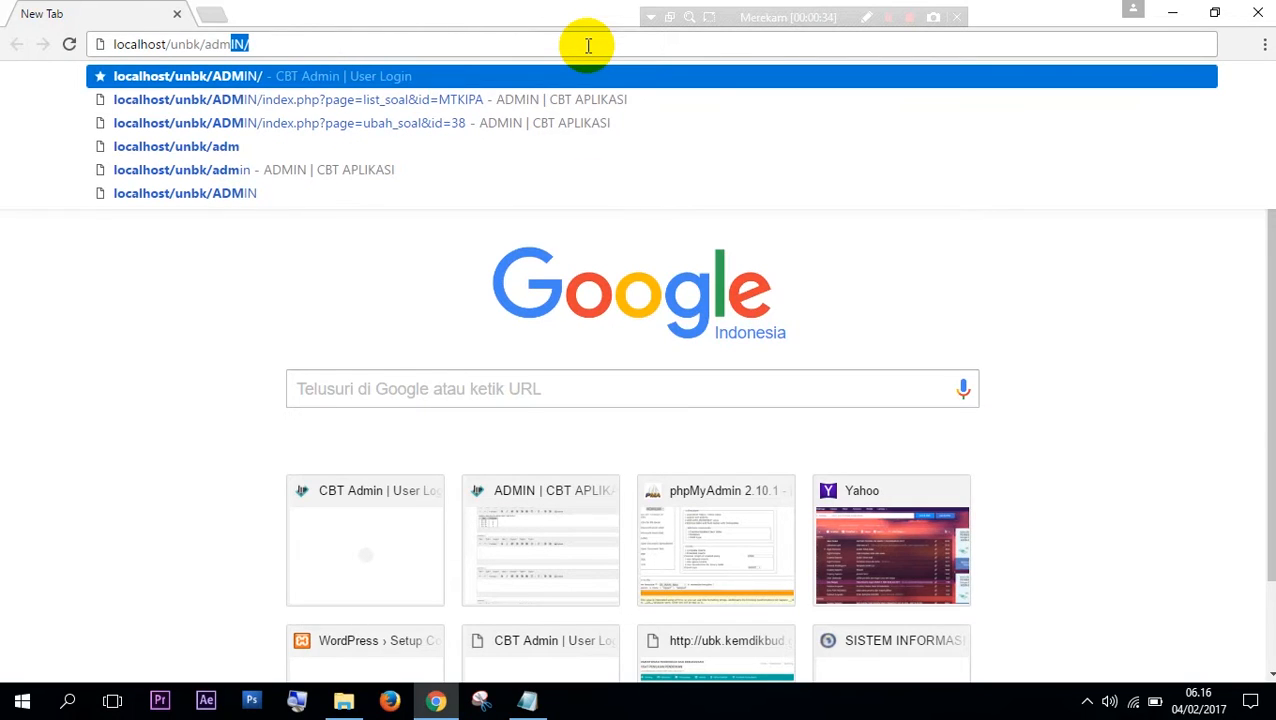
pyautogui.write('in')
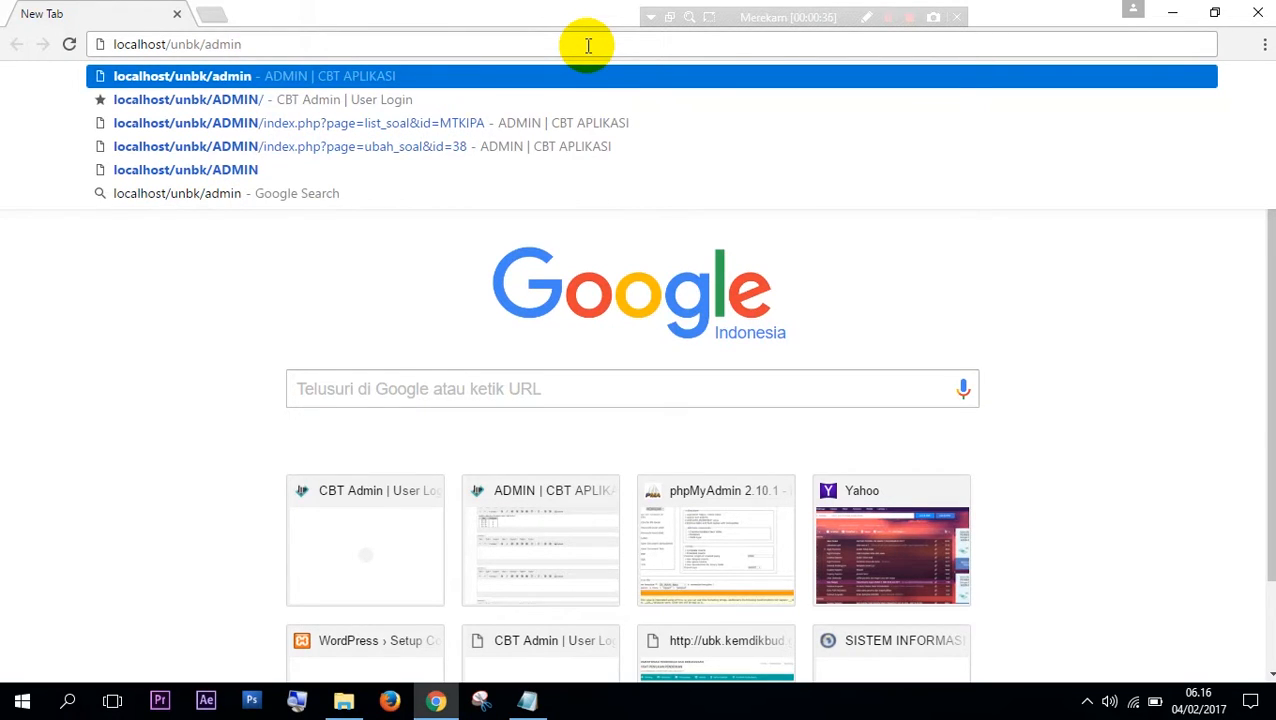
pyautogui.press('Return')
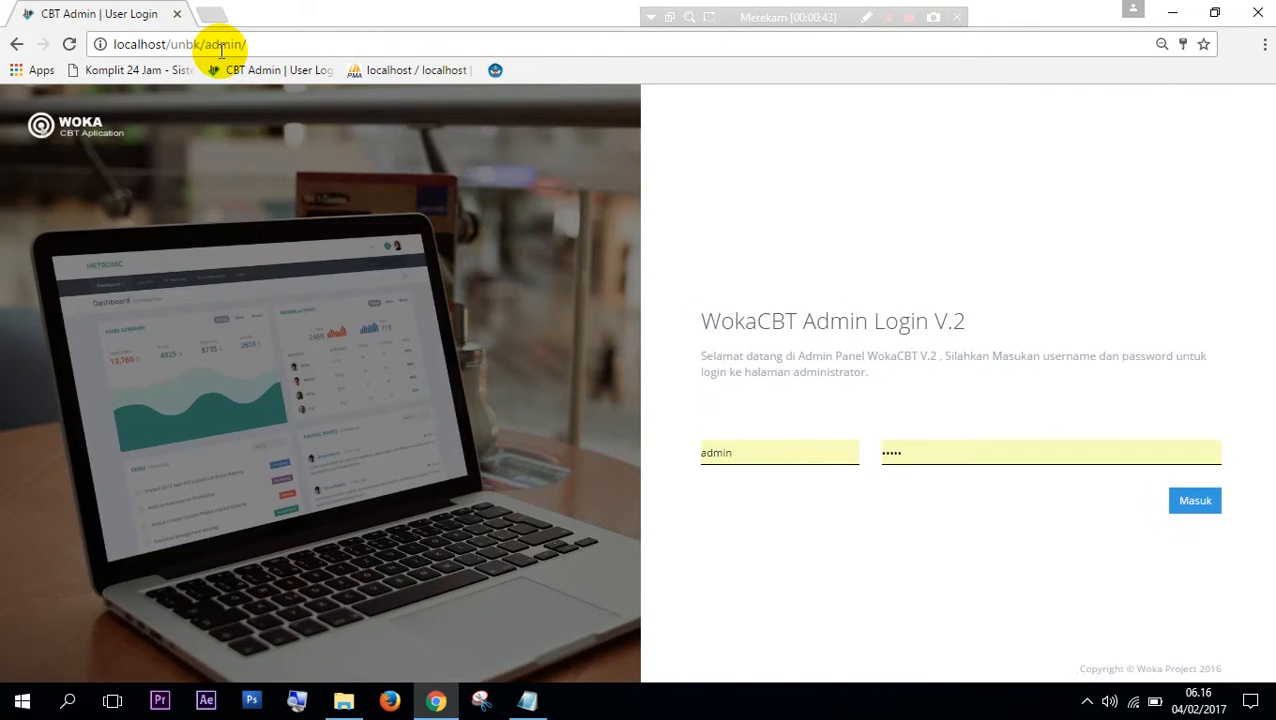
pyautogui.press('super')
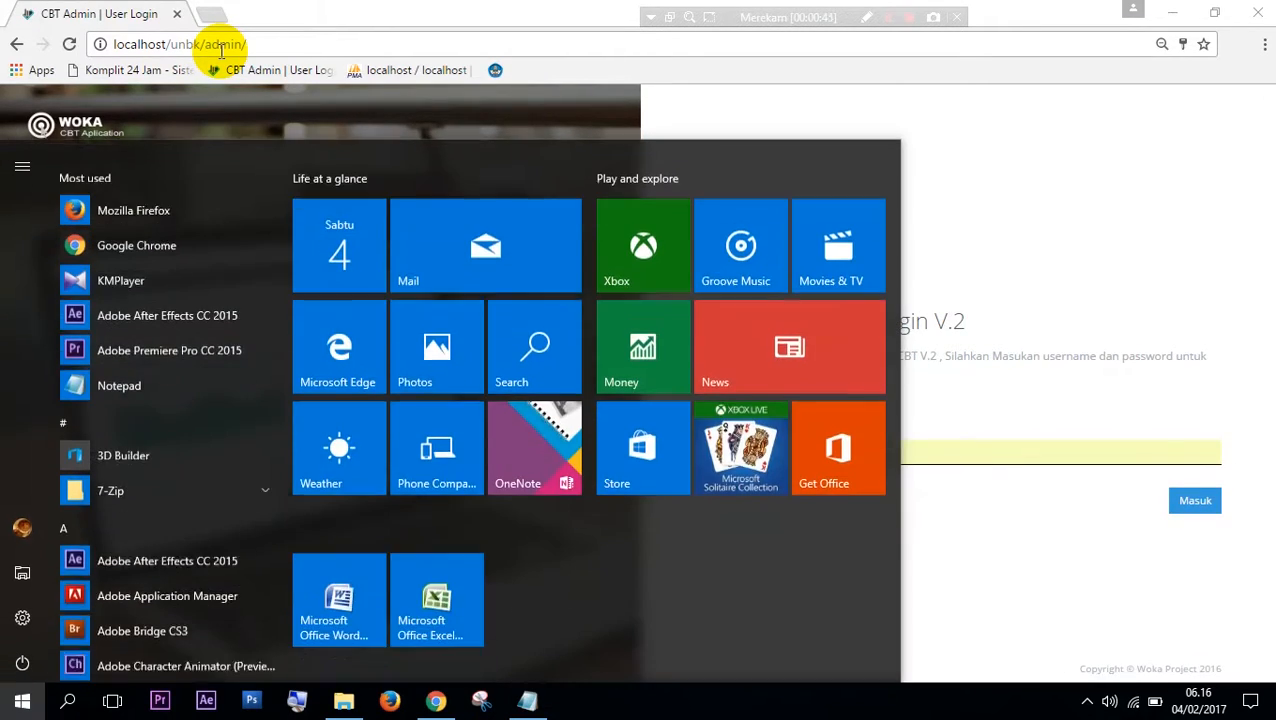
pyautogui.press('super+plus')
pyautogui.press('super')
pyautogui.press('super+minus')
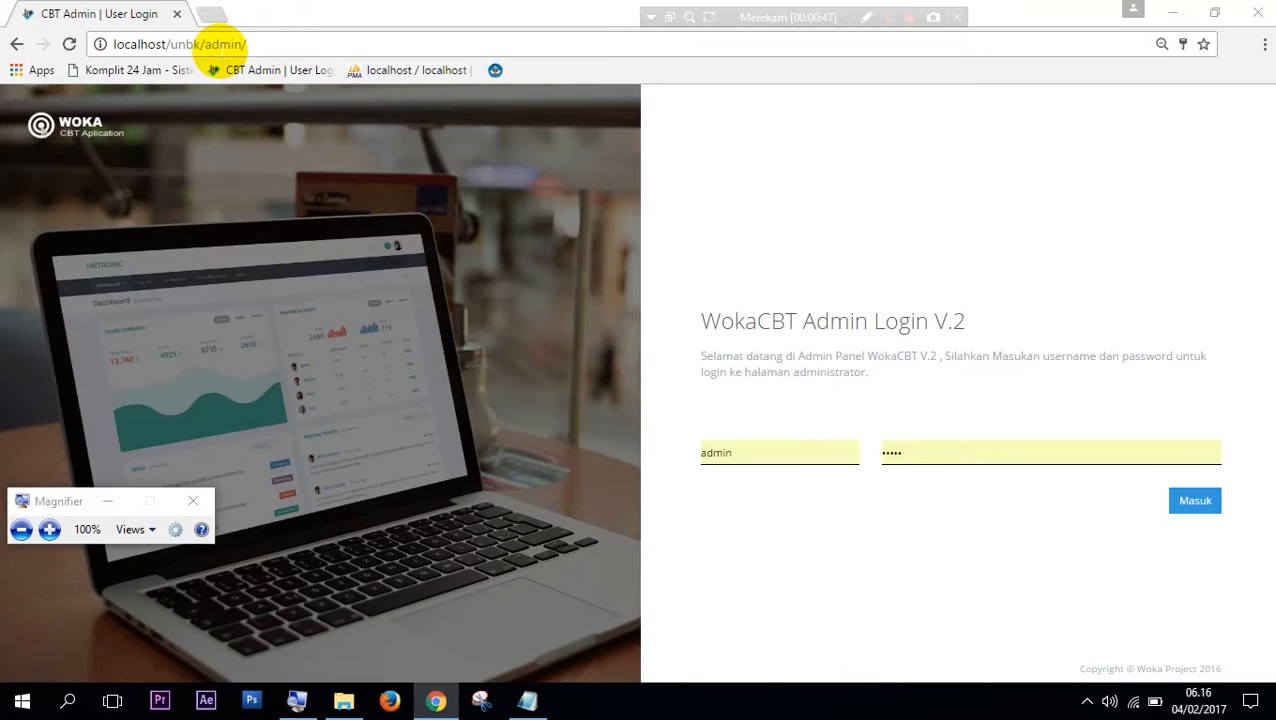
pyautogui.press('super')
pyautogui.press('super')
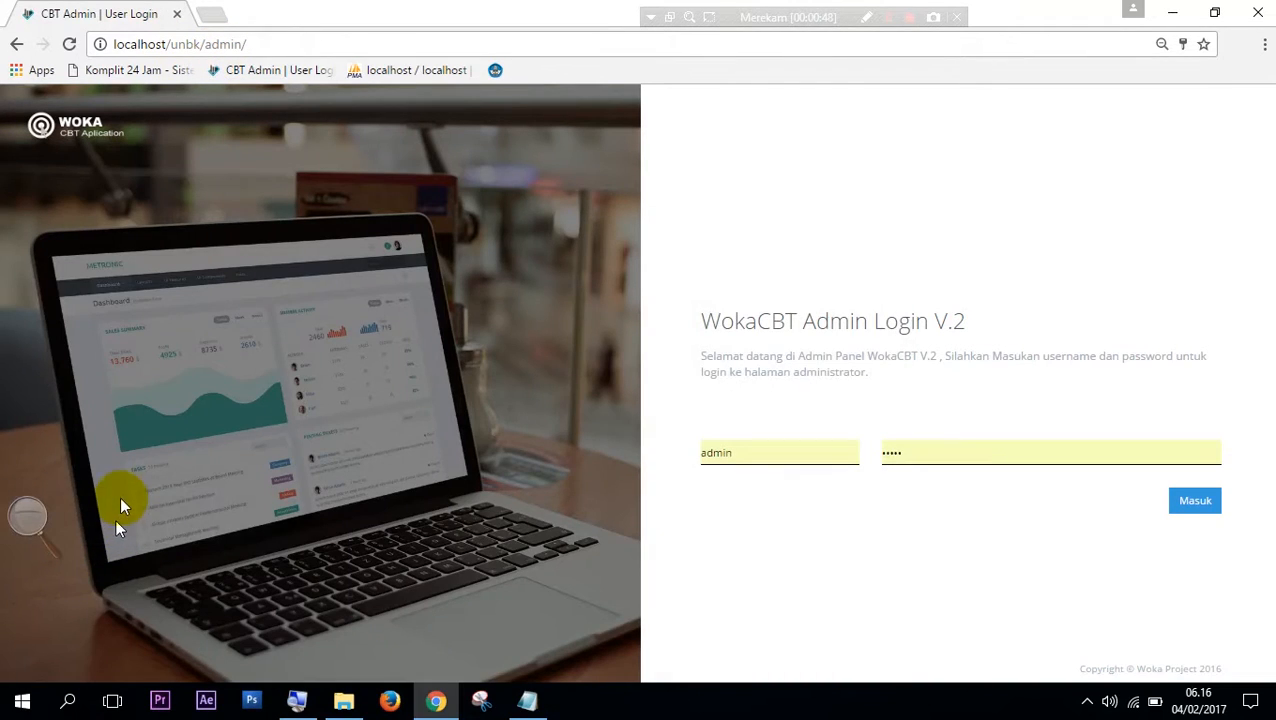
pyautogui.click(40, 528)
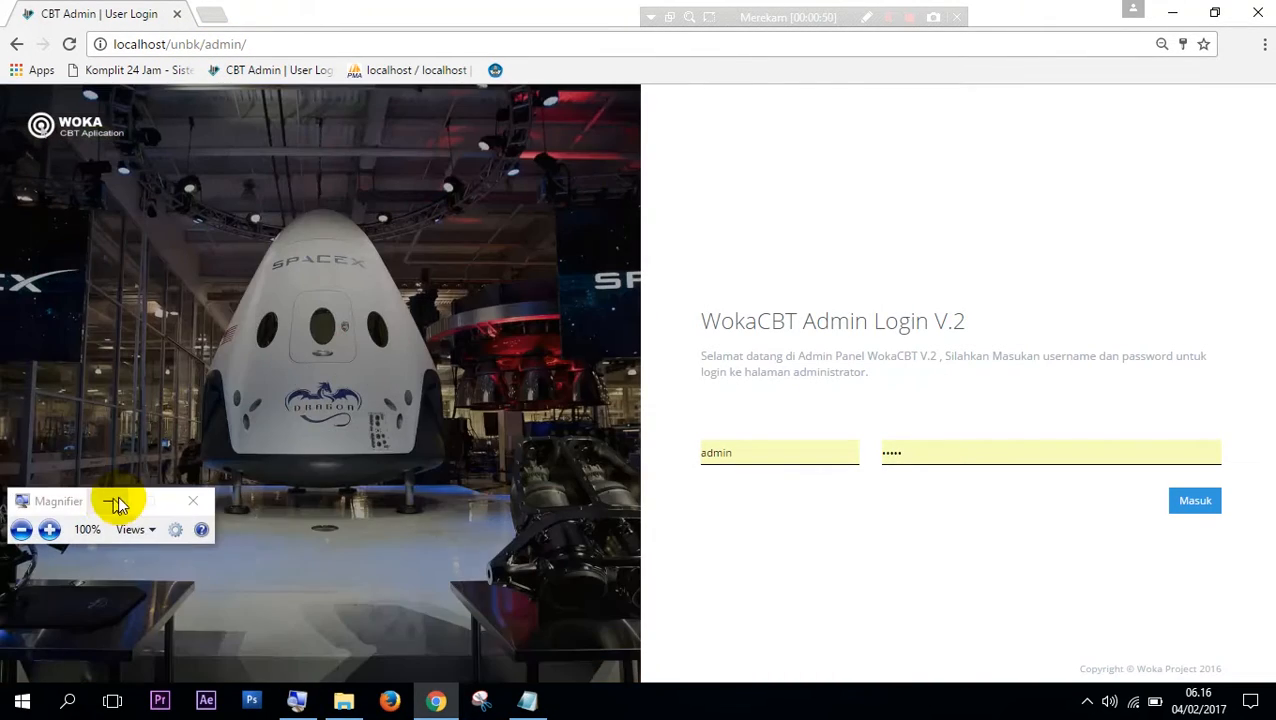
pyautogui.click(194, 501)
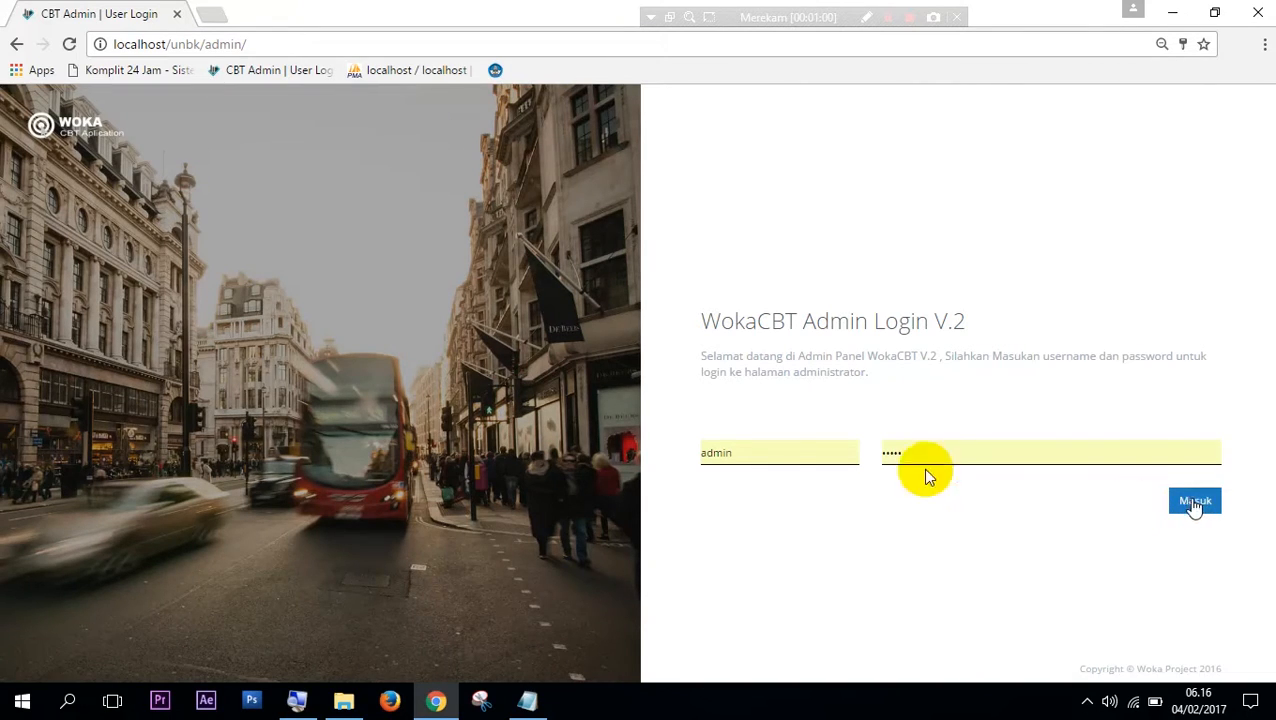
# Log in to the WokaCBT admin panel with the prefilled username and password
pyautogui.moveTo(763, 456); pyautogui.dragTo(699, 459)
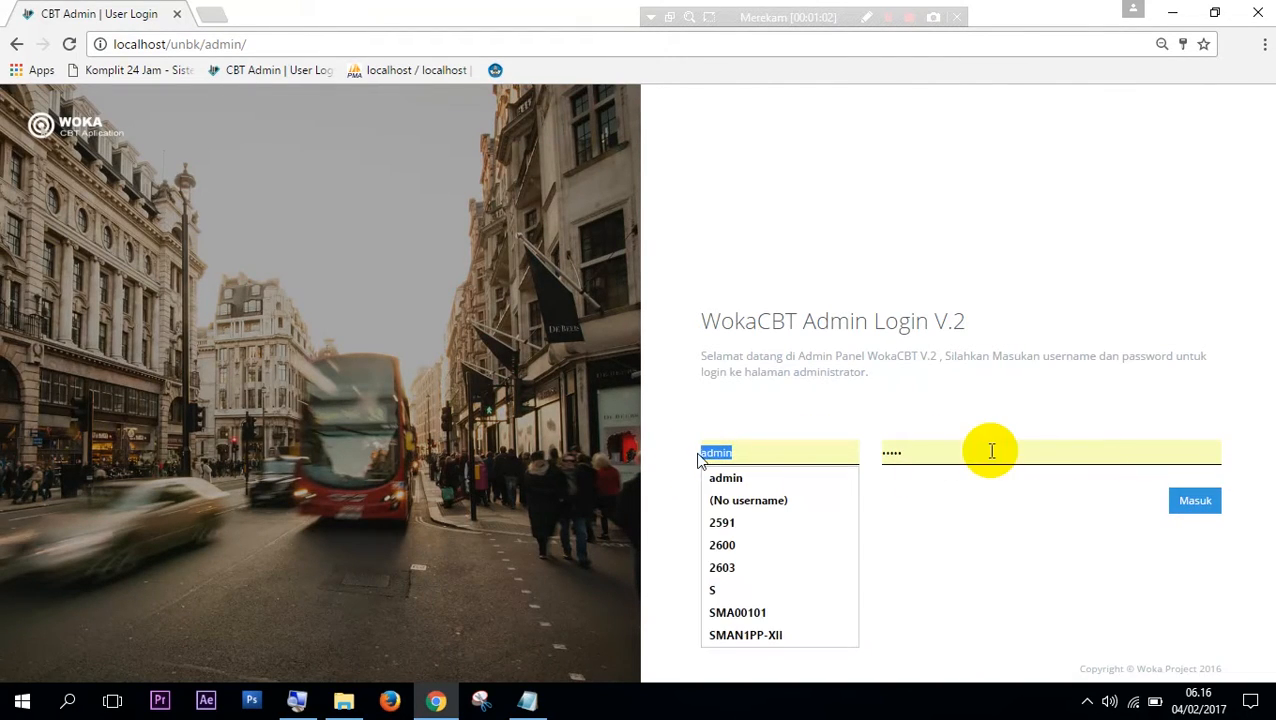
pyautogui.click(885, 455)
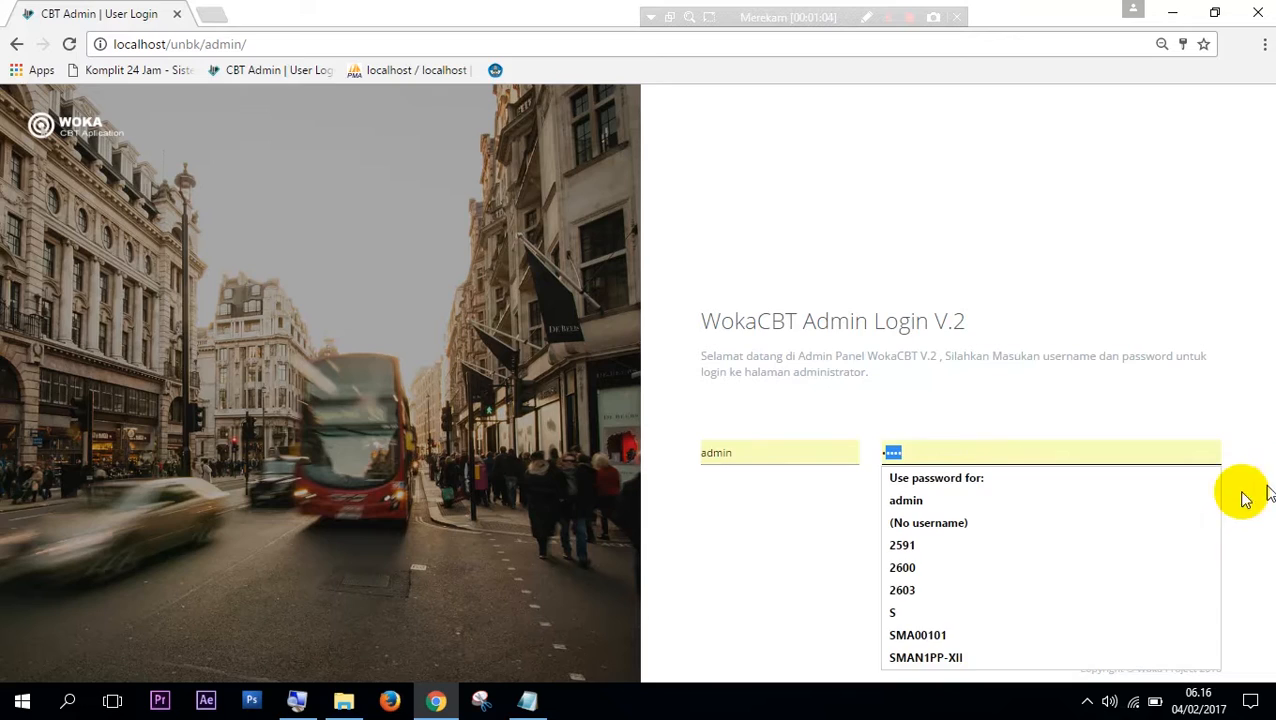
pyautogui.click(1182, 500)
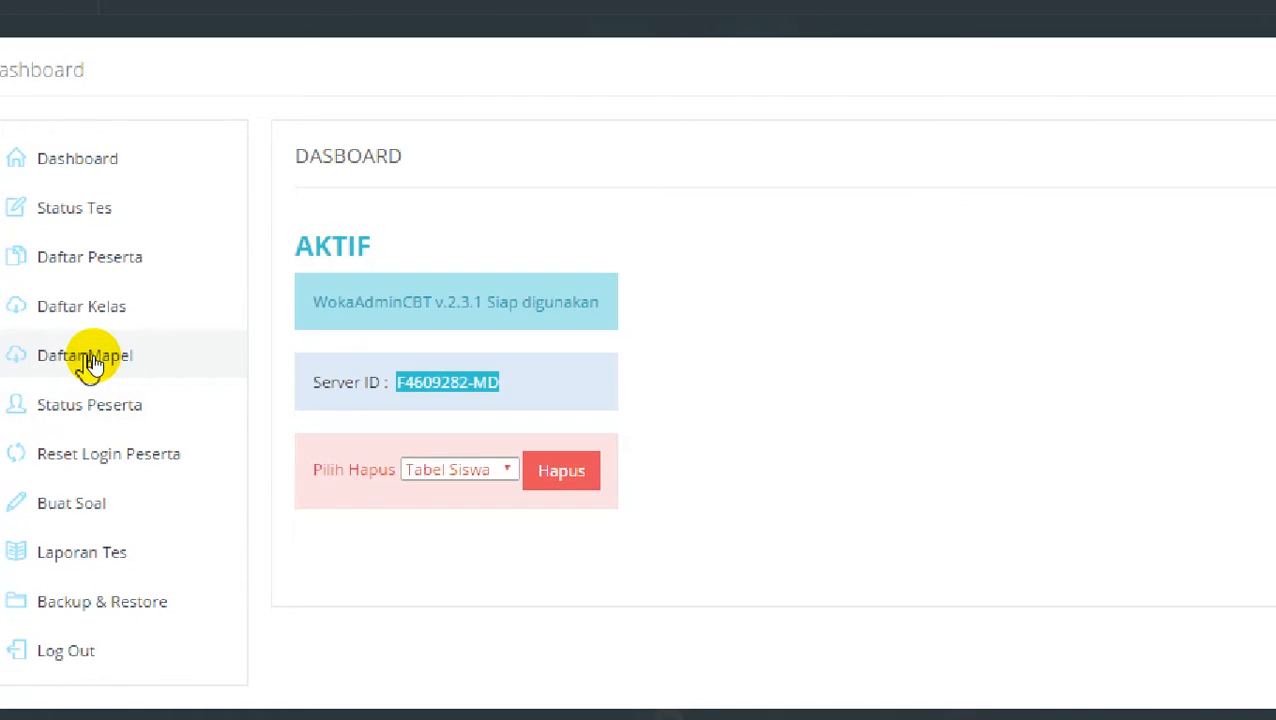
# Open the subject list (Daftar Mapel) and review its subject codes and names through the last row
pyautogui.click(88, 358)
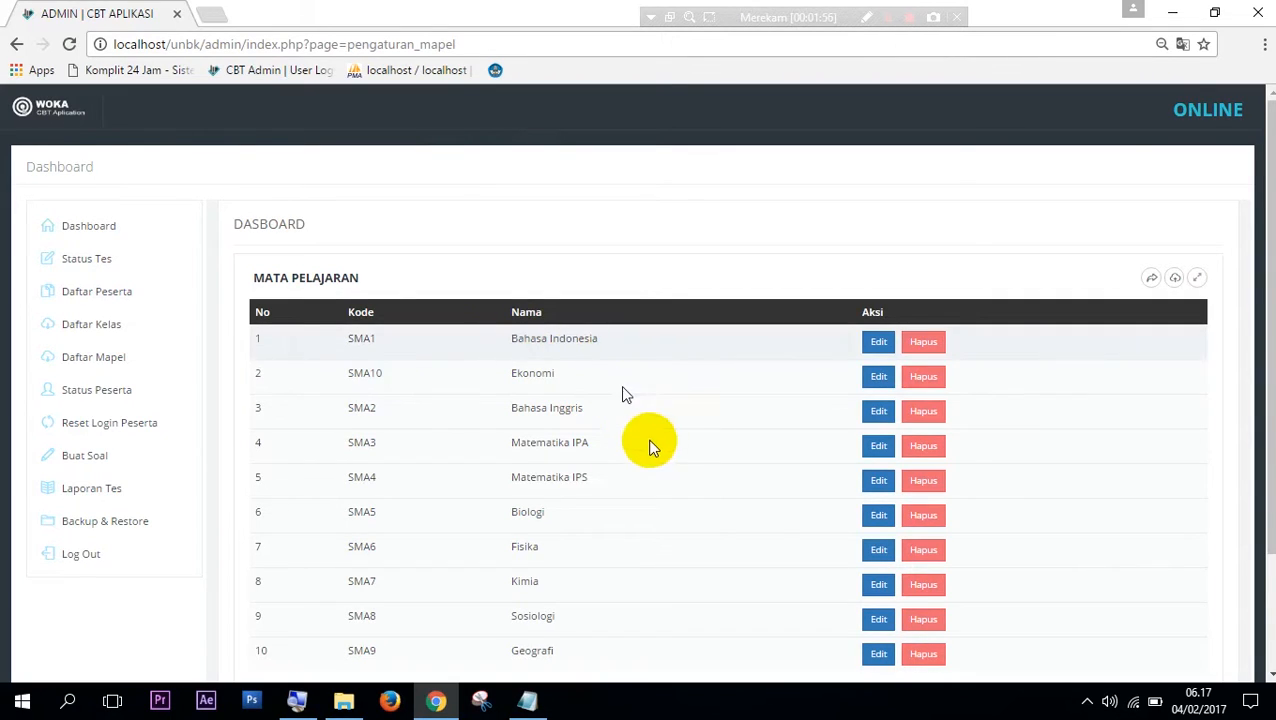
pyautogui.scroll(-1, 650, 447)
pyautogui.scroll(-3, 650, 447)
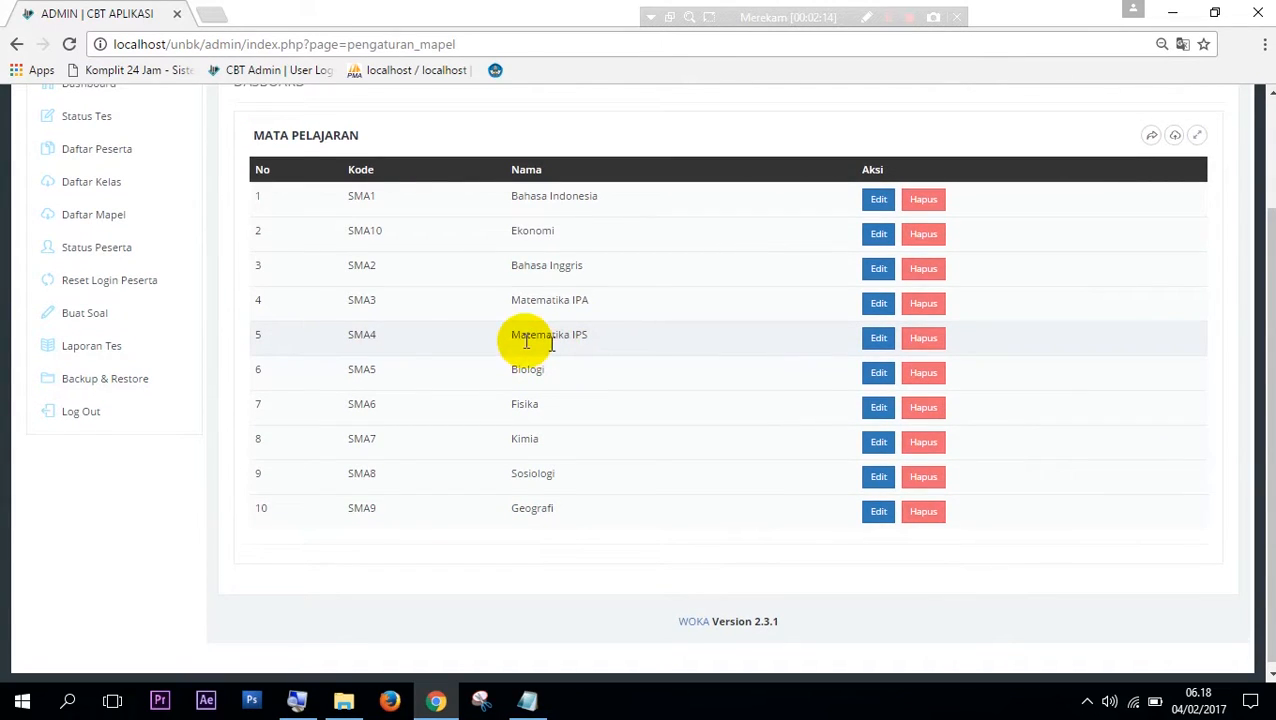
pyautogui.scroll(2, 362, 326)
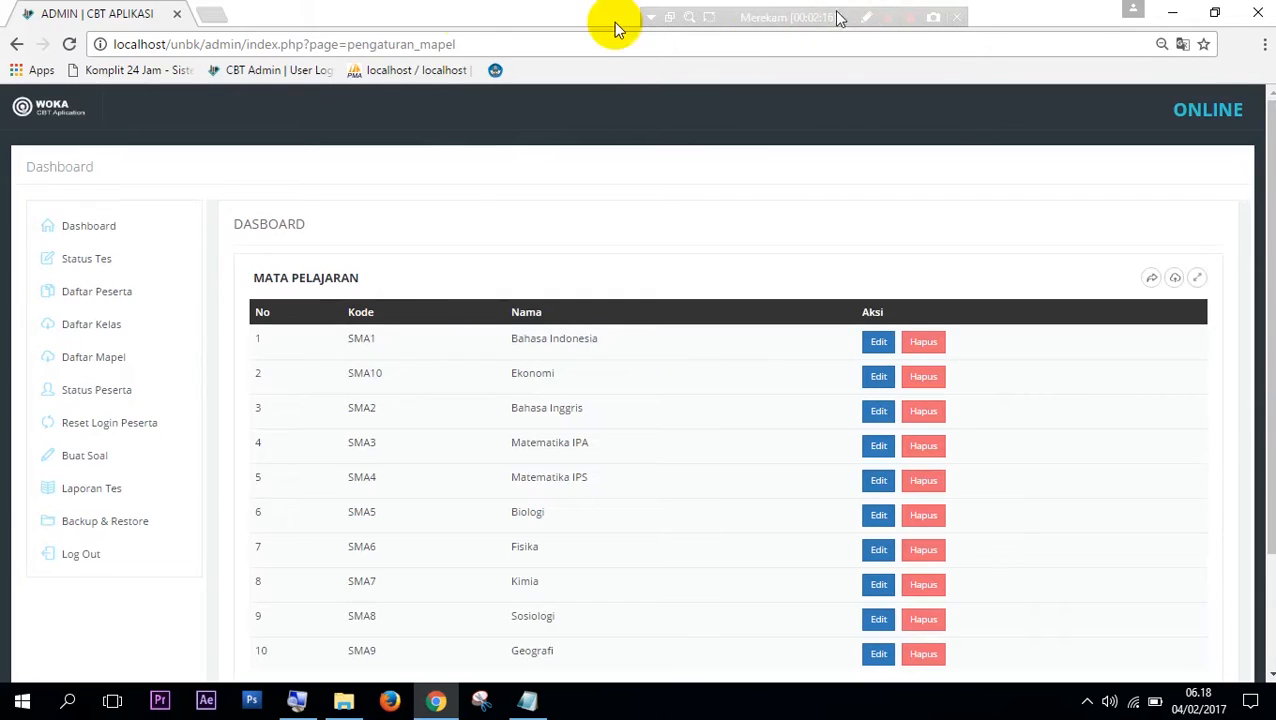
# Open the class list (Daftar Kelas) and review its Jenjang and Kelas columns through the last row
pyautogui.click(98, 329)
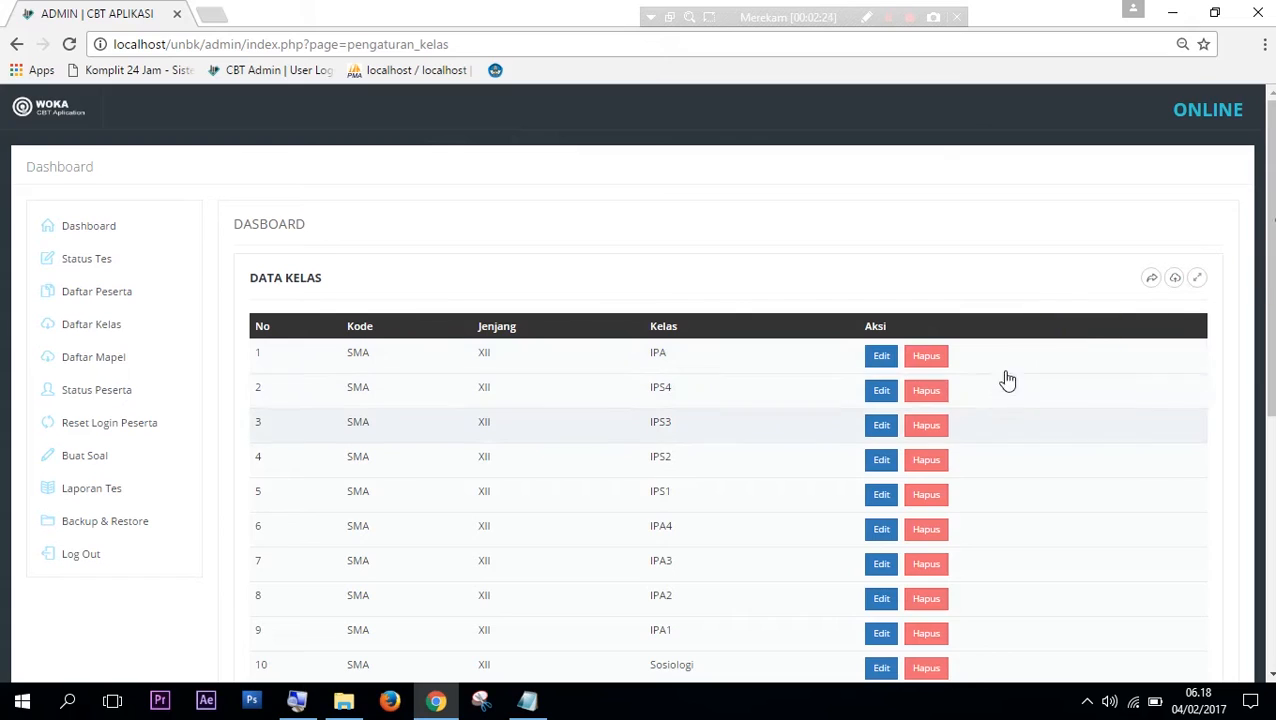
pyautogui.moveTo(1271, 236); pyautogui.dragTo(1271, 301)
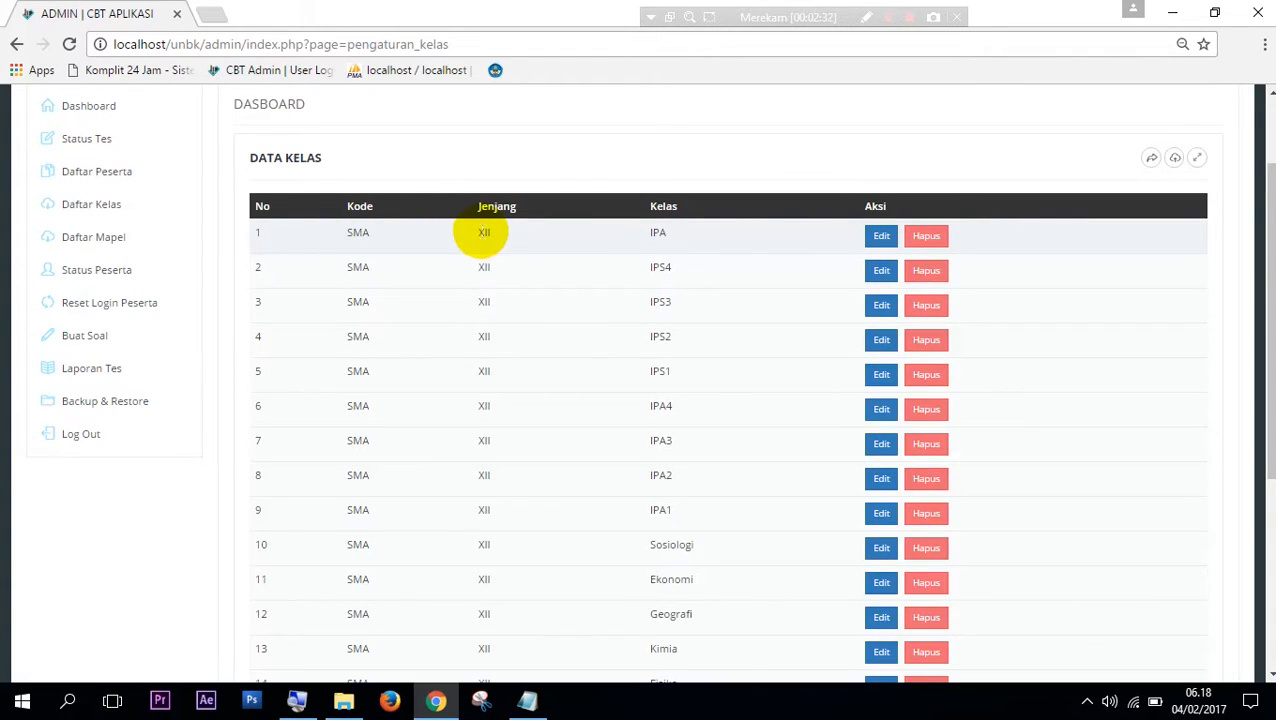
pyautogui.doubleClick(482, 232)
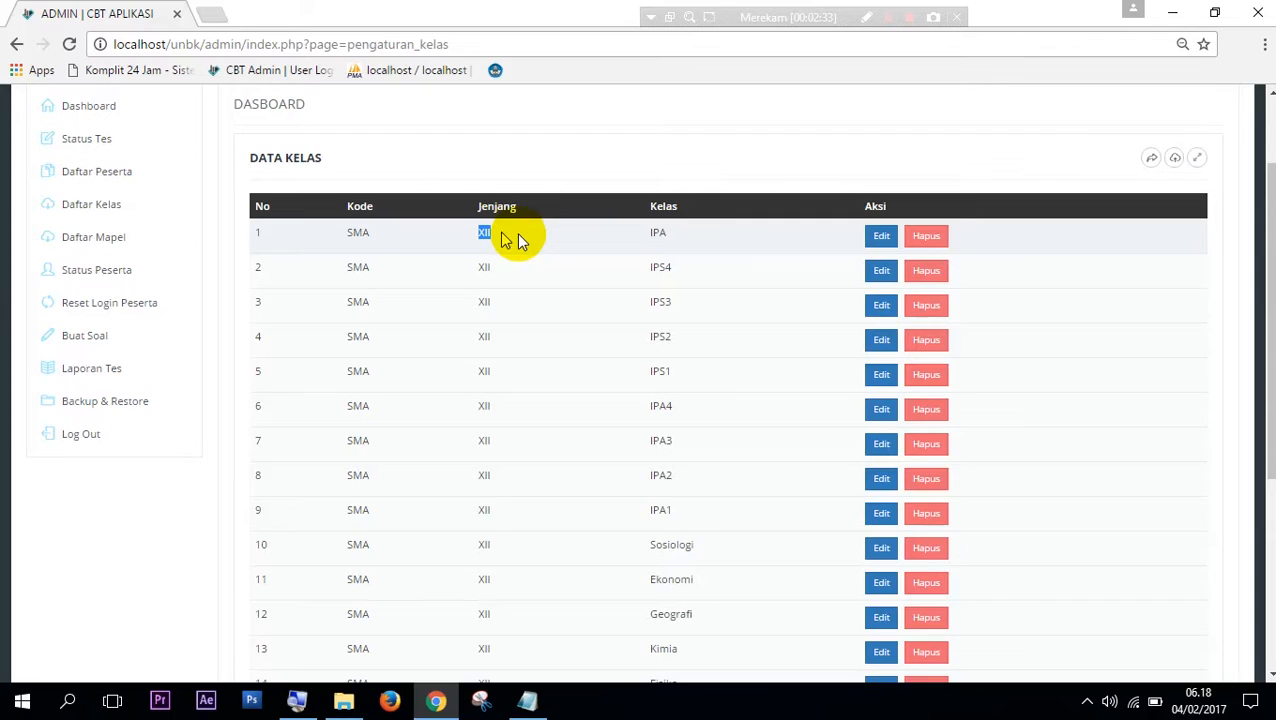
pyautogui.click(655, 238)
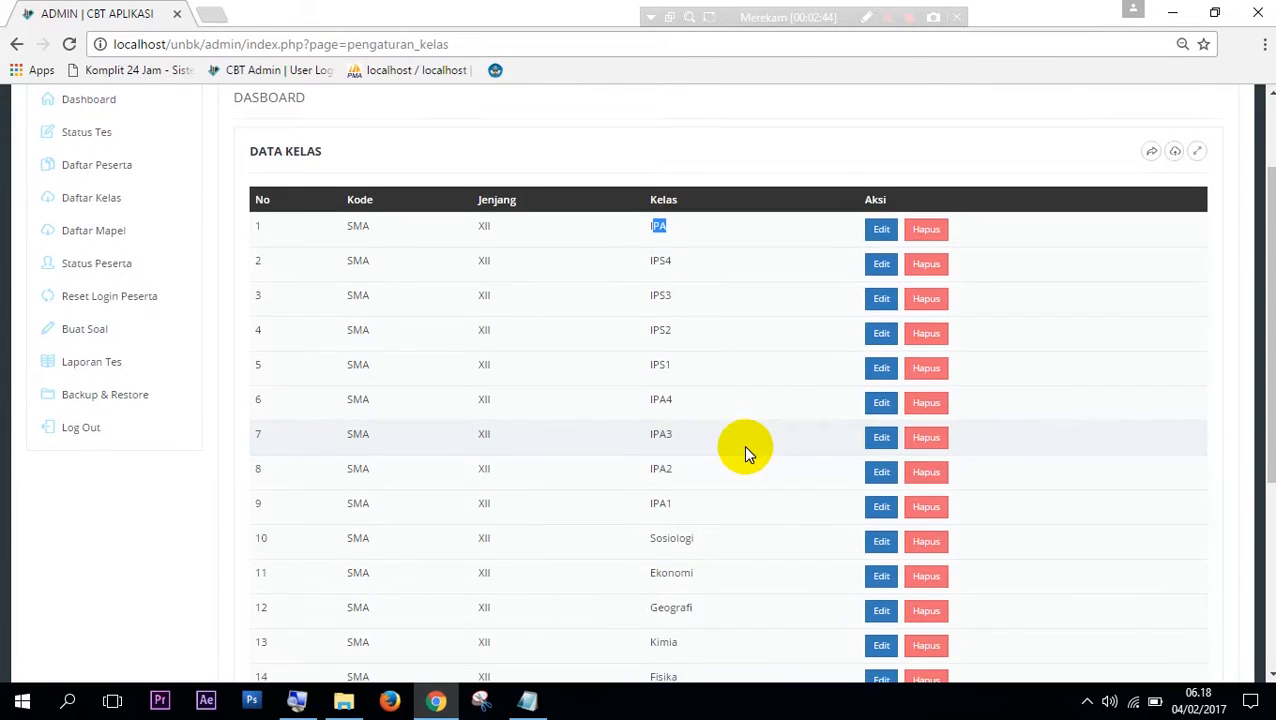
pyautogui.scroll(-1, 748, 446)
pyautogui.scroll(-3, 743, 446)
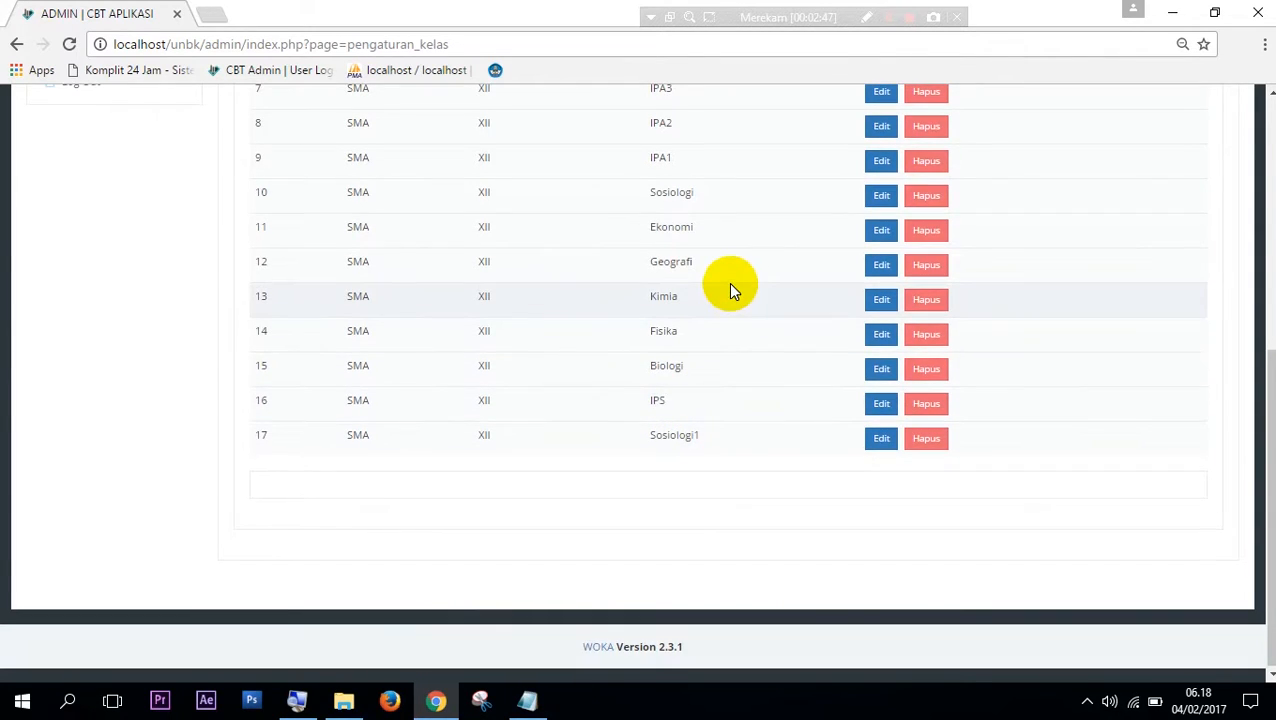
pyautogui.scroll(1, 730, 288)
pyautogui.scroll(1, 730, 288)
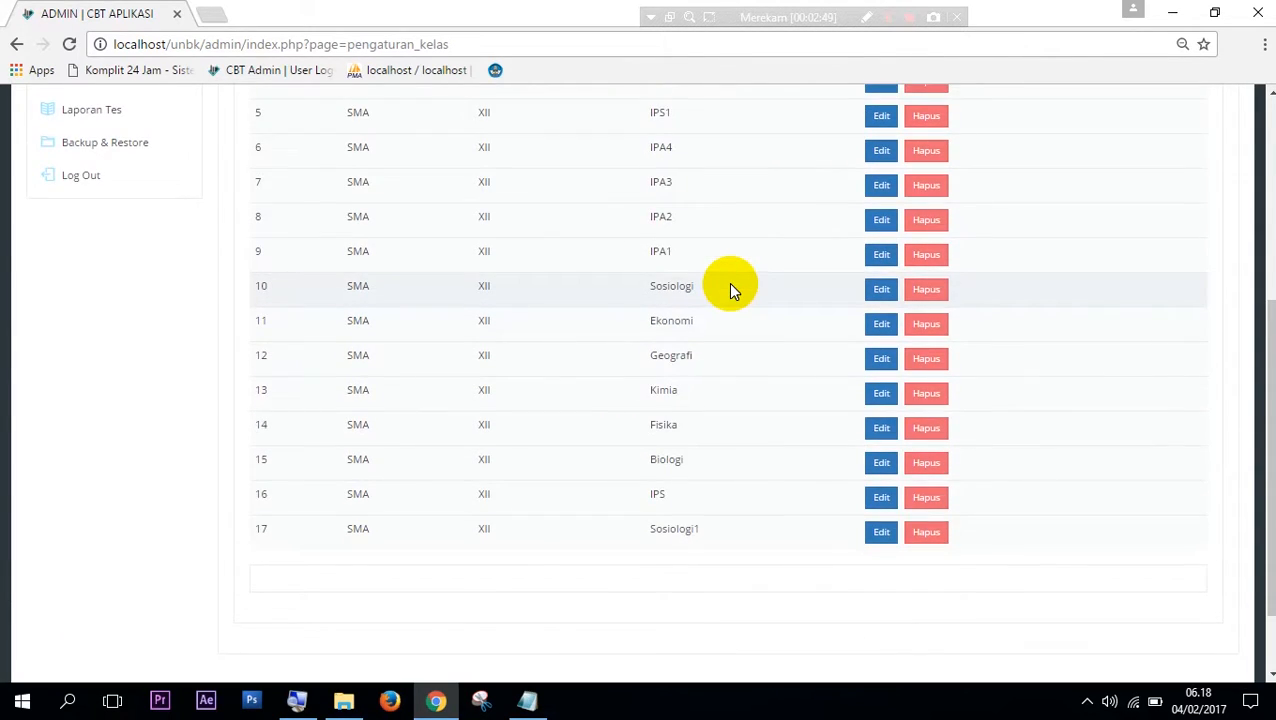
pyautogui.scroll(1, 705, 288)
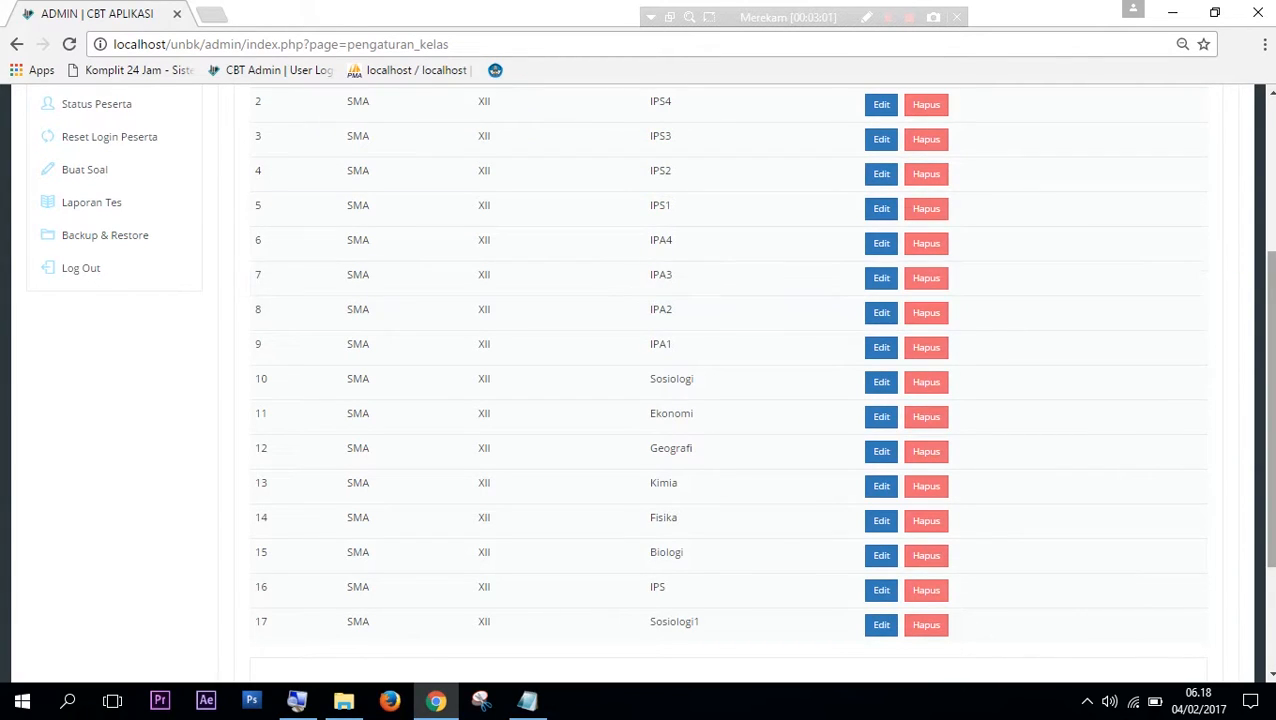
# Compare the Sosiologi class entry with the IPS1 entry in the class list
pyautogui.moveTo(1270, 328); pyautogui.dragTo(1270, 343)
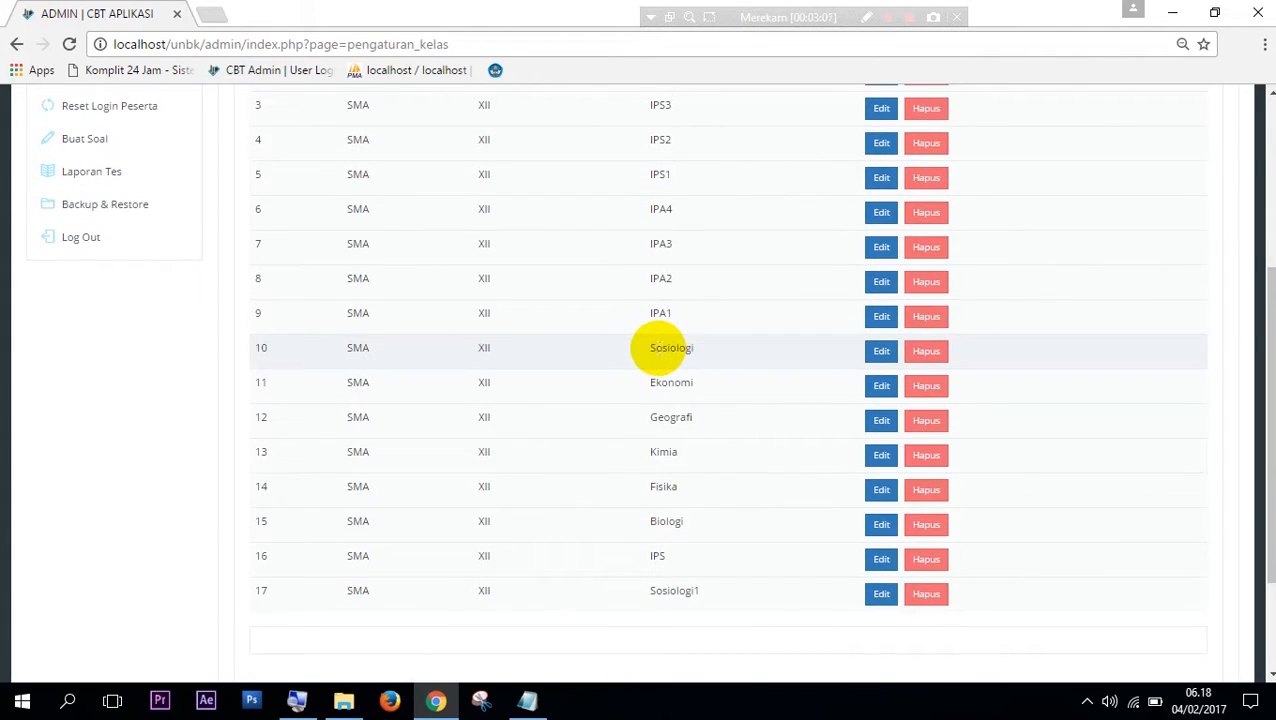
pyautogui.moveTo(653, 348); pyautogui.dragTo(689, 353)
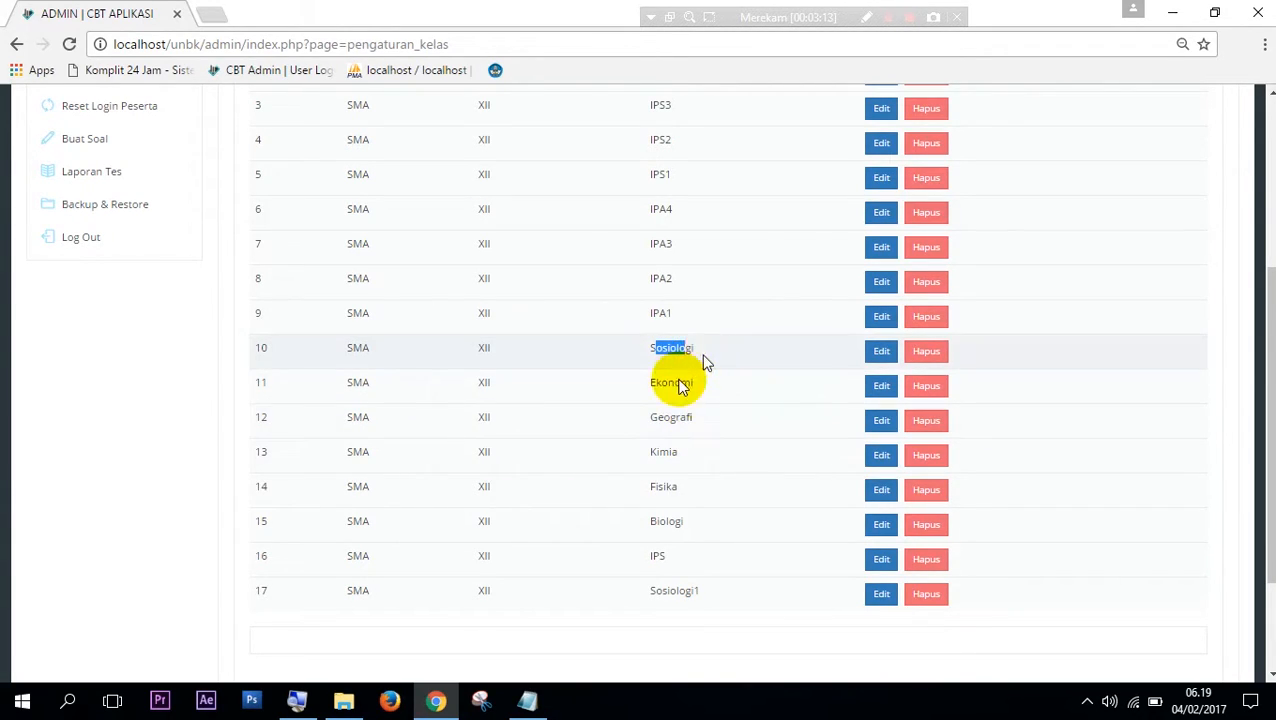
pyautogui.click(657, 365)
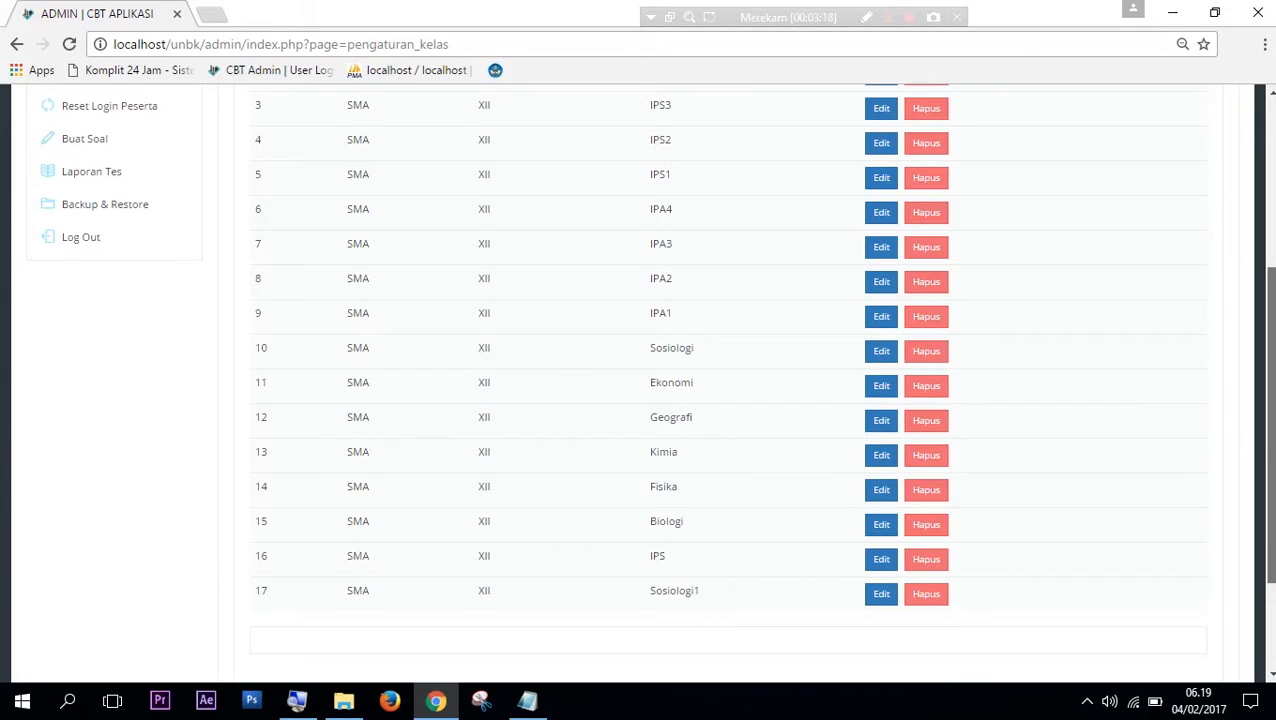
pyautogui.scroll(1, 640, 370)
pyautogui.moveTo(1271, 360); pyautogui.dragTo(1271, 351)
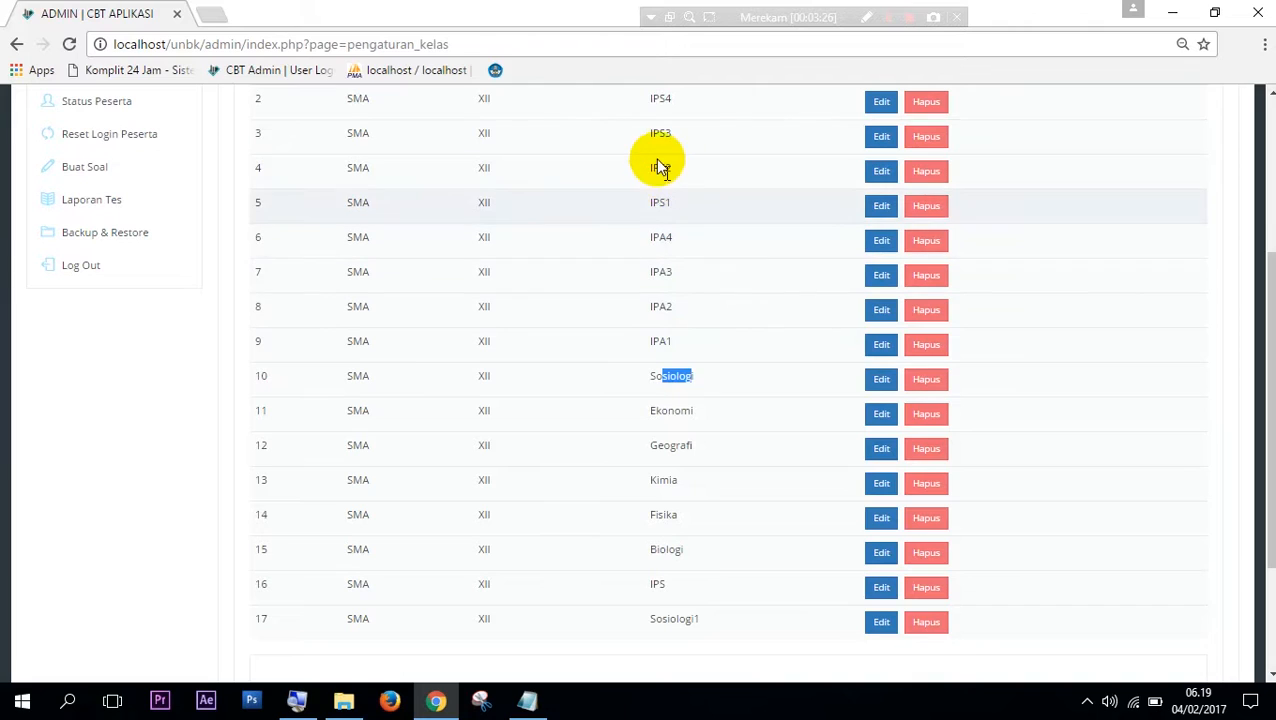
pyautogui.doubleClick(660, 204)
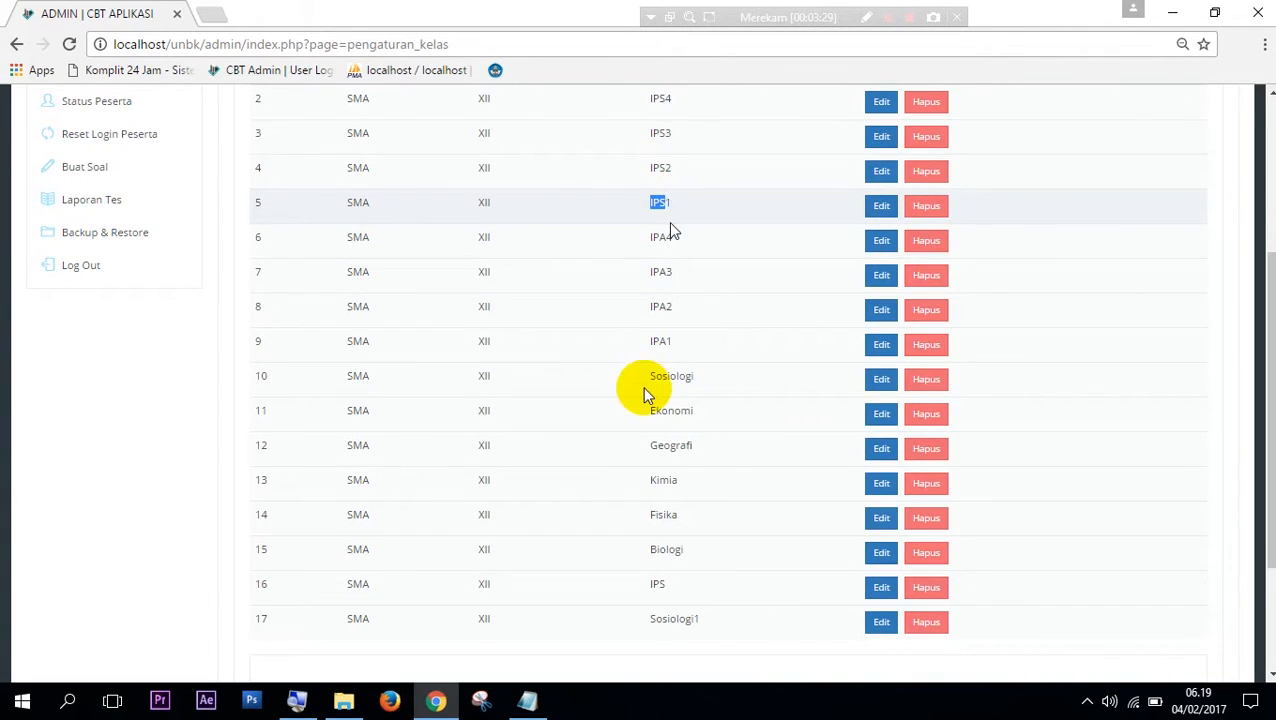
pyautogui.click(677, 376)
pyautogui.moveTo(677, 376); pyautogui.dragTo(661, 376)
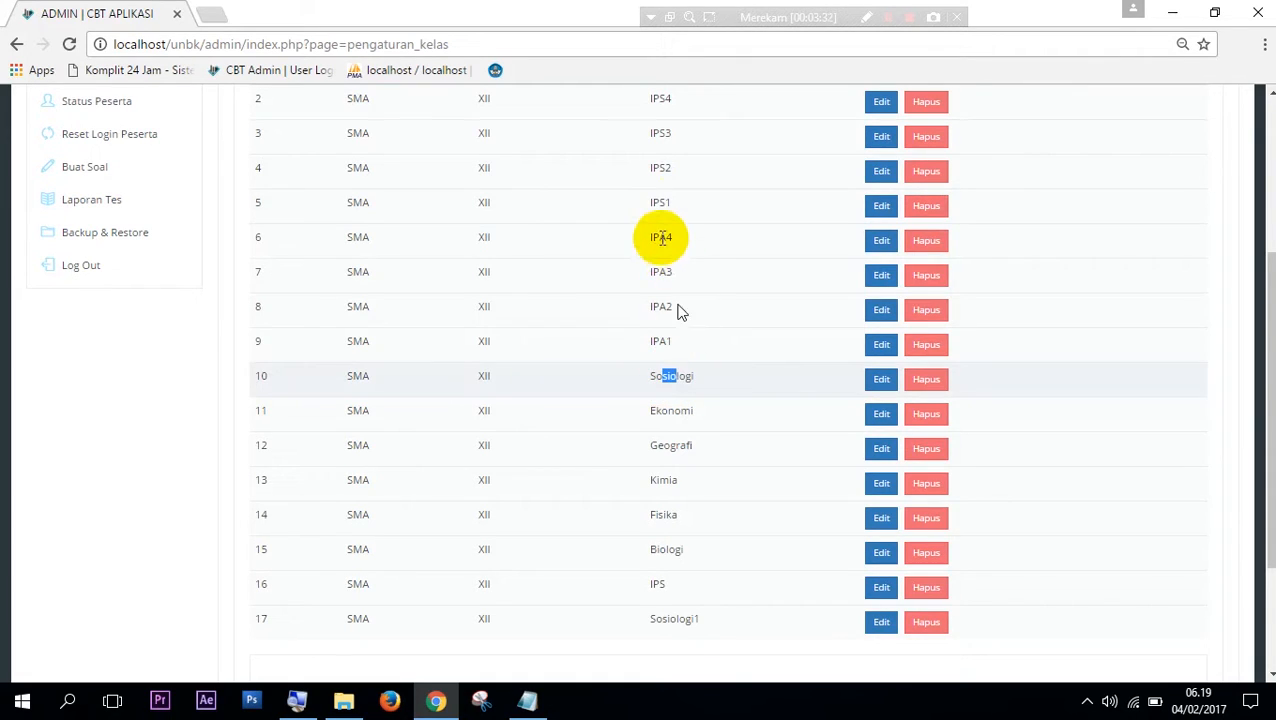
pyautogui.moveTo(658, 202); pyautogui.dragTo(671, 202)
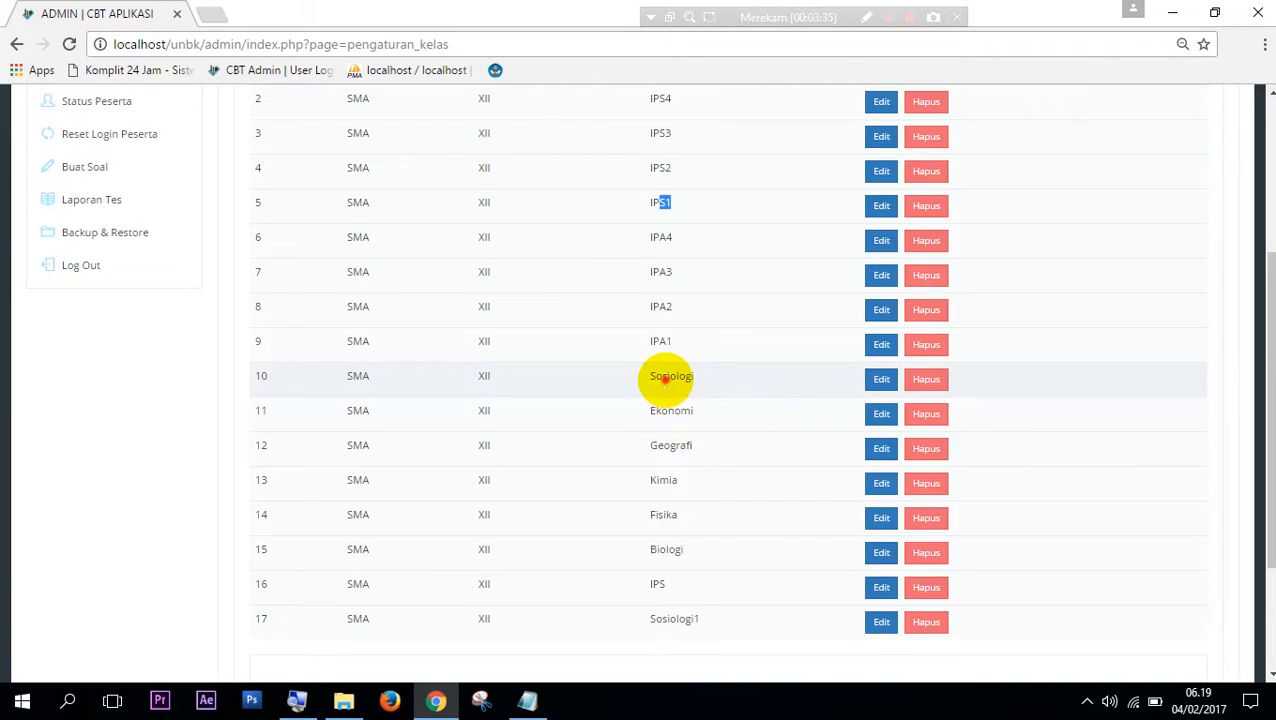
# Open the participant list (Daftar Peserta) and compare the Kimia and IPA Jurusan entries of the participant in rows 3 and 4
pyautogui.click(680, 379)
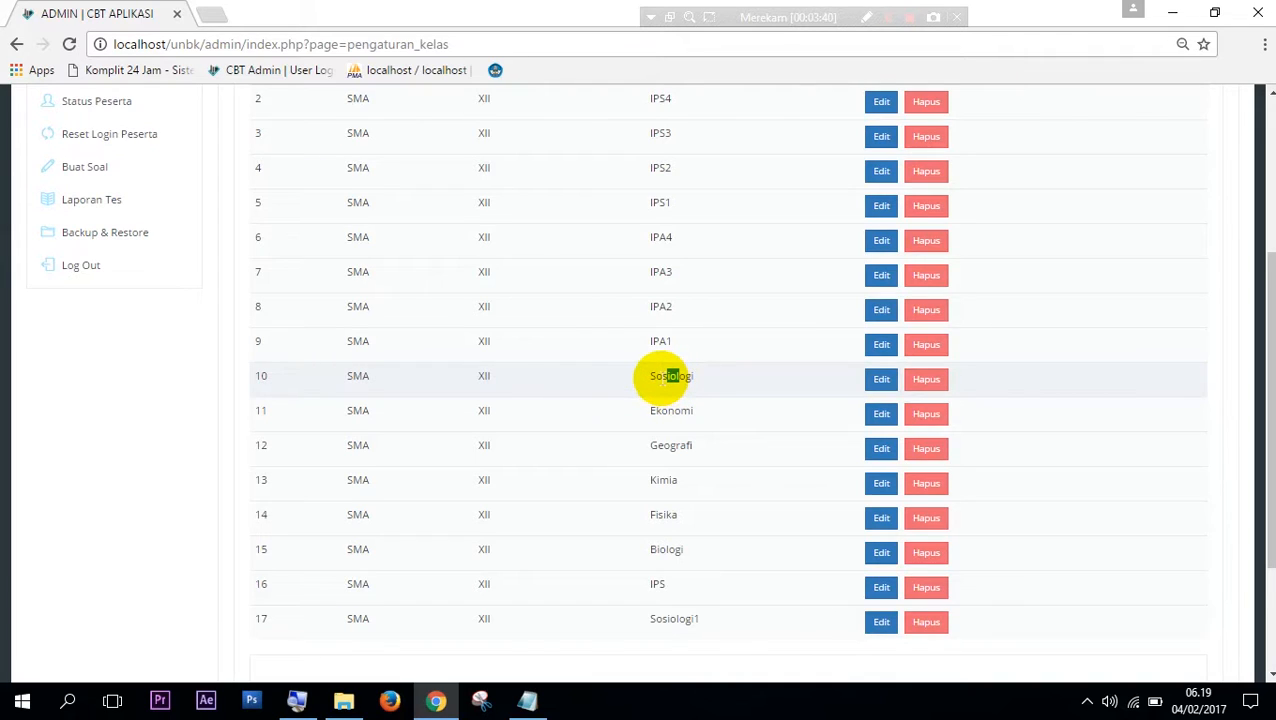
pyautogui.moveTo(1267, 367); pyautogui.dragTo(1267, 212)
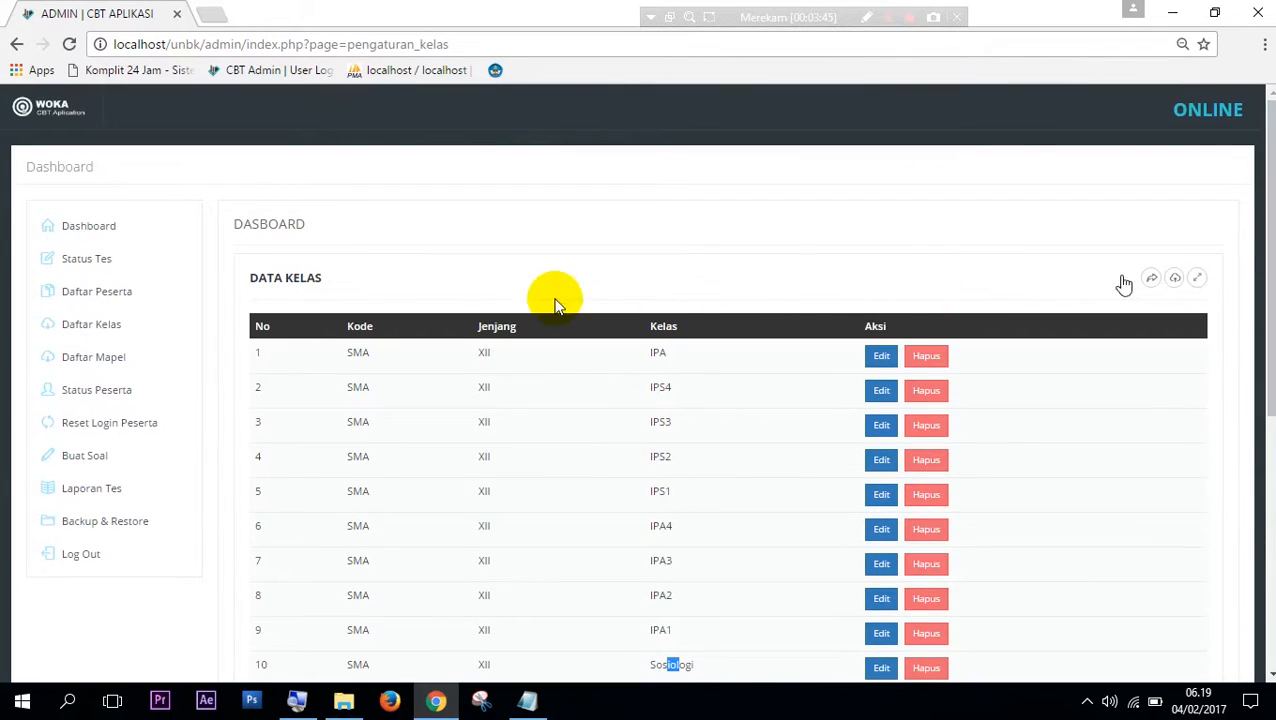
pyautogui.click(113, 294)
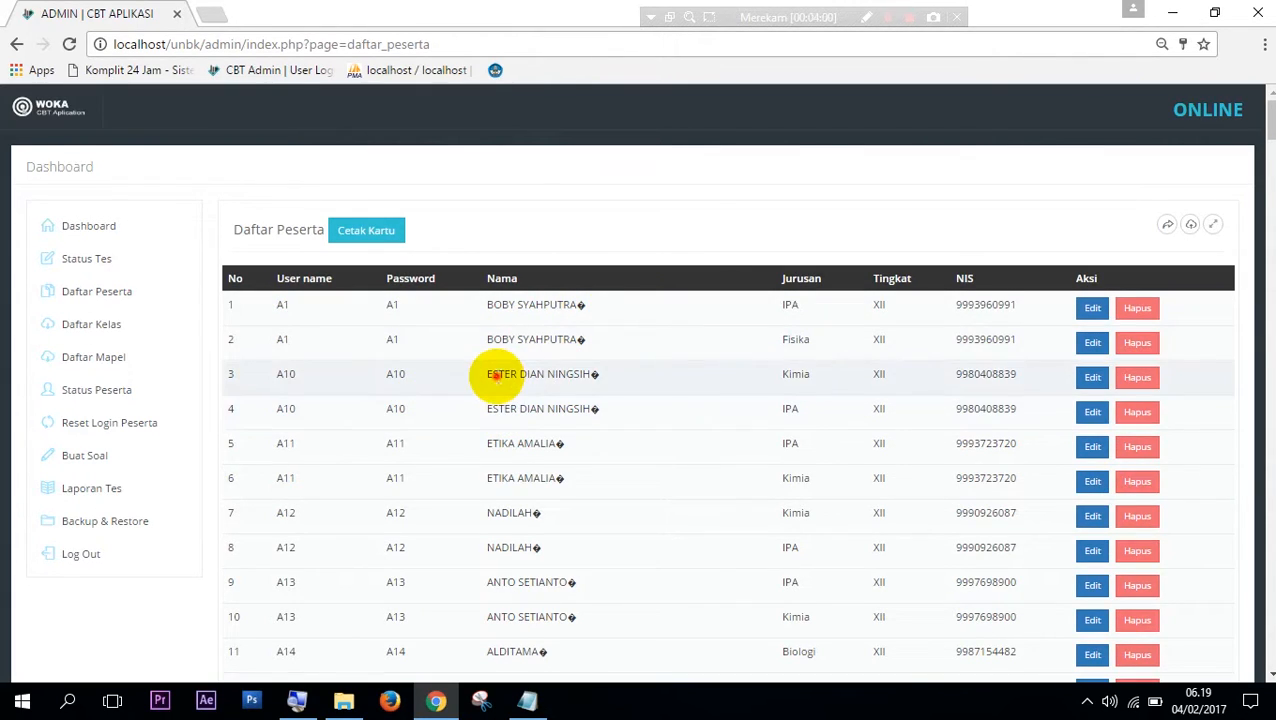
pyautogui.moveTo(496, 375); pyautogui.dragTo(530, 400)
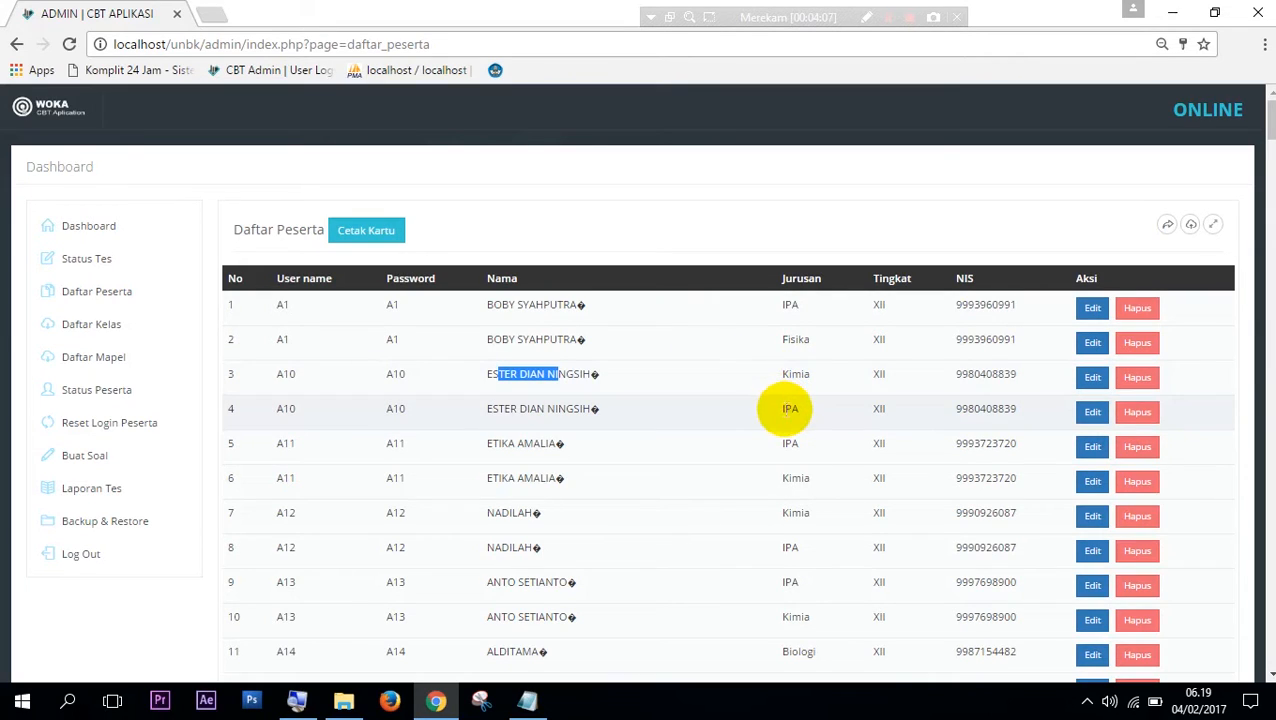
pyautogui.click(790, 408)
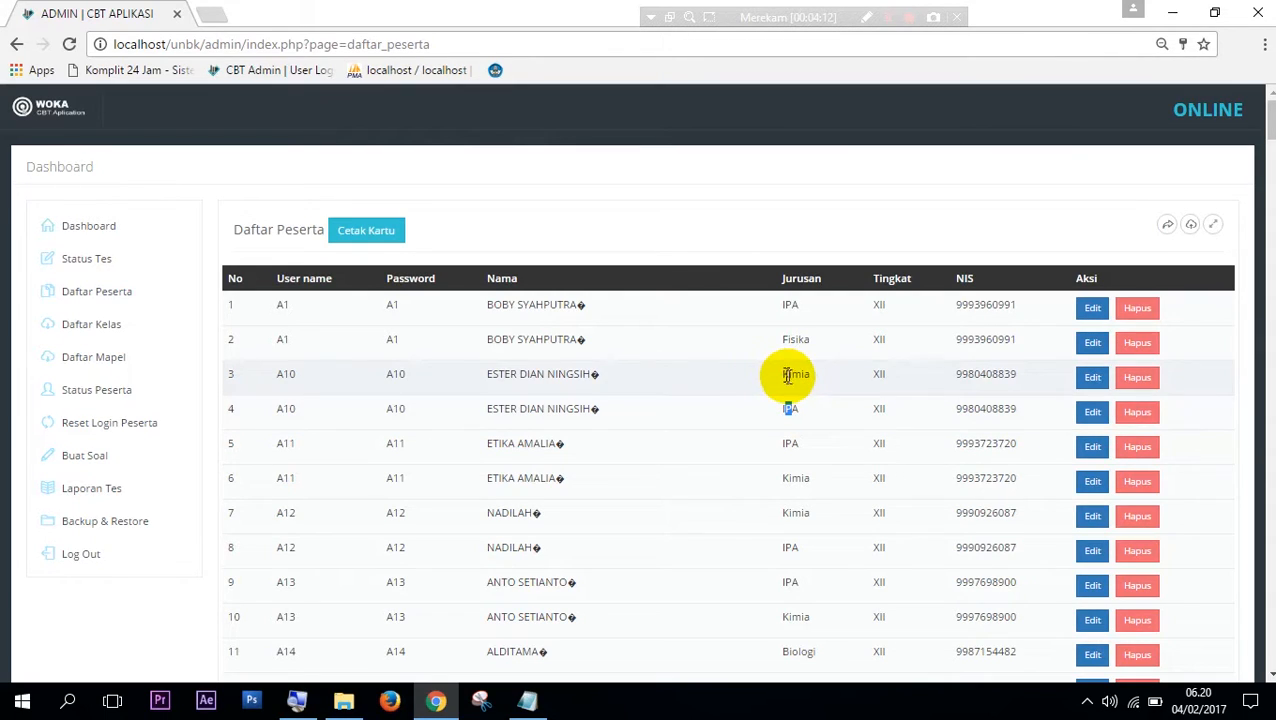
pyautogui.click(786, 375)
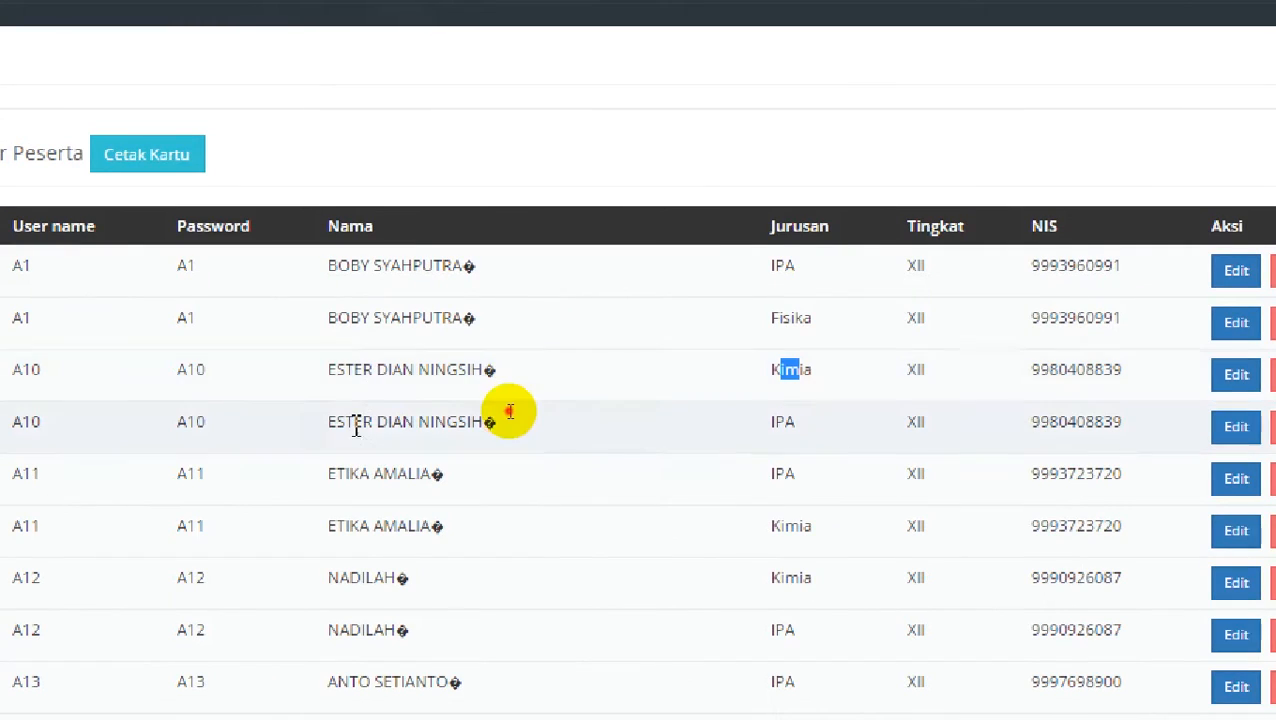
pyautogui.moveTo(357, 422); pyautogui.dragTo(389, 422)
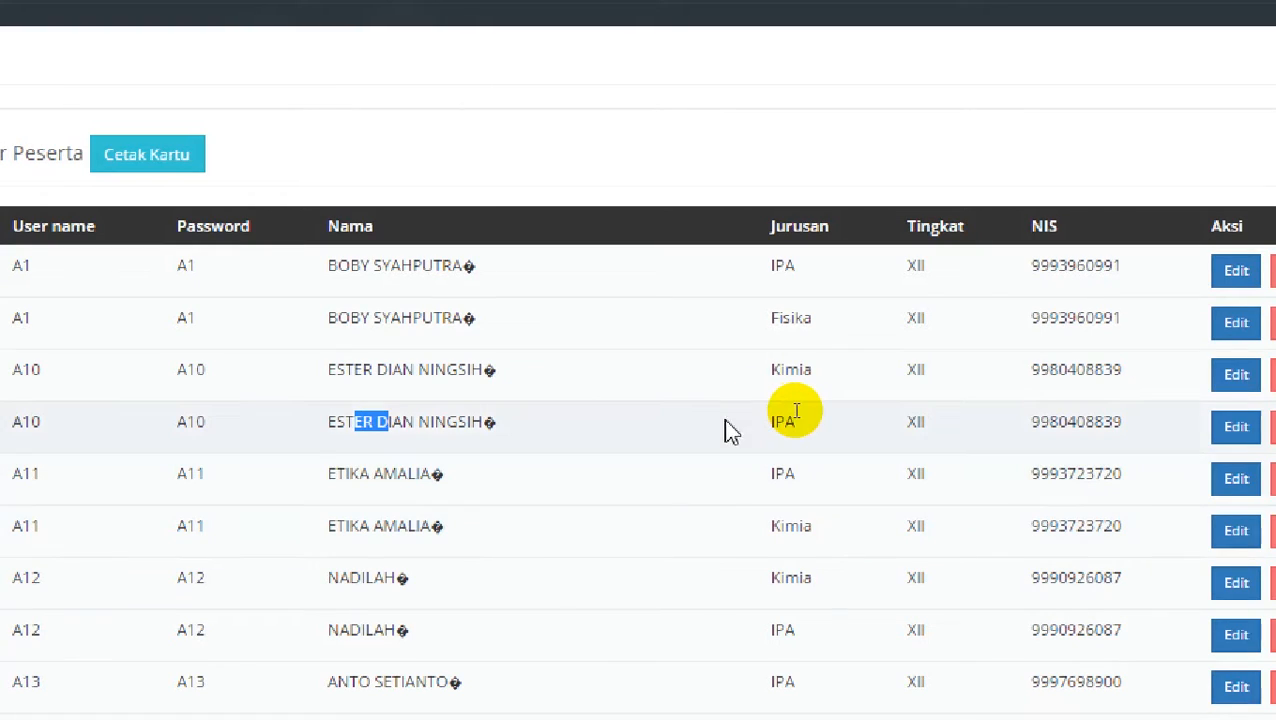
pyautogui.click(794, 419)
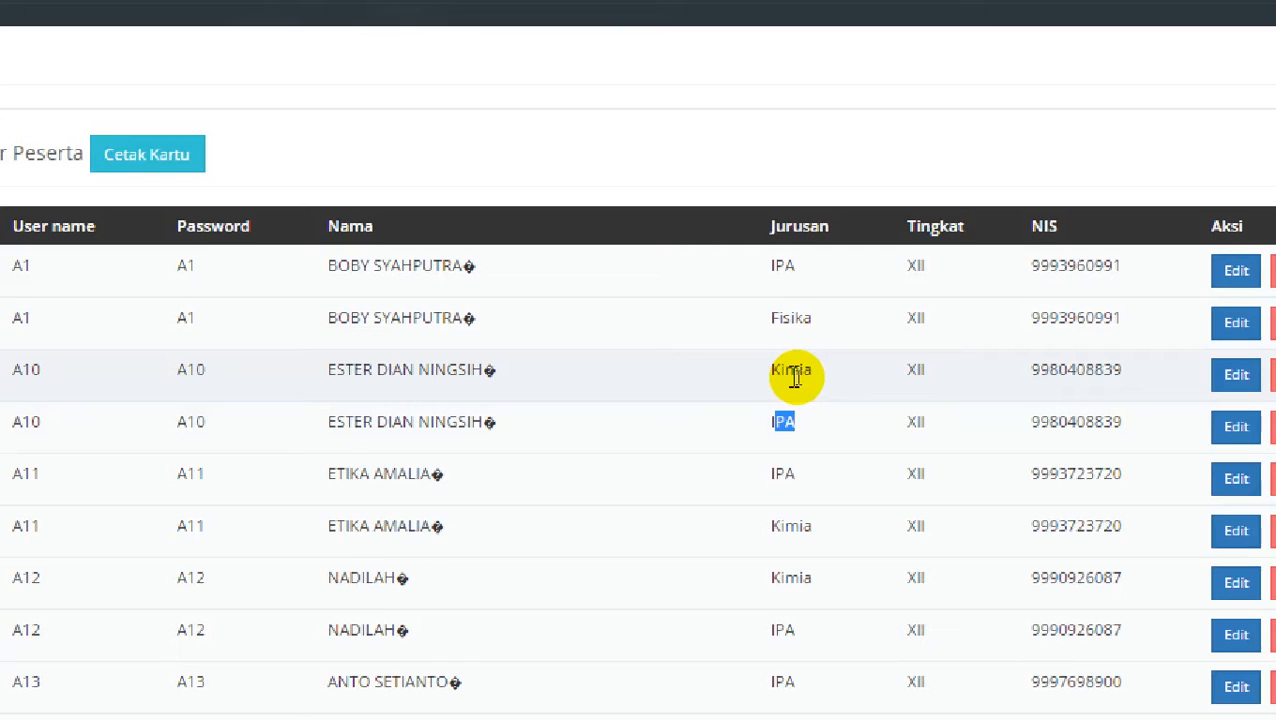
pyautogui.moveTo(800, 372); pyautogui.dragTo(776, 371)
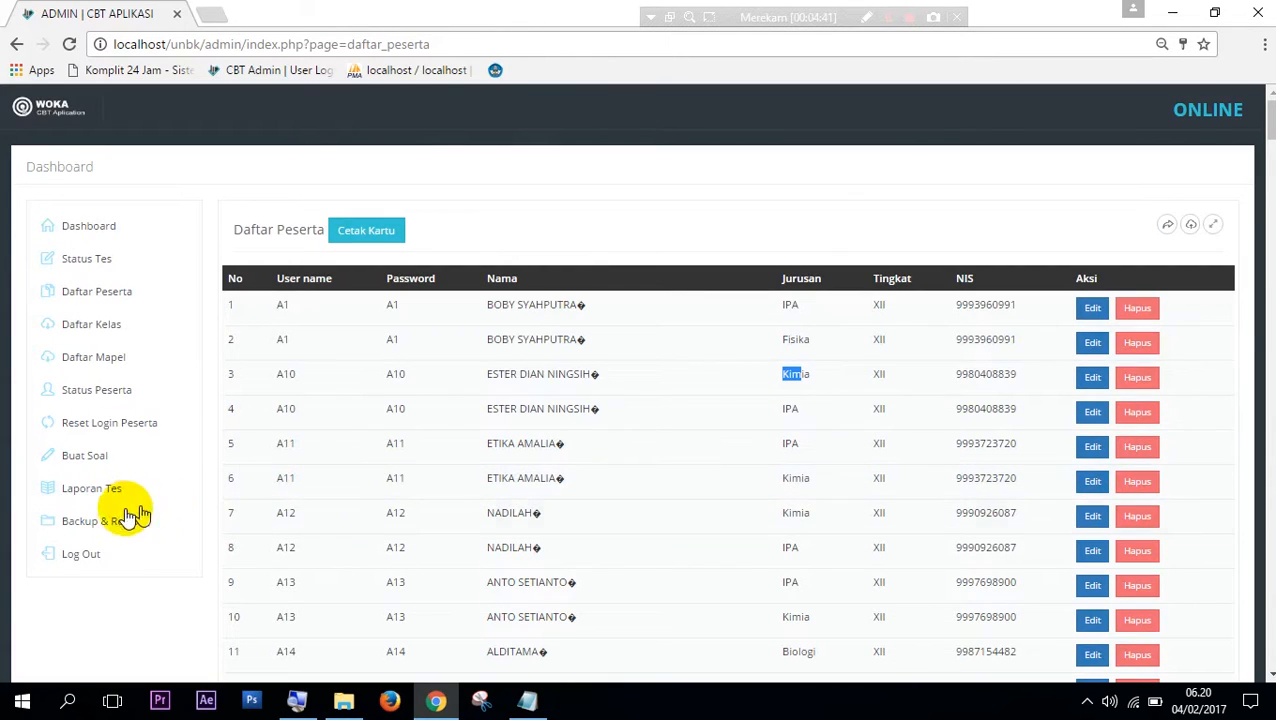
# Open the exam question settings (Buat Soal) and review the Kode Soal and Jumlah Soal of each subject
pyautogui.click(99, 461)
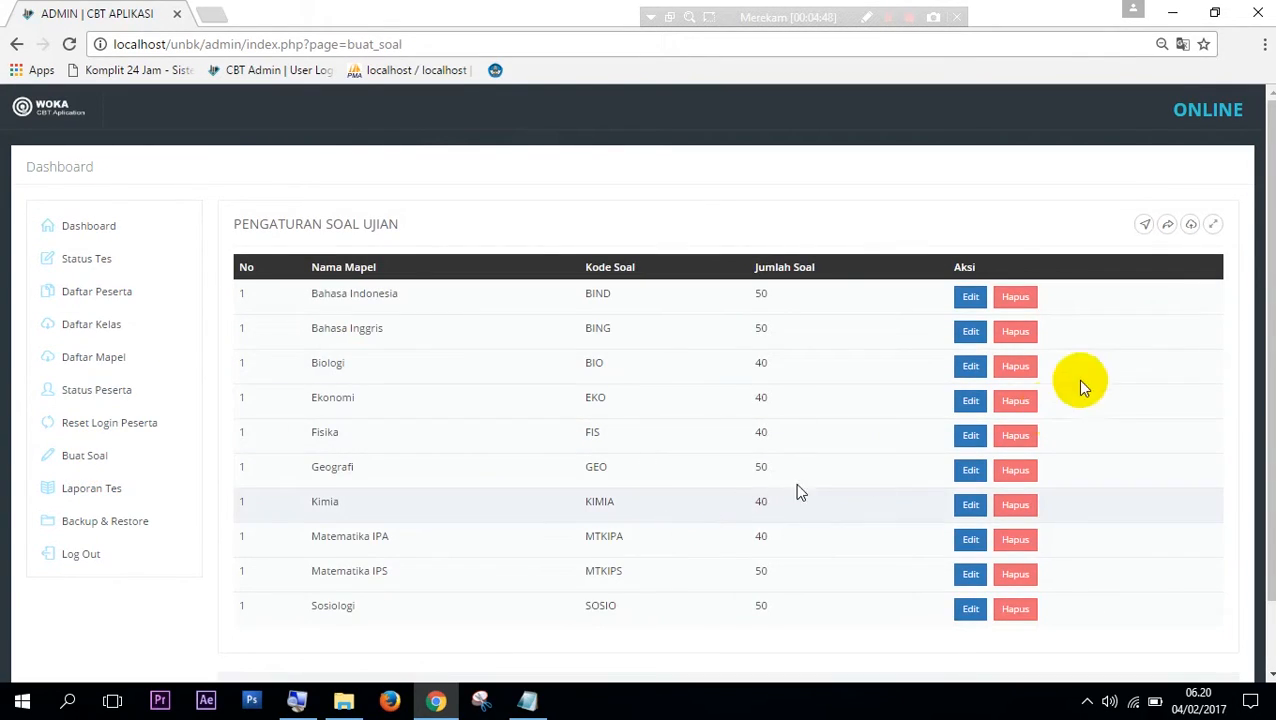
pyautogui.click(970, 470)
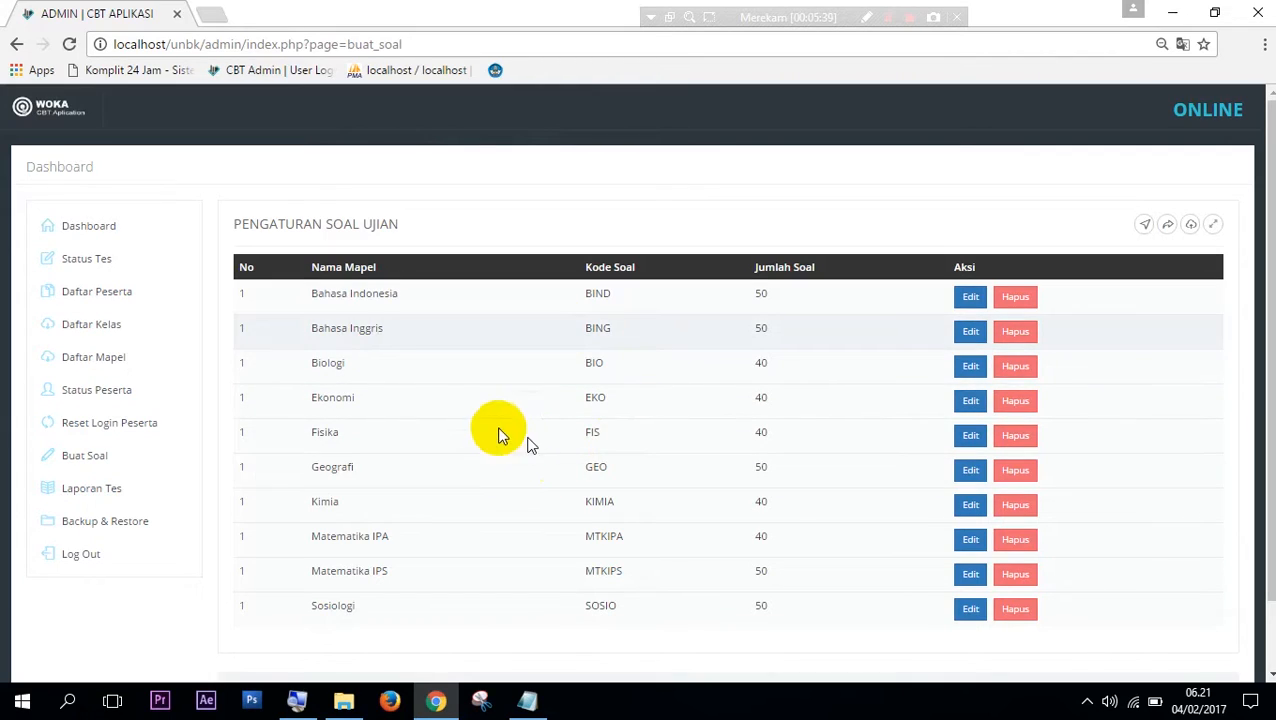
# Open the exam schedule list (Daftar Jadwal Ujian) under Status Tes
pyautogui.click(89, 266)
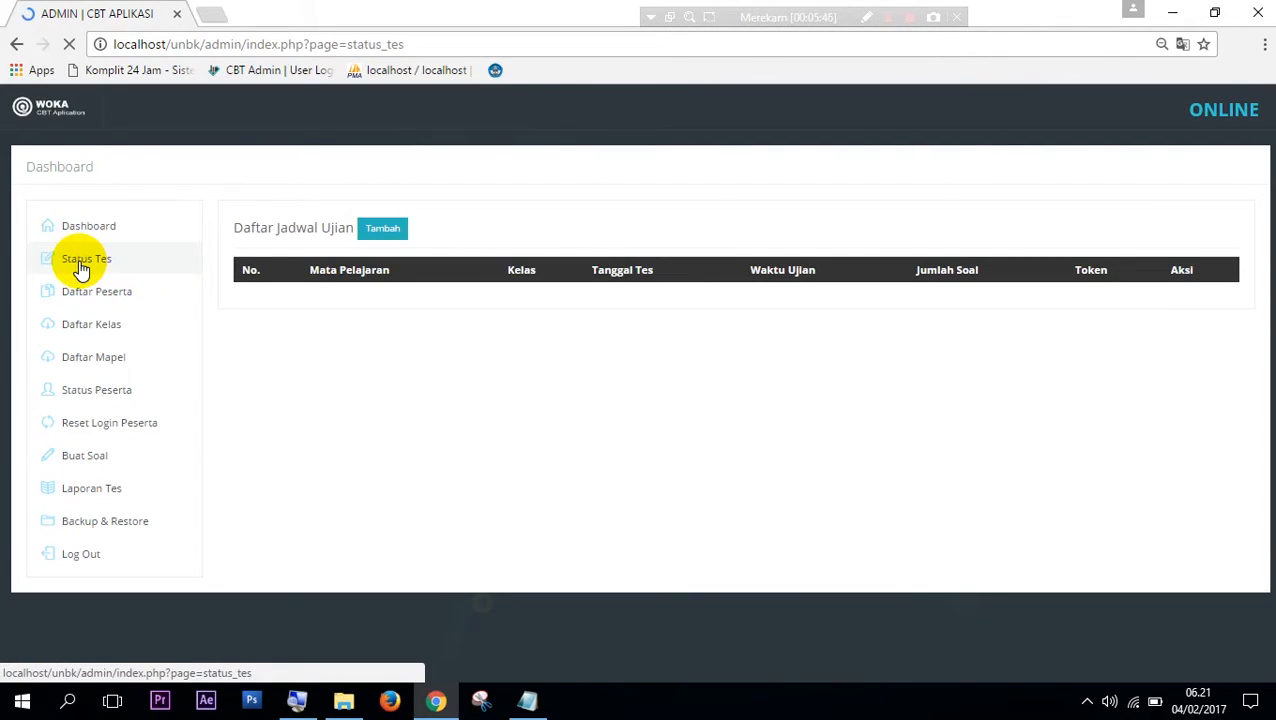
pyautogui.click(80, 266)
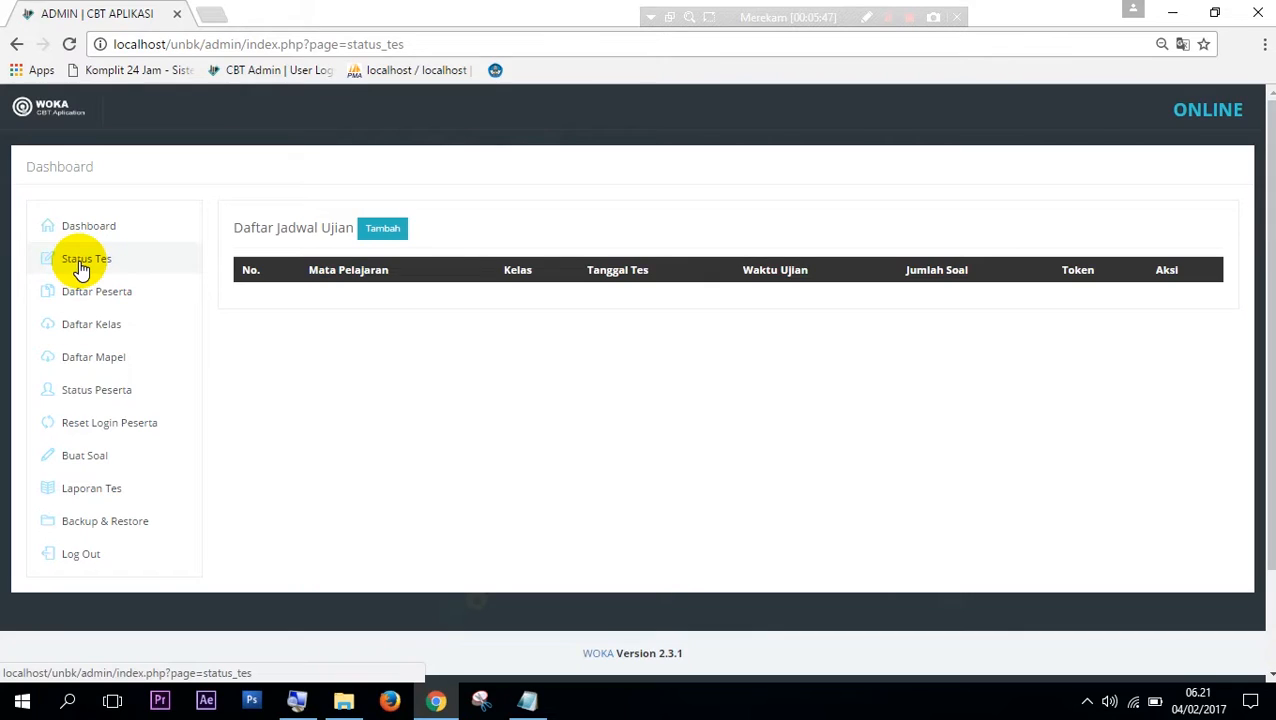
pyautogui.click(47, 259)
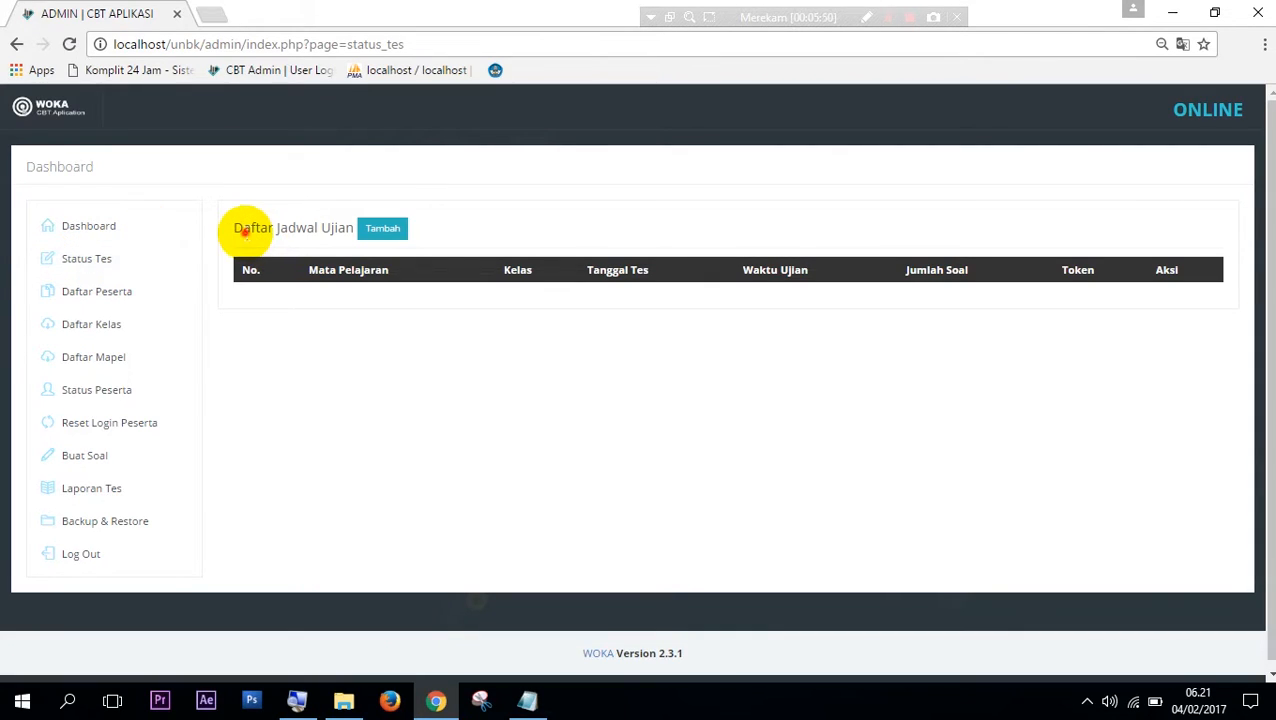
pyautogui.moveTo(244, 231); pyautogui.dragTo(476, 240)
pyautogui.click(477, 240)
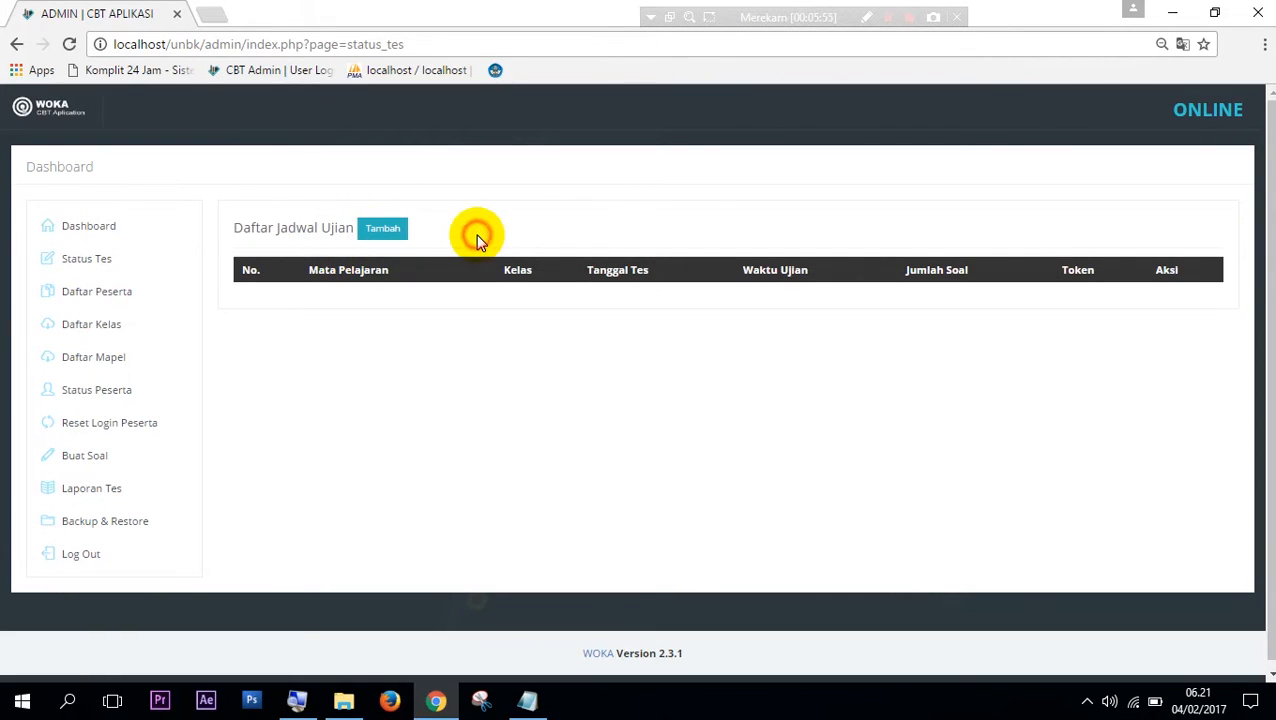
pyautogui.click(887, 22)
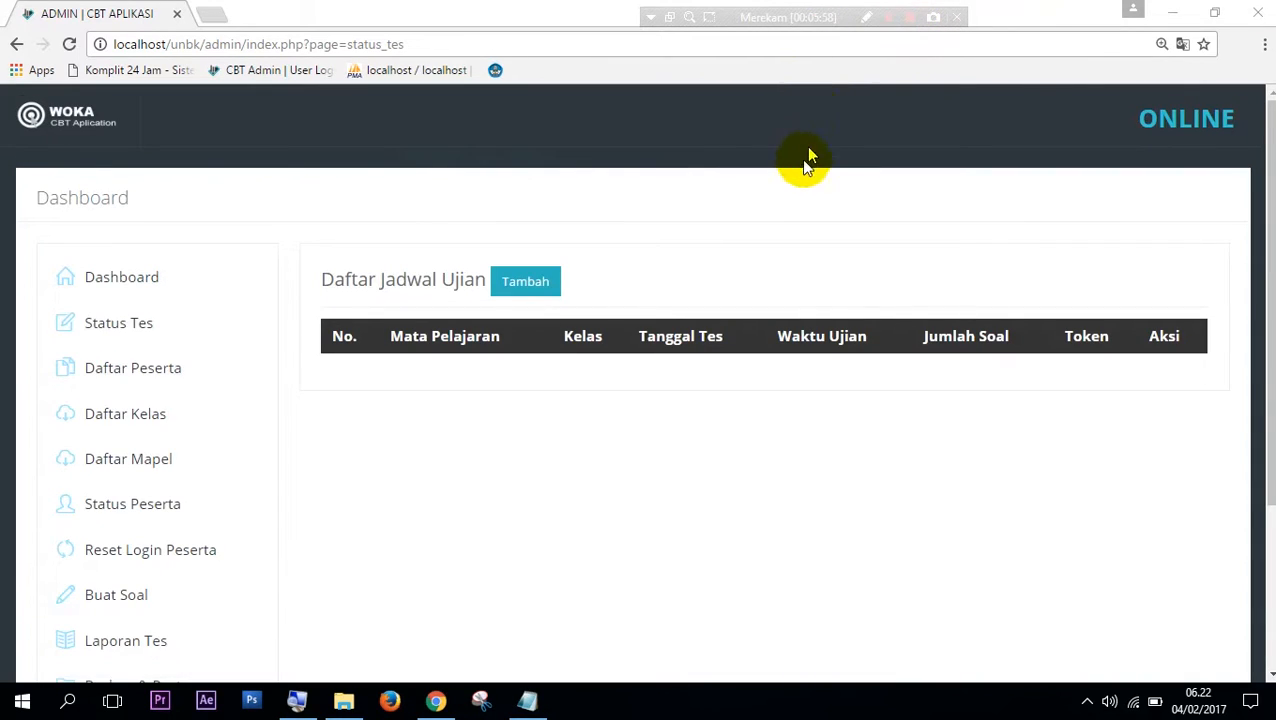
# Start a new exam schedule with Bahasa Indonesia as the Mata Uji
pyautogui.click(531, 284)
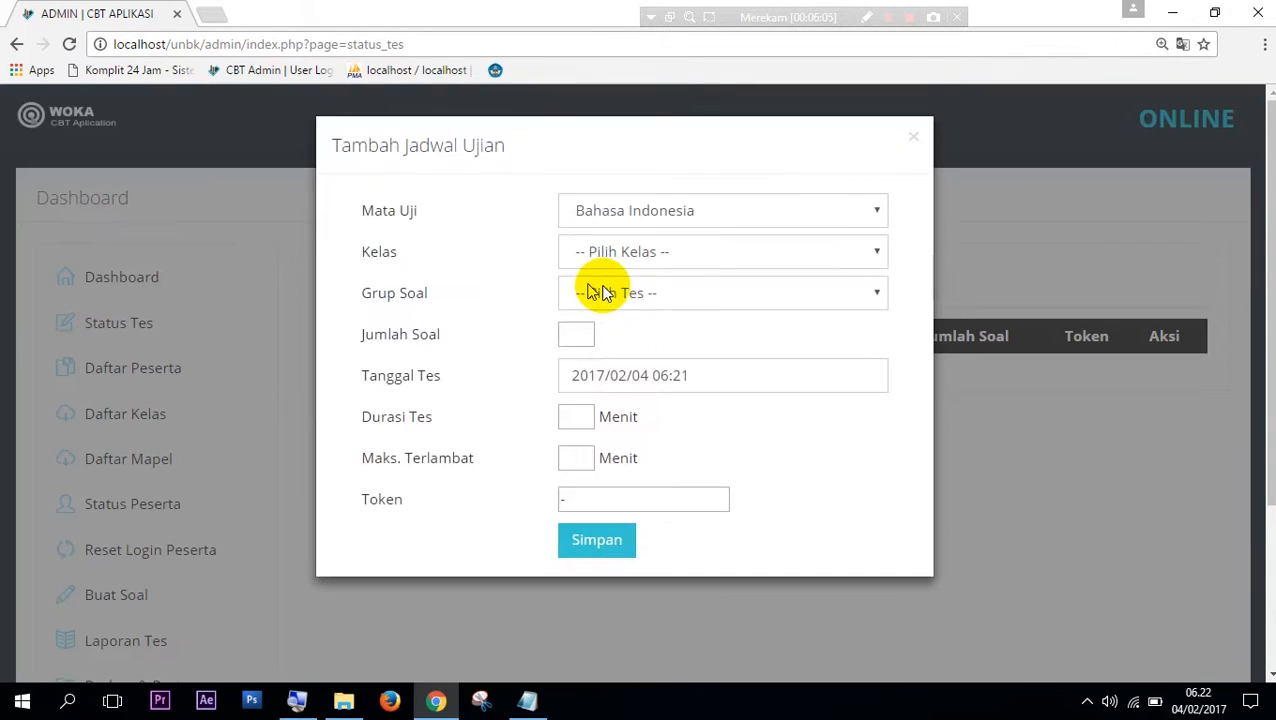
pyautogui.click(731, 213)
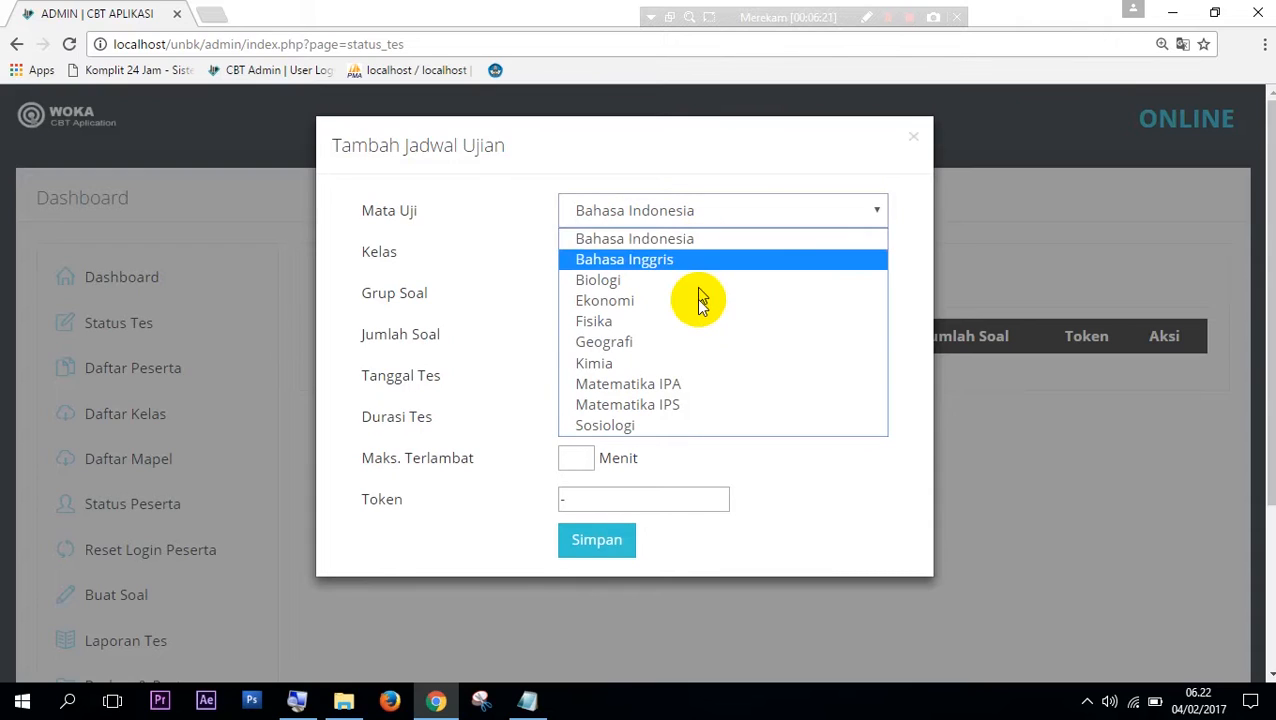
pyautogui.click(701, 244)
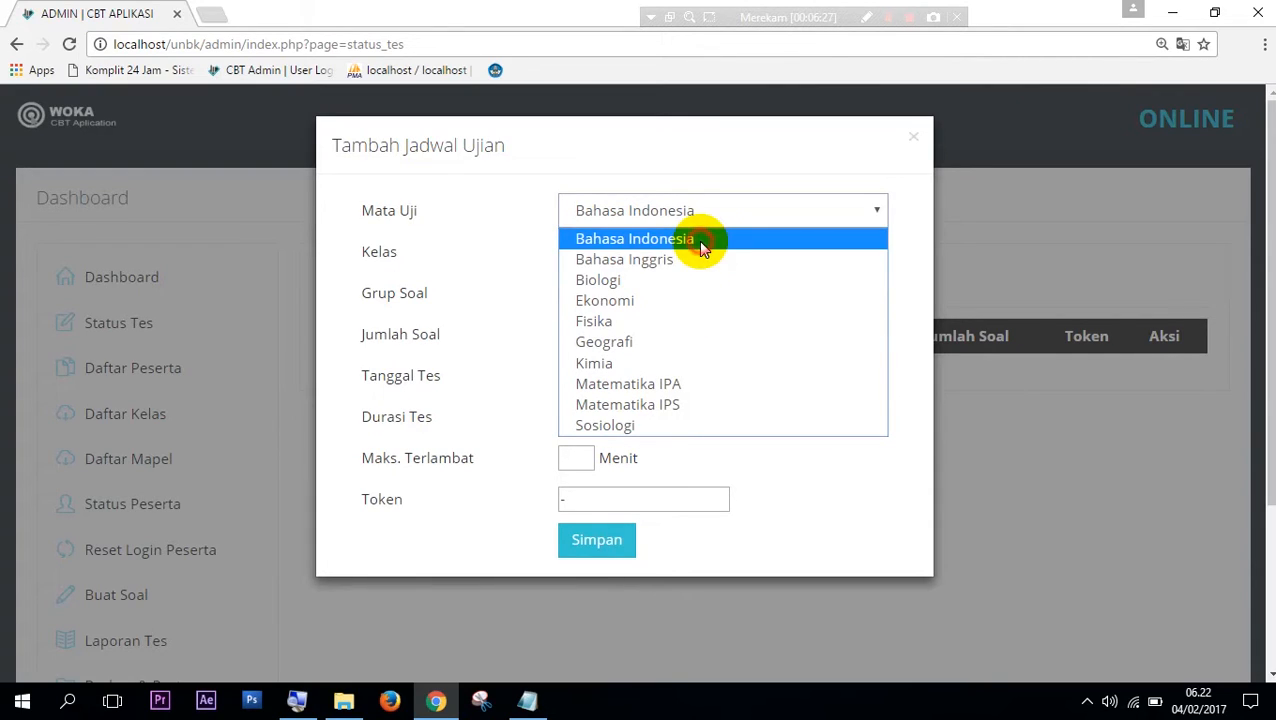
pyautogui.click(698, 240)
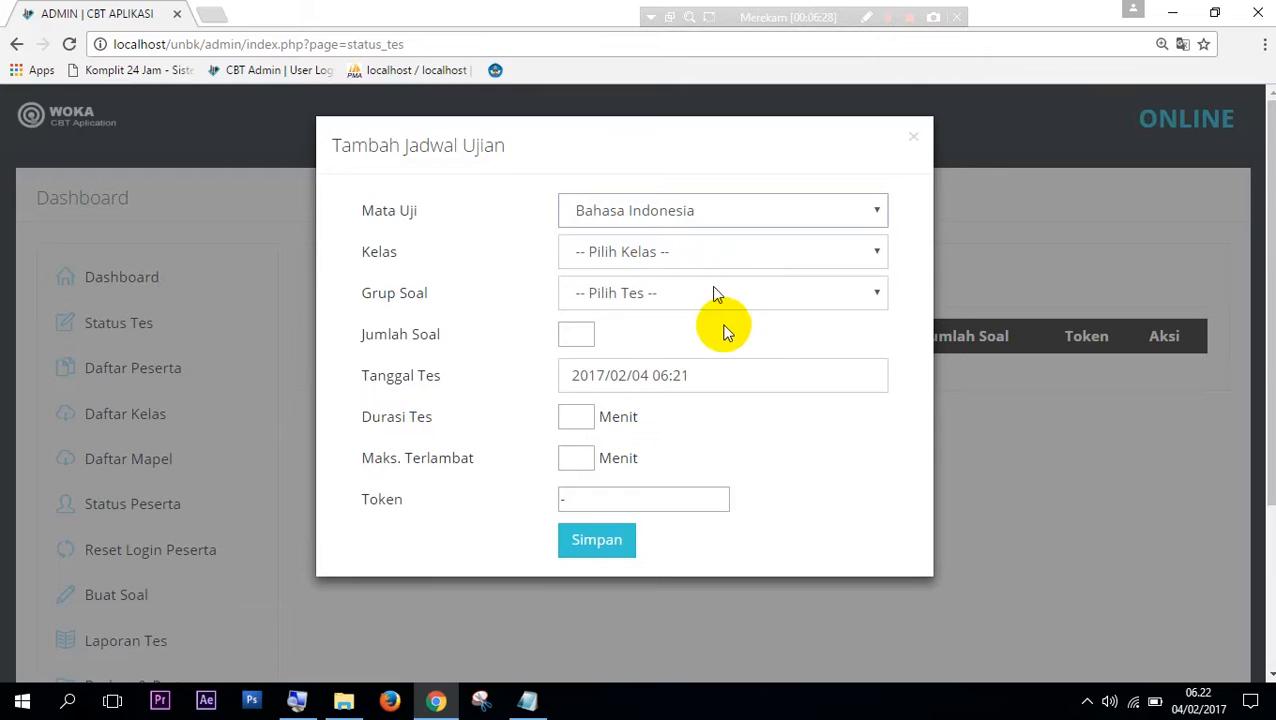
pyautogui.click(697, 219)
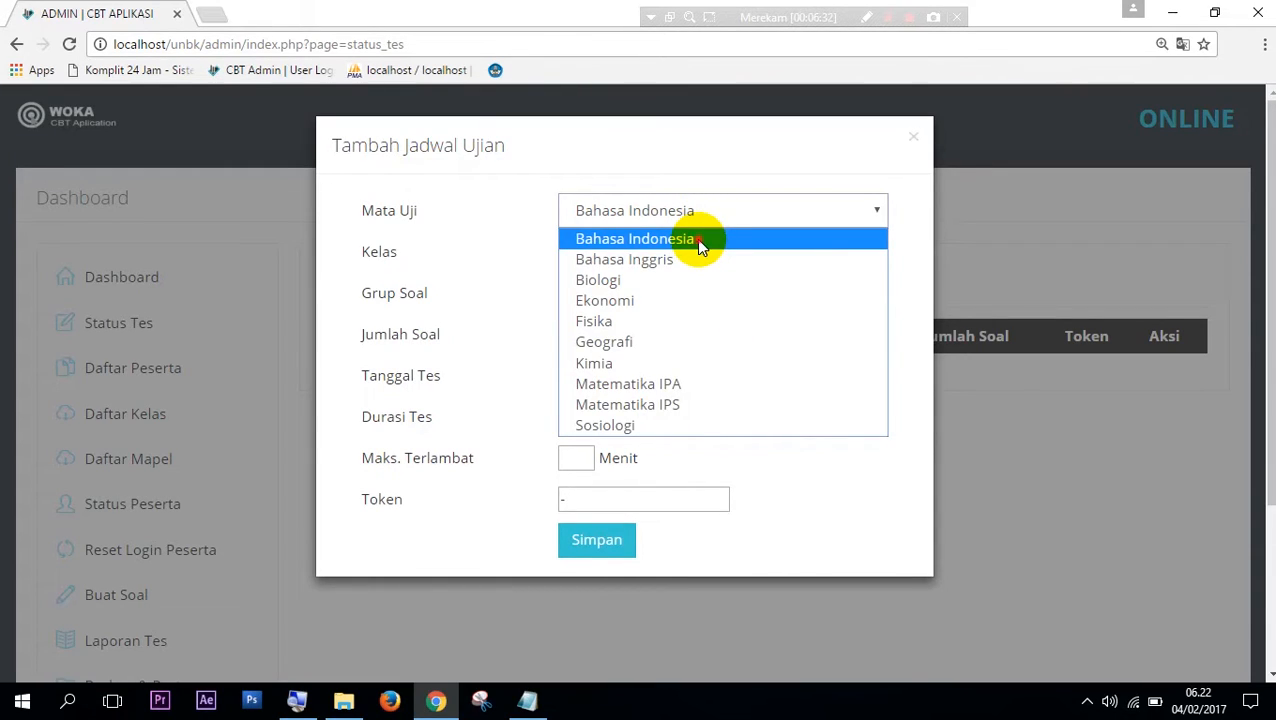
pyautogui.click(699, 243)
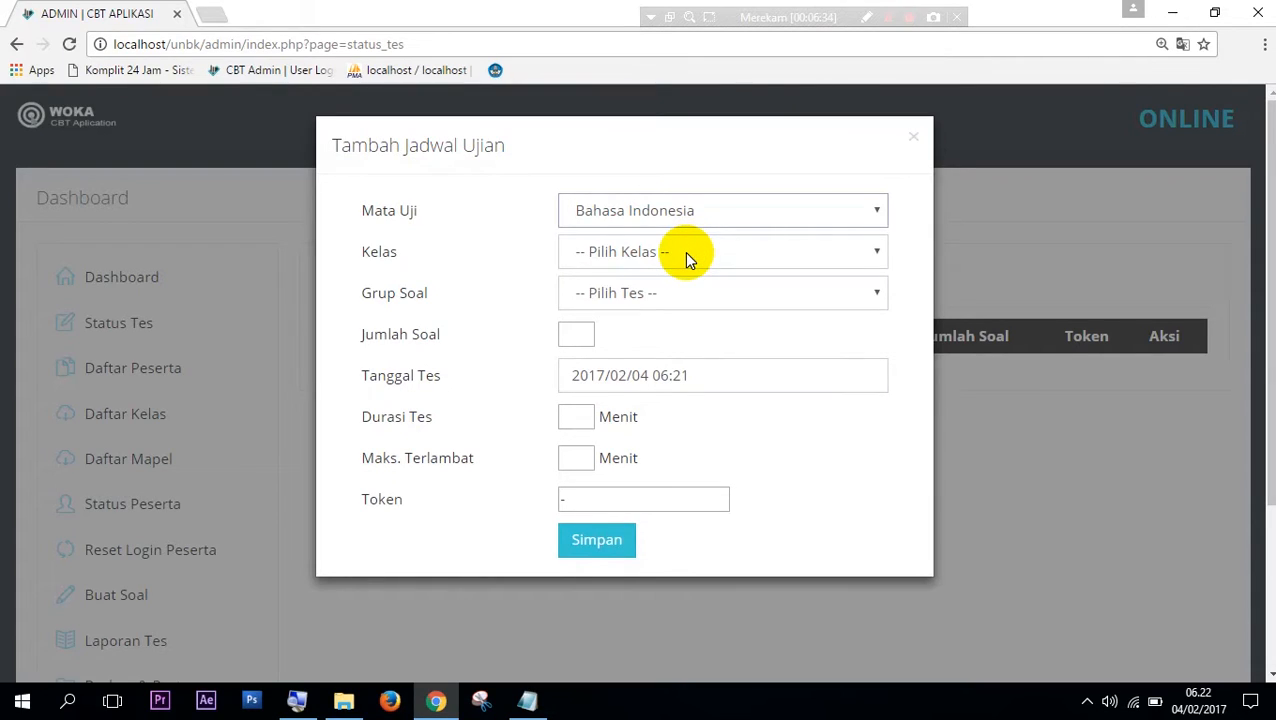
# Set the new exam schedule's Kelas to SMA - XII - IPA
pyautogui.click(686, 256)
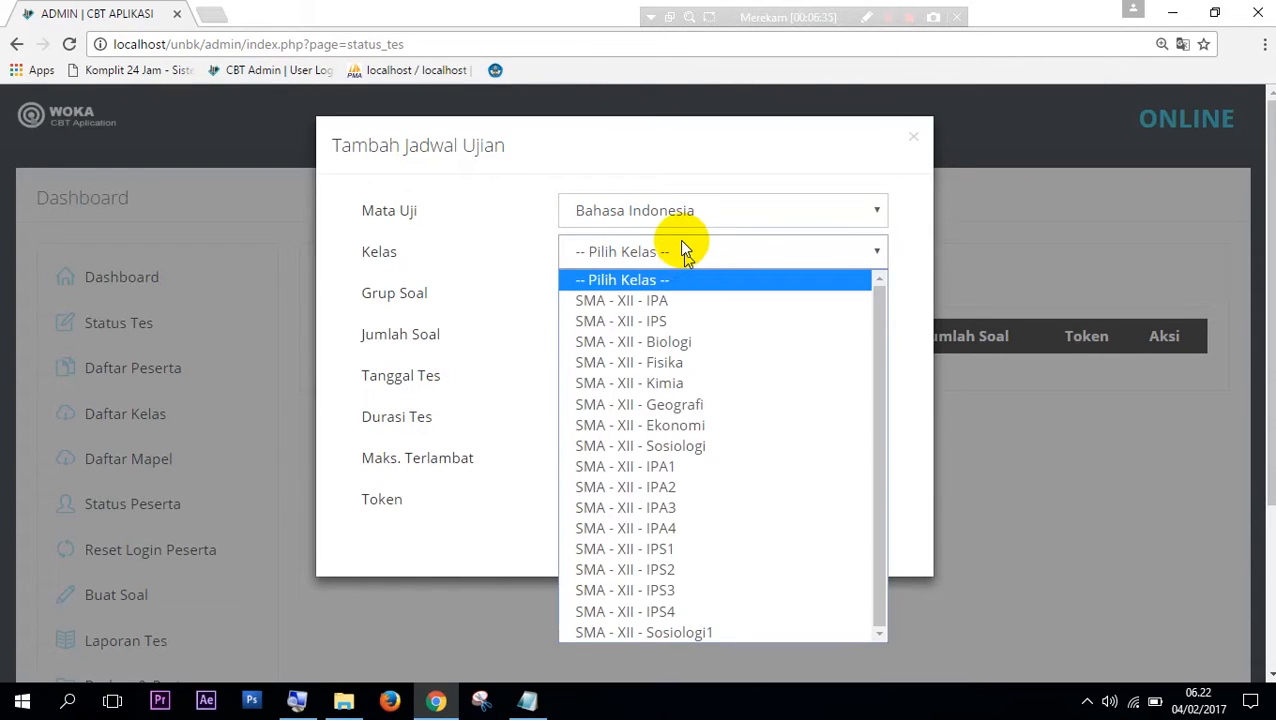
pyautogui.click(672, 253)
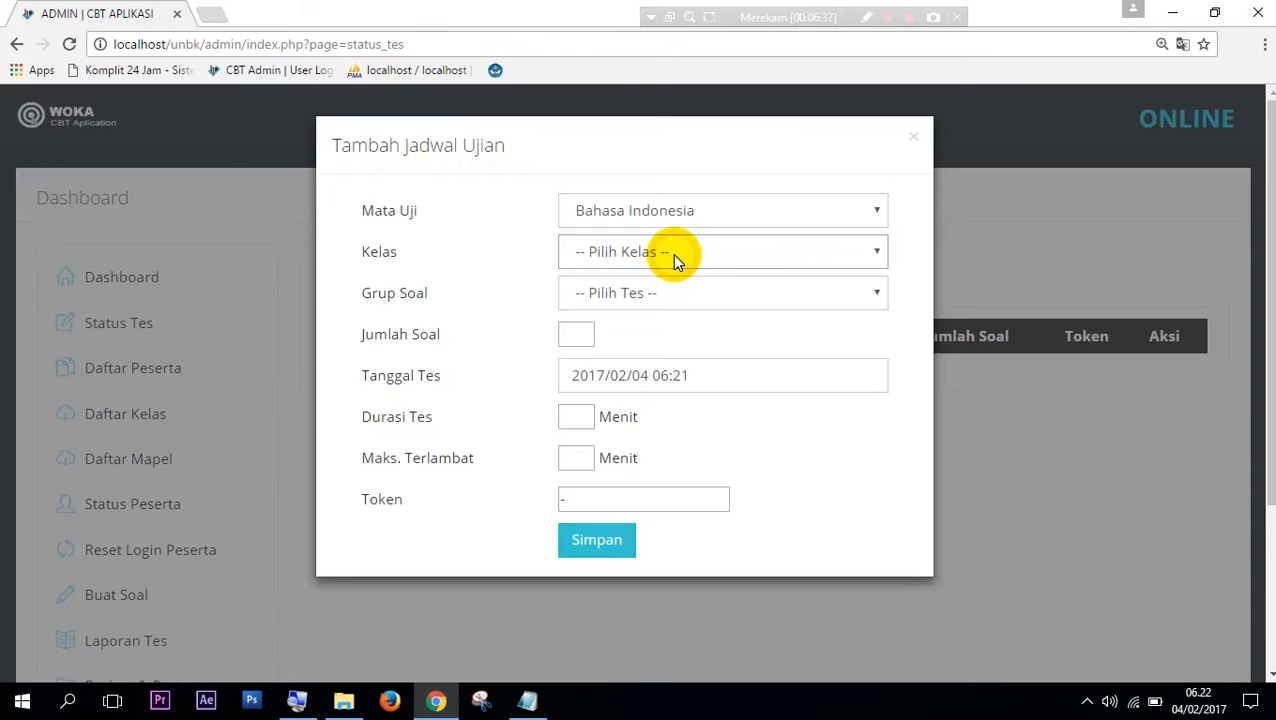
pyautogui.click(672, 253)
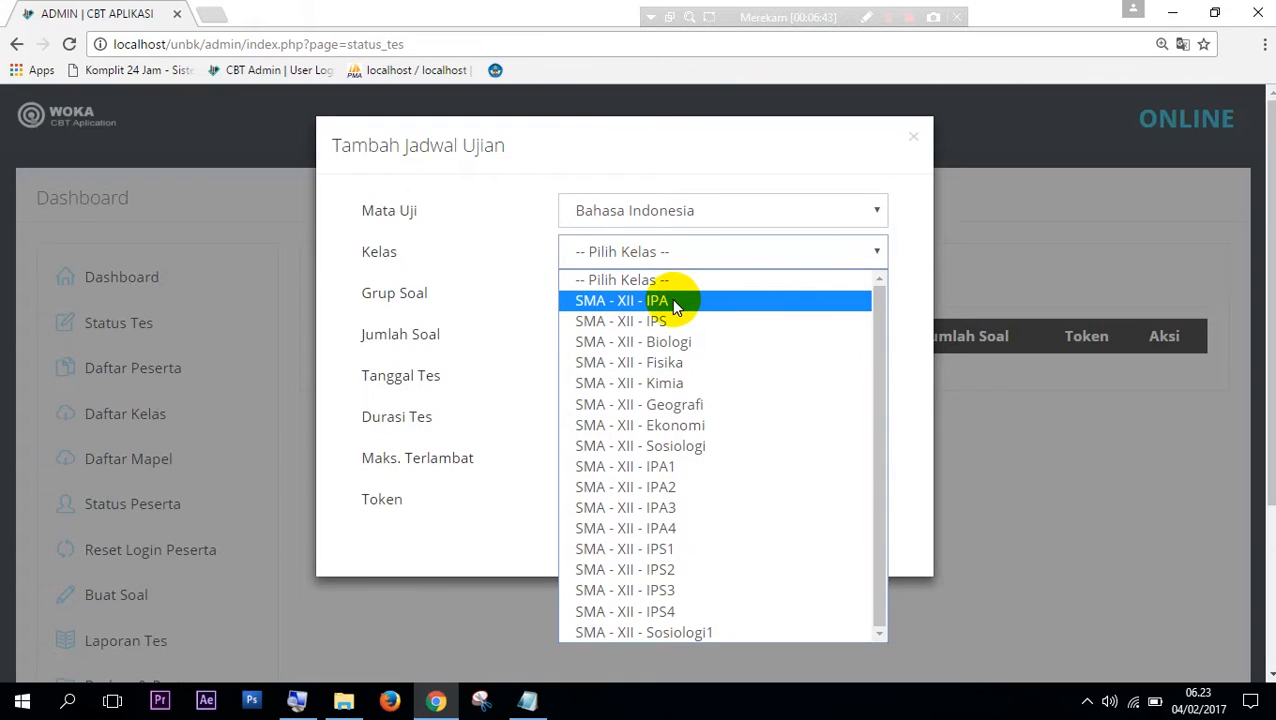
pyautogui.click(672, 301)
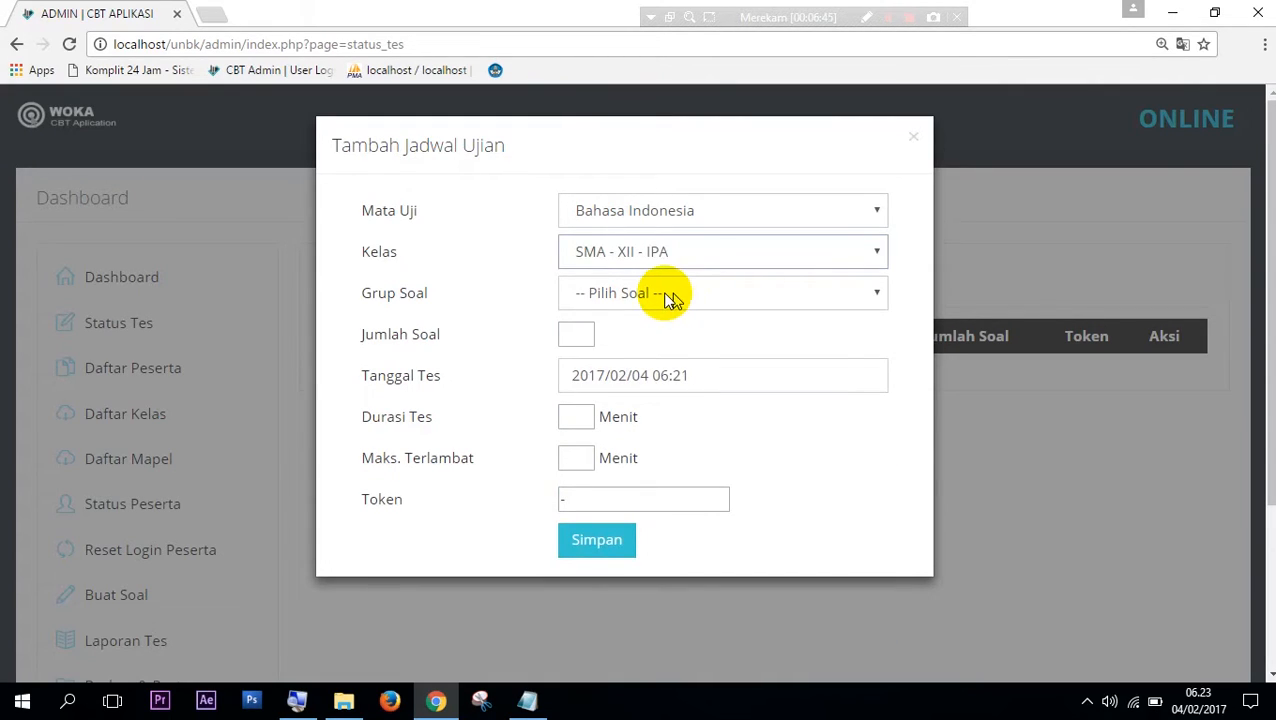
# Choose BIND as the schedule's Grup Soal and set Jumlah Soal to 50
pyautogui.click(655, 300)
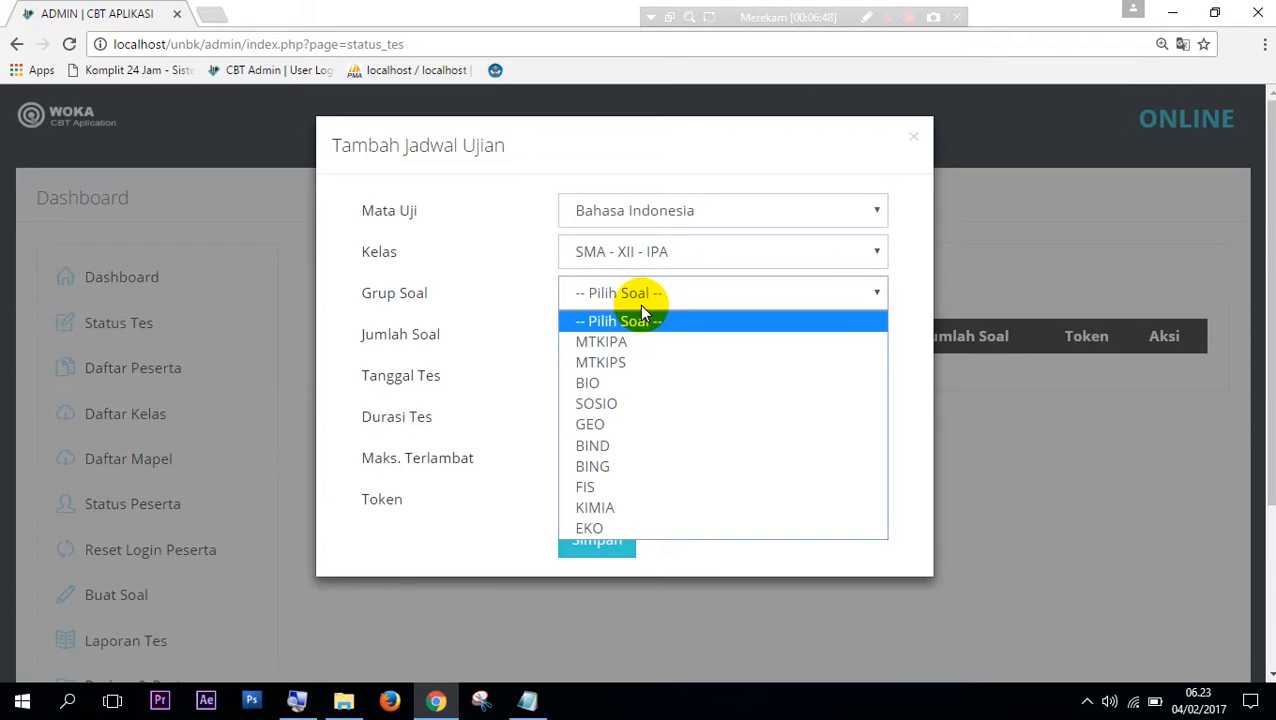
pyautogui.click(630, 453)
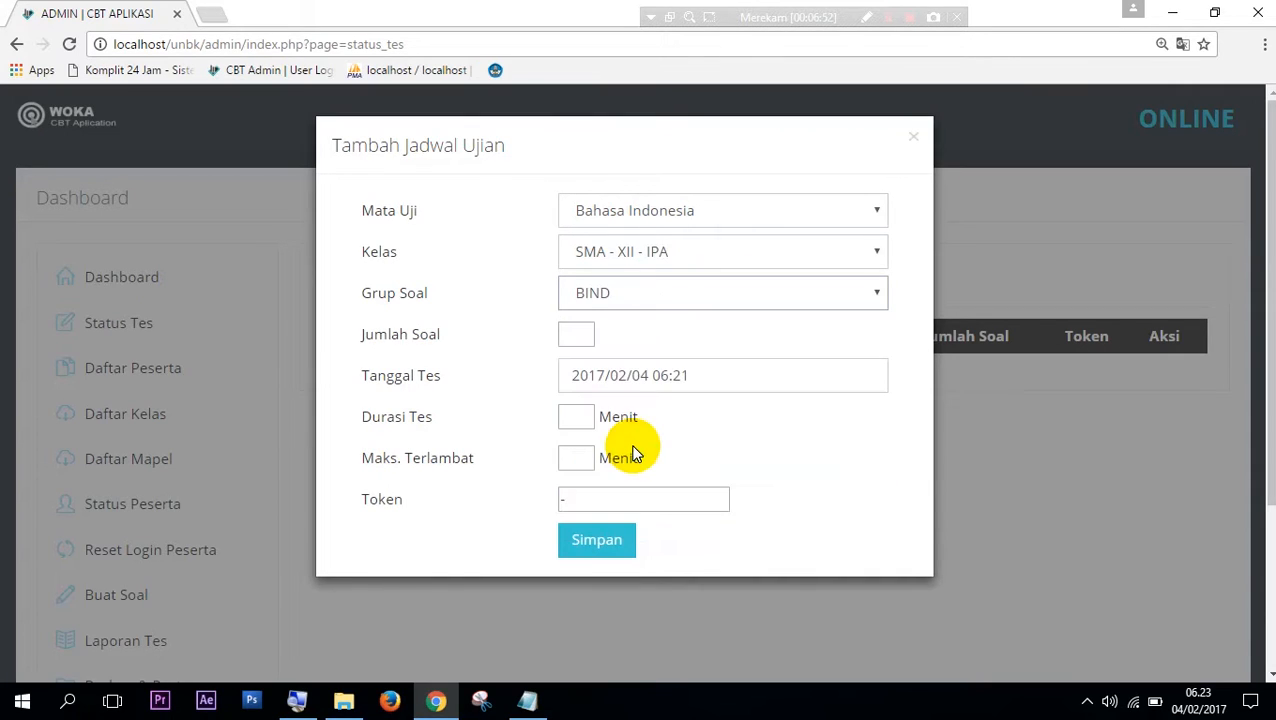
pyautogui.click(582, 333)
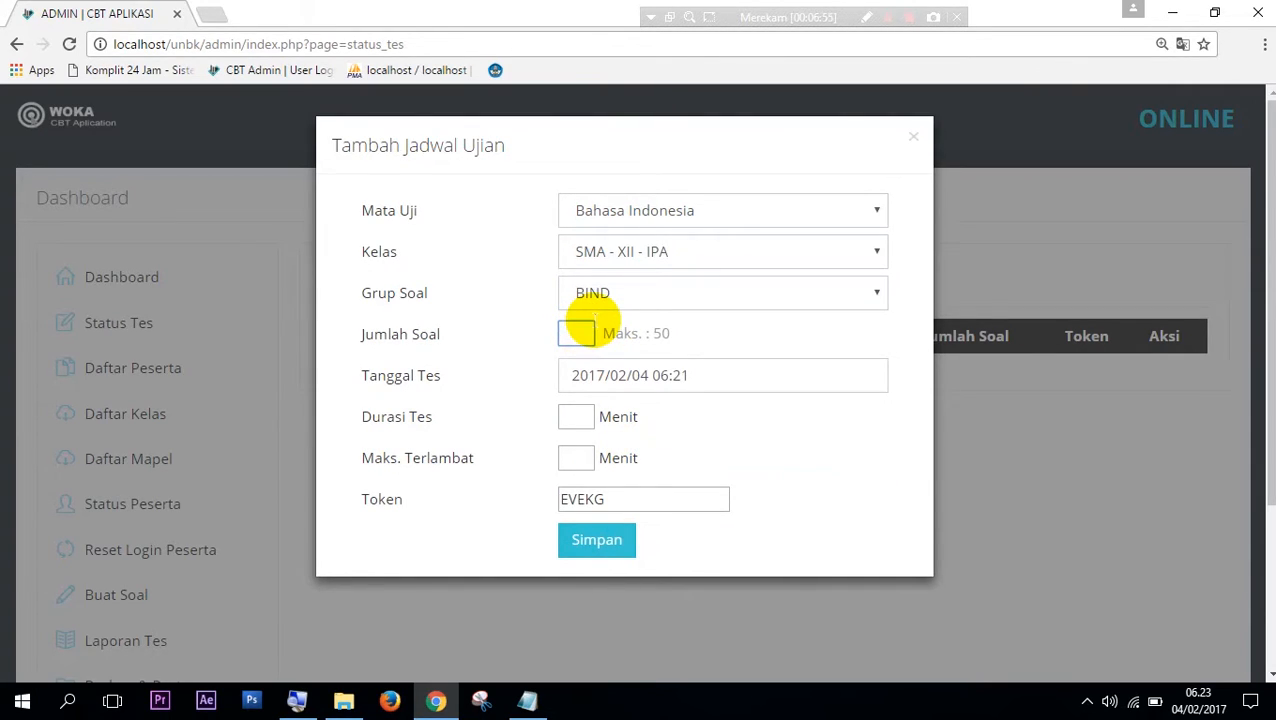
pyautogui.write('50')
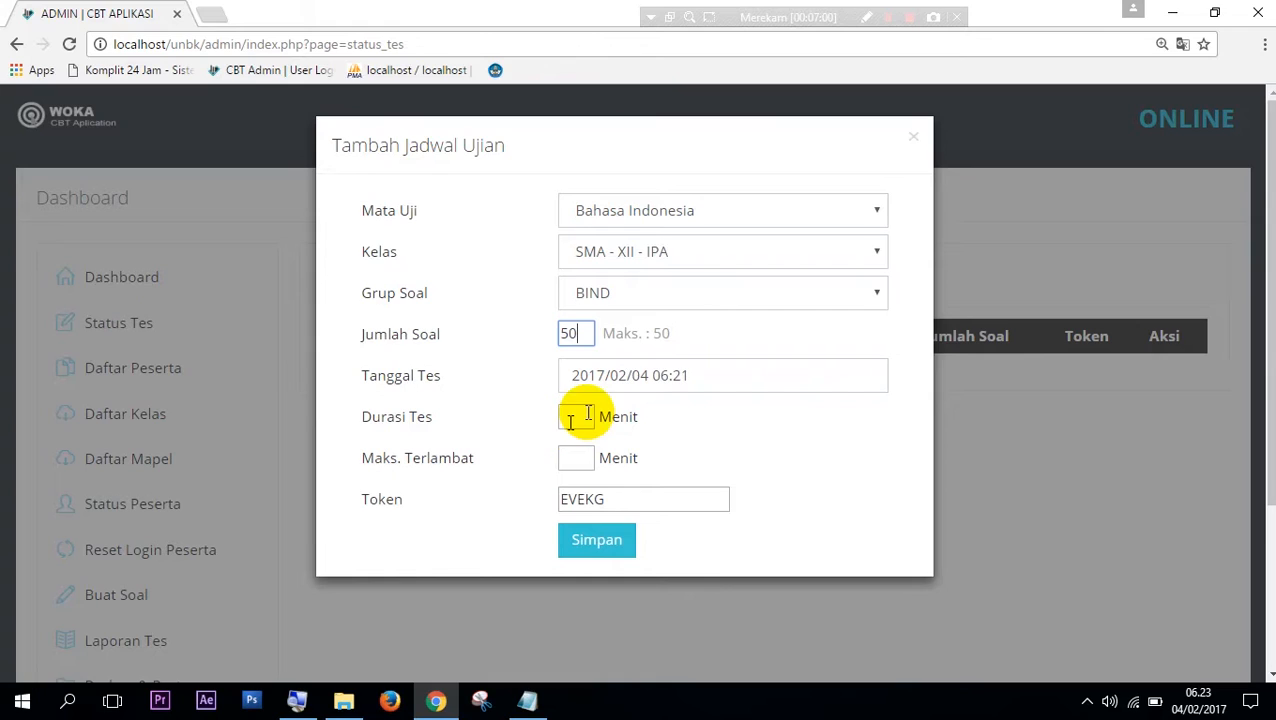
# Set the exam schedule's Tanggal Tes to 6 February 2017 with the start hour at 10
pyautogui.click(709, 376)
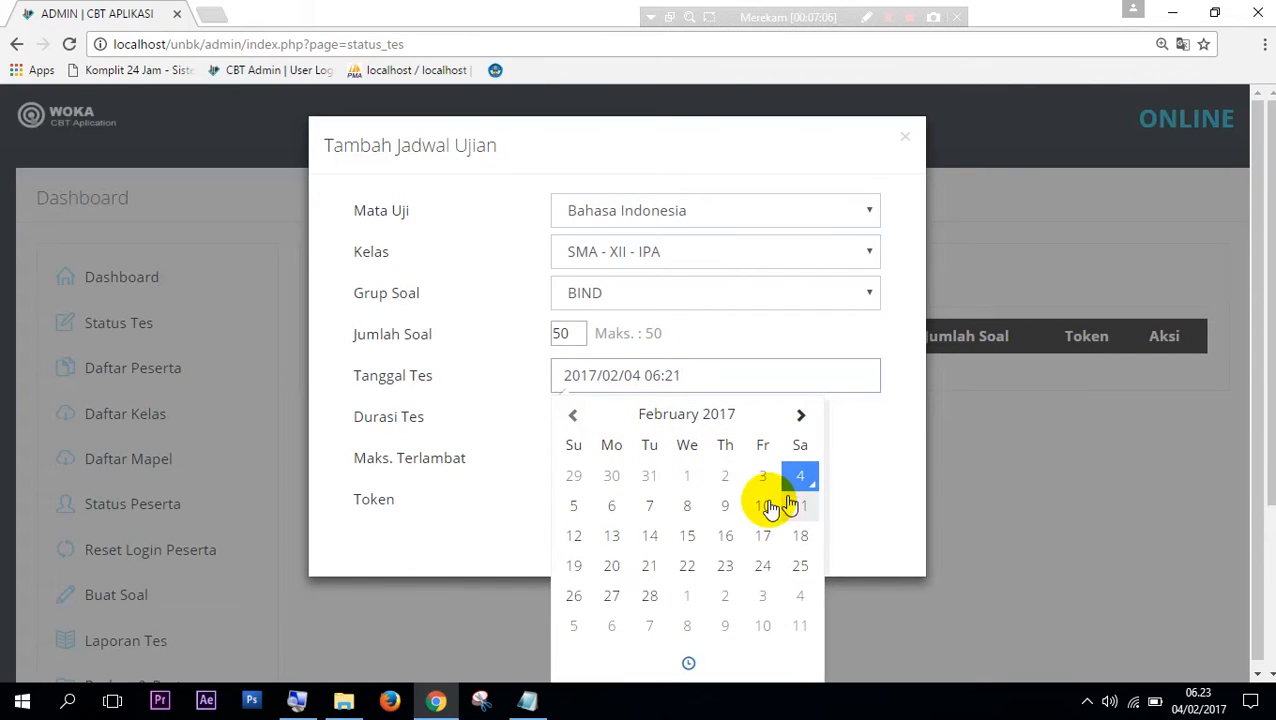
pyautogui.click(611, 508)
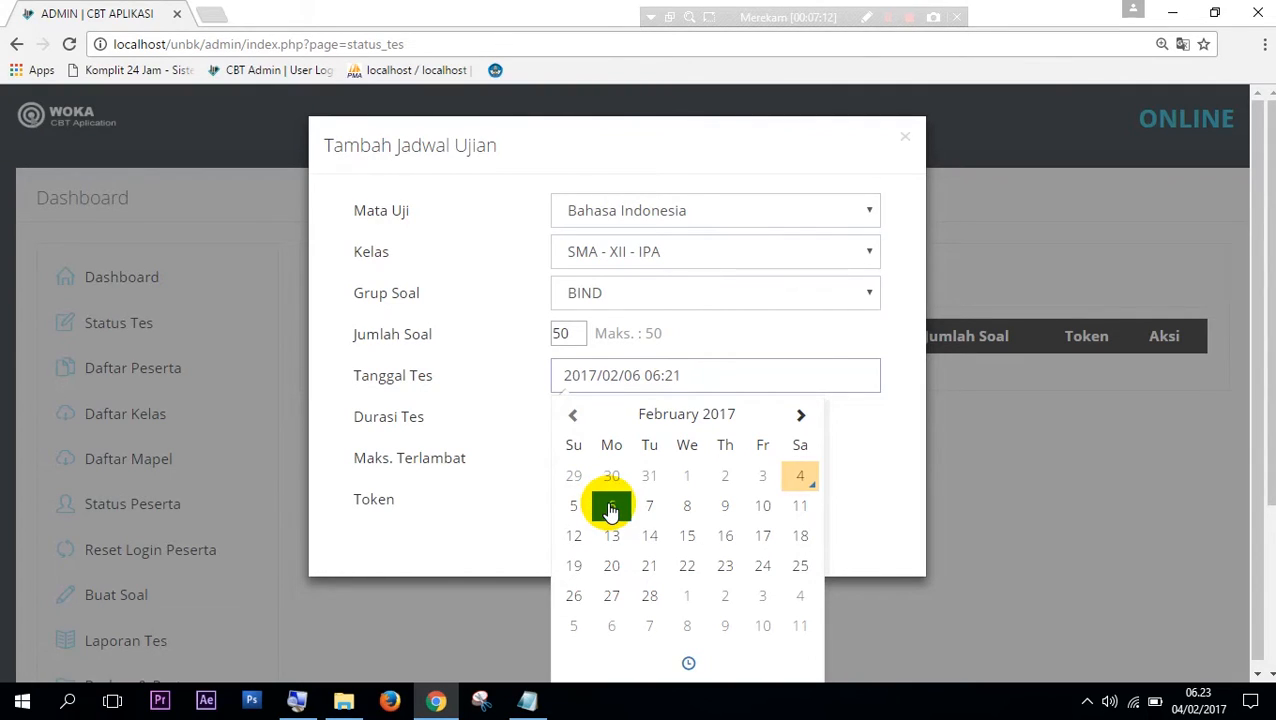
pyautogui.click(688, 663)
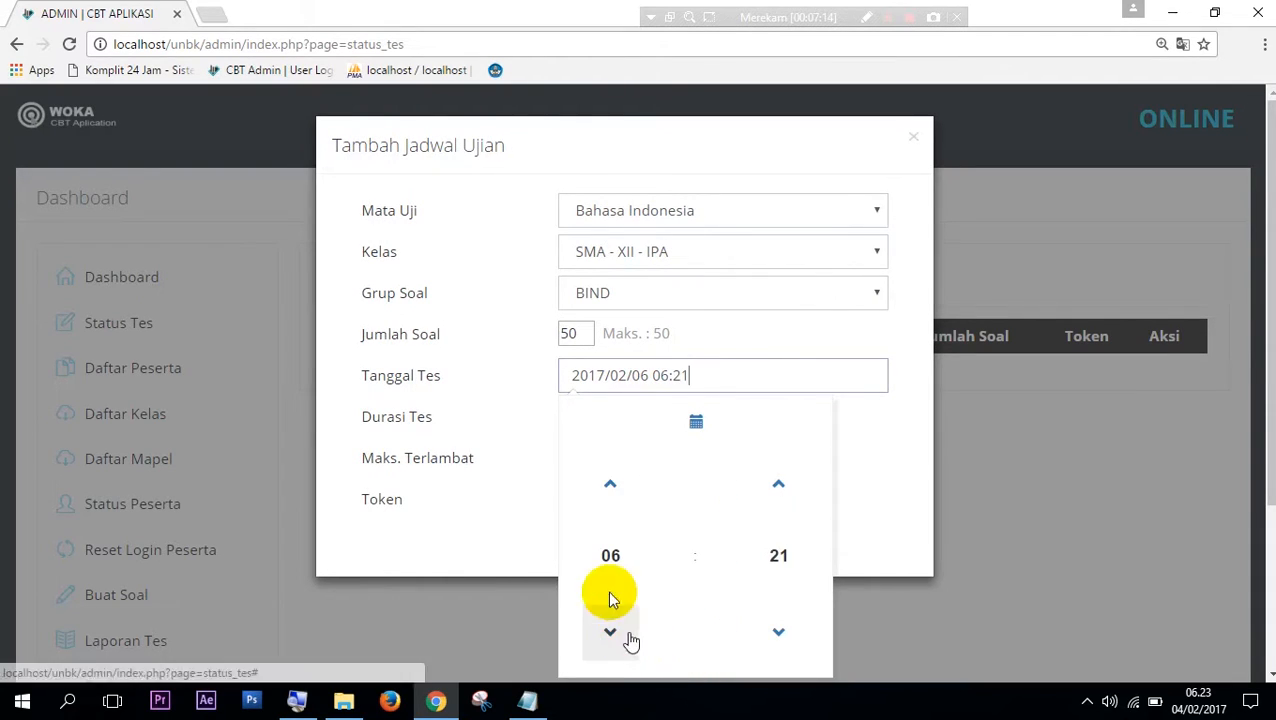
pyautogui.click(610, 485)
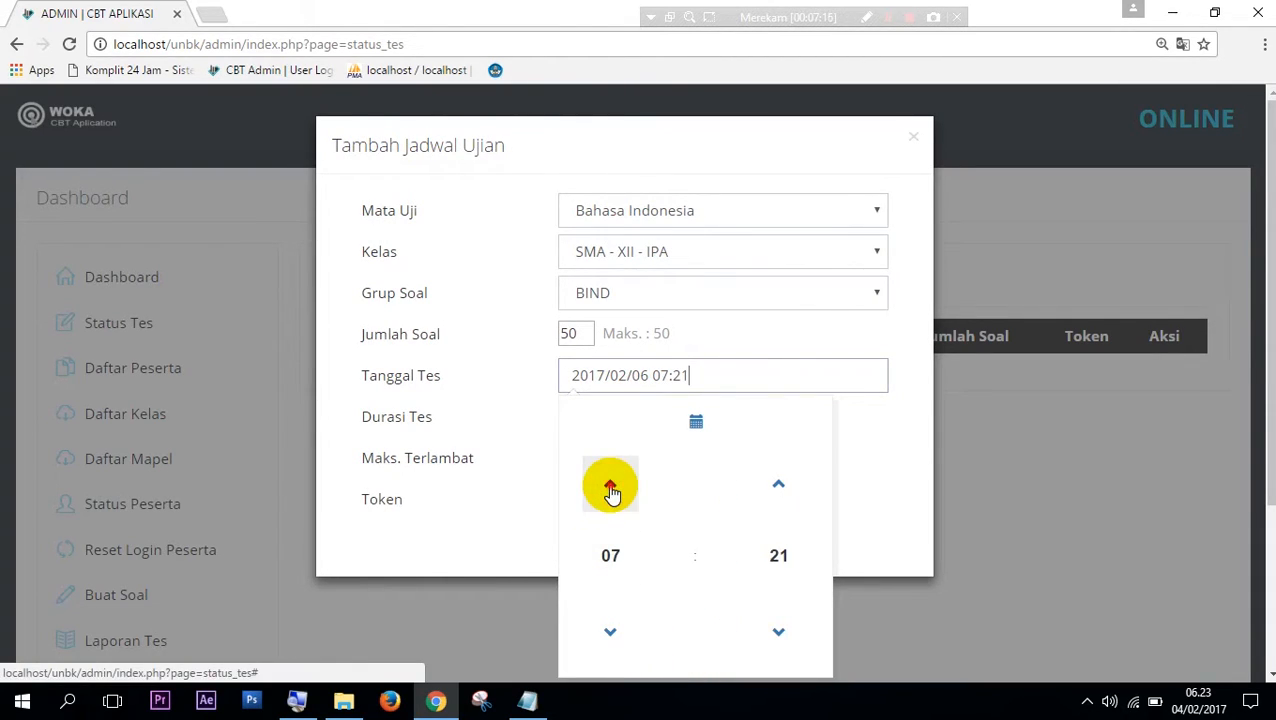
pyautogui.click(610, 485)
pyautogui.click(610, 485)
pyautogui.click(610, 485)
pyautogui.click(610, 485)
pyautogui.click(610, 634)
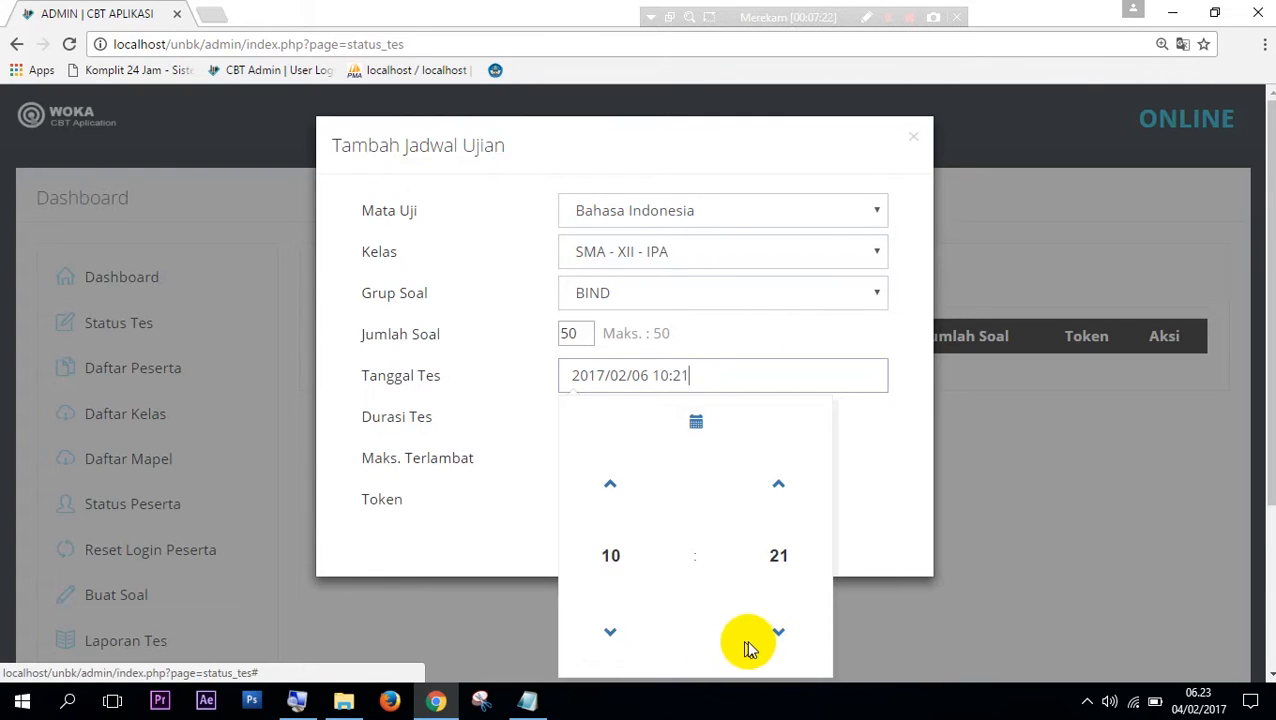
# Set the minutes of the Tanggal Tes start time to 00 and close the date picker
pyautogui.click(776, 632)
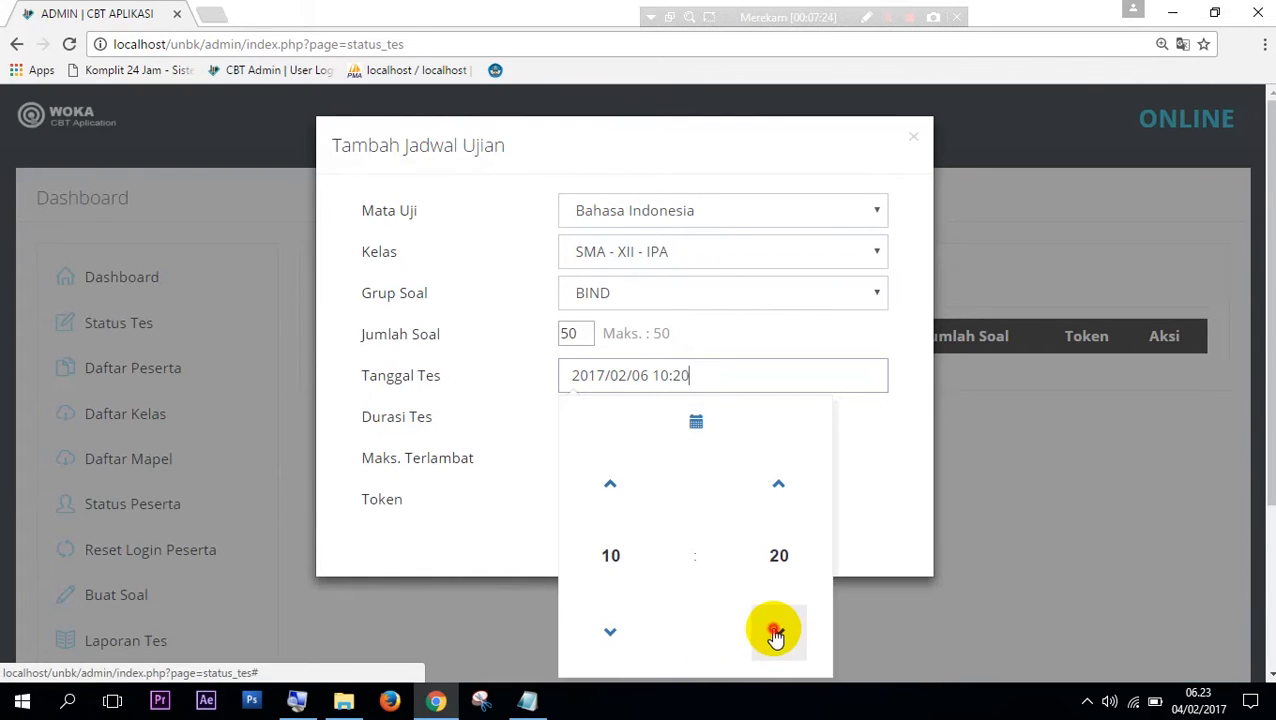
pyautogui.click(776, 632)
pyautogui.click(776, 632)
pyautogui.click(776, 632)
pyautogui.click(776, 632)
pyautogui.click(776, 632)
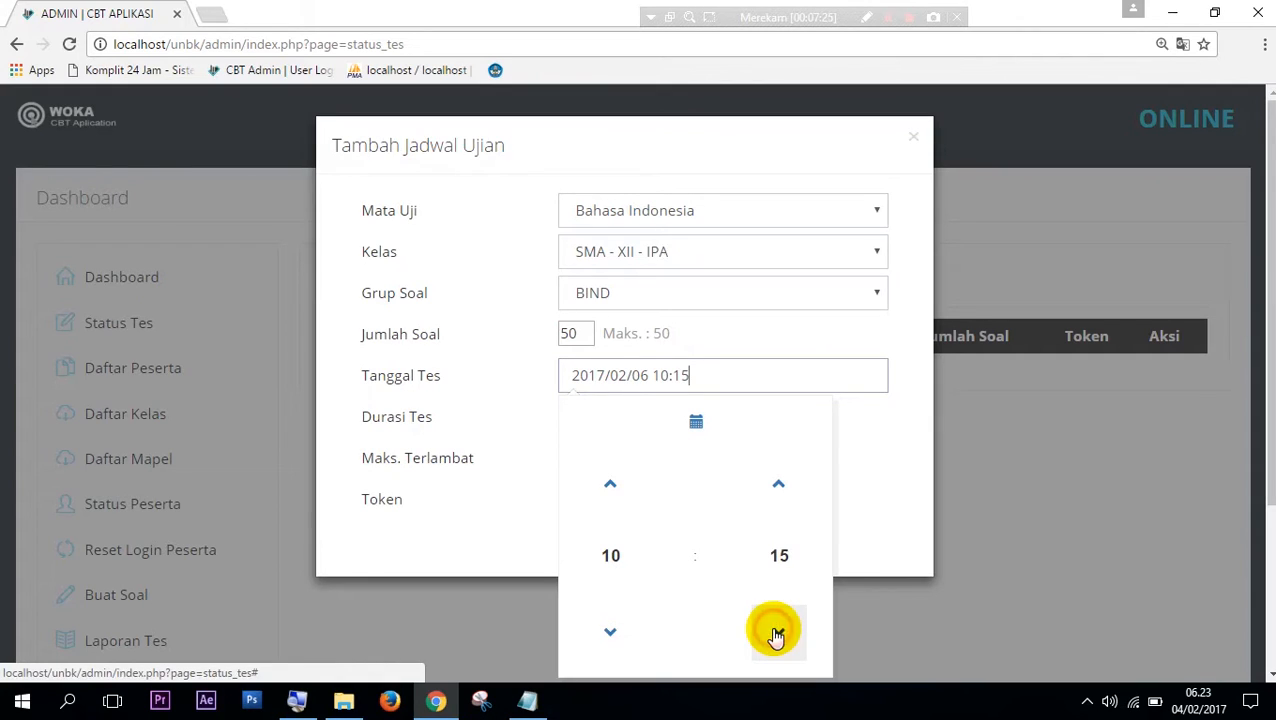
pyautogui.click(776, 632)
pyautogui.click(776, 632)
pyautogui.click(776, 632)
pyautogui.click(776, 632)
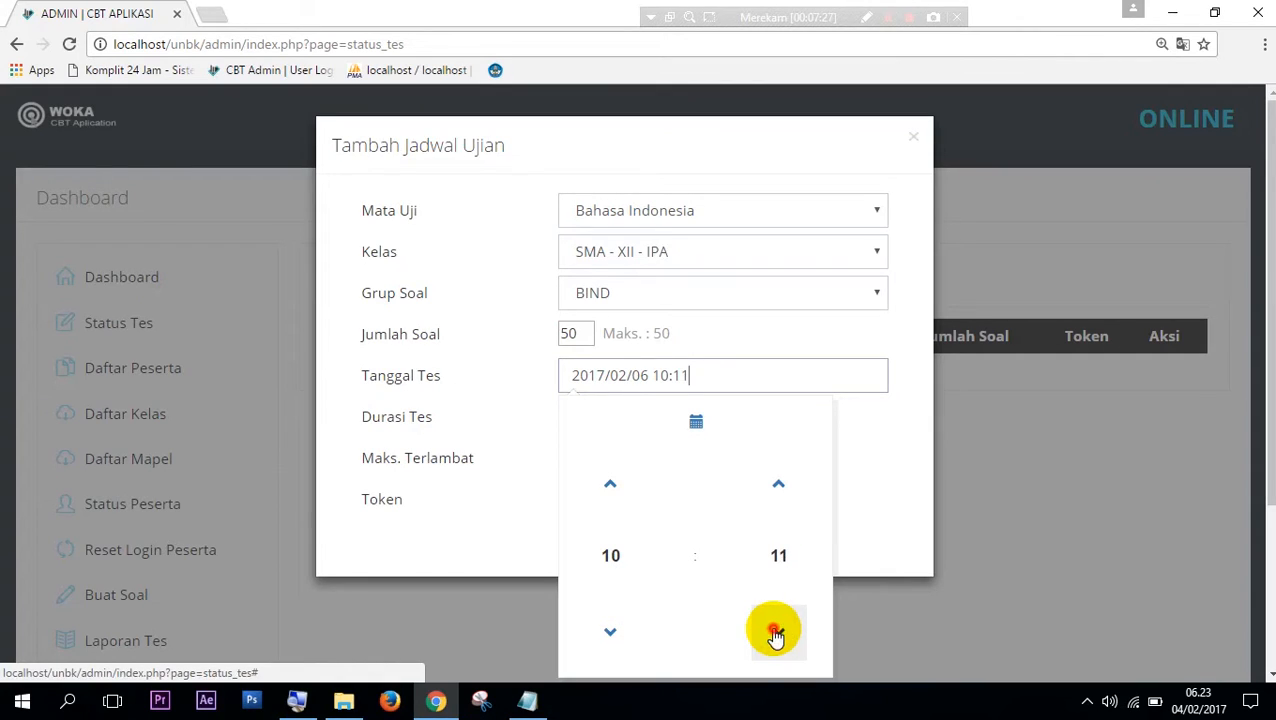
pyautogui.click(776, 632)
pyautogui.click(776, 632)
pyautogui.click(776, 632)
pyautogui.click(776, 632)
pyautogui.click(776, 632)
pyautogui.click(776, 632)
pyautogui.click(776, 632)
pyautogui.click(776, 632)
pyautogui.click(776, 632)
pyautogui.click(776, 632)
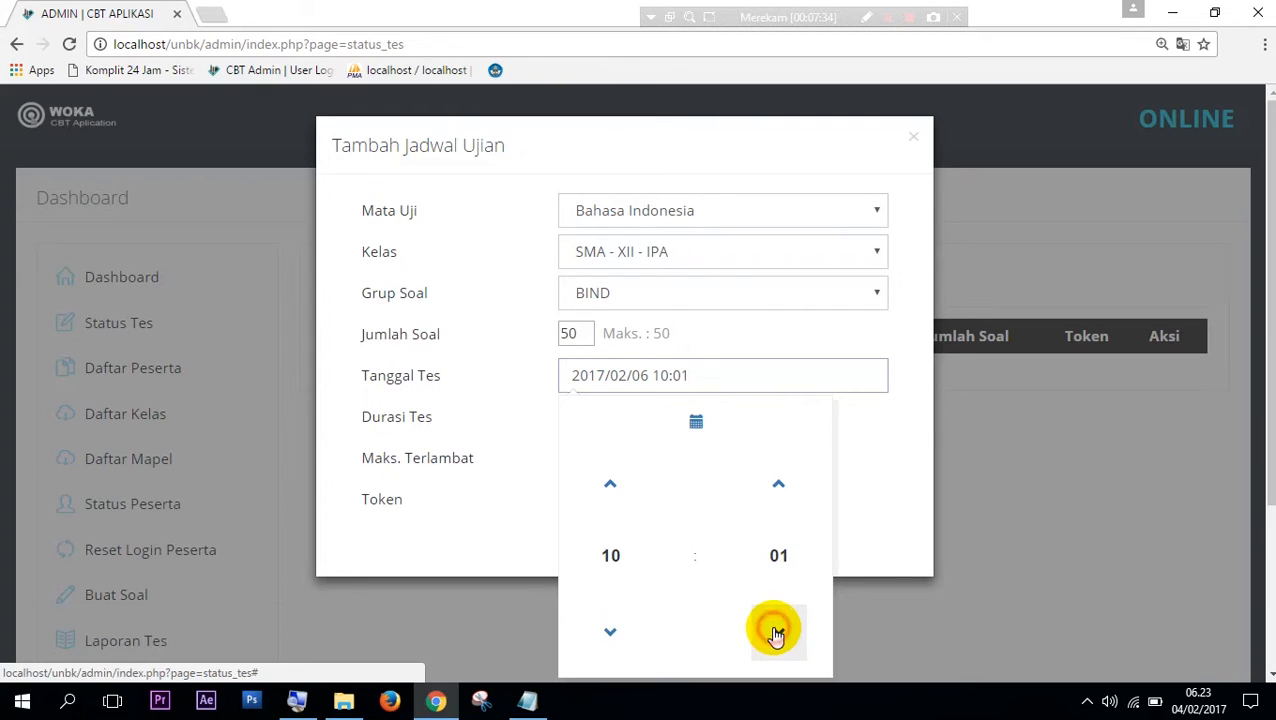
pyautogui.click(777, 633)
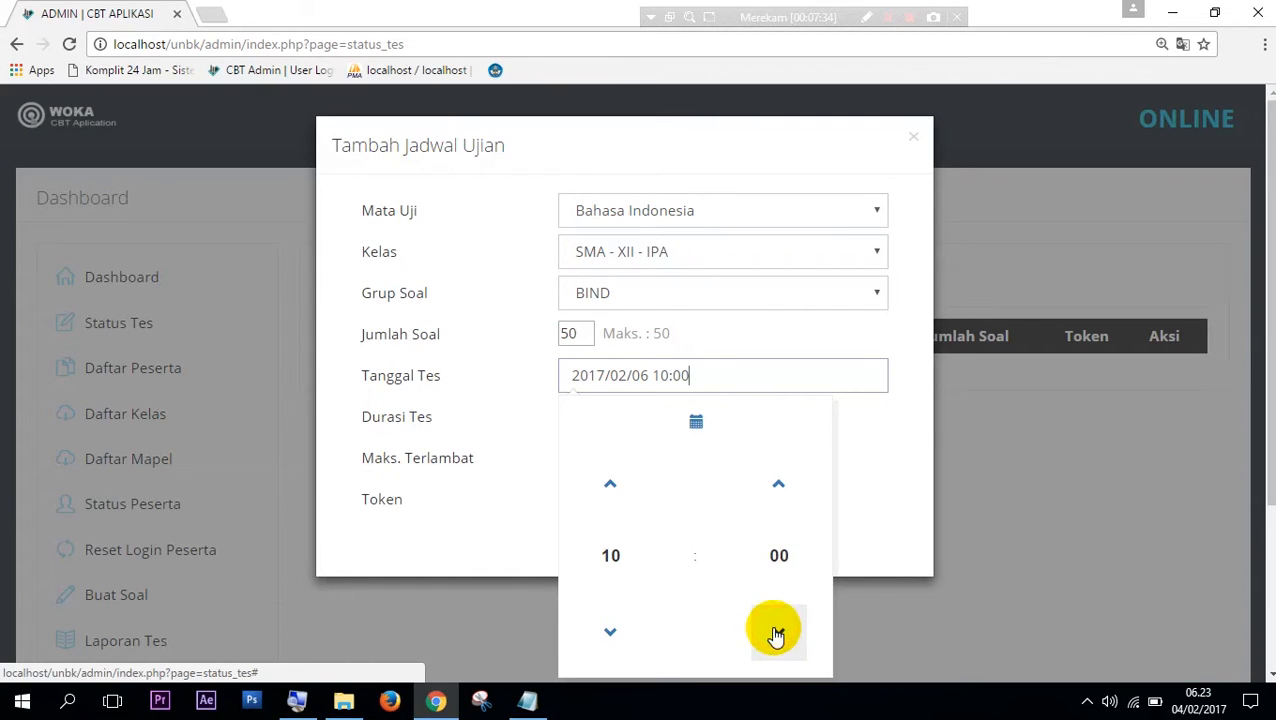
pyautogui.click(893, 448)
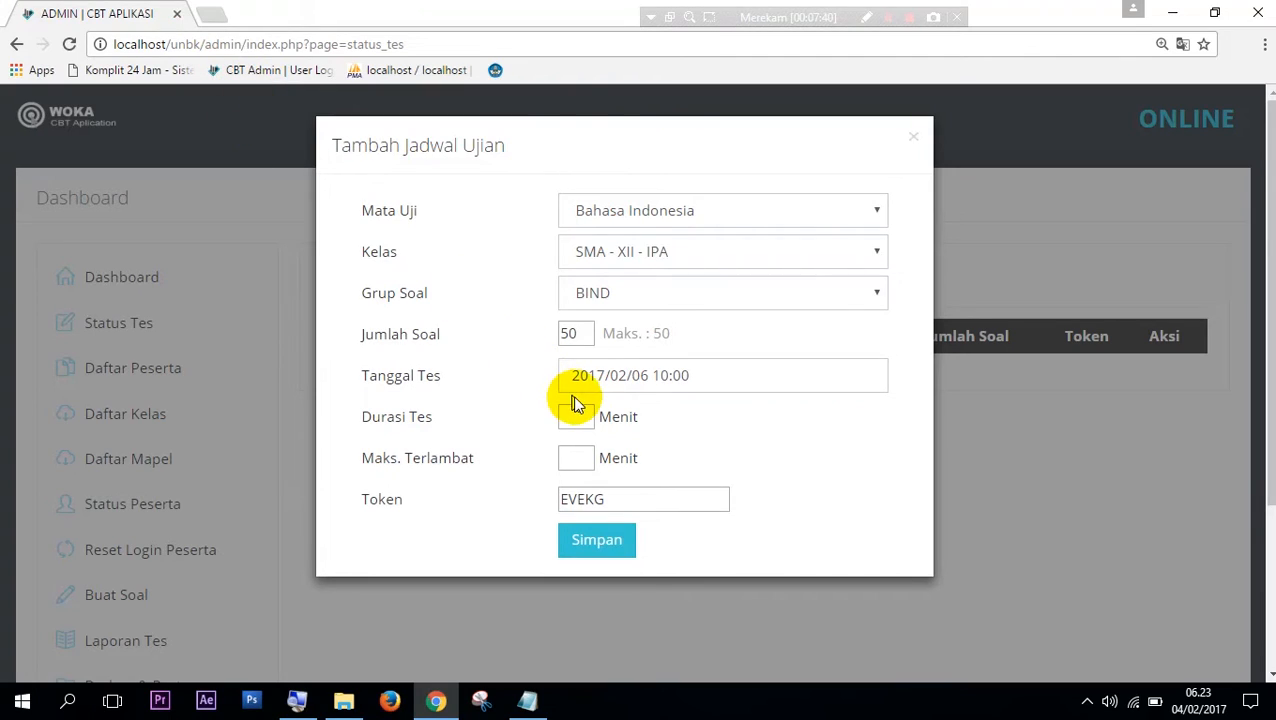
# Set Durasi Tes and Maks. Terlambat to 120 minutes each and save the Bahasa Indonesia schedule
pyautogui.click(579, 418)
pyautogui.write('120')
pyautogui.press('Tab')
pyautogui.write('12')
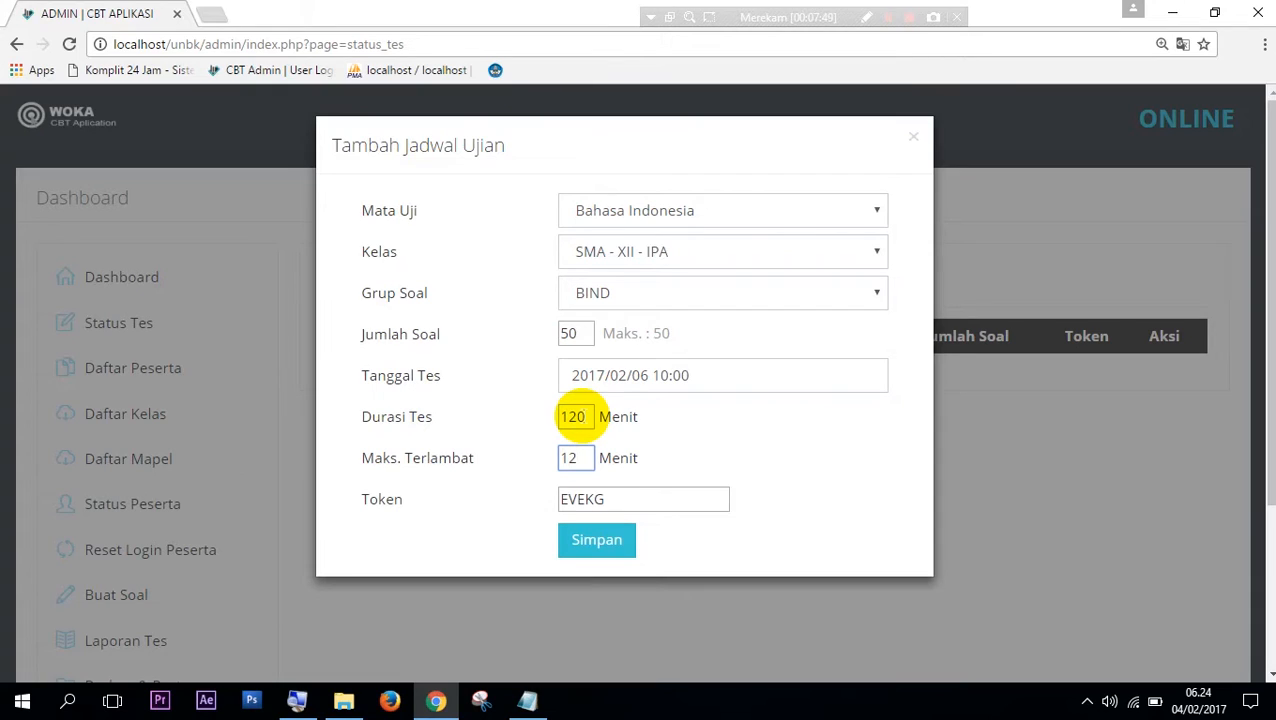
pyautogui.write('0')
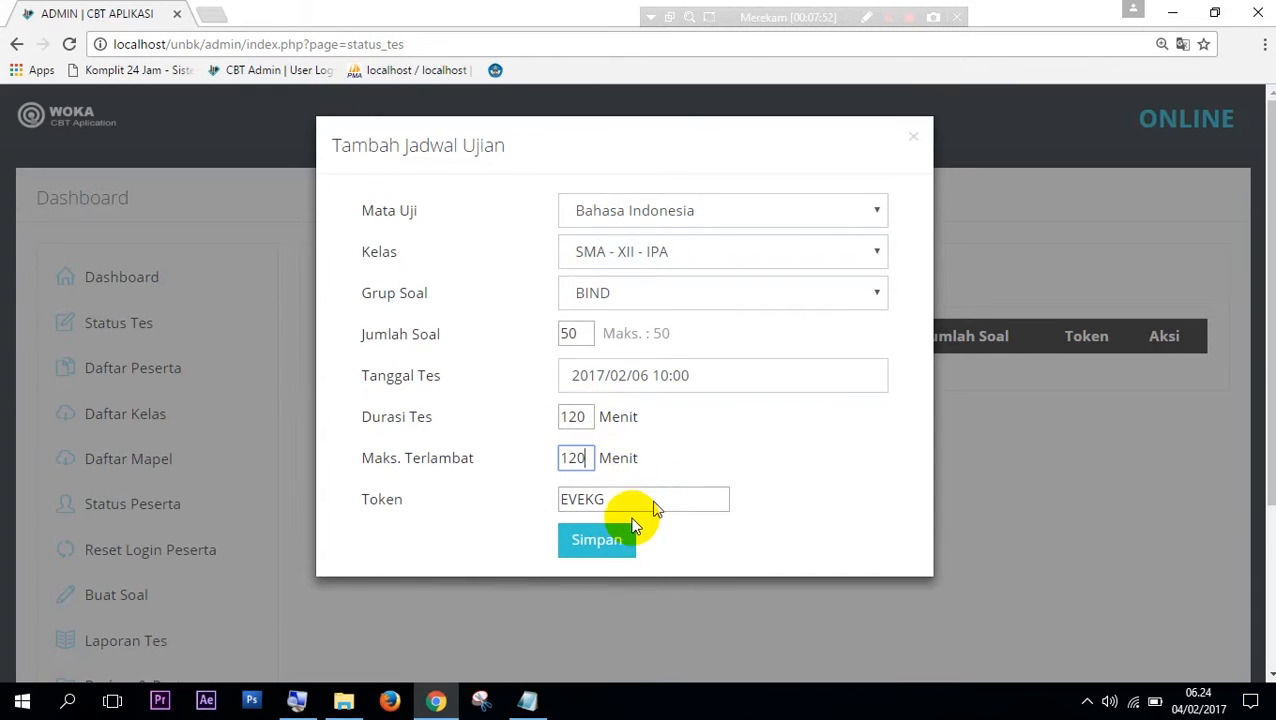
pyautogui.click(605, 540)
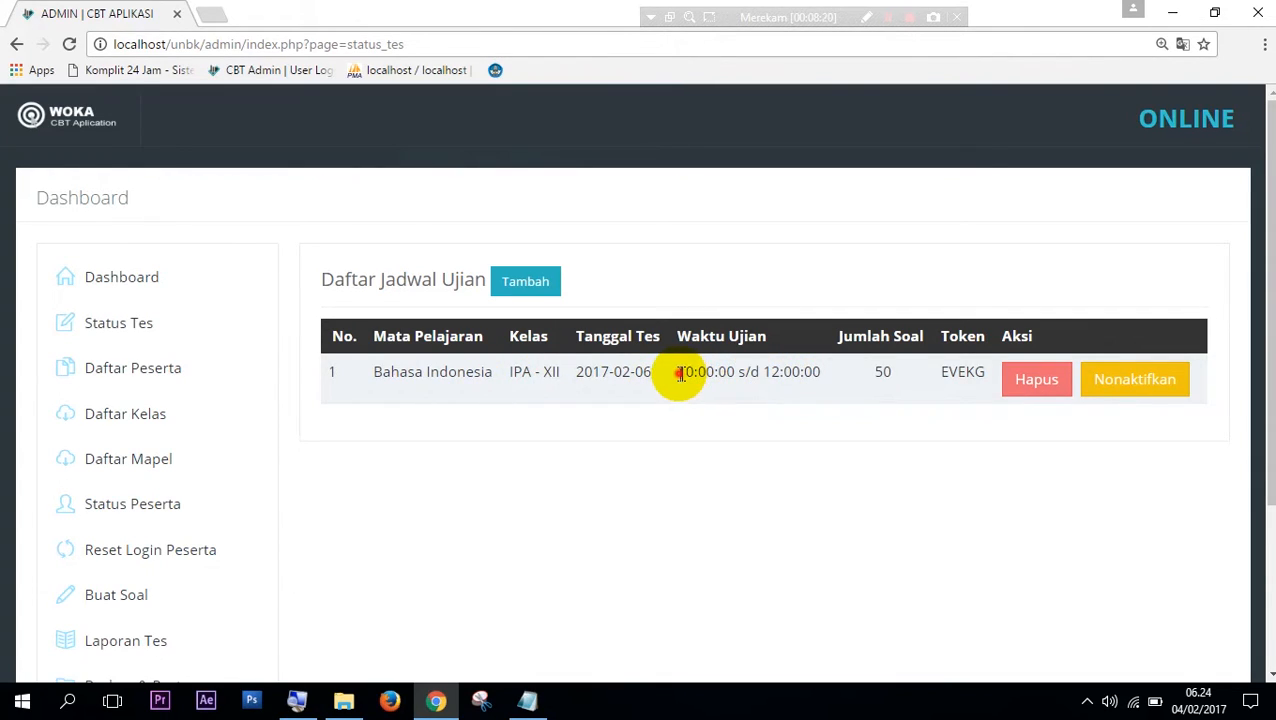
# Check the saved Bahasa Indonesia schedule's Waktu Ujian and Jumlah Soal in the exam schedule list
pyautogui.moveTo(679, 374); pyautogui.dragTo(818, 392)
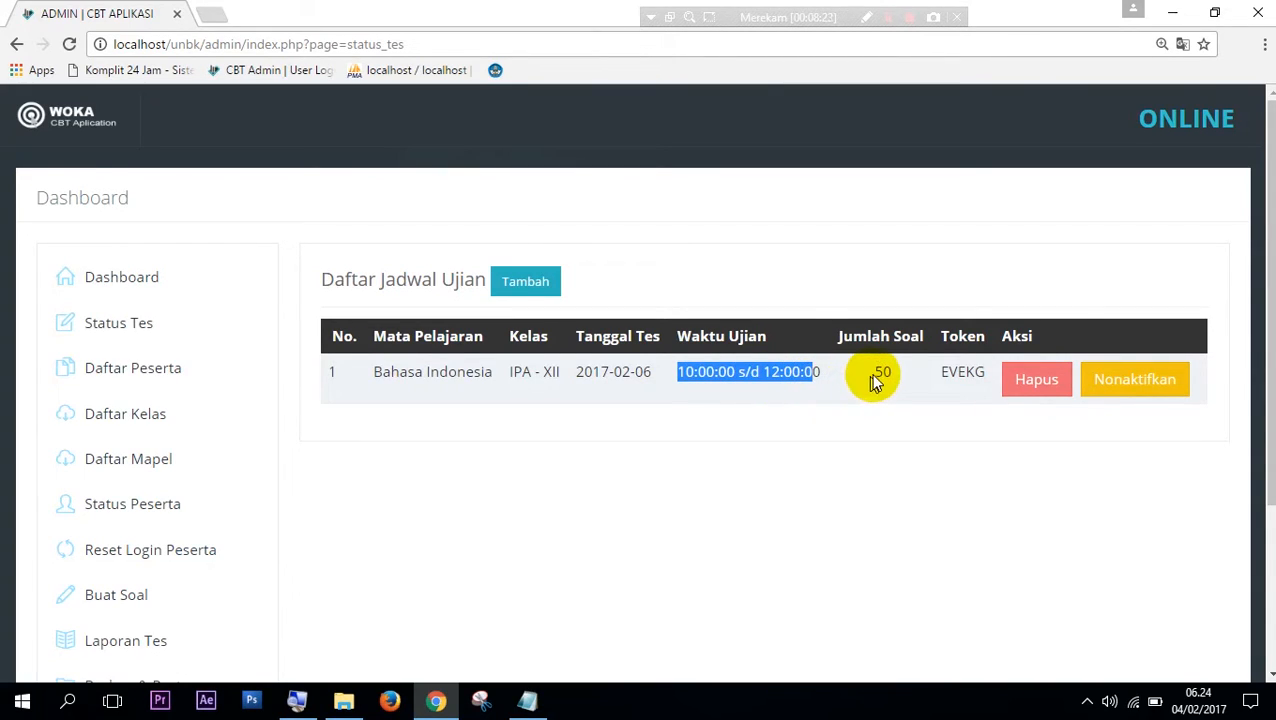
pyautogui.moveTo(874, 374); pyautogui.dragTo(891, 374)
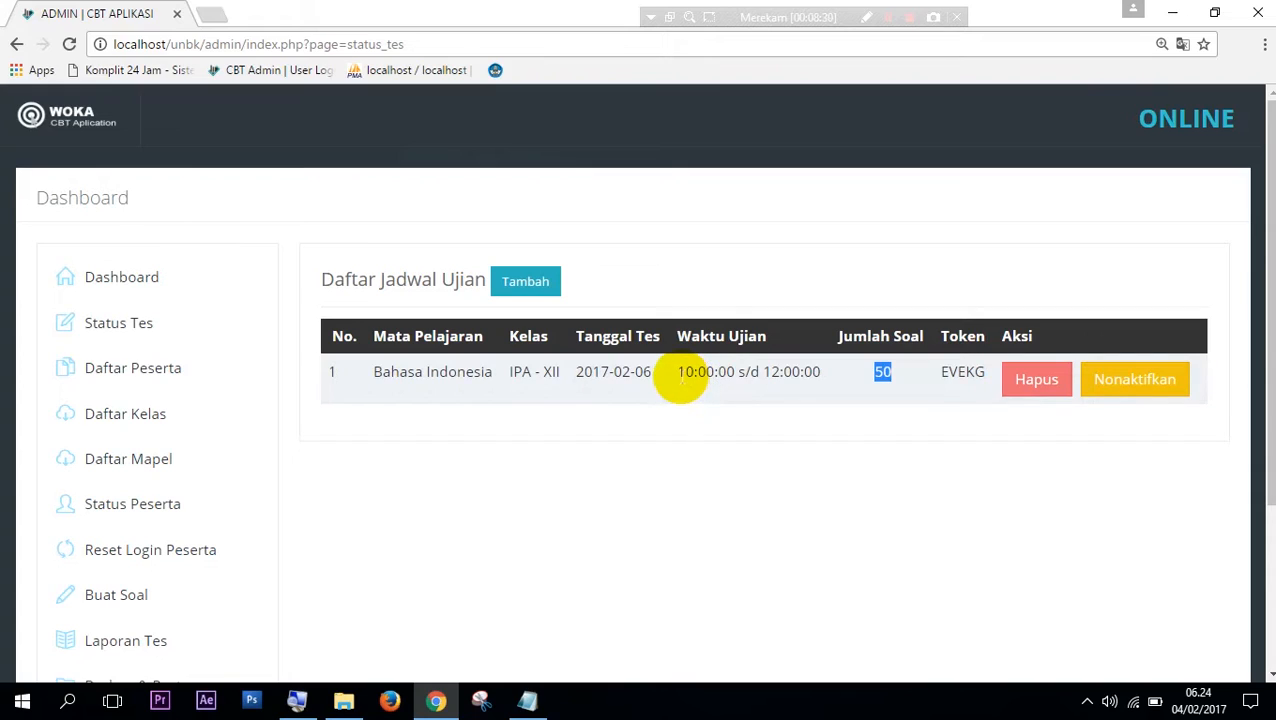
pyautogui.moveTo(679, 376); pyautogui.dragTo(736, 377)
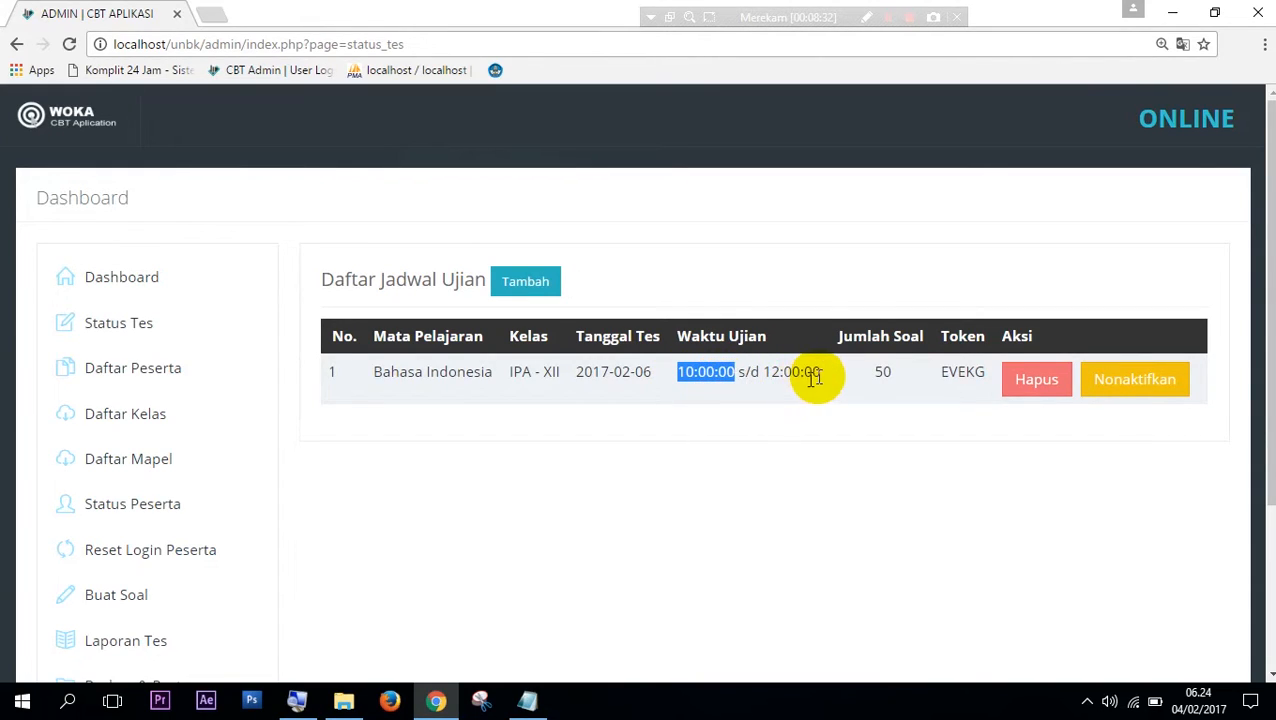
pyautogui.moveTo(816, 376); pyautogui.dragTo(768, 379)
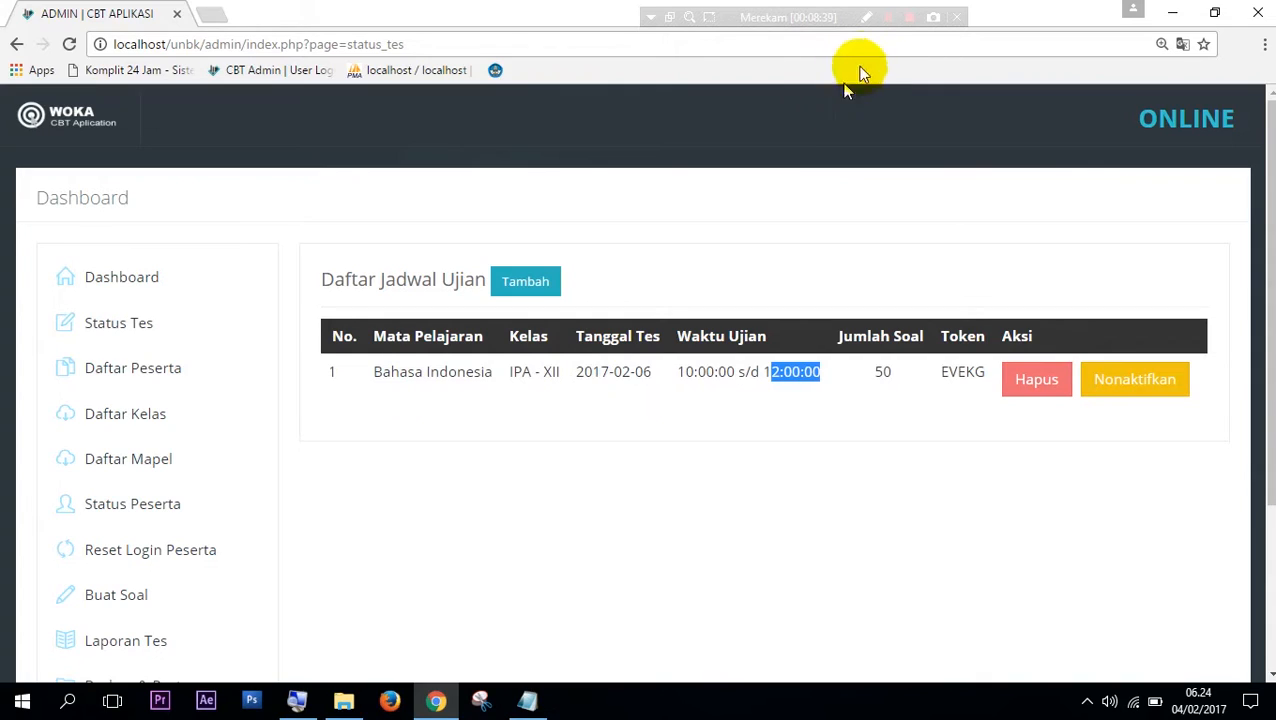
pyautogui.click(889, 17)
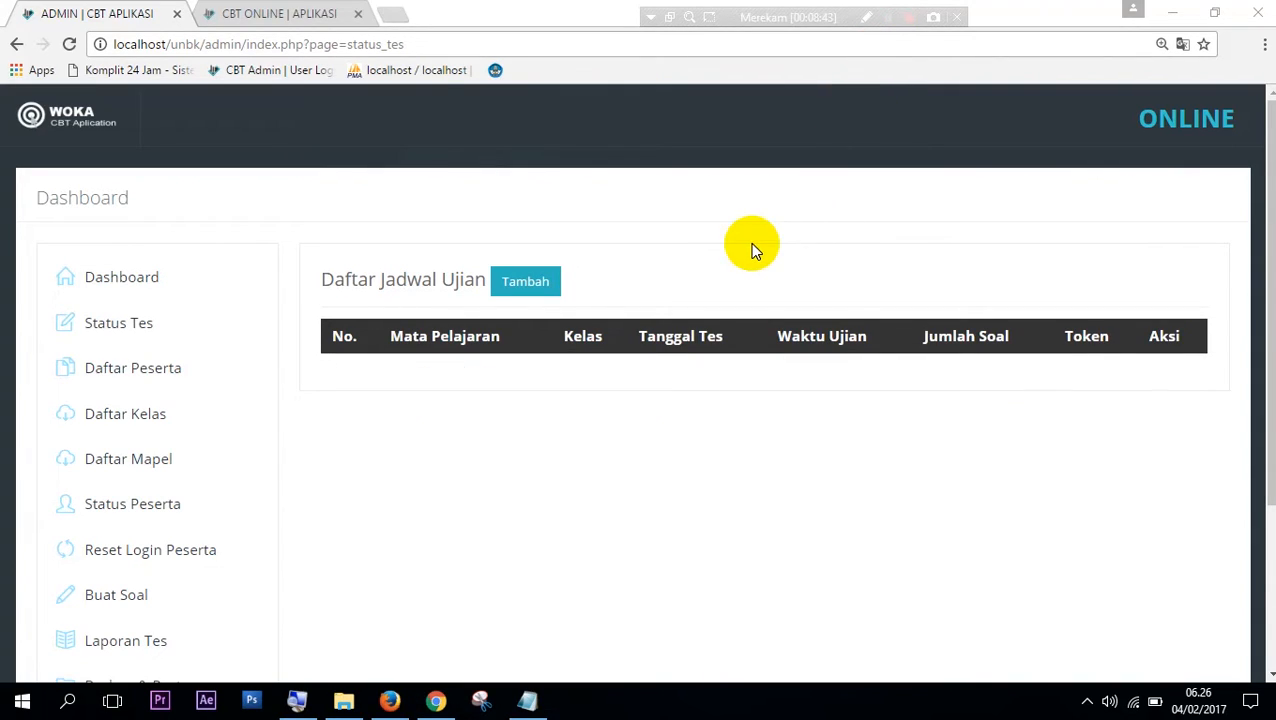
# Start a new exam schedule with Biologi as the Mata Uji and SMA - XII - IPA as the Kelas
pyautogui.click(522, 282)
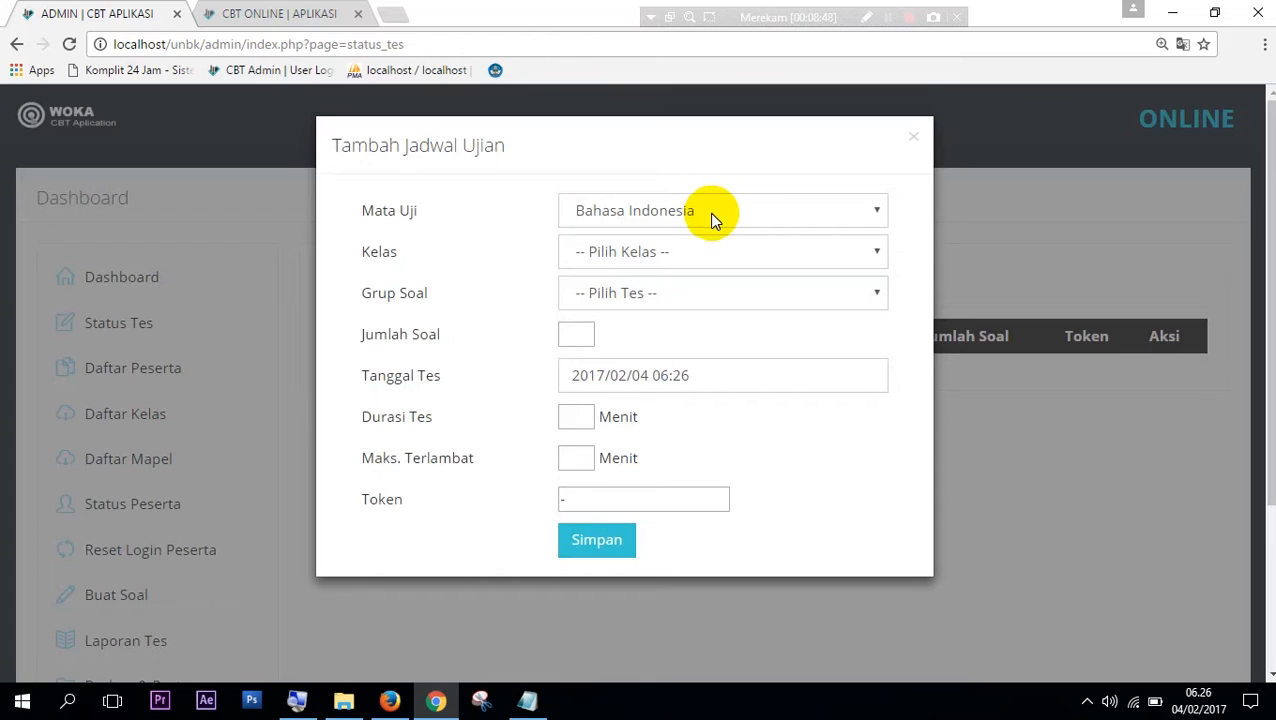
pyautogui.click(712, 213)
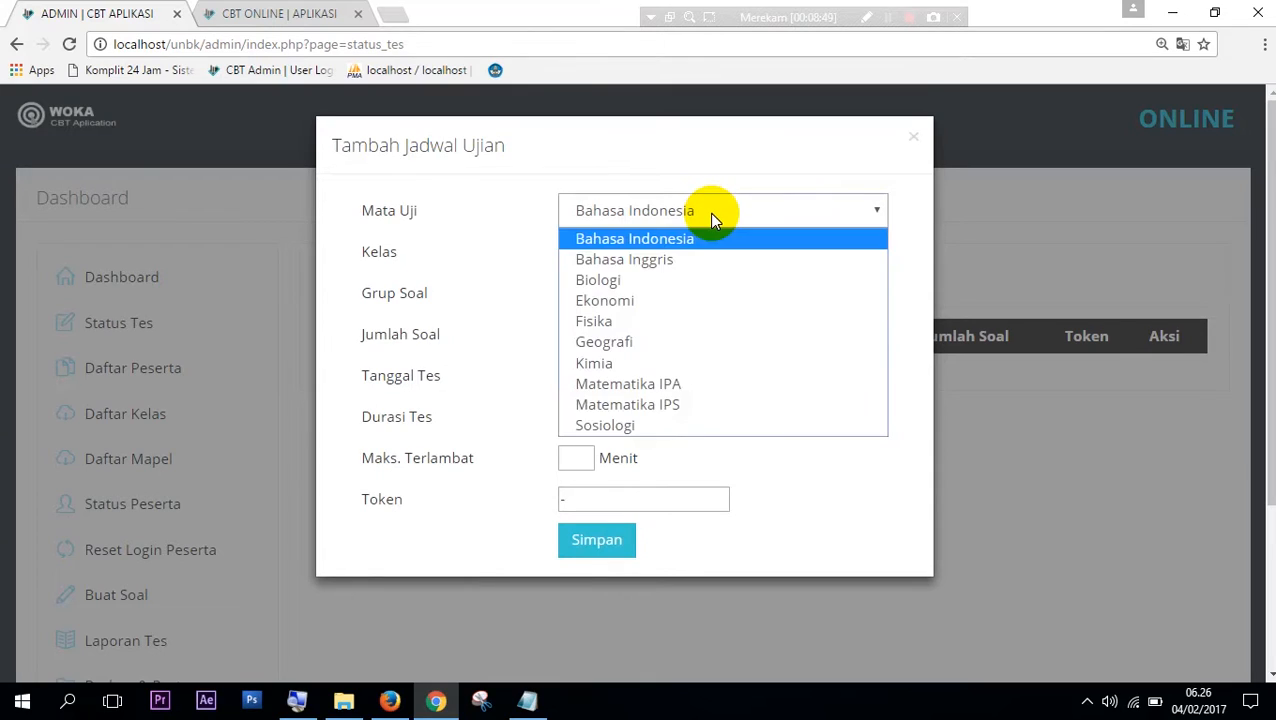
pyautogui.click(679, 279)
pyautogui.click(657, 253)
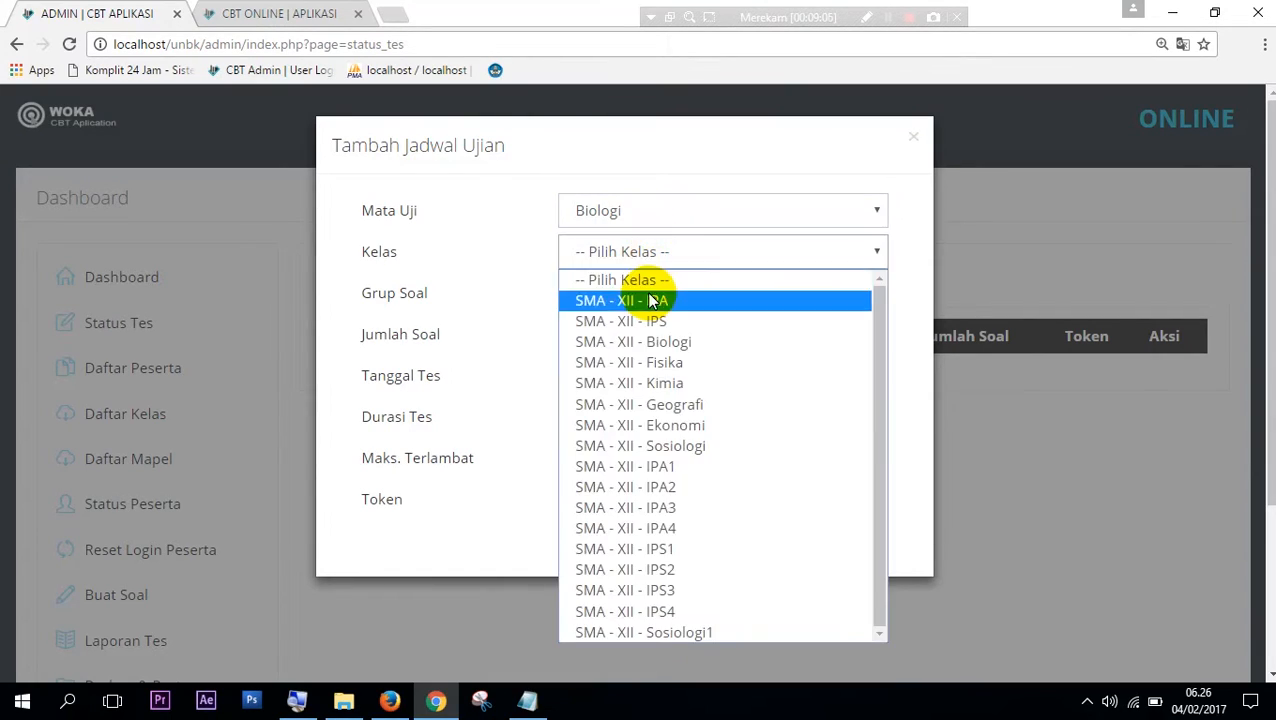
pyautogui.click(651, 300)
# Choose BIO as the Biologi schedule's Grup Soal and set Jumlah Soal to 40
pyautogui.click(646, 292)
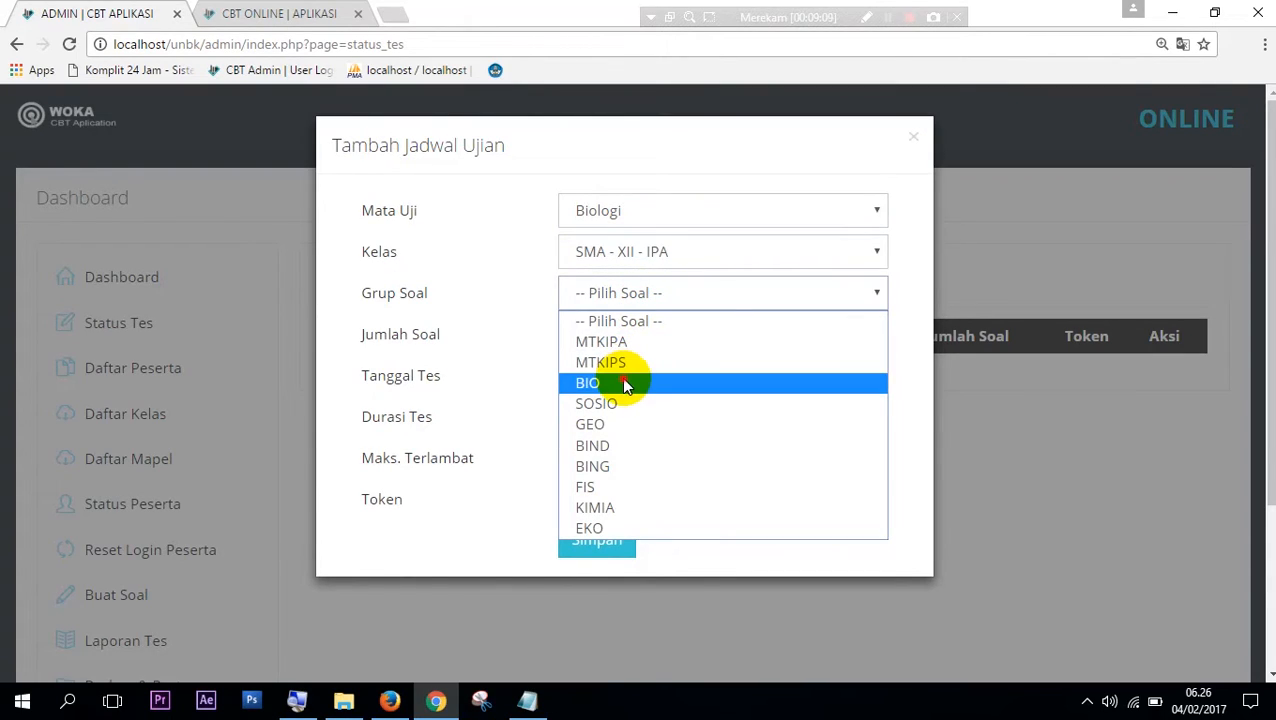
pyautogui.click(624, 383)
pyautogui.click(581, 333)
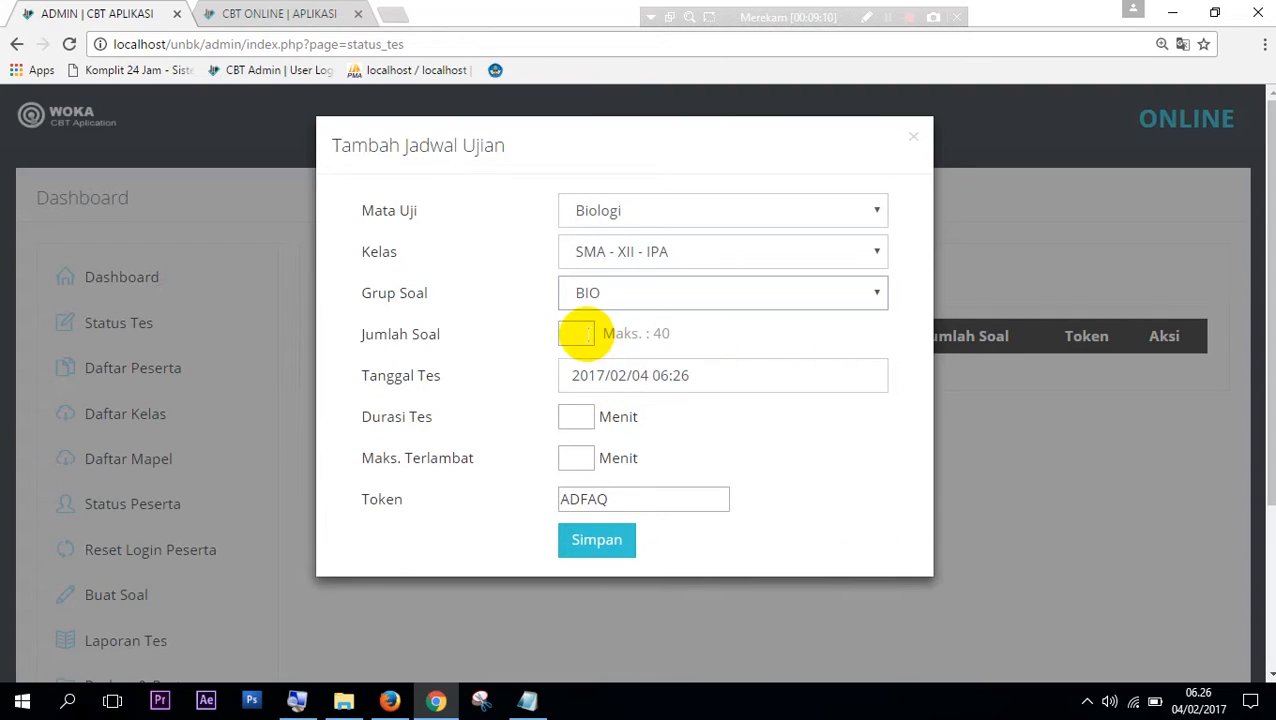
pyautogui.write('4')
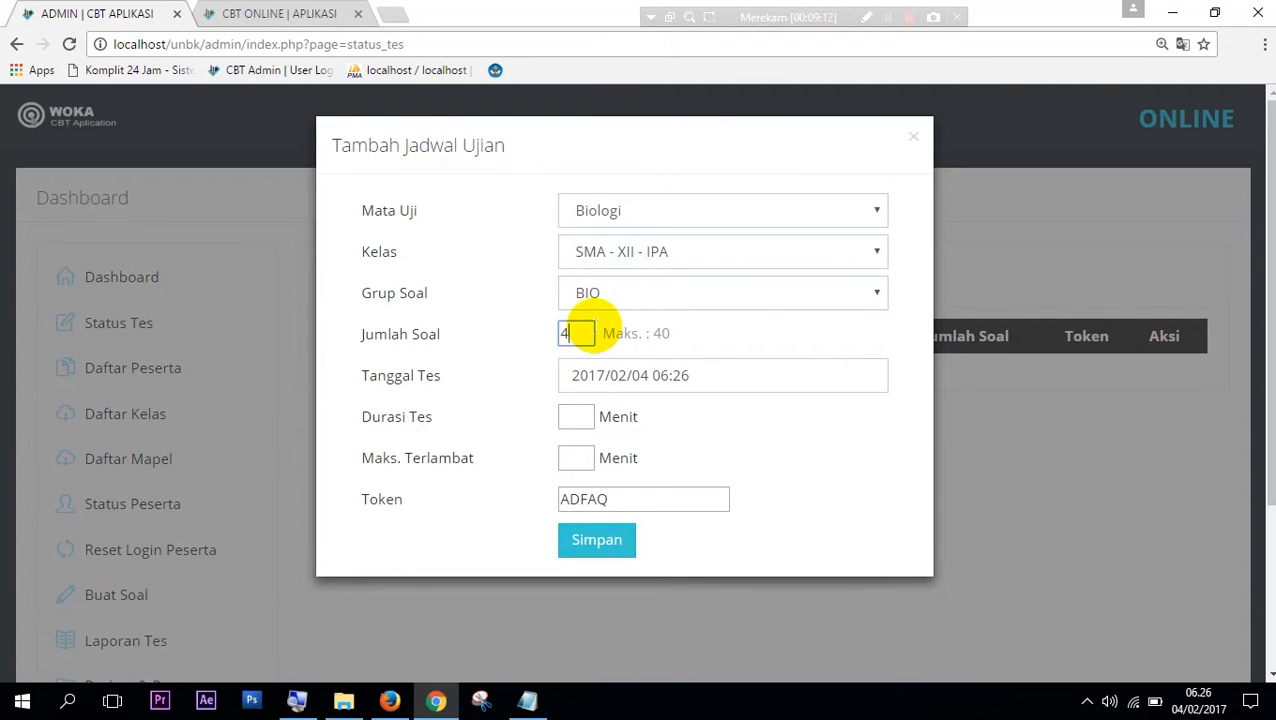
pyautogui.write('0')
# Set the Biologi schedule's Durasi Tes and Maks. Terlambat to 120 minutes each and save it
pyautogui.press('Tab')
pyautogui.write('120')
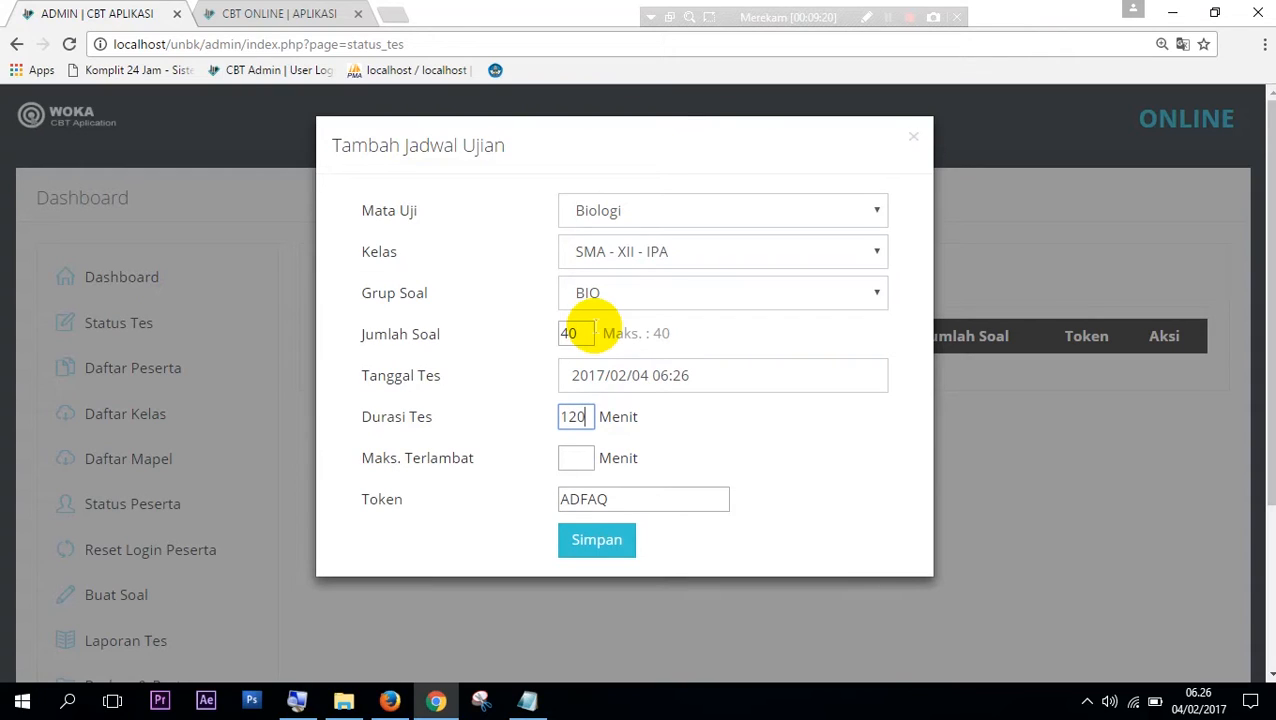
pyautogui.press('Tab')
pyautogui.write('12')
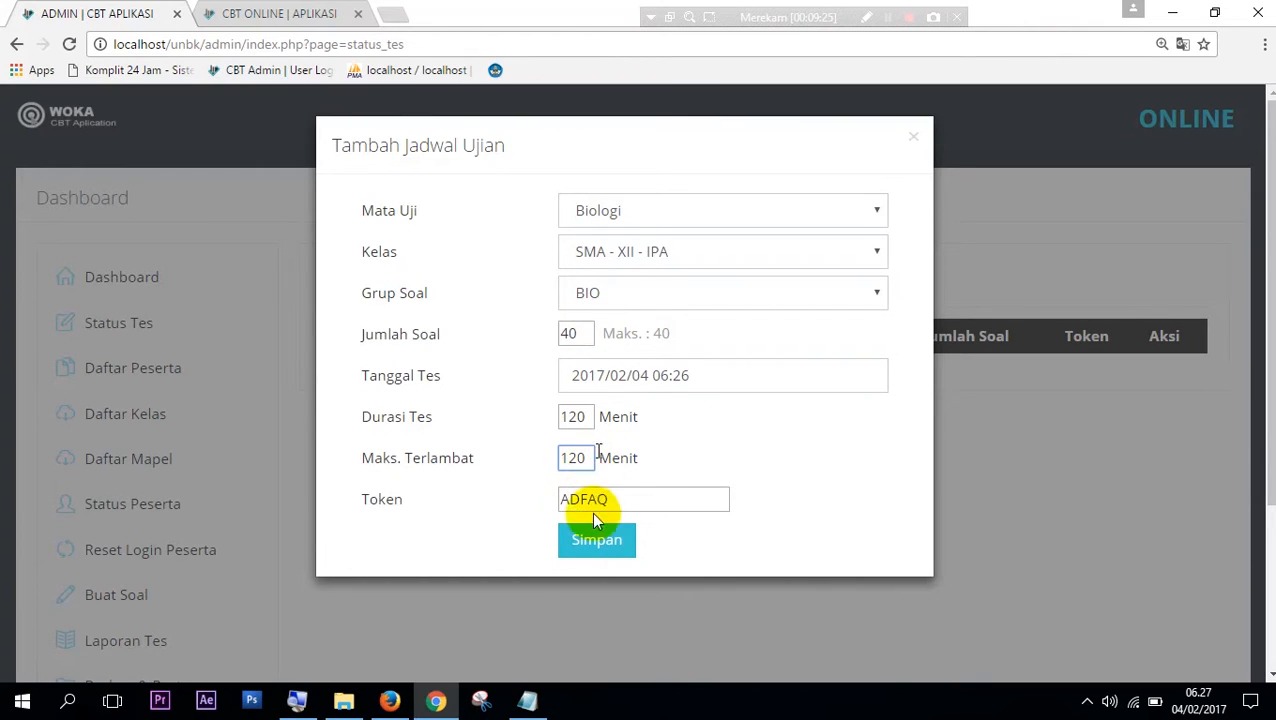
pyautogui.click(604, 545)
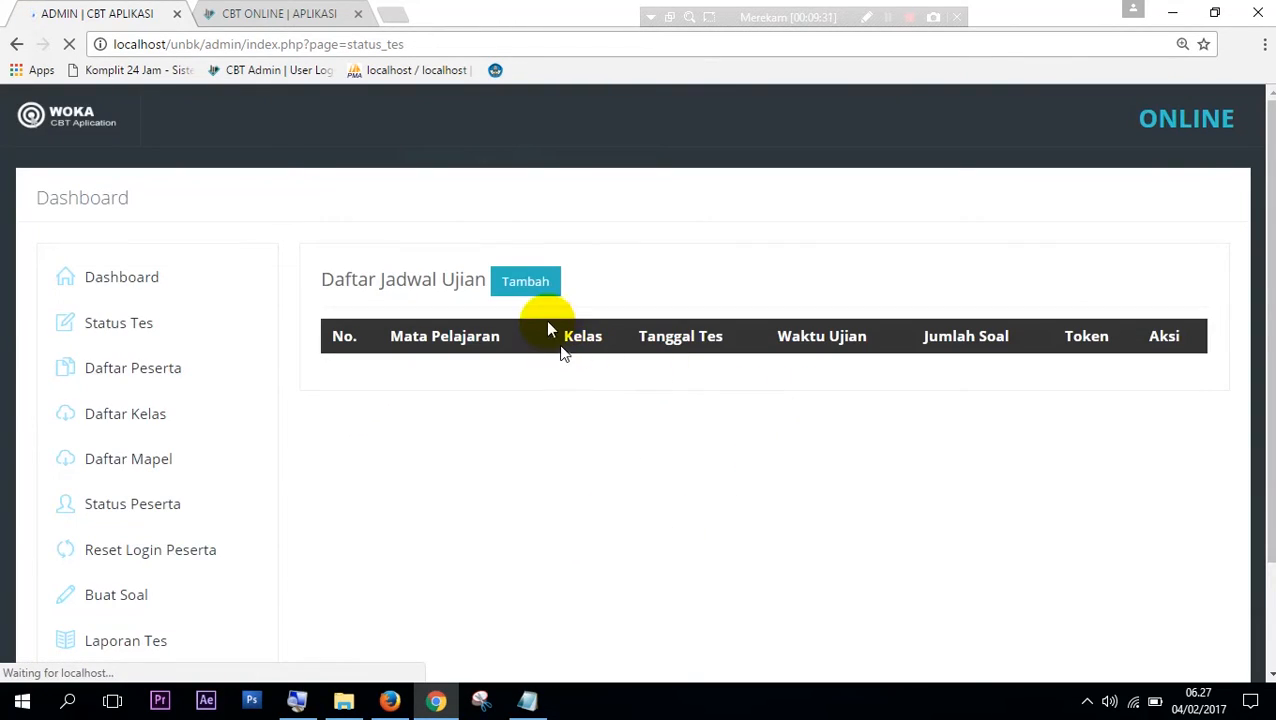
pyautogui.click(531, 290)
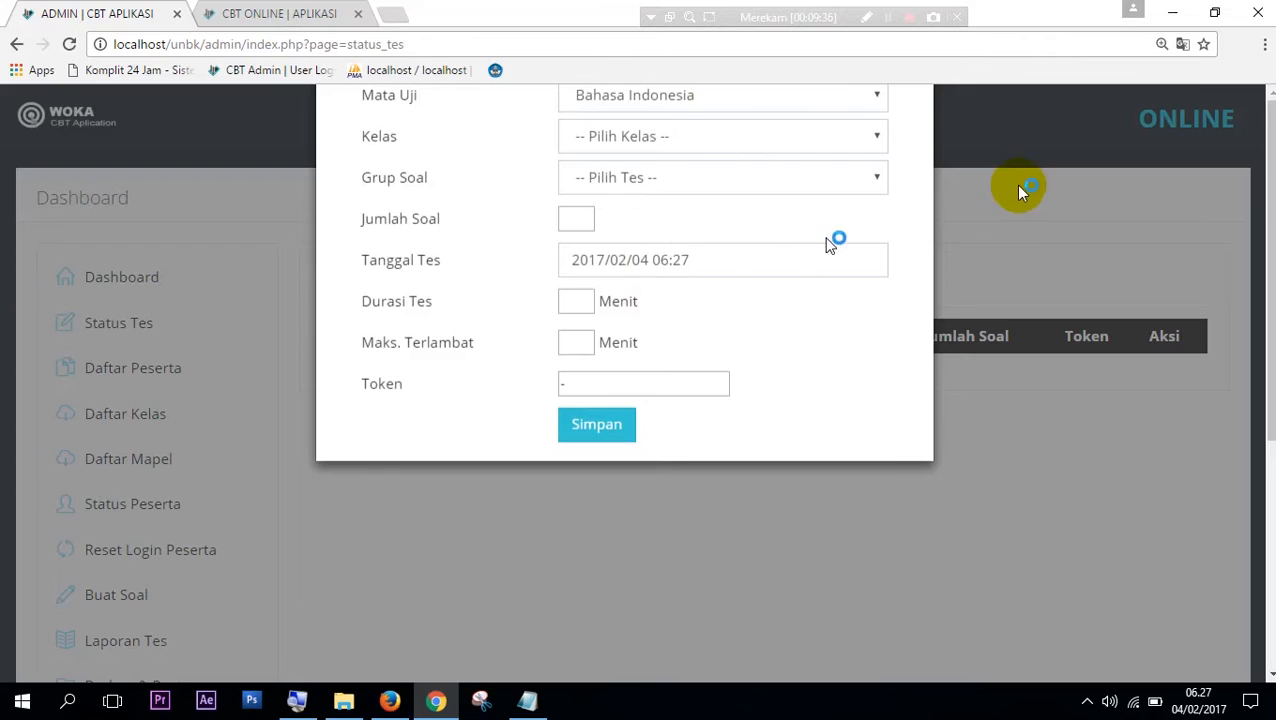
pyautogui.click(785, 216)
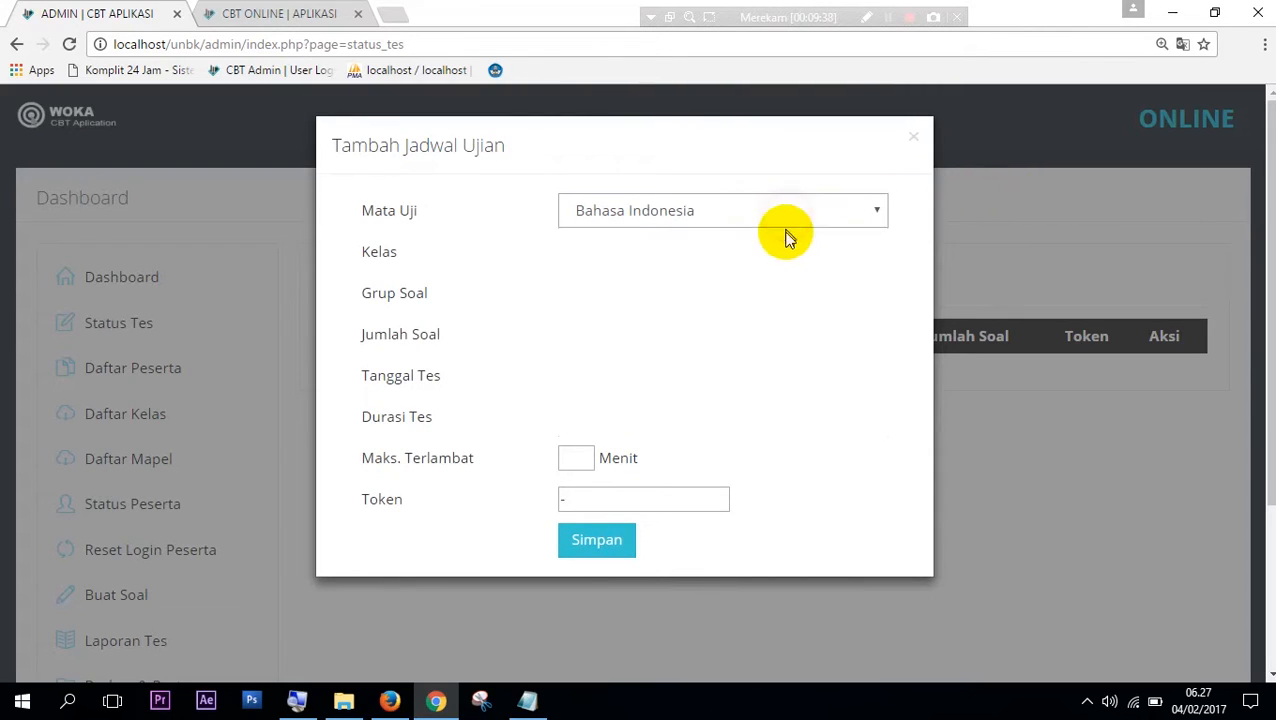
pyautogui.click(656, 318)
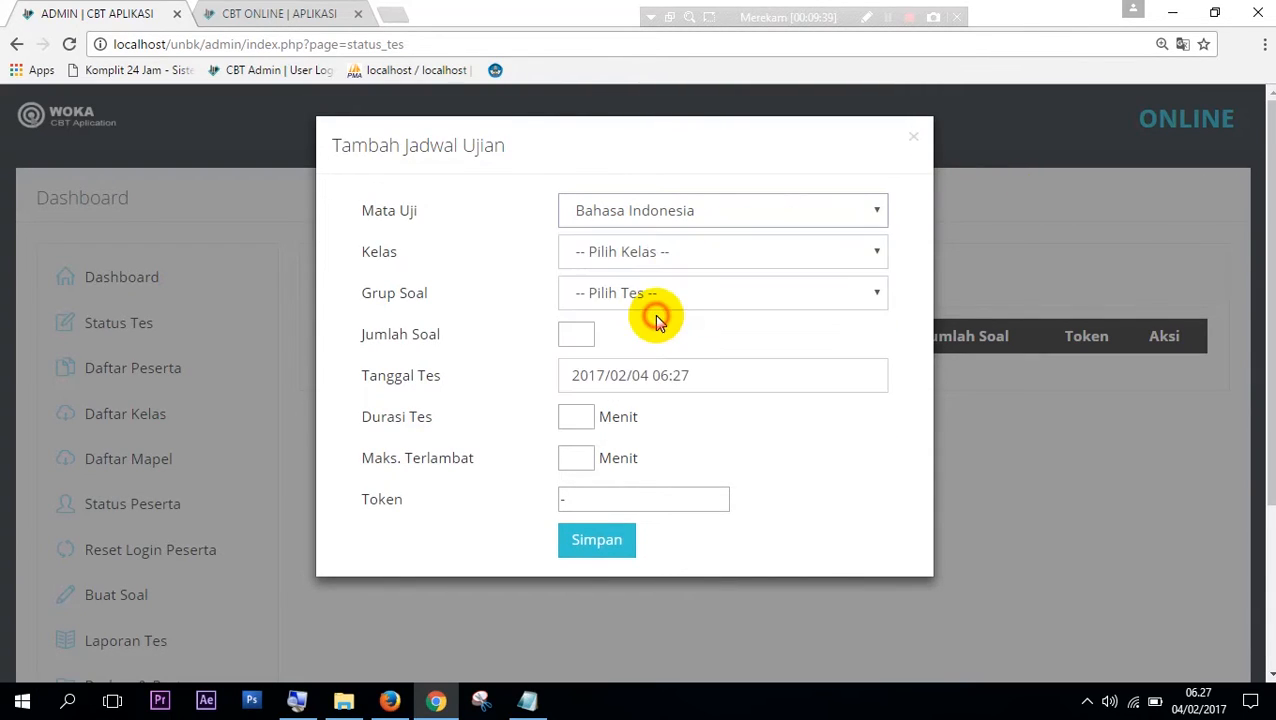
pyautogui.click(658, 252)
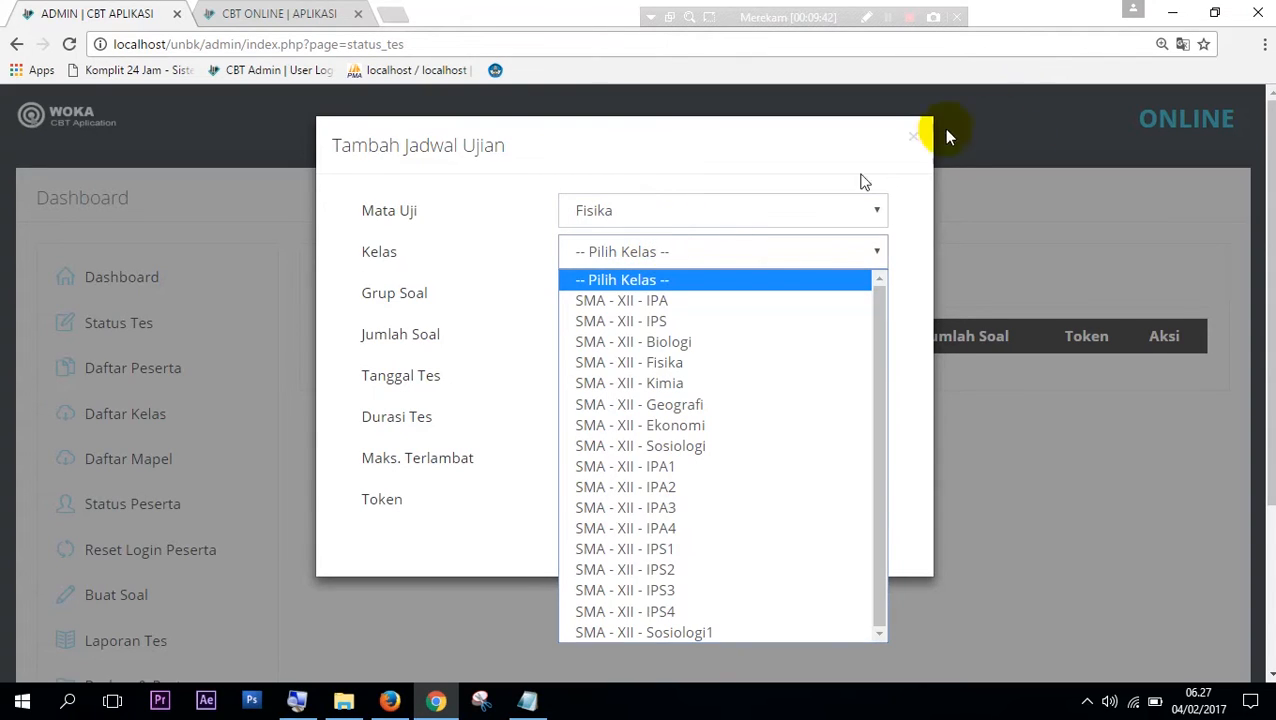
pyautogui.click(912, 137)
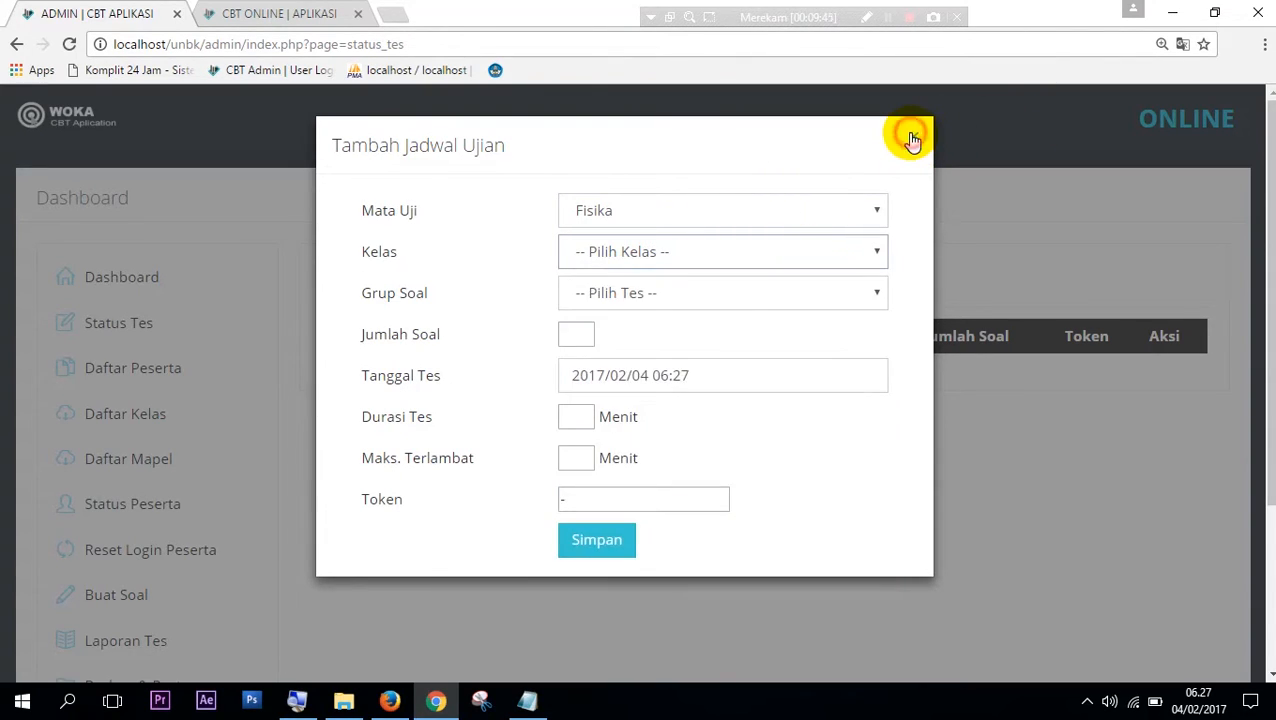
pyautogui.click(912, 137)
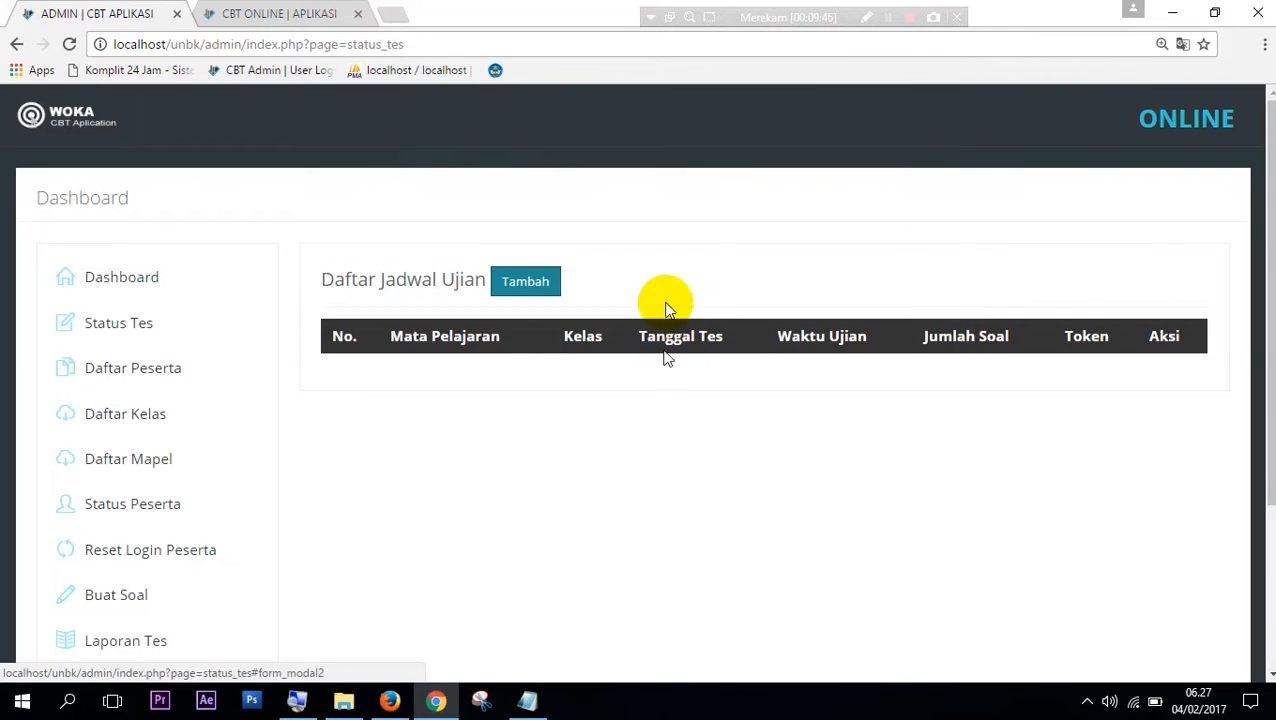
# Reload the exam schedule list
pyautogui.press('F5')
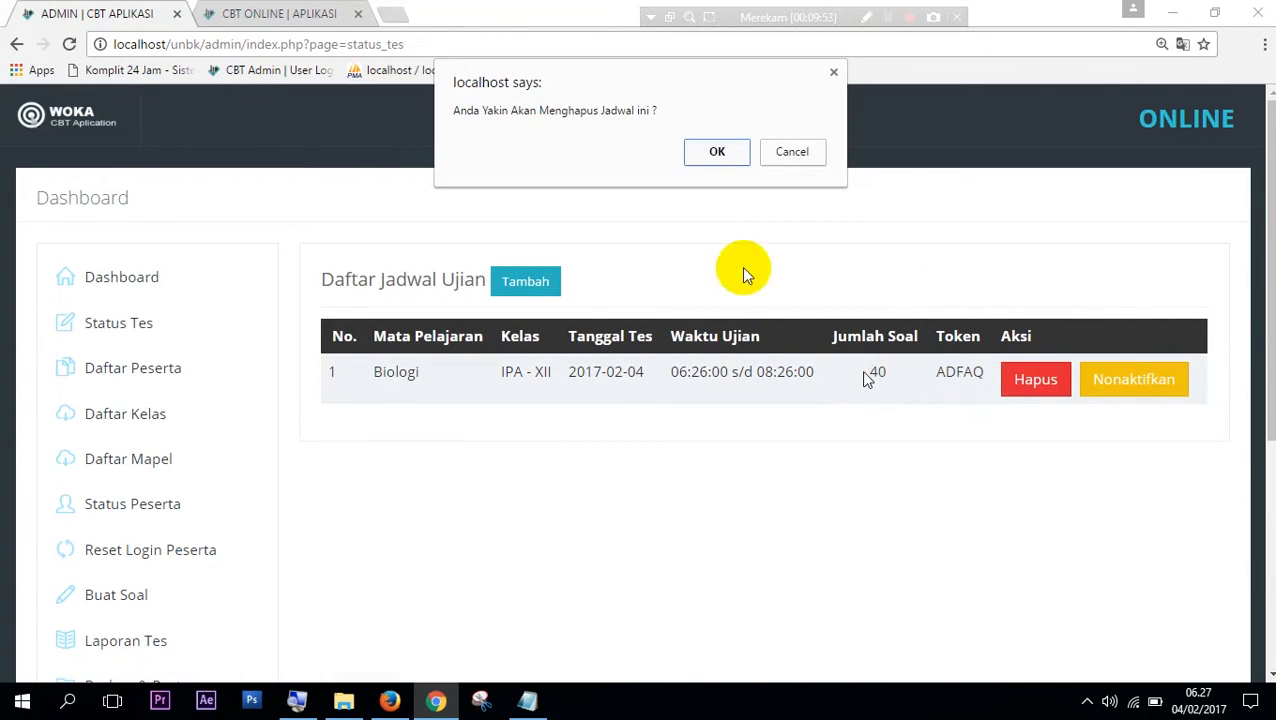
# Delete the Biologi schedule for IPA - XII and start a new one with Biologi as Mata Uji and SMA - XII - Biologi as Kelas
pyautogui.click(712, 158)
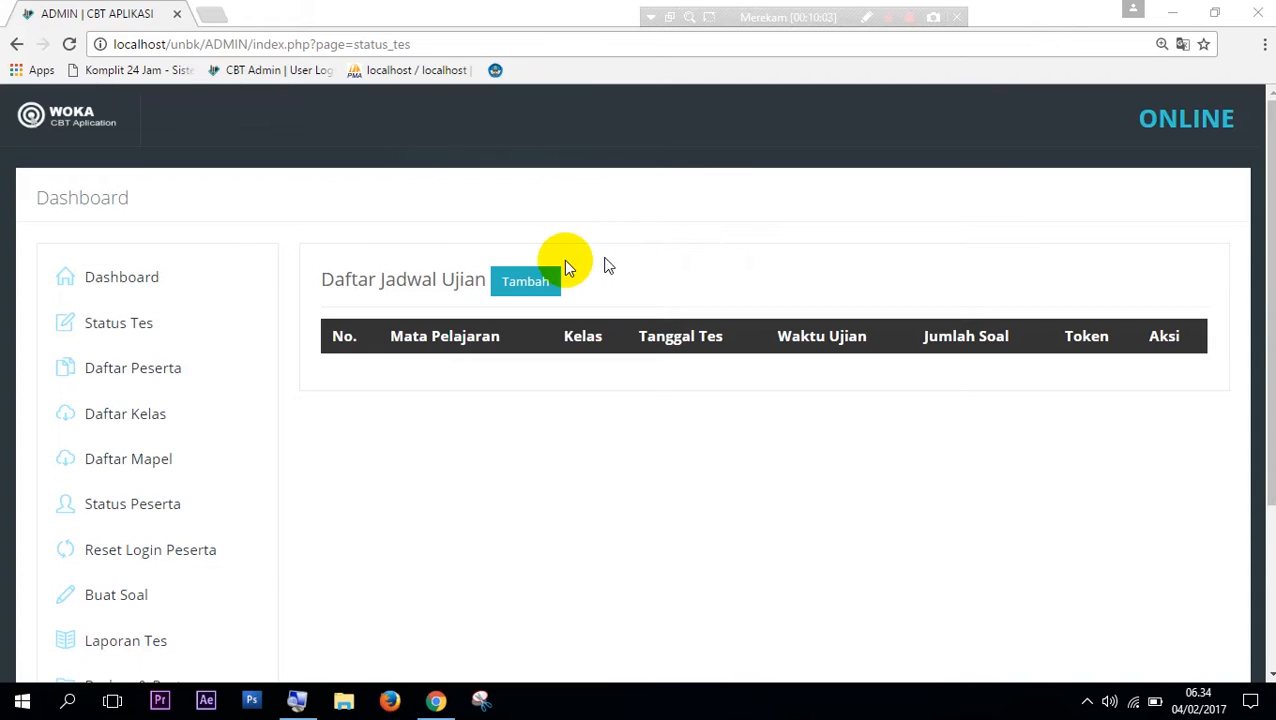
pyautogui.click(530, 283)
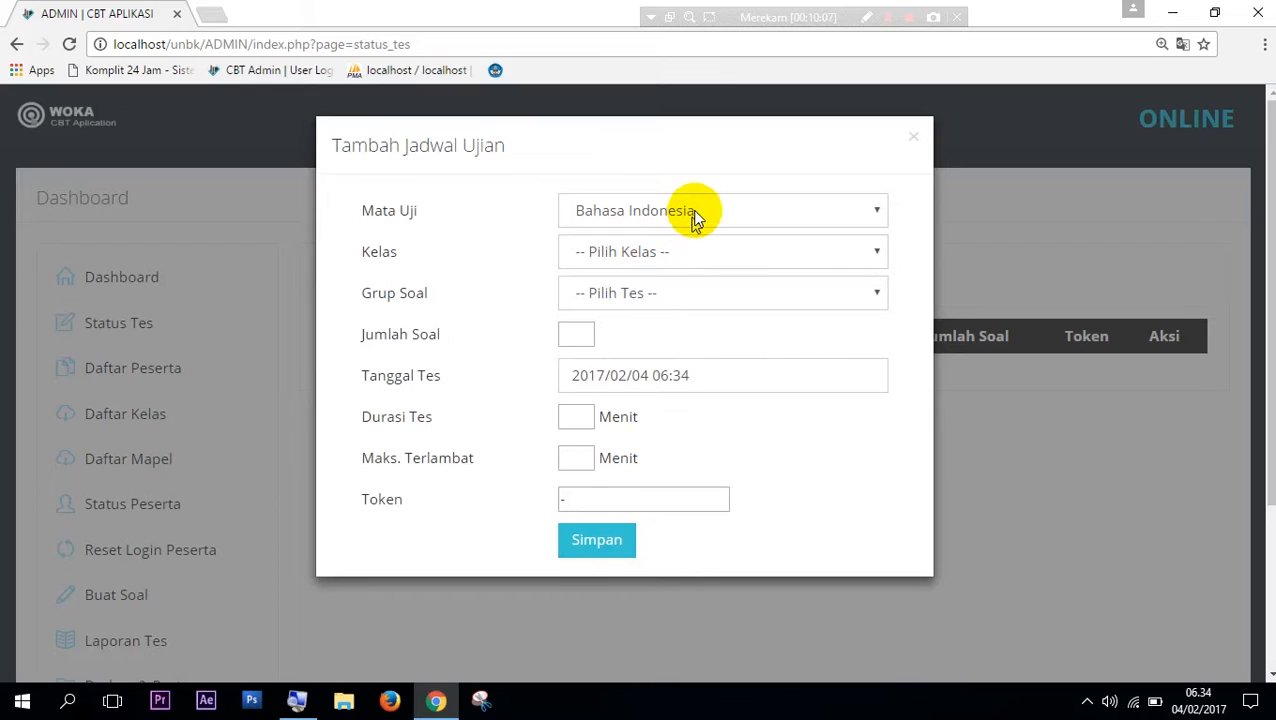
pyautogui.click(697, 213)
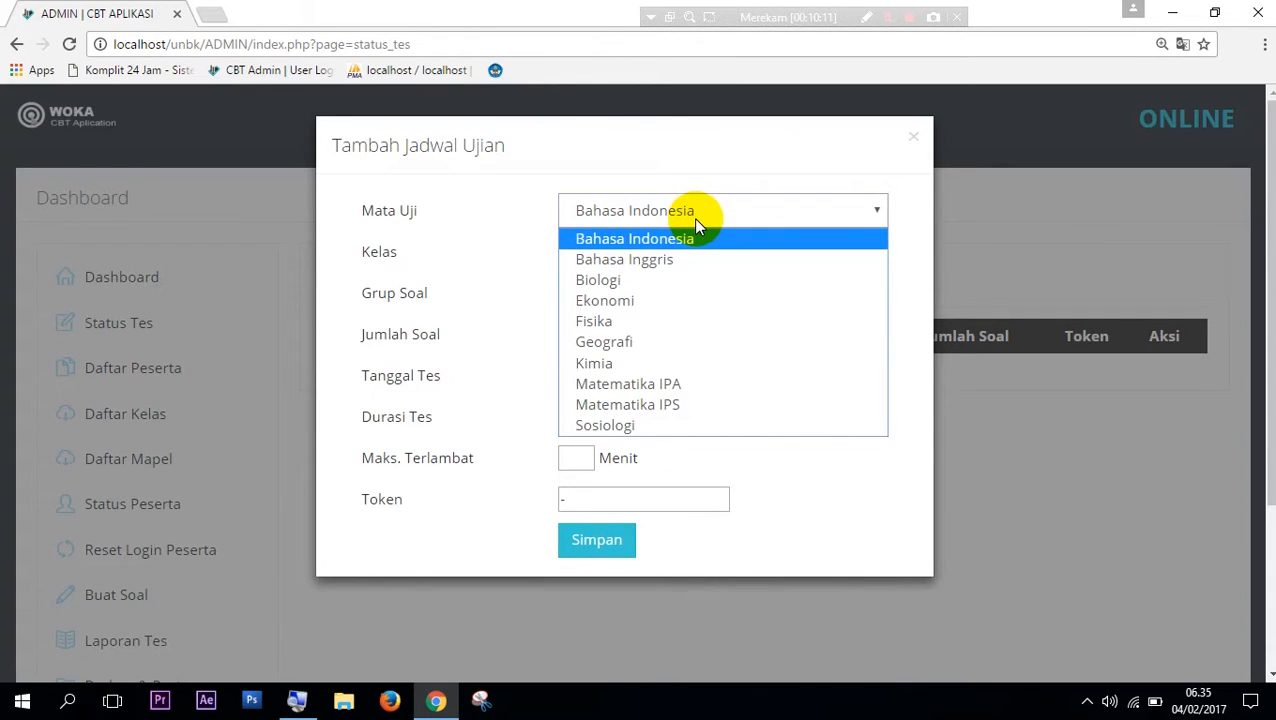
pyautogui.click(652, 286)
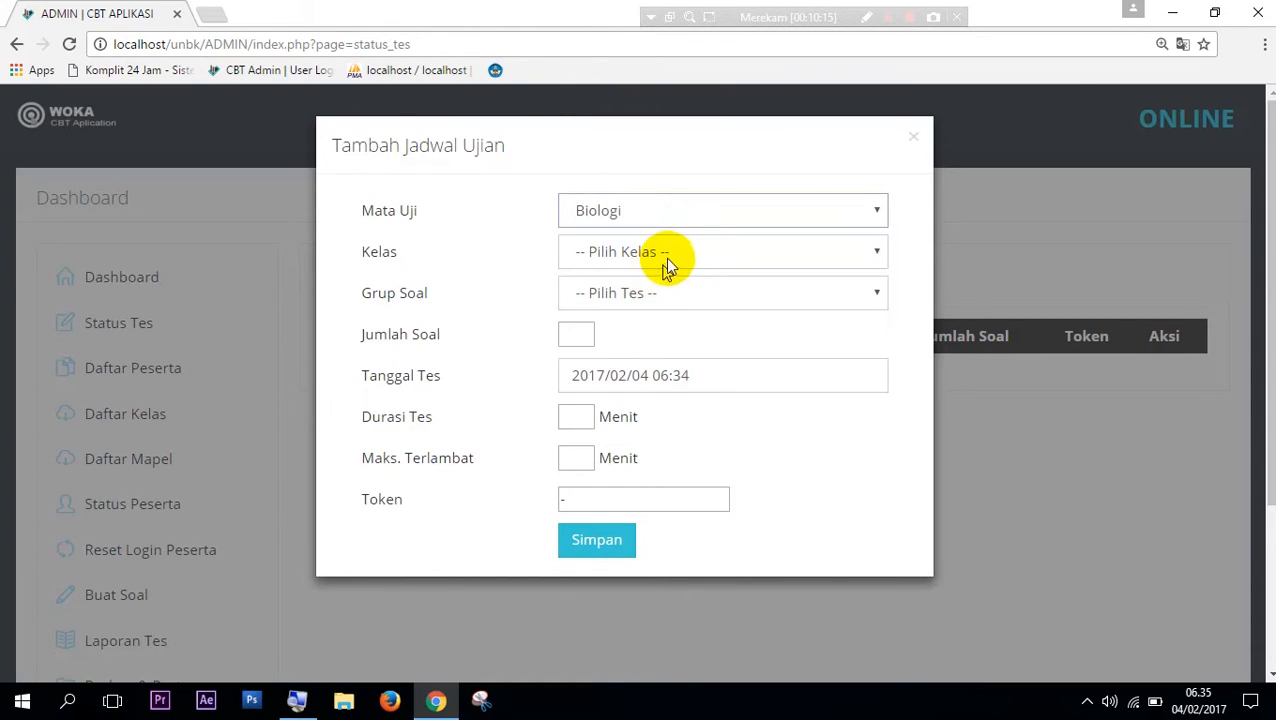
pyautogui.click(668, 256)
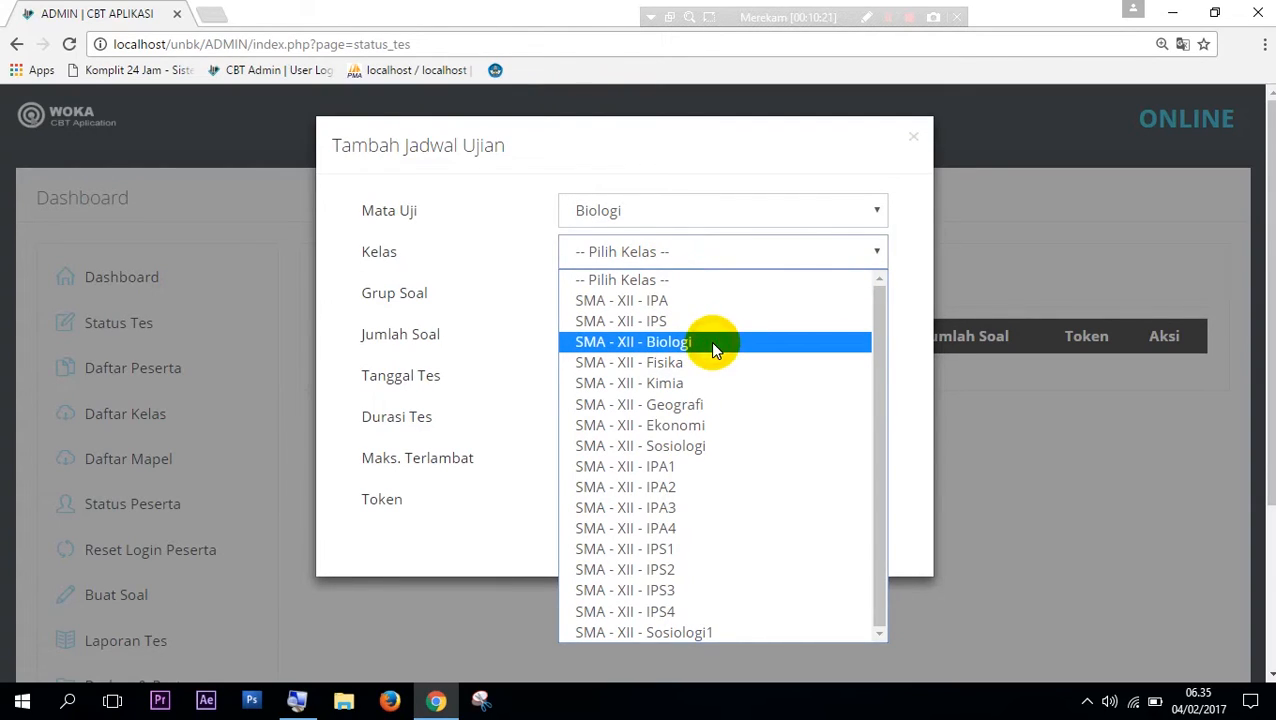
pyautogui.click(714, 344)
# Choose BIO as the new Biologi schedule's Grup Soal and set its Jumlah Soal to 40
pyautogui.click(657, 295)
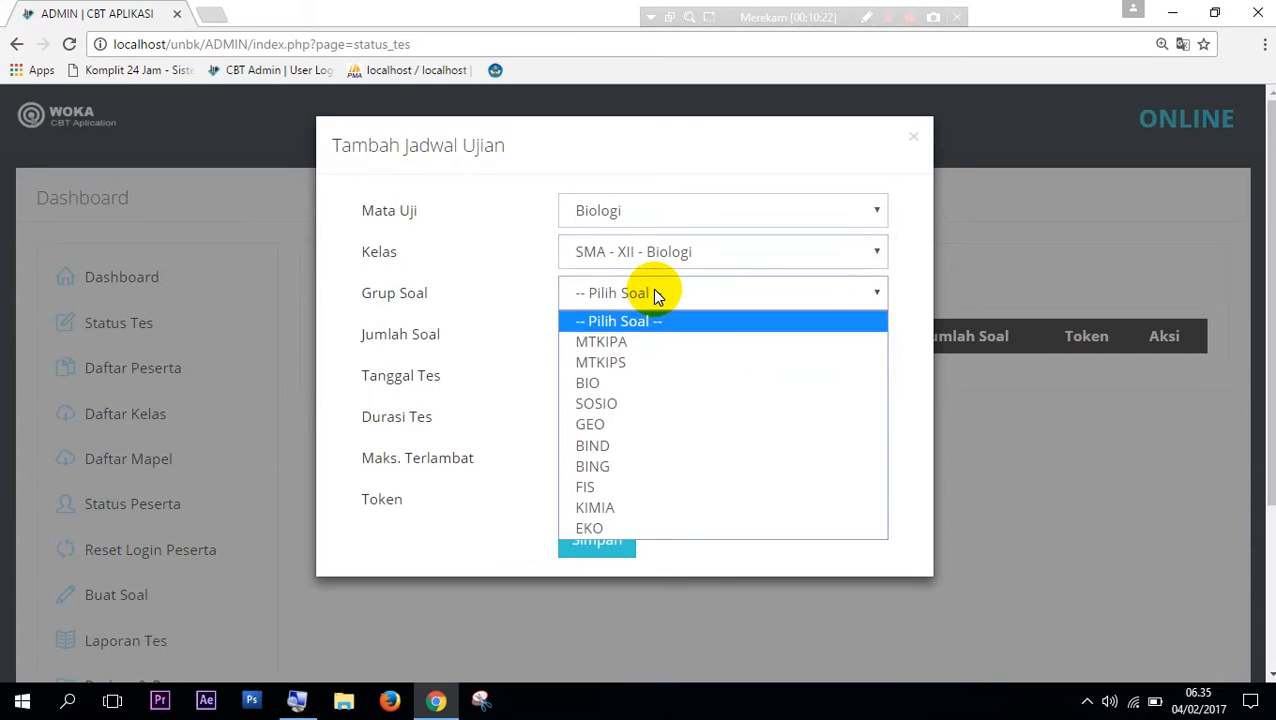
pyautogui.click(620, 389)
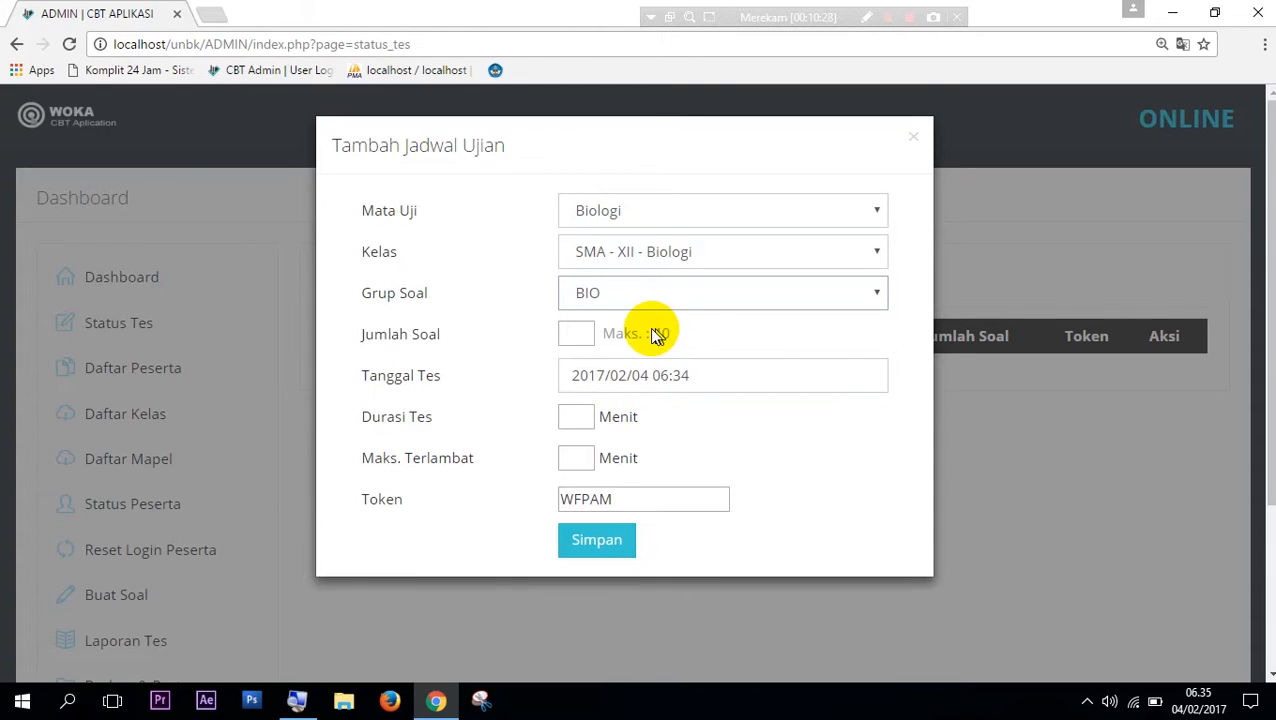
pyautogui.click(578, 334)
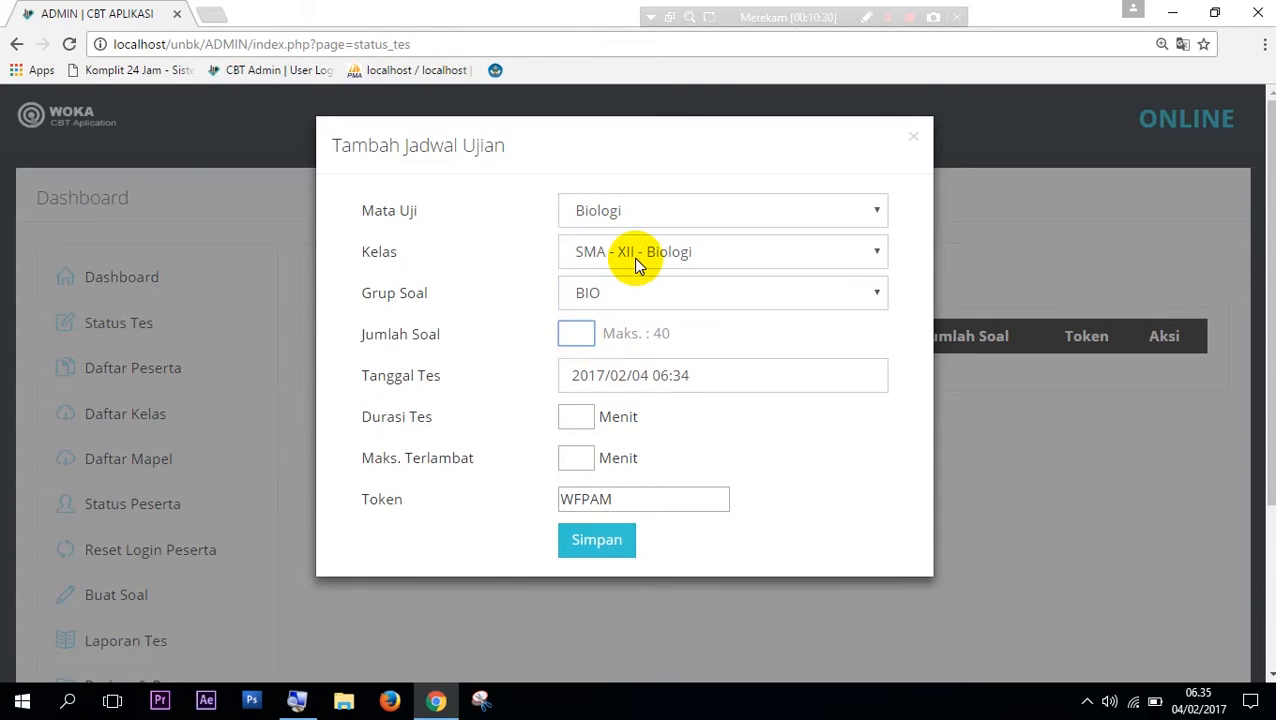
pyautogui.write('40')
# Set Durasi Tes and Maks. Terlambat to 120 minutes each for the Biologi class schedule and save it
pyautogui.press('Tab')
pyautogui.press('Tab')
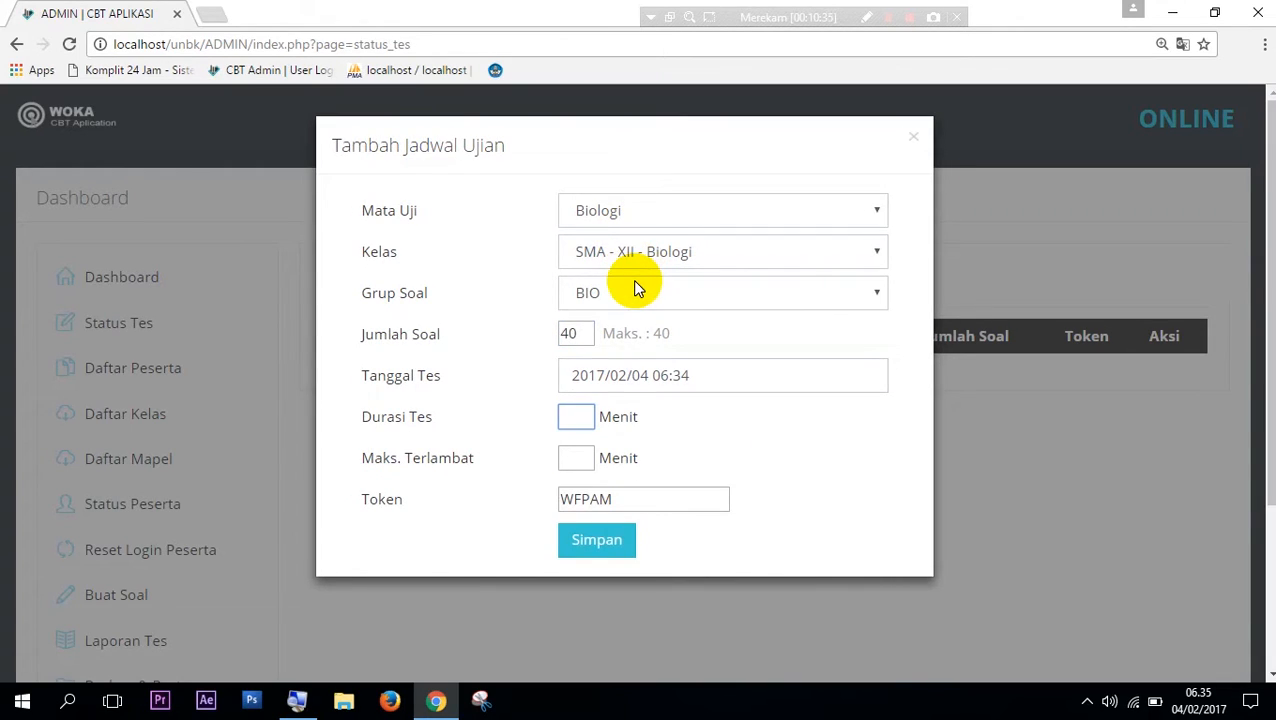
pyautogui.write('120')
pyautogui.press('Tab')
pyautogui.write('120')
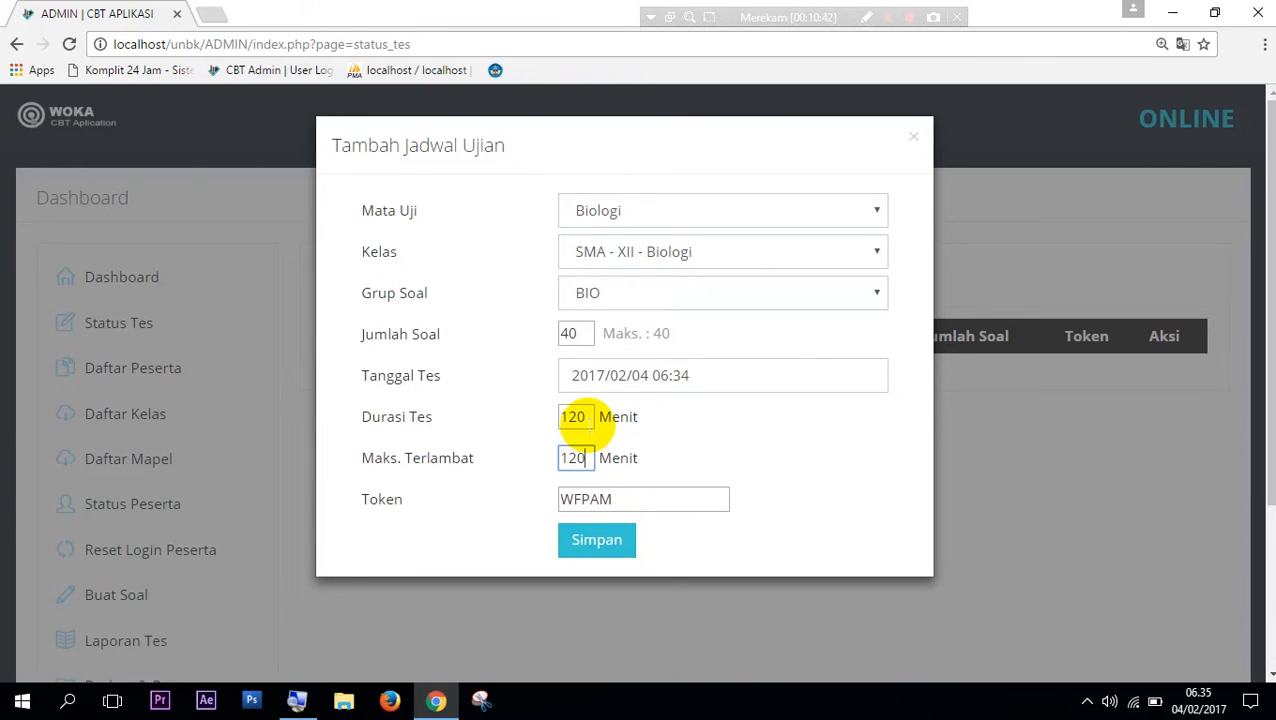
pyautogui.click(587, 418)
pyautogui.doubleClick(587, 418)
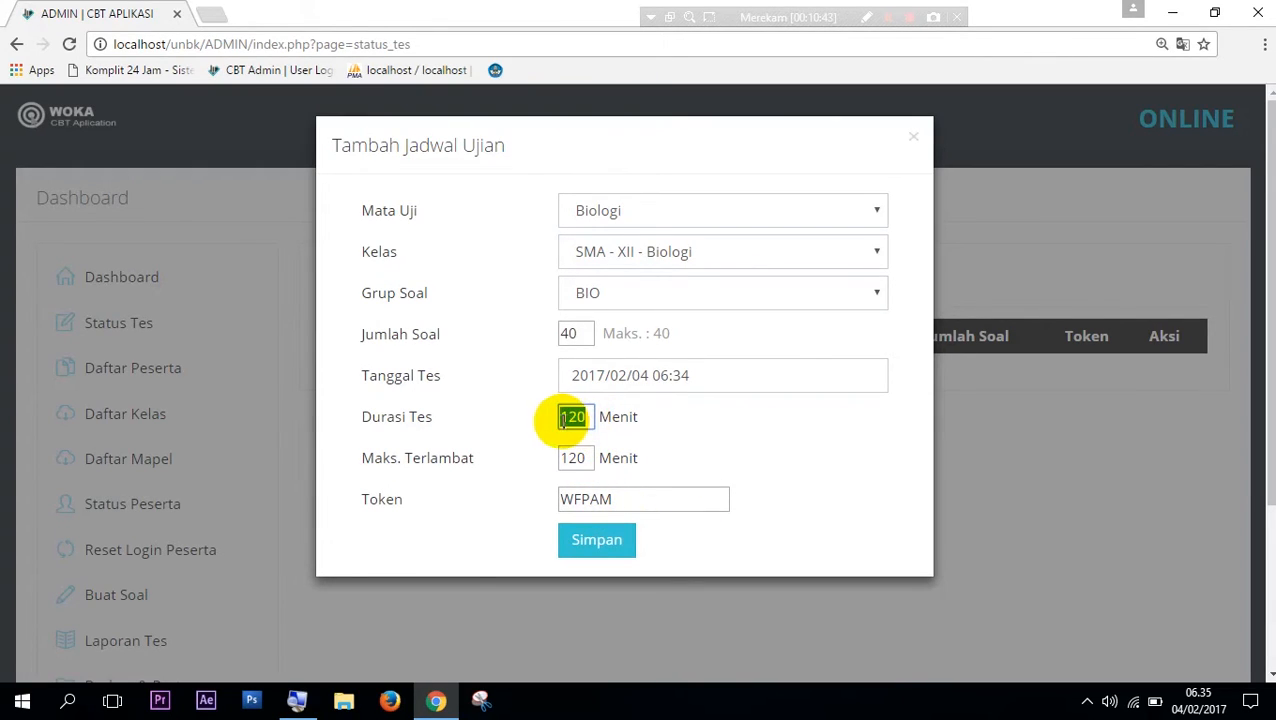
pyautogui.click(637, 420)
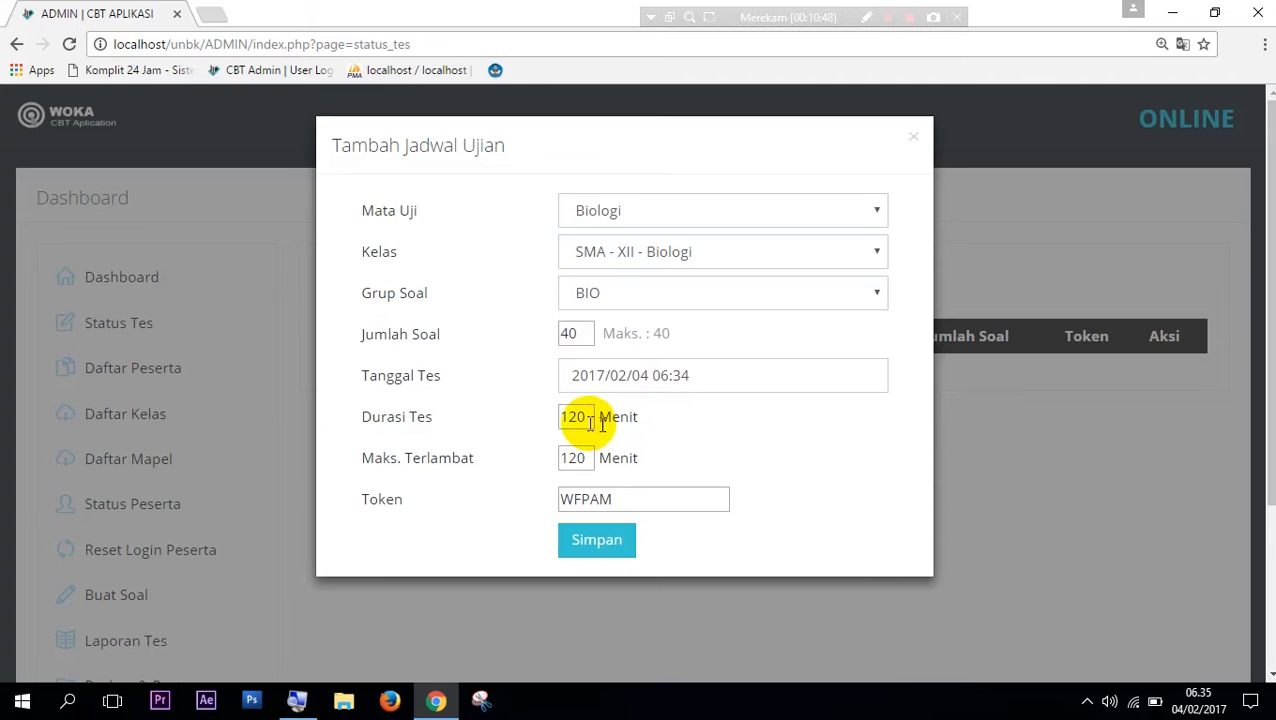
pyautogui.click(605, 550)
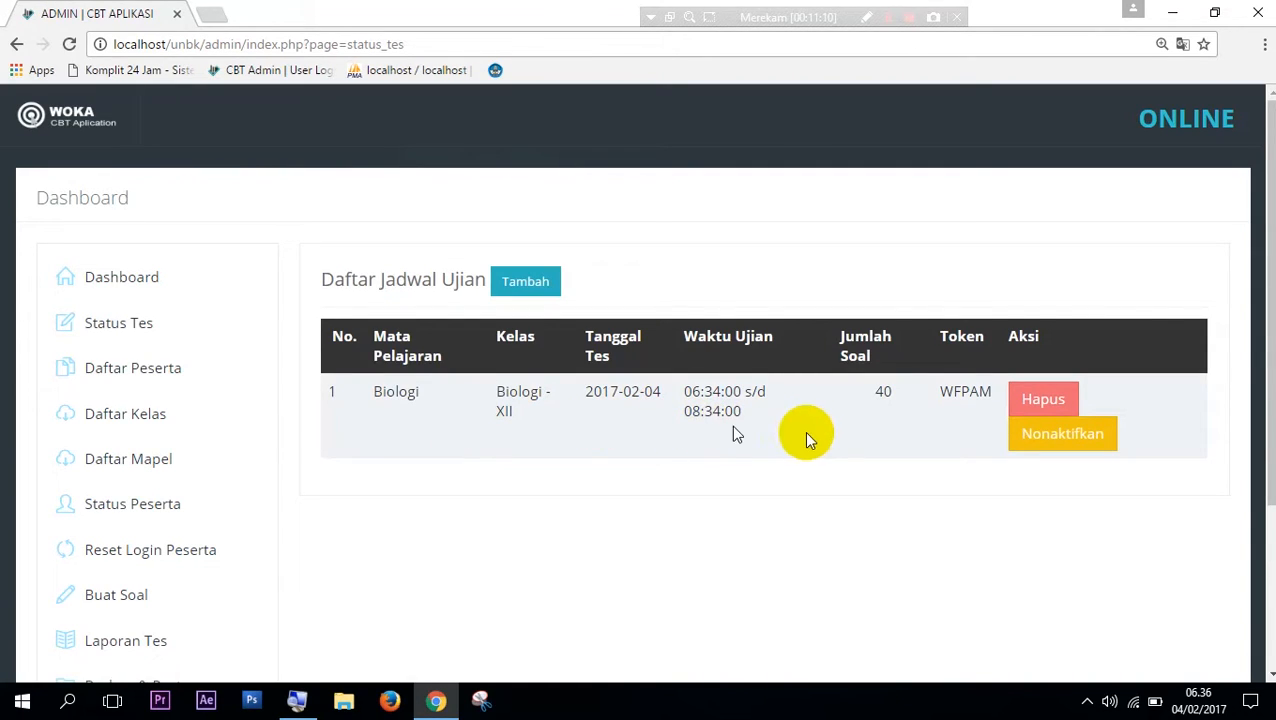
# Start another exam schedule with Fisika as the Mata Uji and SMA - XII - Fisika as the Kelas
pyautogui.click(532, 284)
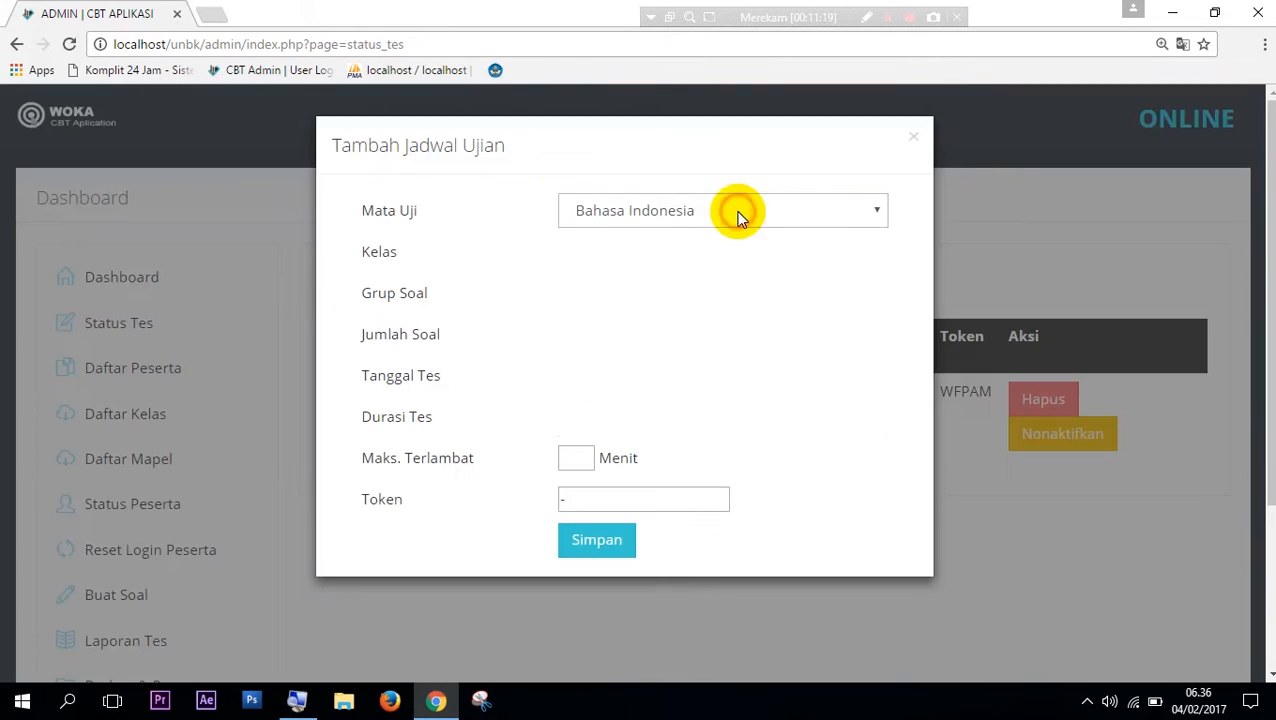
pyautogui.click(735, 213)
pyautogui.click(636, 326)
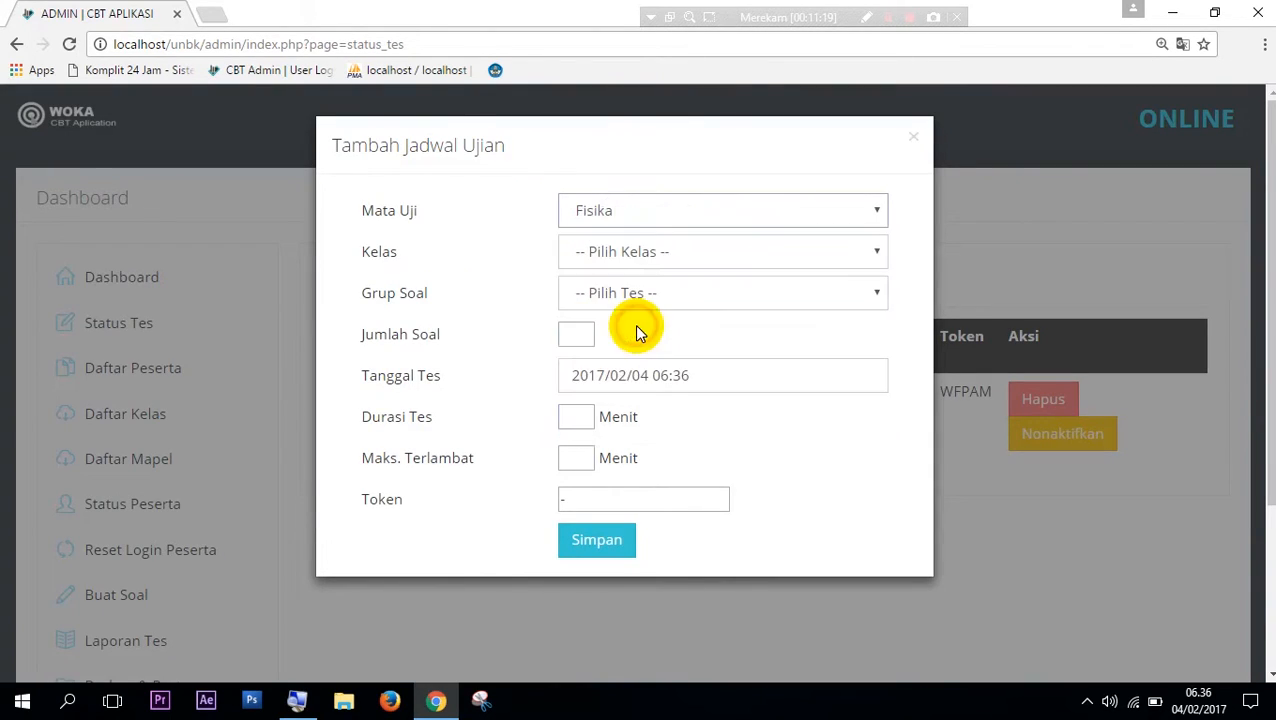
pyautogui.click(643, 256)
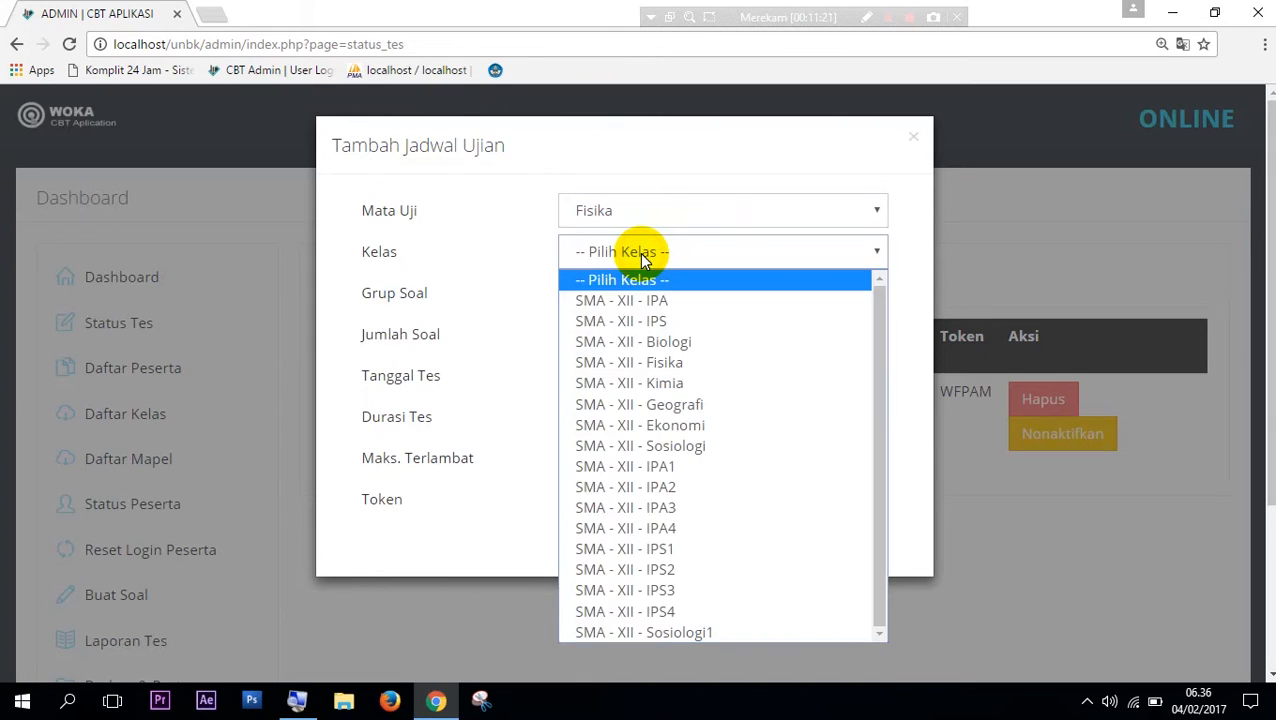
pyautogui.click(667, 363)
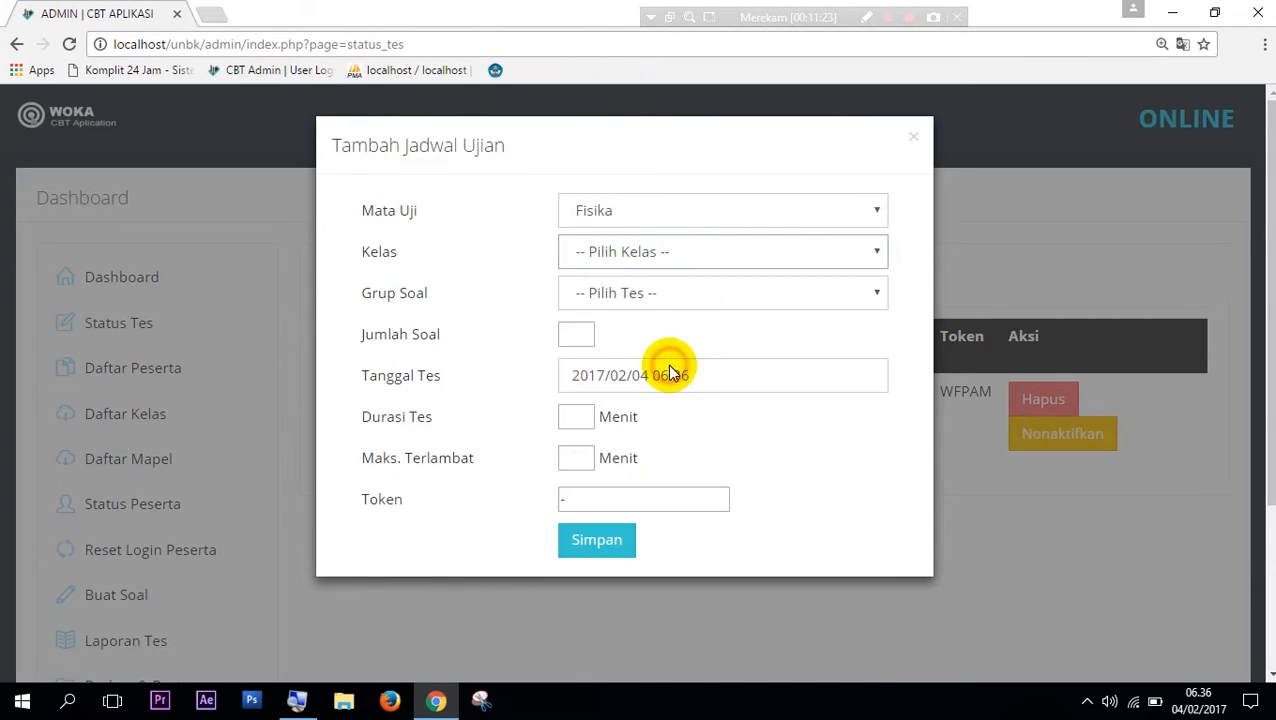
# Choose FIS as the Fisika schedule's Grup Soal and set its Jumlah Soal to 40
pyautogui.click(604, 300)
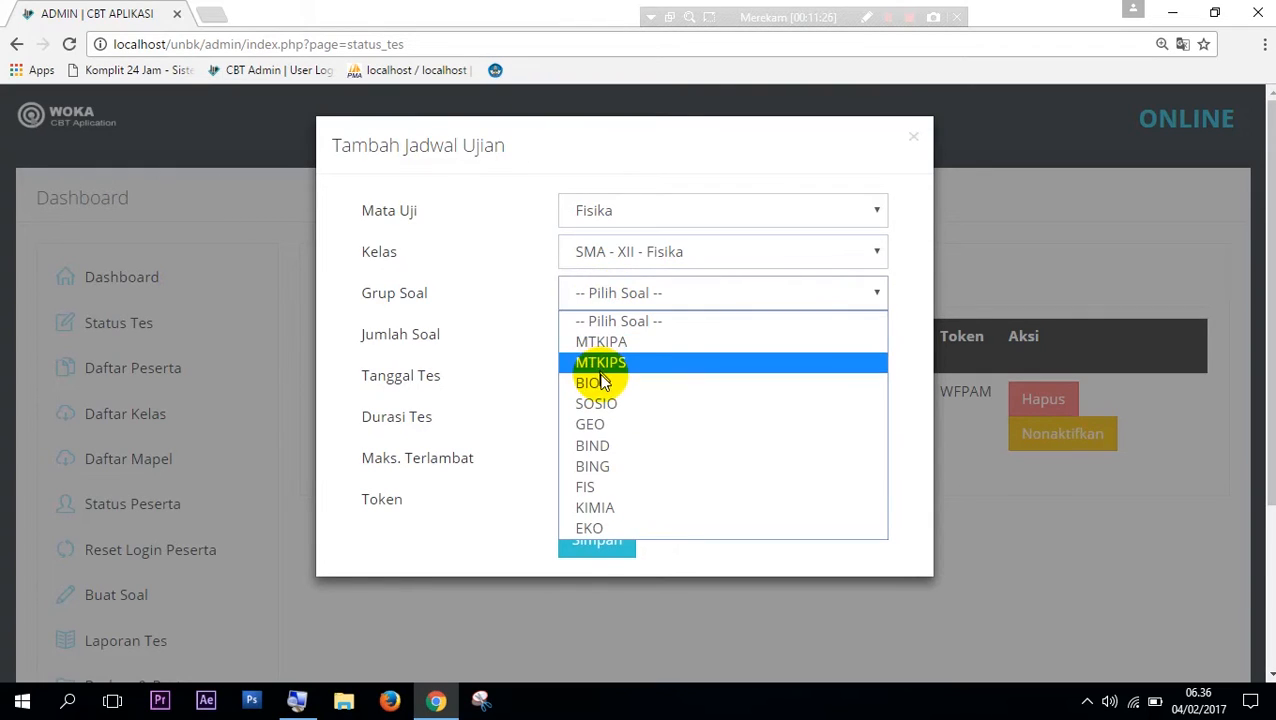
pyautogui.click(619, 488)
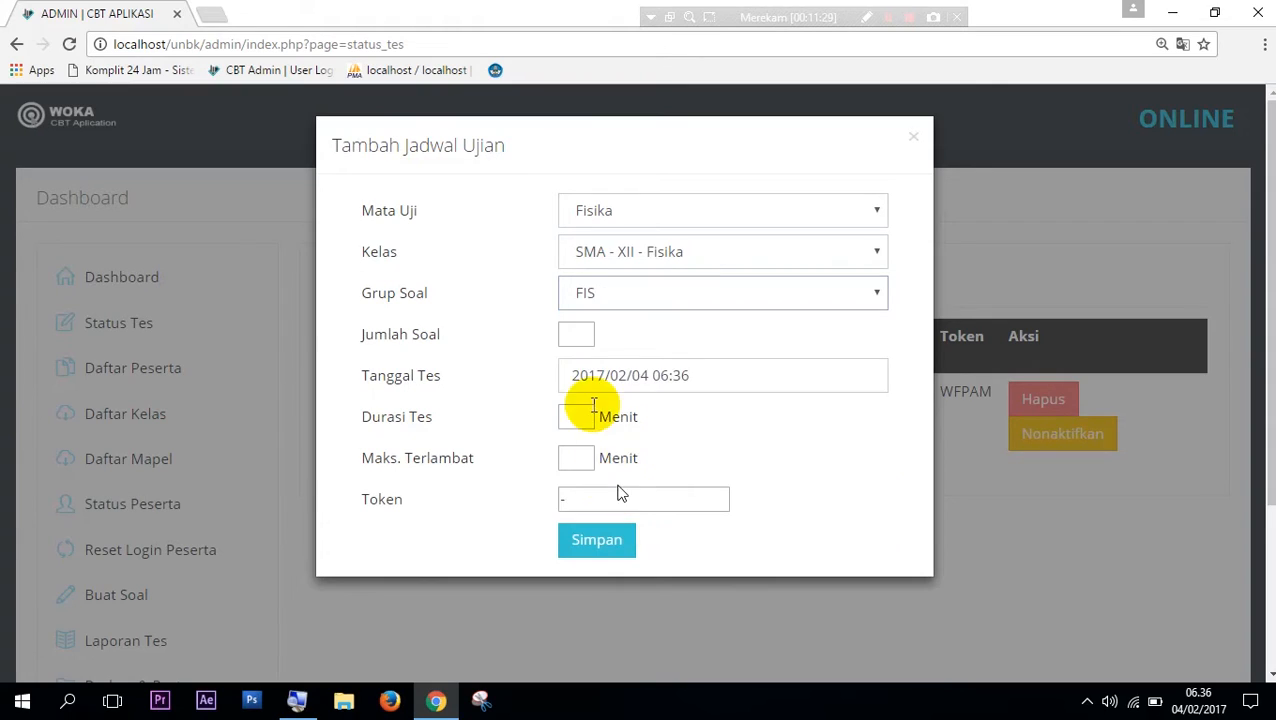
pyautogui.click(580, 331)
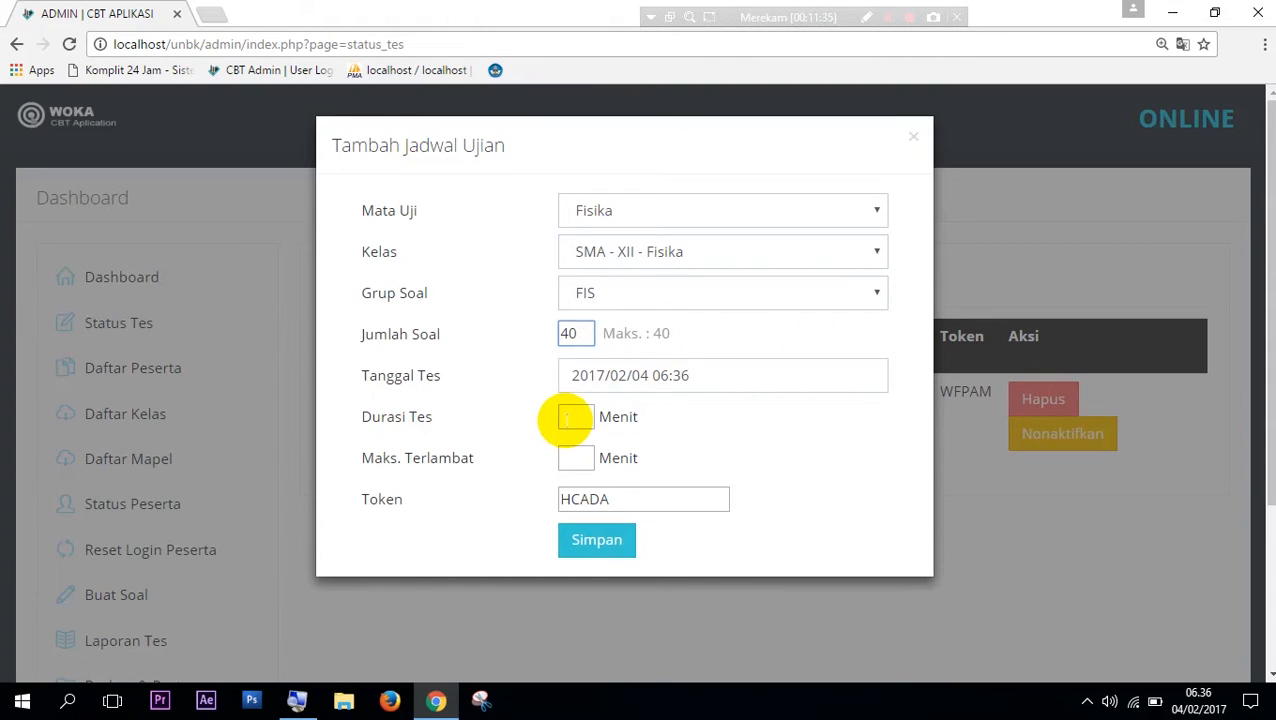
# Set the Fisika schedule's Durasi Tes and Maks. Terlambat to 120 minutes each and save it
pyautogui.click(566, 418)
pyautogui.press('Tab')
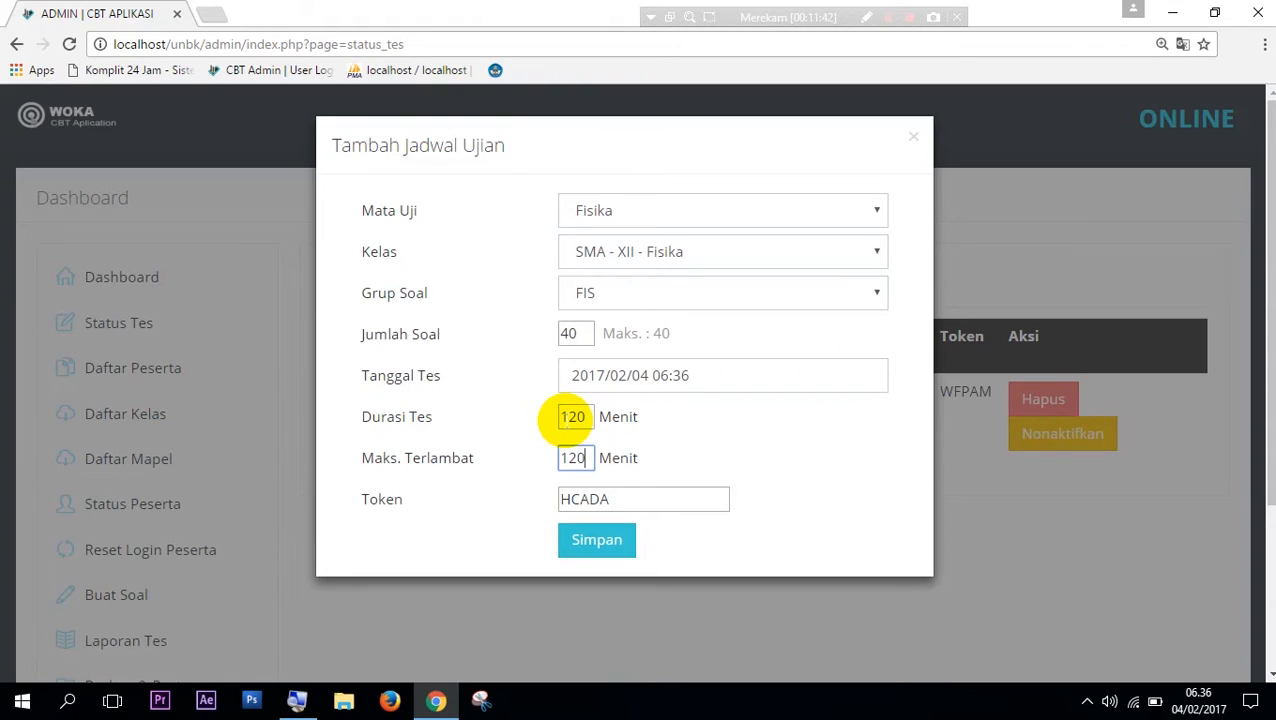
pyautogui.click(597, 539)
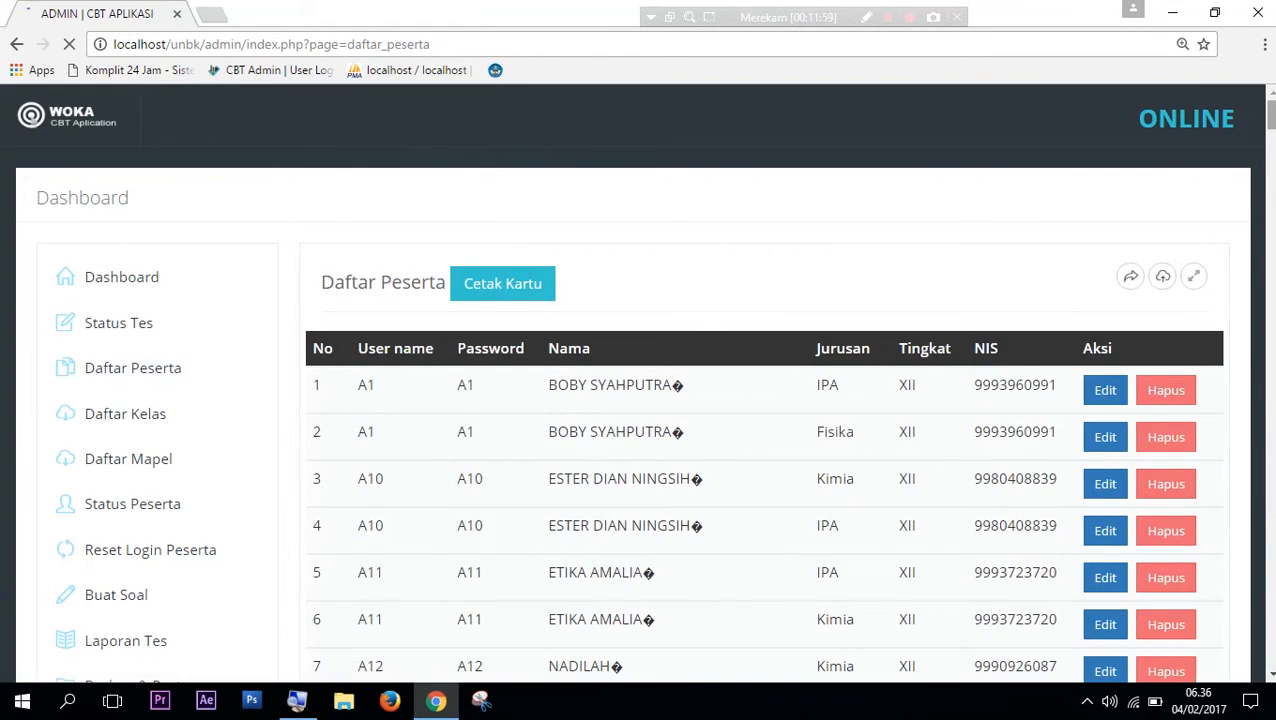
# Examine the Daftar Peserta list for participants' Jurusan entries and find the user name of a Fisika participant
pyautogui.scroll(-1, 1270, 233)
pyautogui.scroll(-7, 1270, 233)
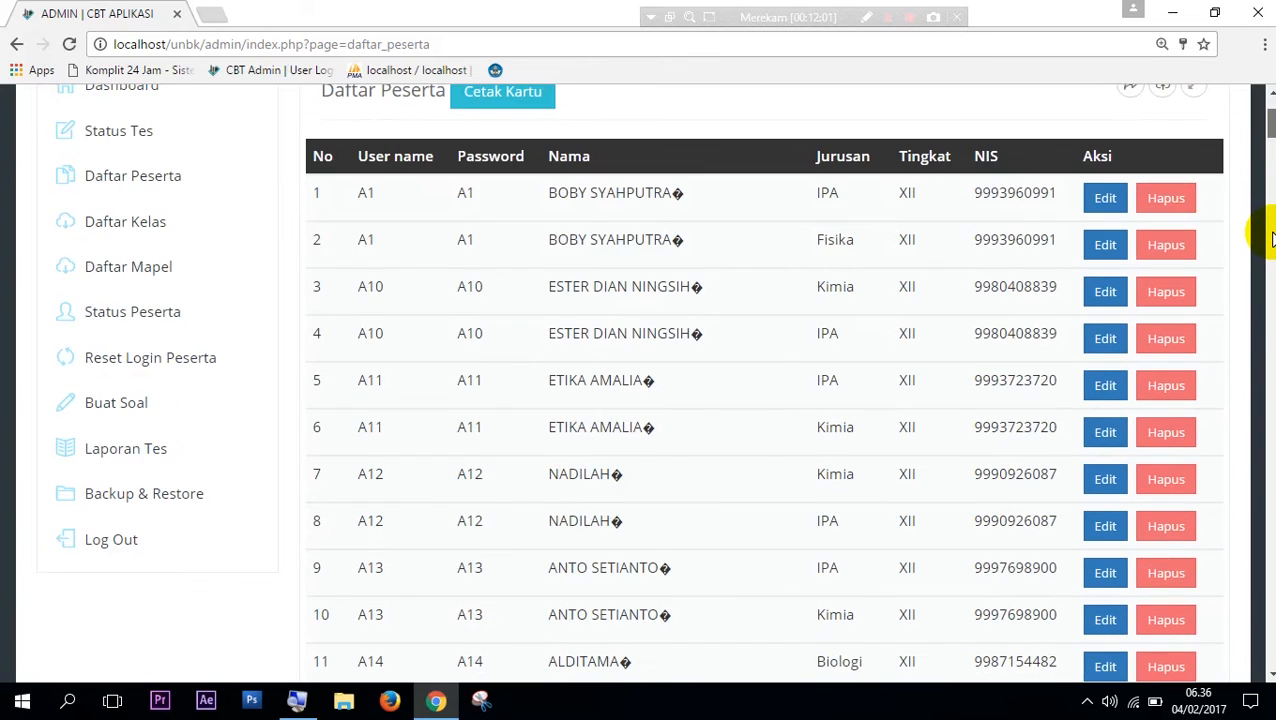
pyautogui.scroll(-15, 1270, 237)
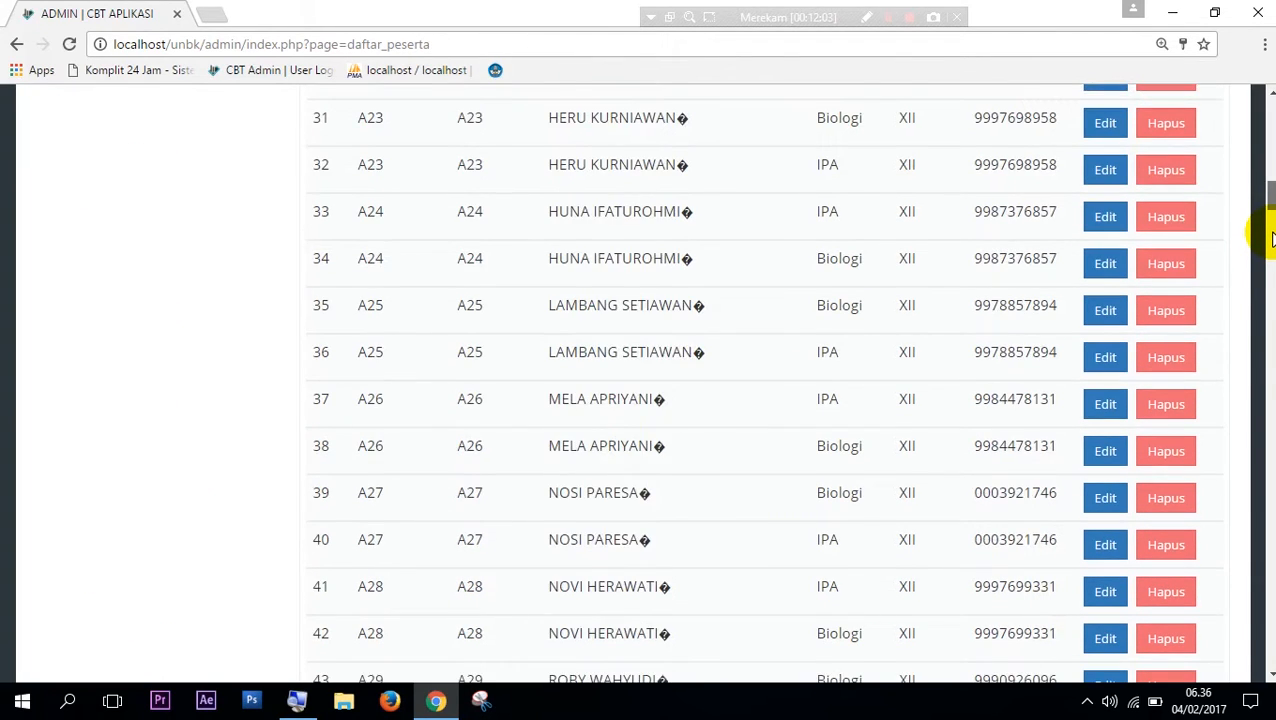
pyautogui.scroll(12, 1270, 230)
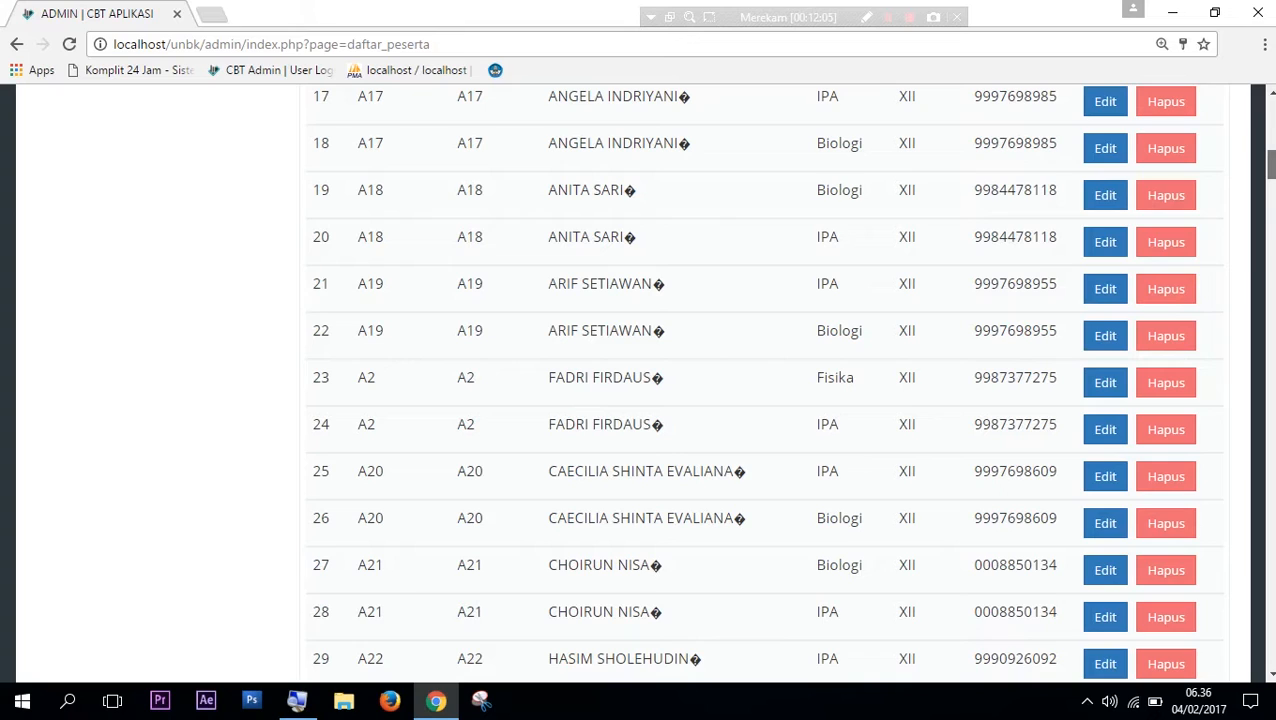
pyautogui.scroll(8, 1270, 230)
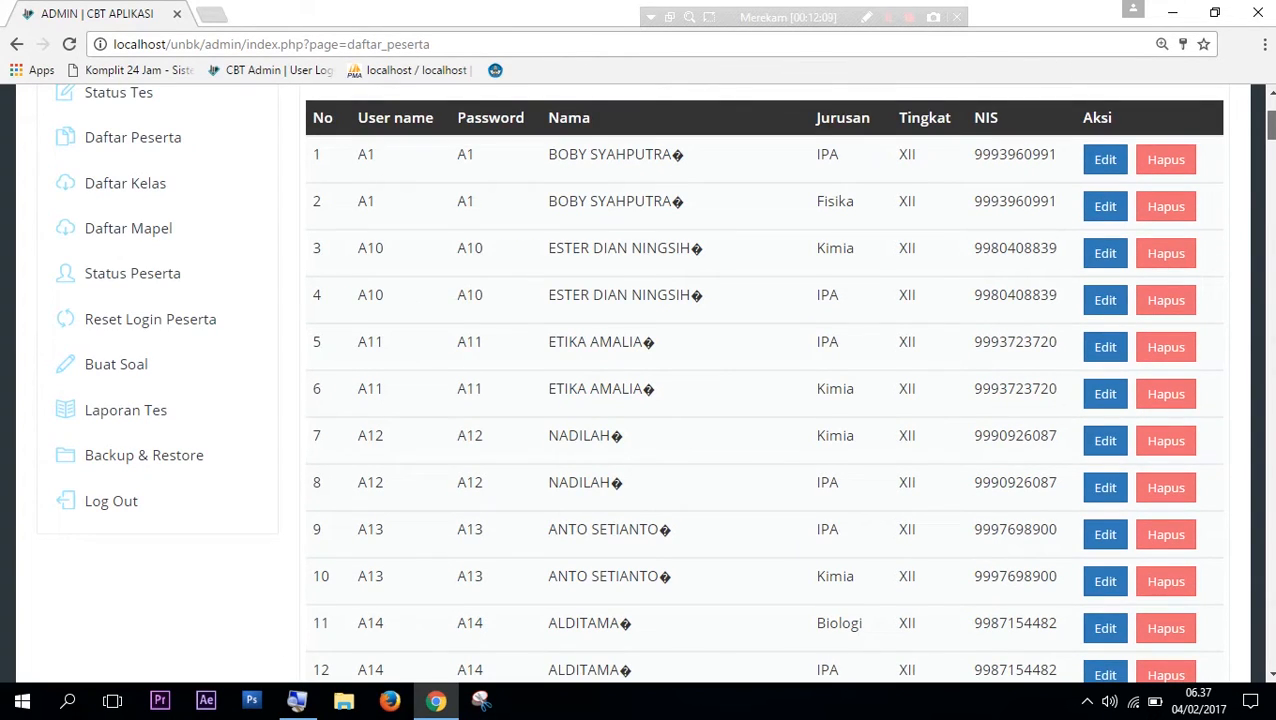
pyautogui.scroll(2, 960, 114)
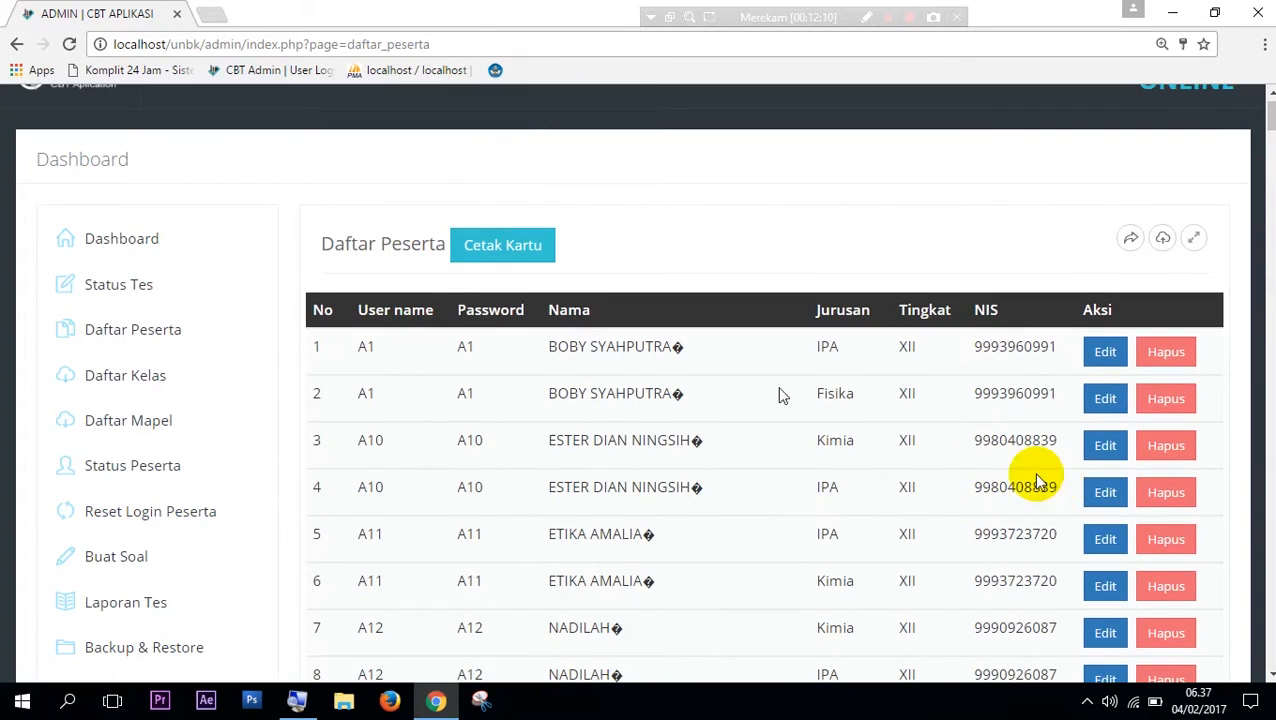
pyautogui.click(830, 391)
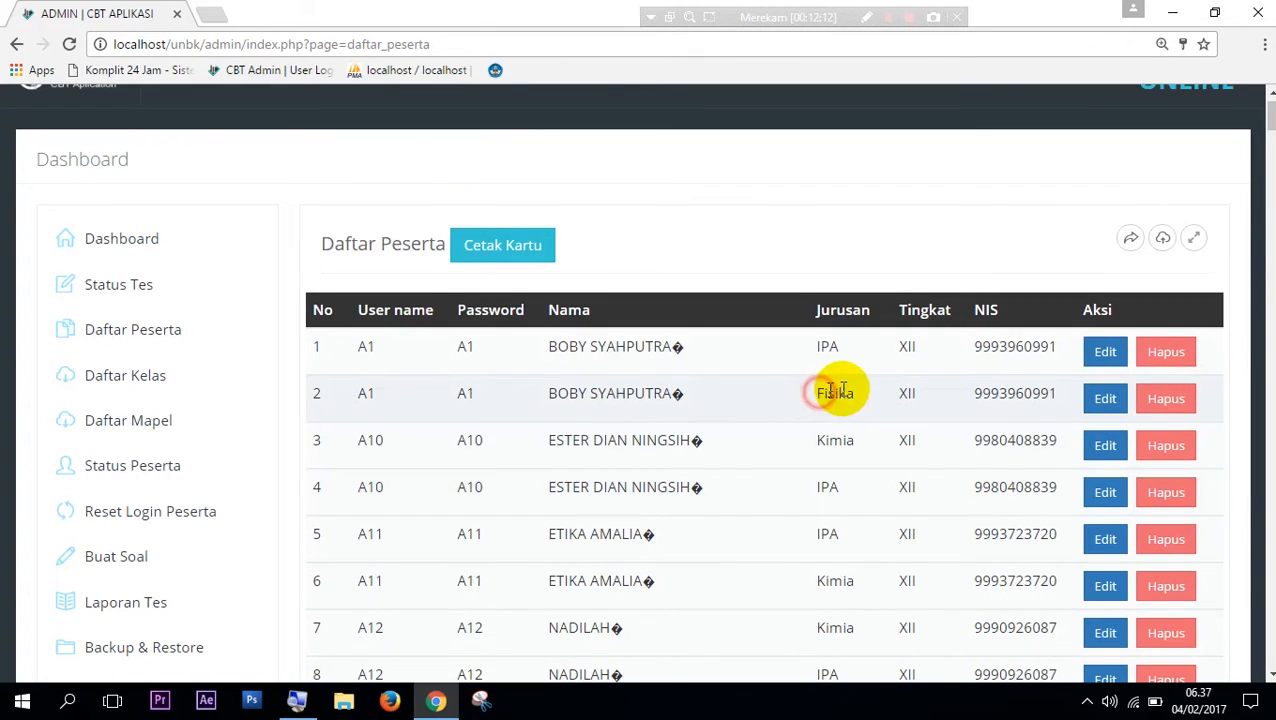
pyautogui.doubleClick(833, 393)
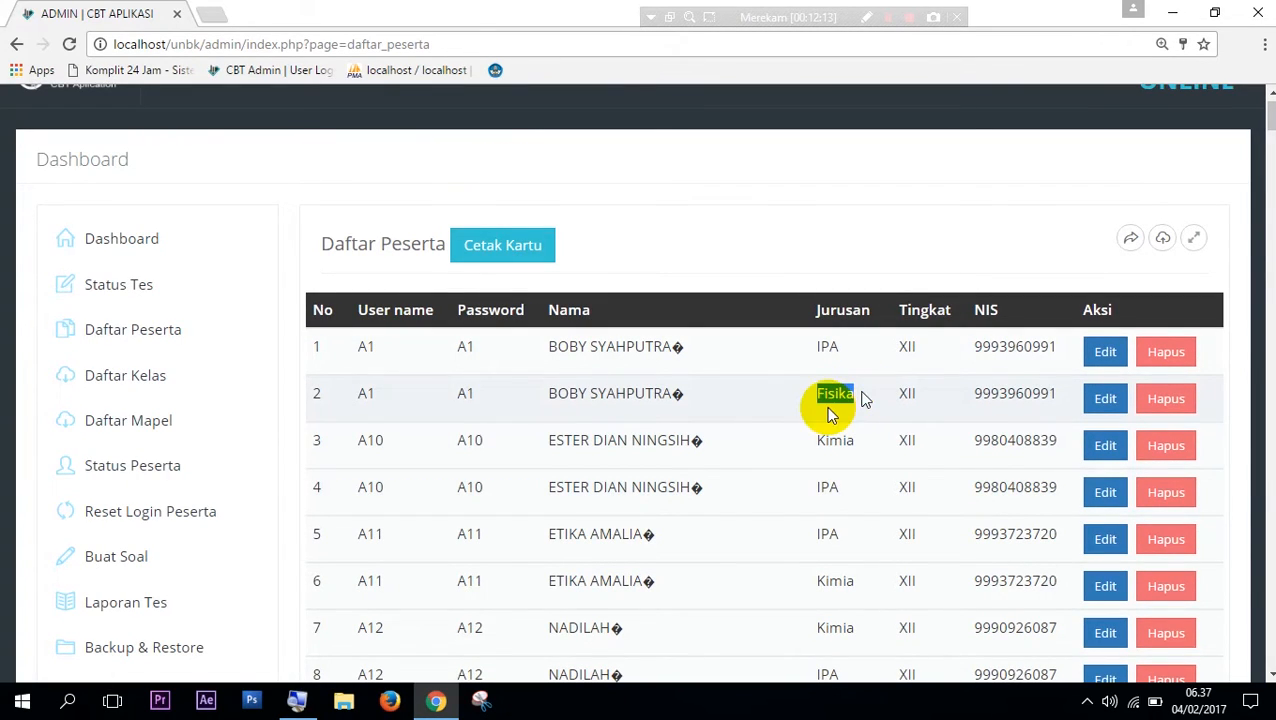
pyautogui.doubleClick(362, 395)
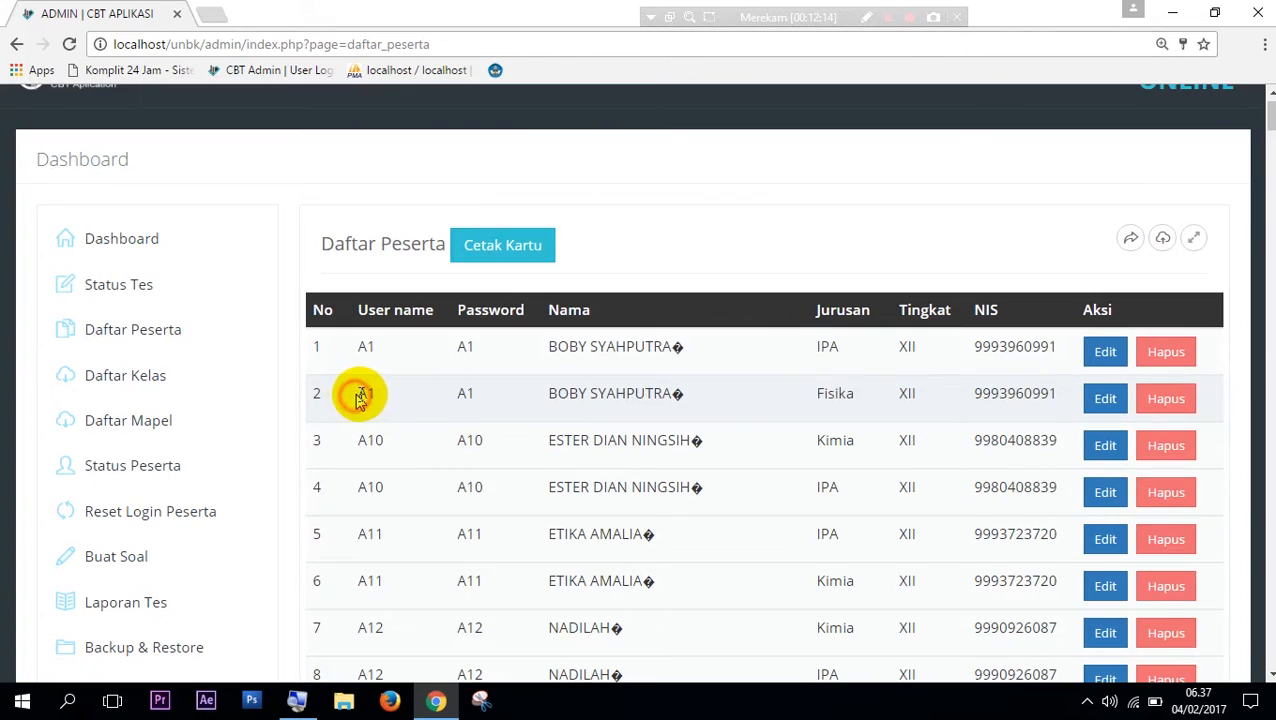
# Open the participant login page at localhost/unbk/ in a new browser tab
pyautogui.click(212, 14)
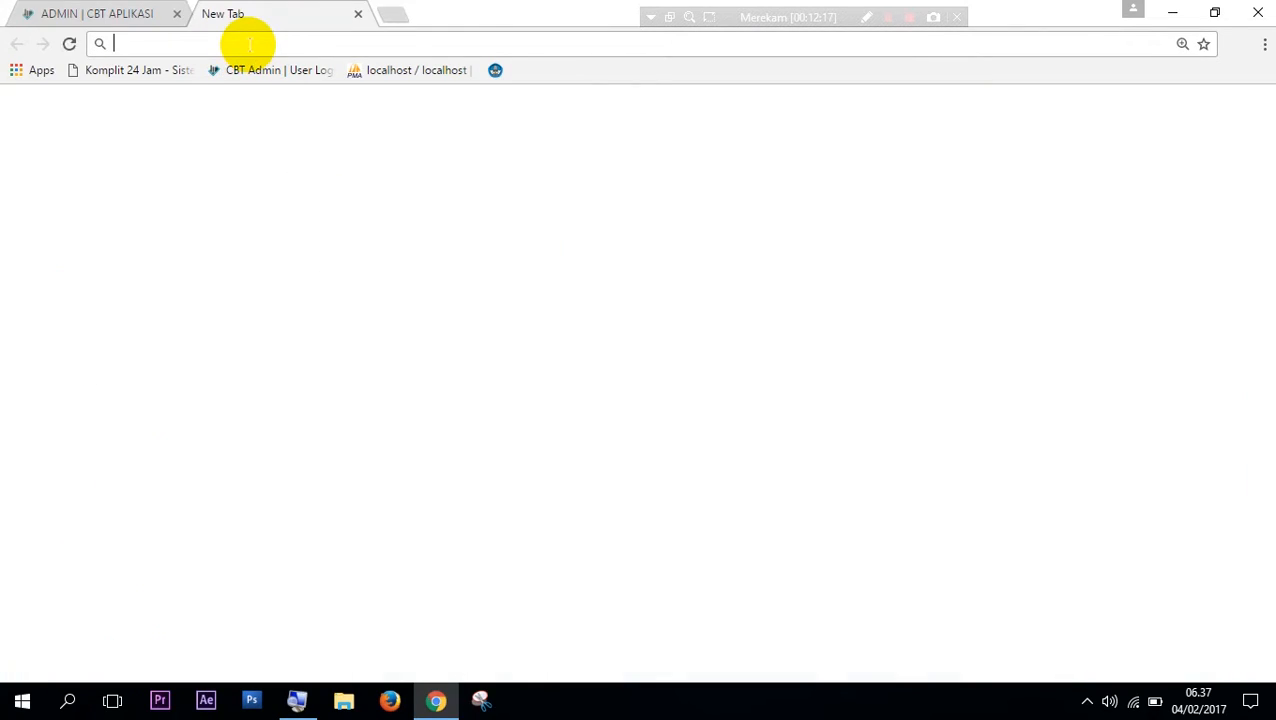
pyautogui.write('u')
pyautogui.press('BackSpace')
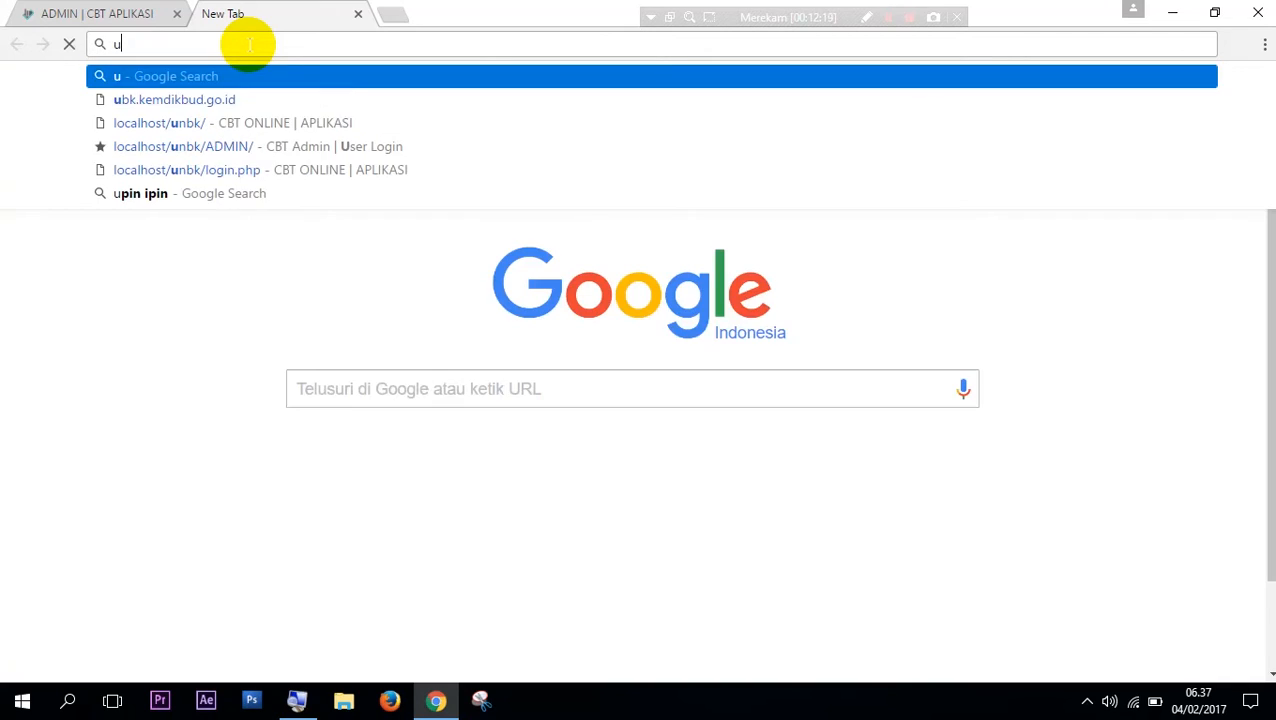
pyautogui.press('BackSpace')
pyautogui.write('lo')
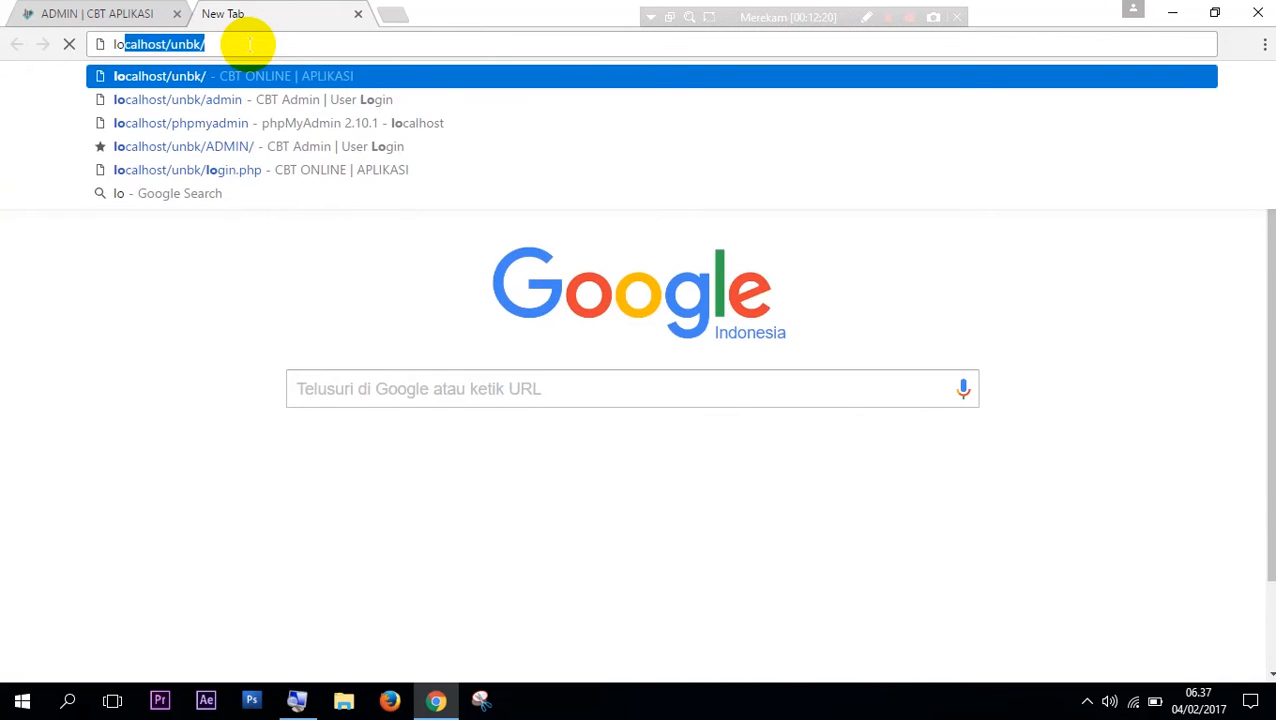
pyautogui.press('Return')
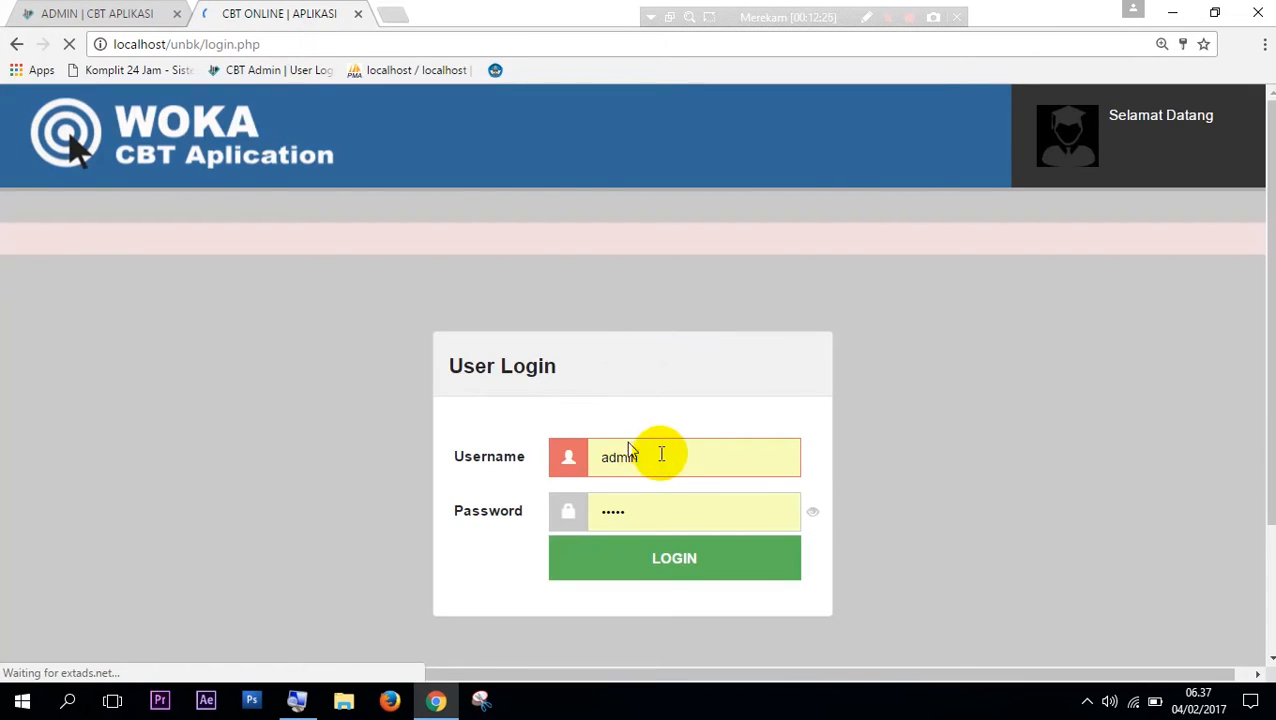
# Log in on the participant page with the Fisika participant's user name and password and bring up the Token entry on Konfirmasi Data Peserta
pyautogui.click(660, 457)
pyautogui.hotkey('ctrl', 'a')
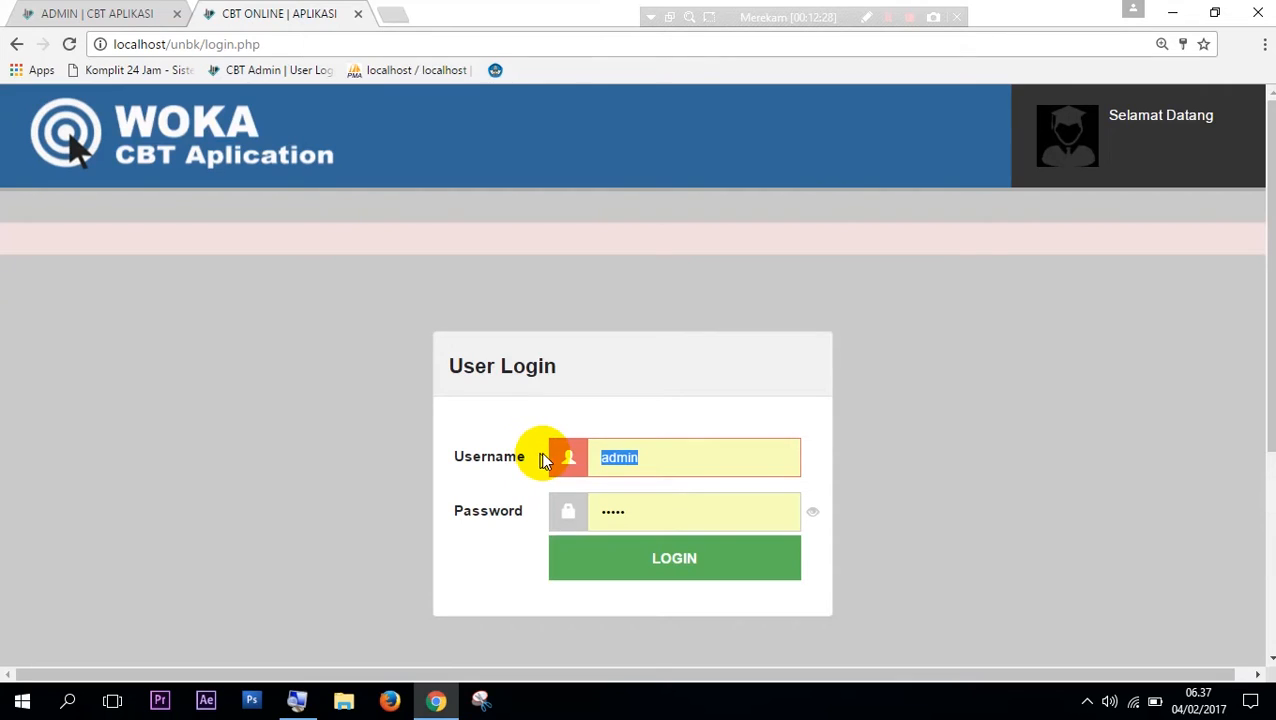
pyautogui.write('A1')
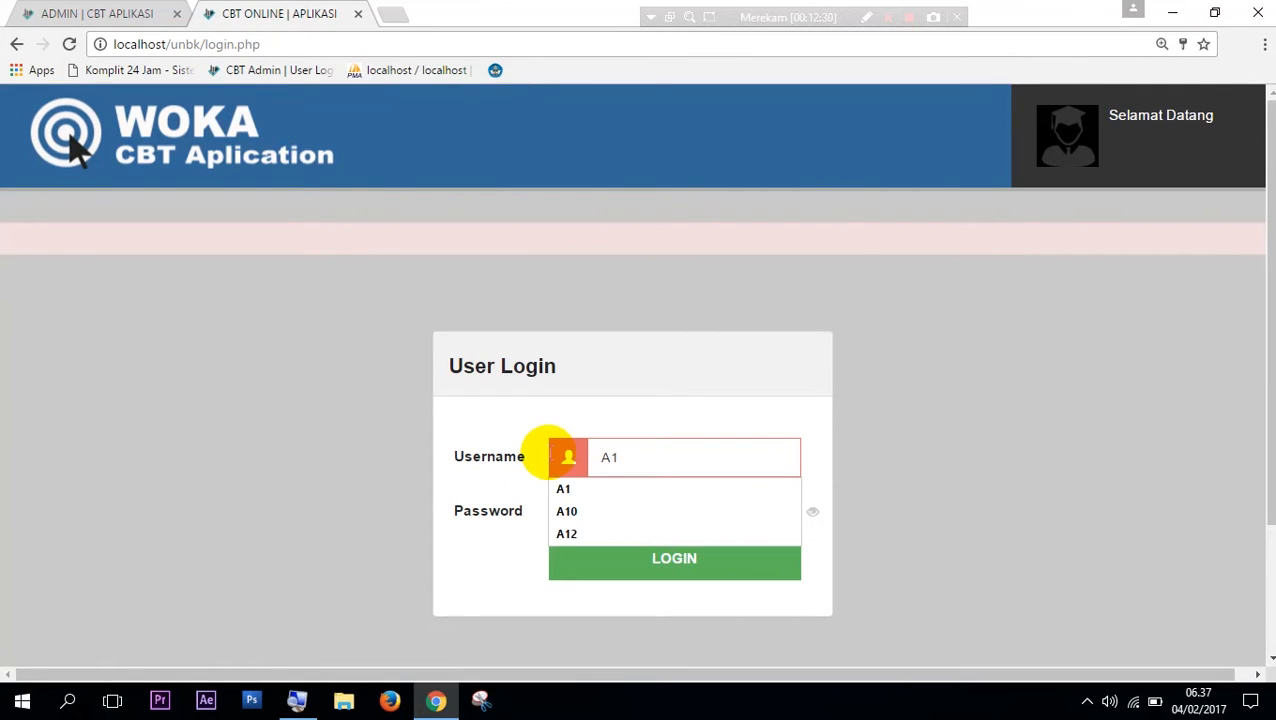
pyautogui.press('Tab')
pyautogui.write('1')
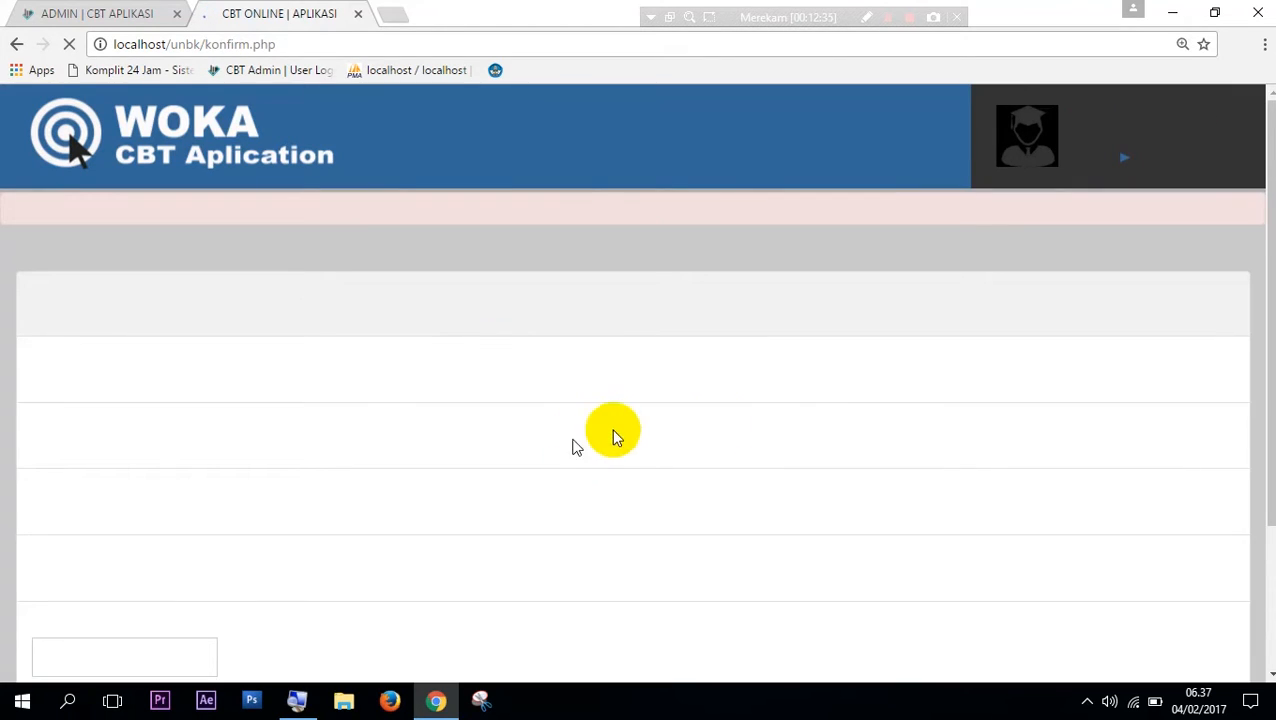
pyautogui.click(1270, 392)
pyautogui.scroll(-2, 1270, 400)
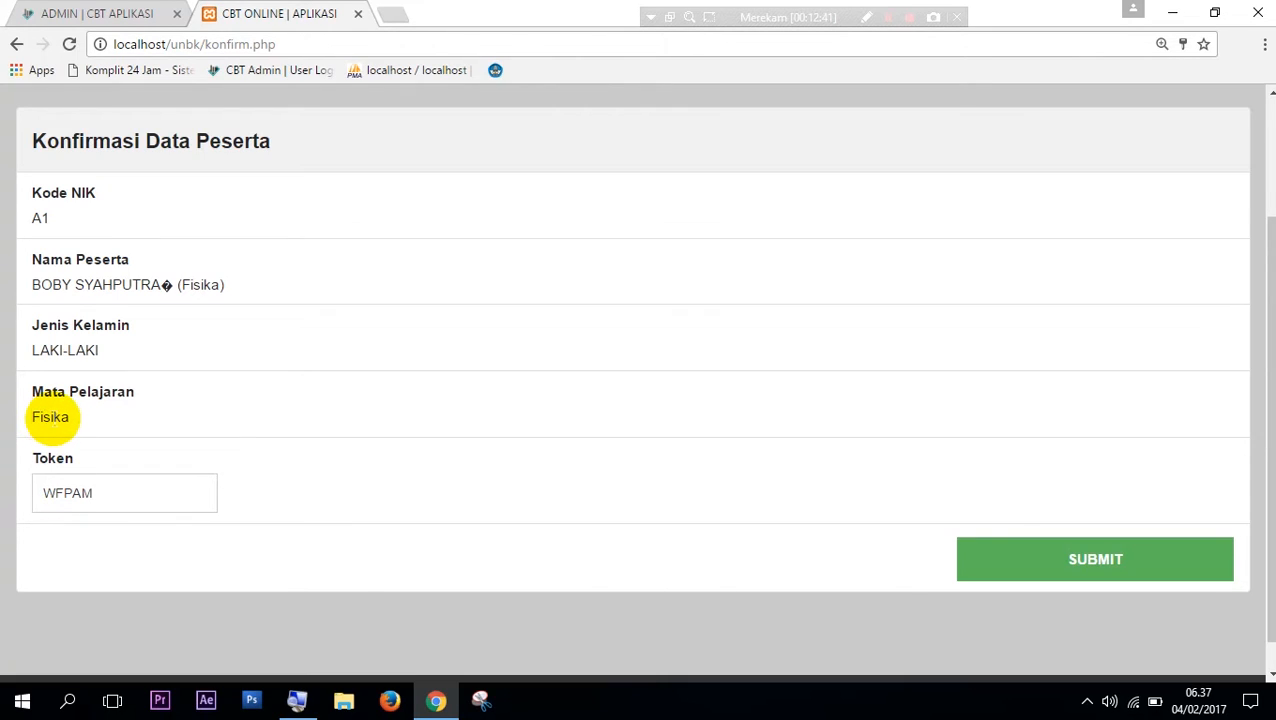
# Log back in to the admin panel at Status Tes and copy the Fisika schedule's token from Daftar Jadwal Ujian
pyautogui.click(108, 494)
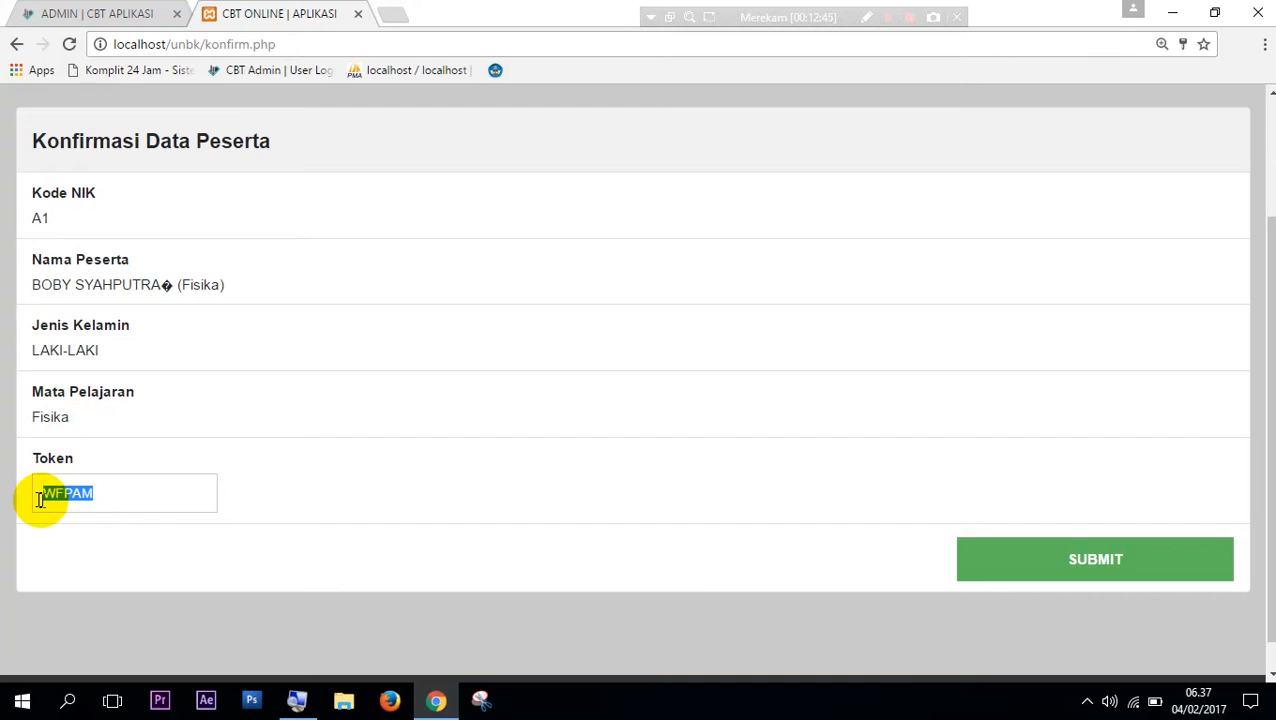
pyautogui.click(112, 14)
pyautogui.click(158, 285)
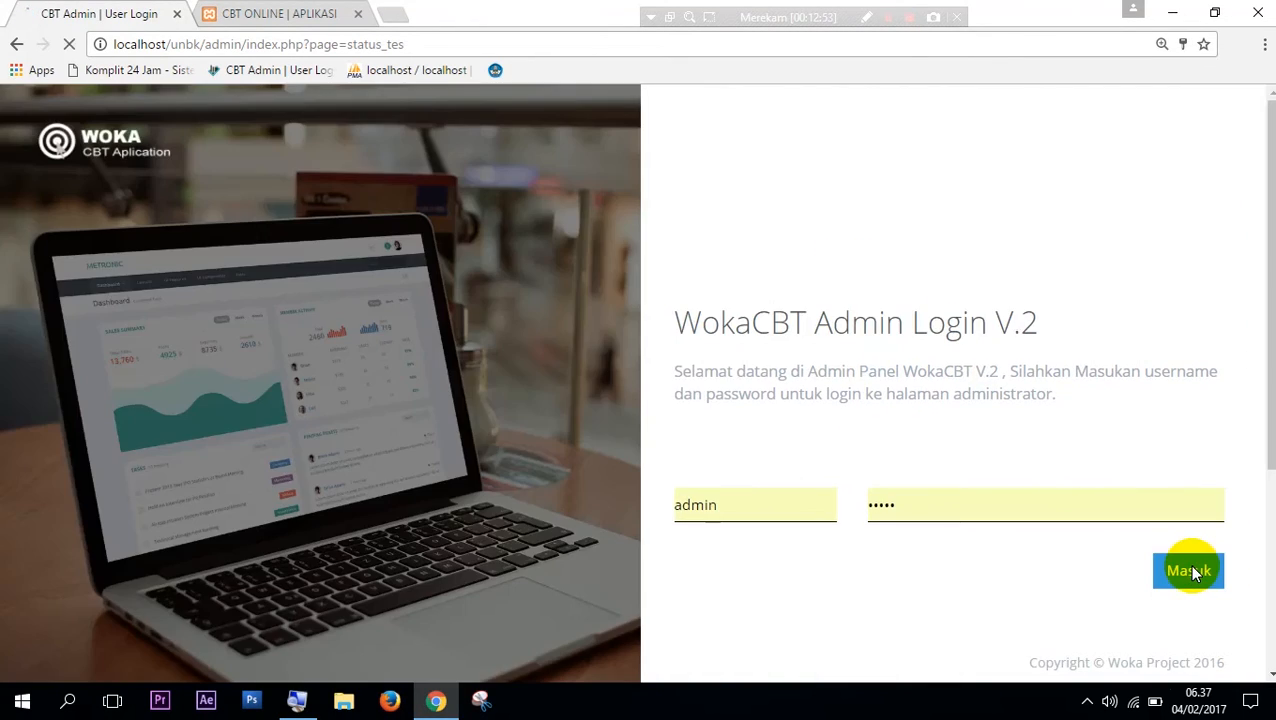
pyautogui.click(1195, 572)
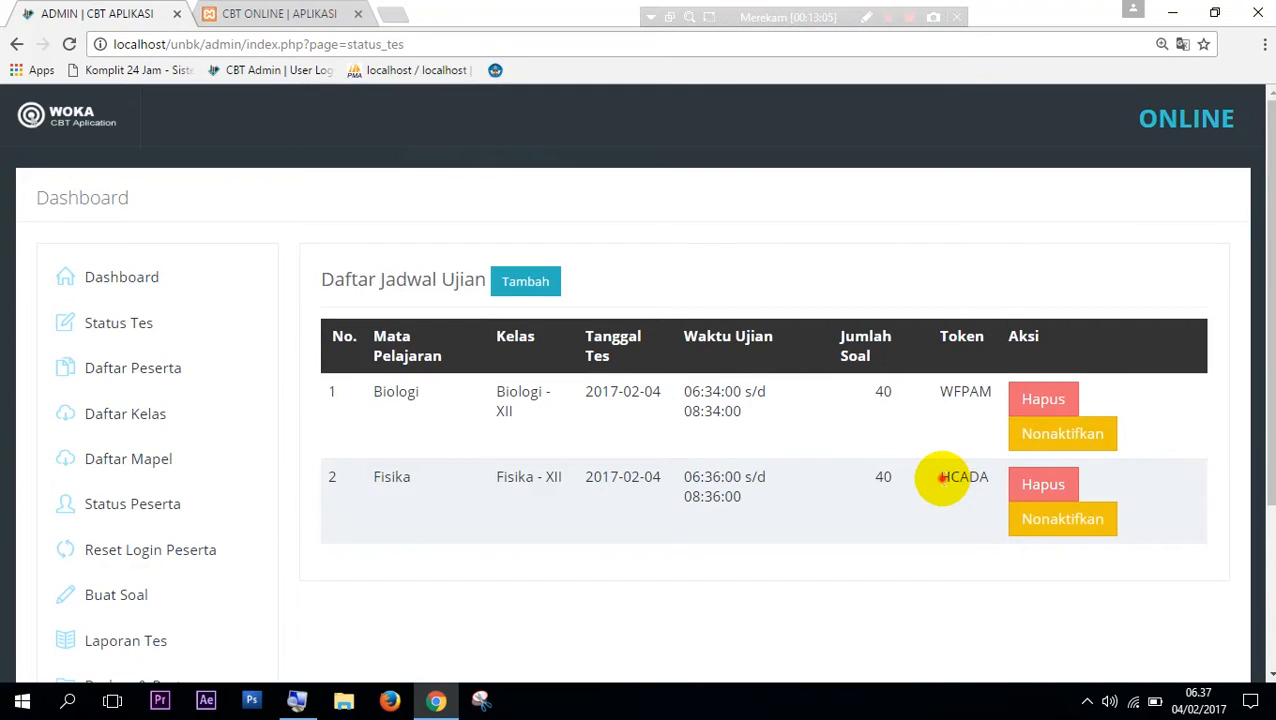
pyautogui.moveTo(942, 478); pyautogui.dragTo(985, 483)
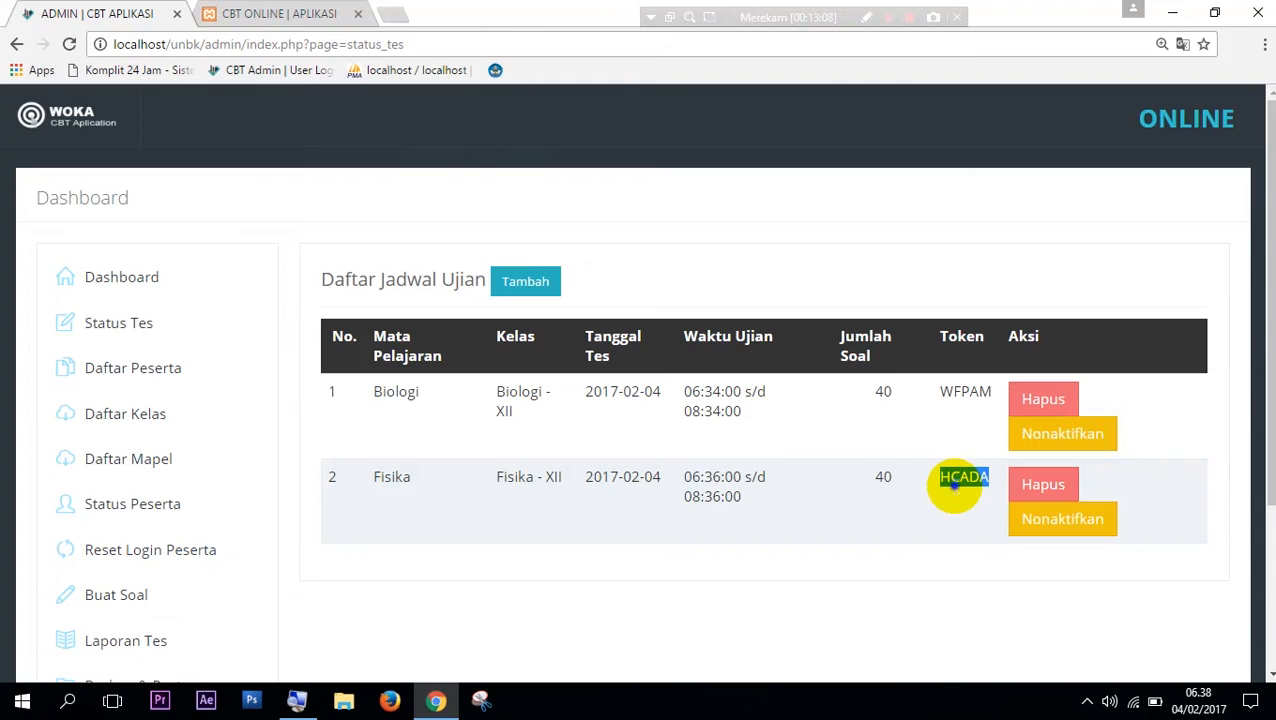
pyautogui.rightClick(955, 484)
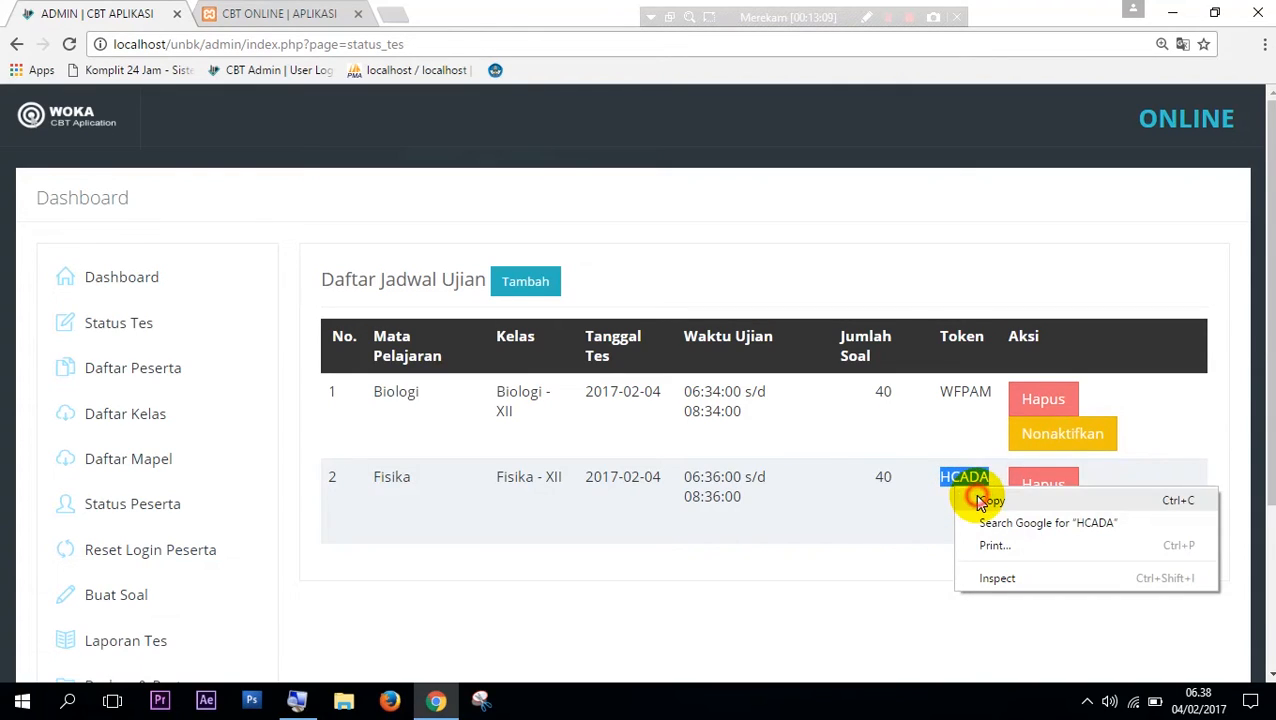
pyautogui.click(990, 501)
# Submit the participant confirmation with the copied Fisika token in the Token field and start the test
pyautogui.click(265, 12)
pyautogui.doubleClick(128, 493)
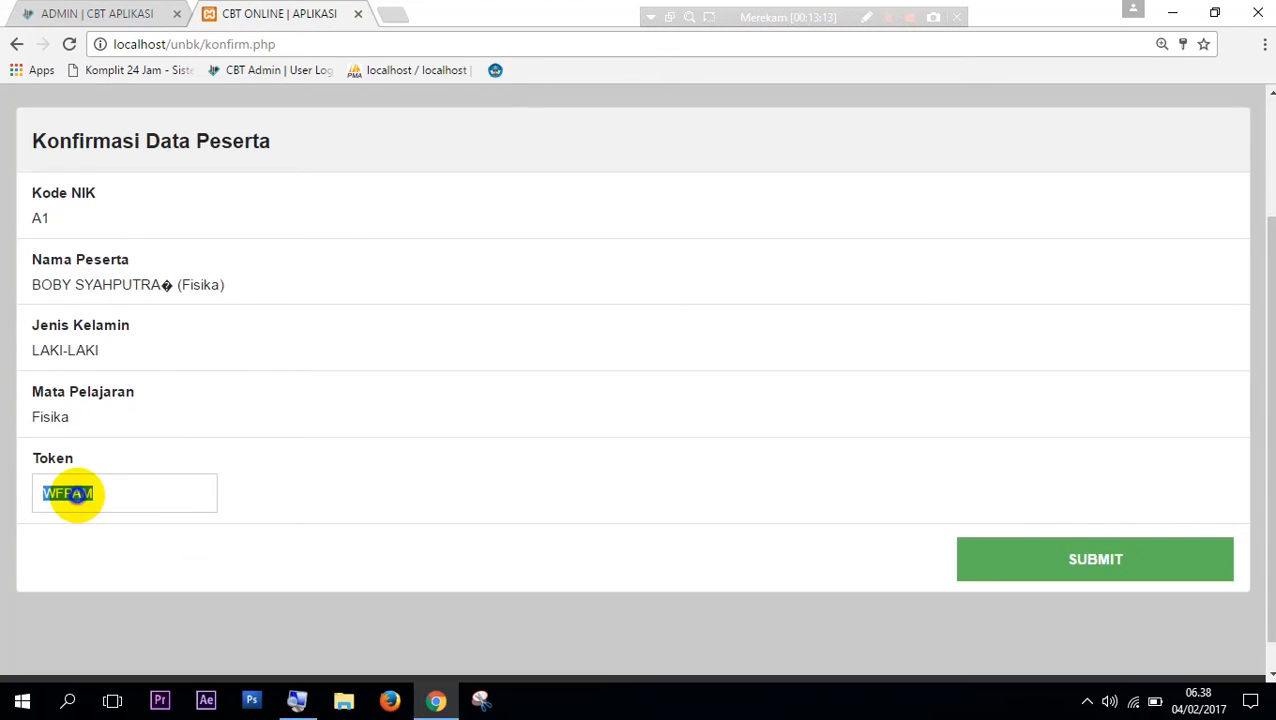
pyautogui.rightClick(82, 503)
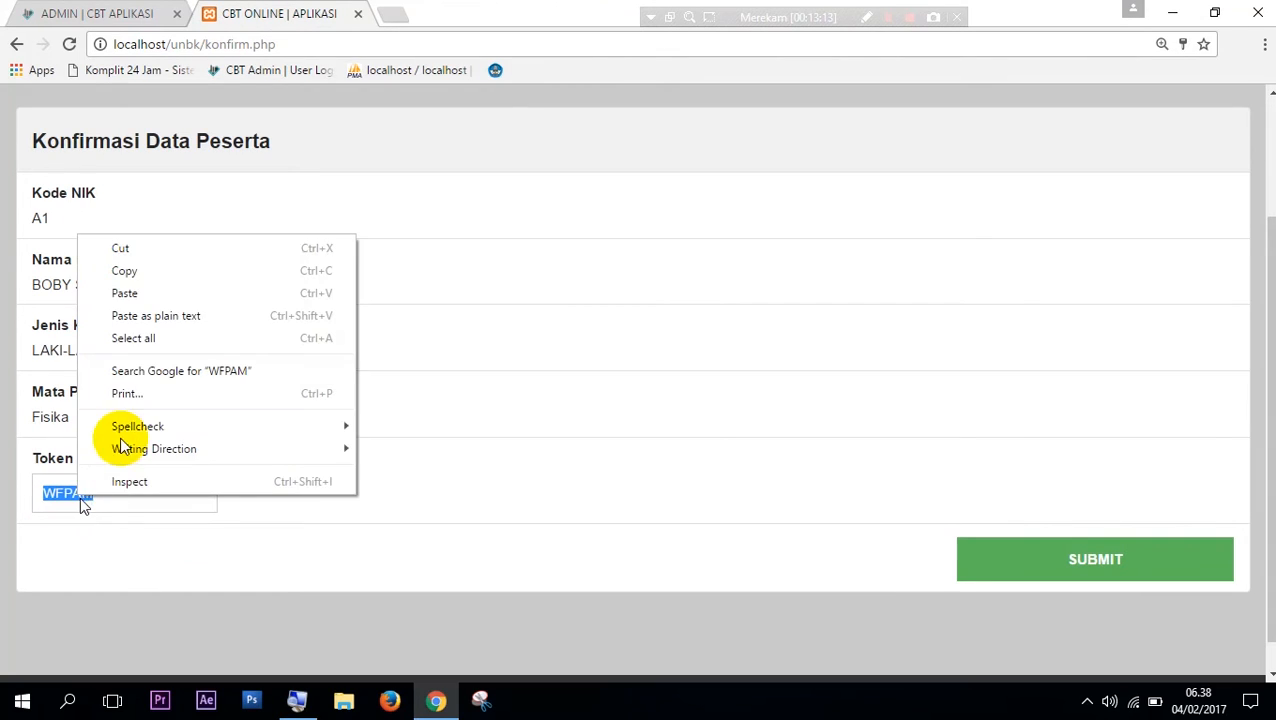
pyautogui.click(148, 293)
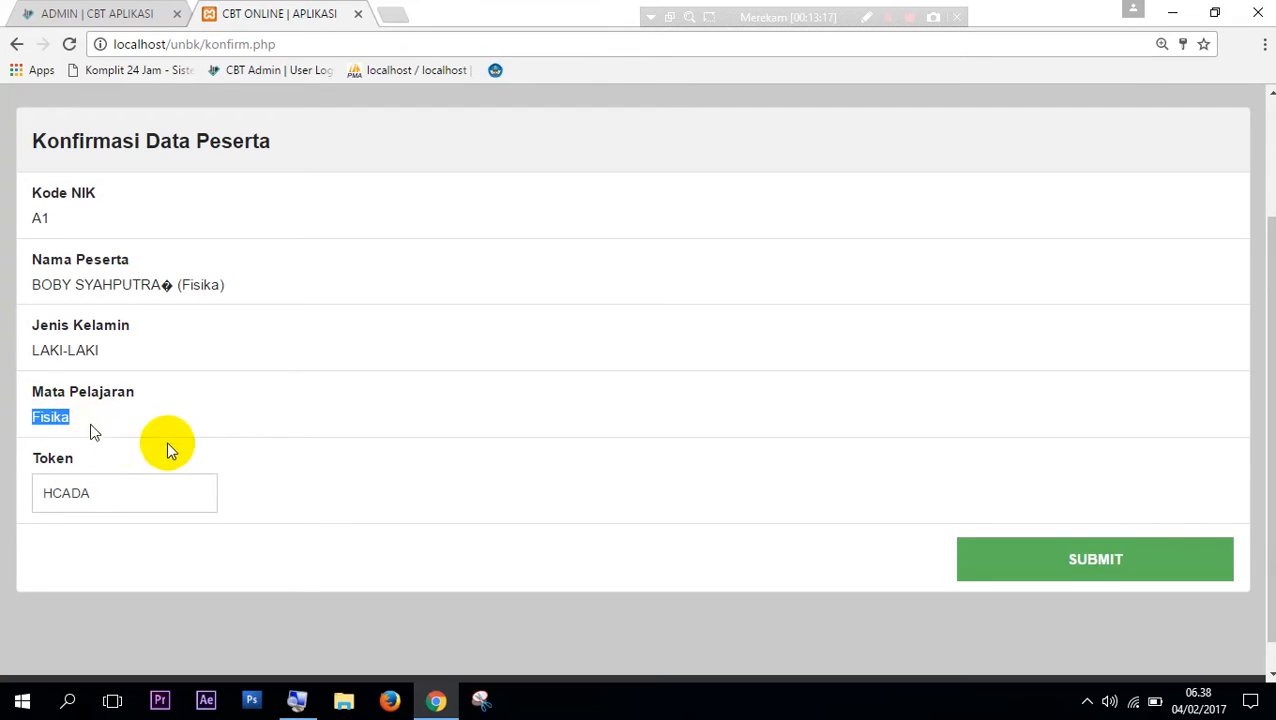
pyautogui.click(1055, 575)
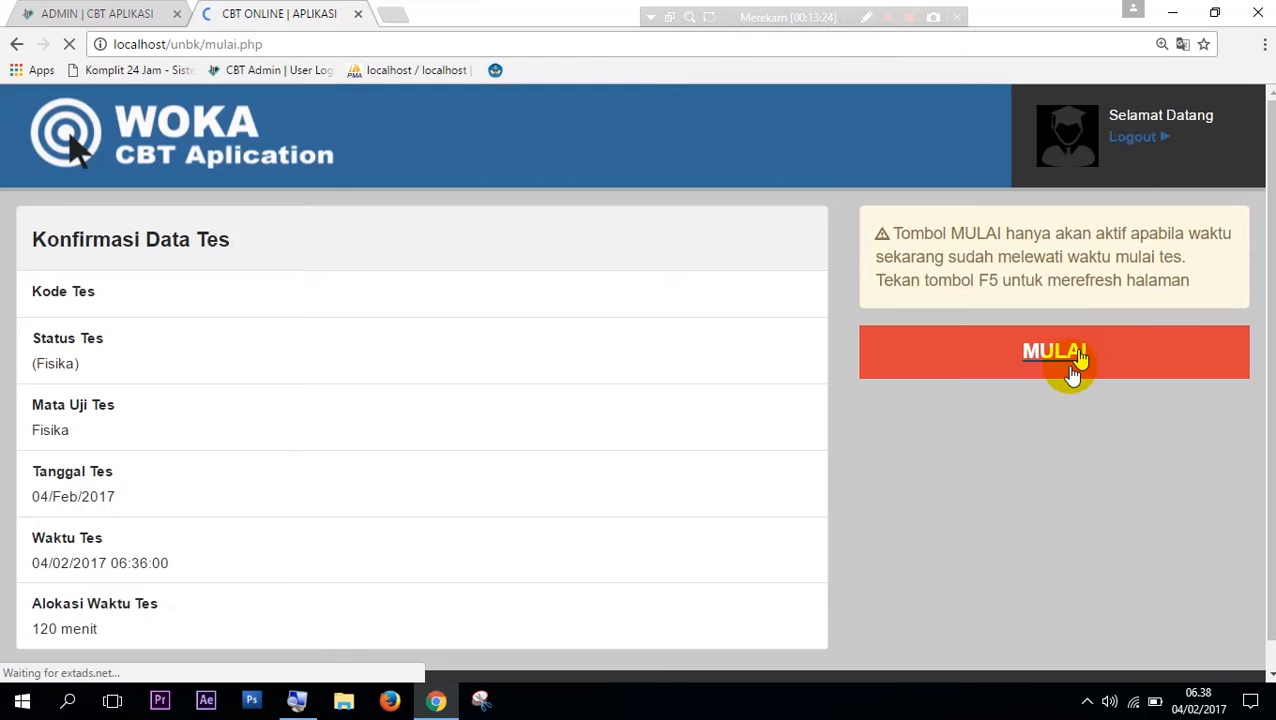
pyautogui.click(1074, 365)
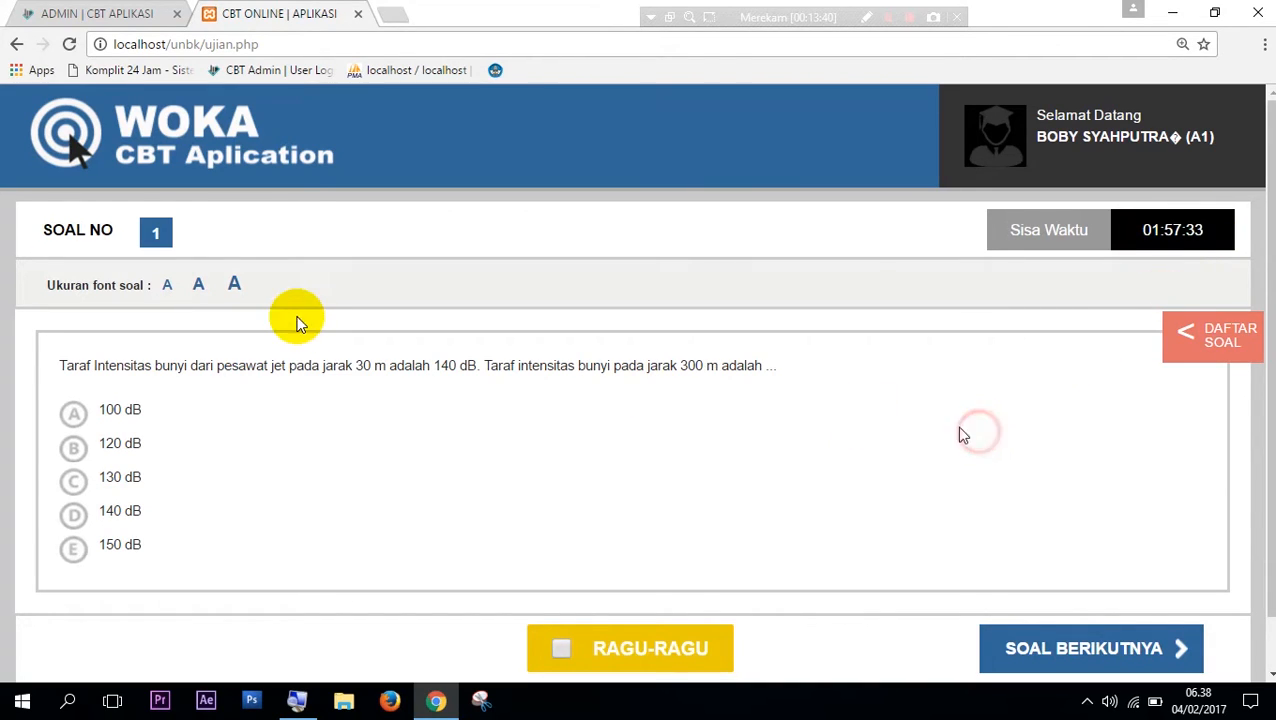
# Launch Firefox, copy the localhost/unbk address from the admin page, and look up a Biologi participant's user name in Daftar Peserta
pyautogui.click(110, 14)
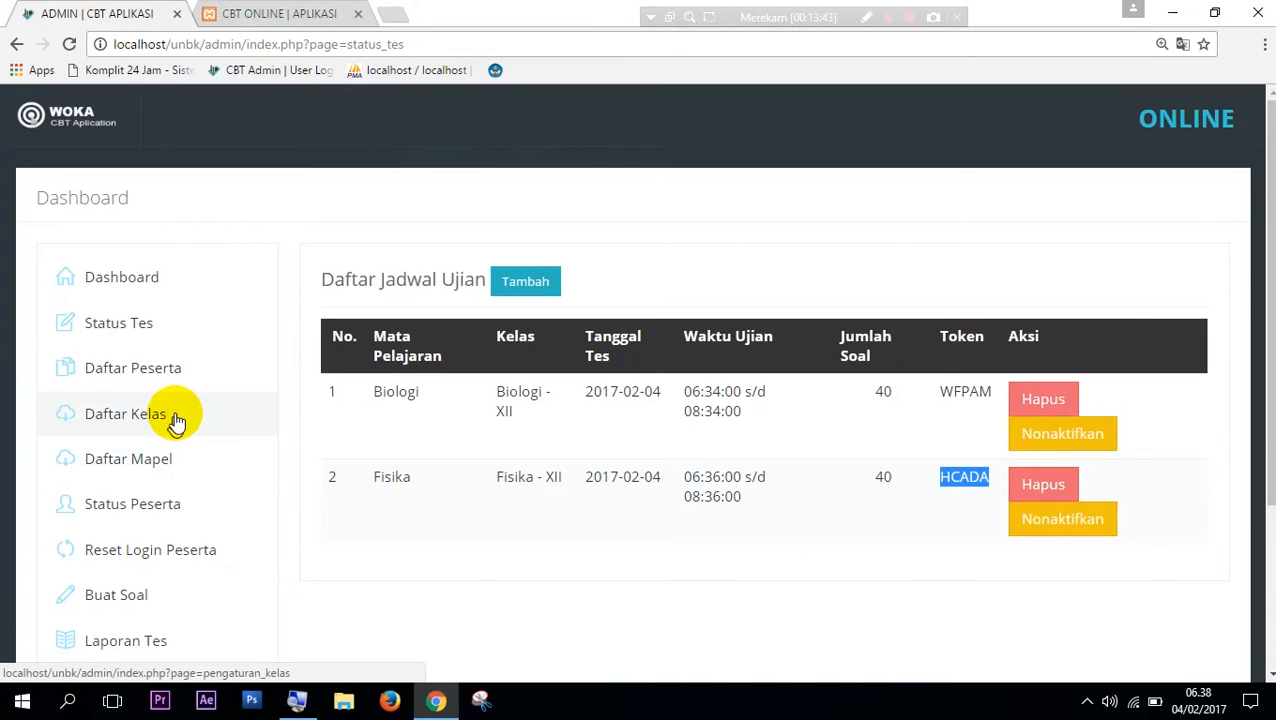
pyautogui.click(189, 380)
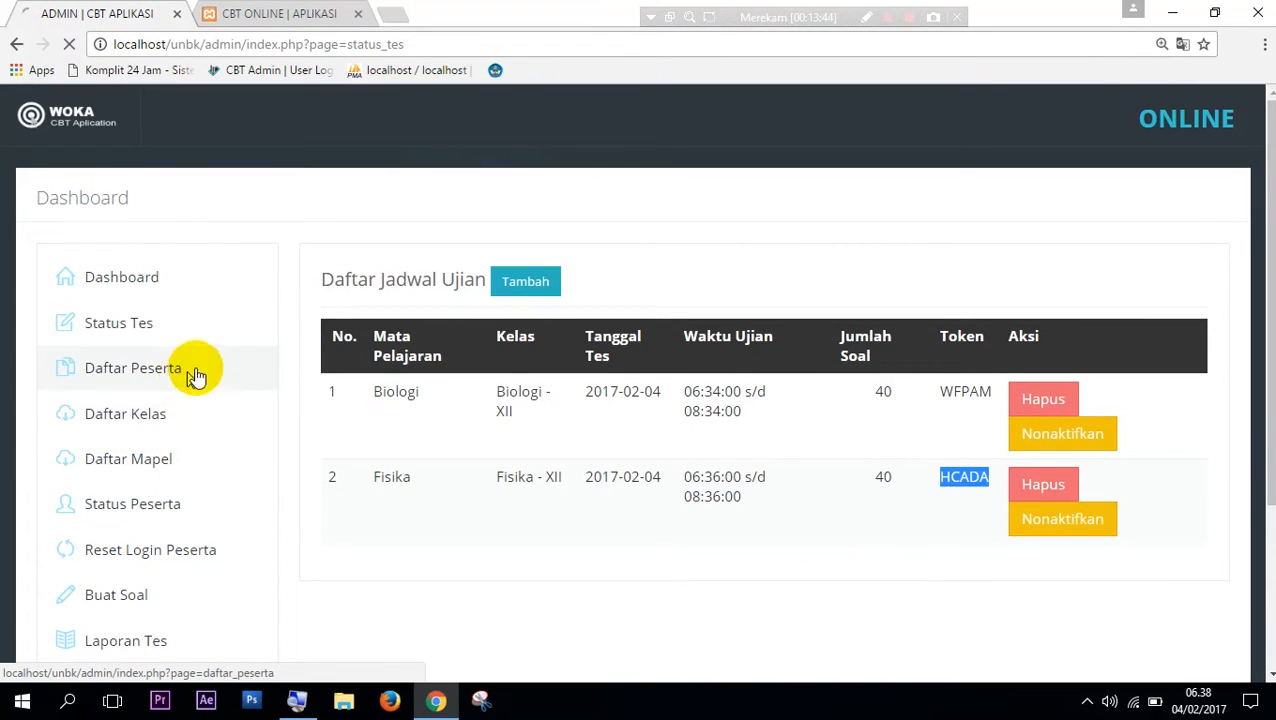
pyautogui.click(395, 699)
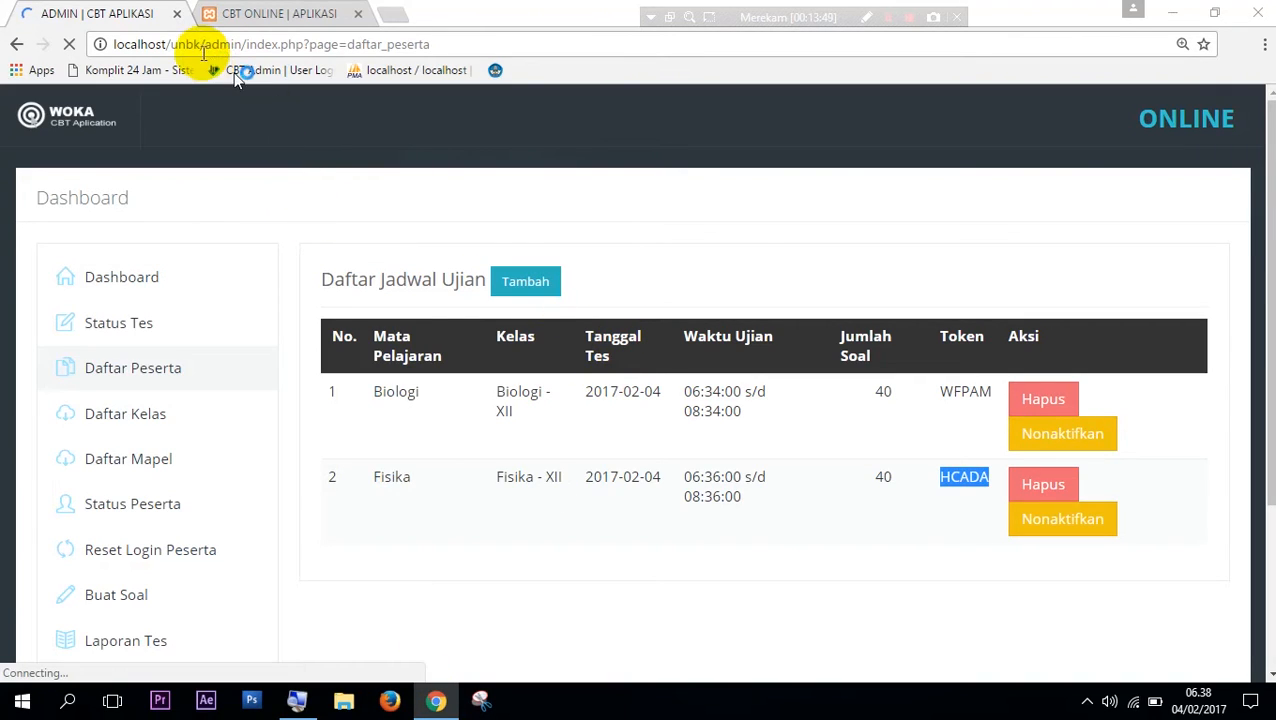
pyautogui.moveTo(200, 46); pyautogui.dragTo(95, 44)
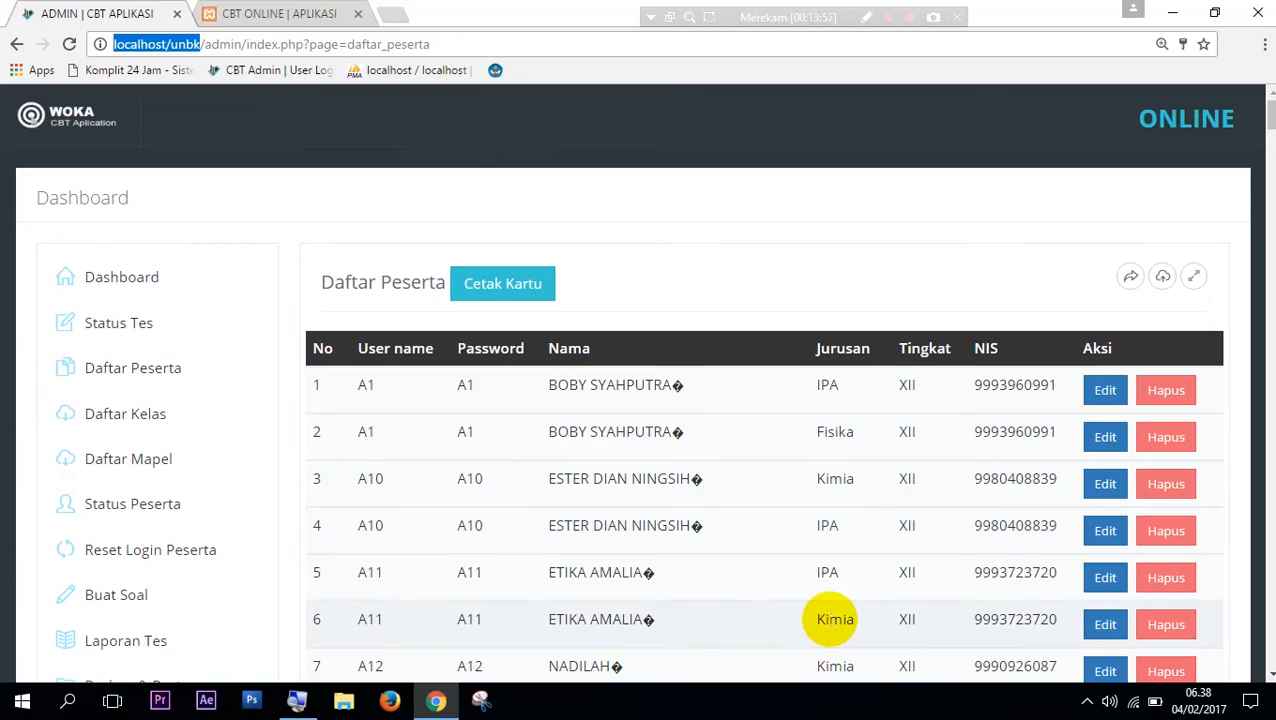
pyautogui.scroll(-3, 829, 619)
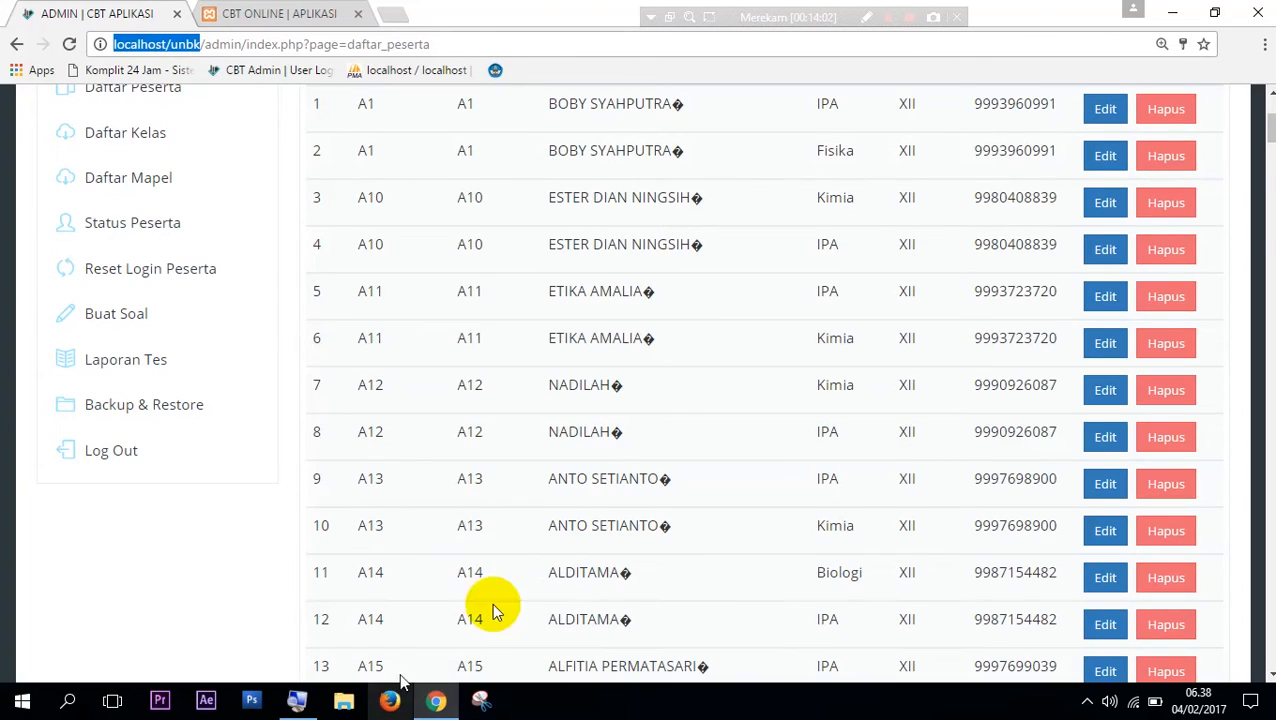
# Switch to Firefox and open the participant login page at localhost/unbk
pyautogui.click(1183, 20)
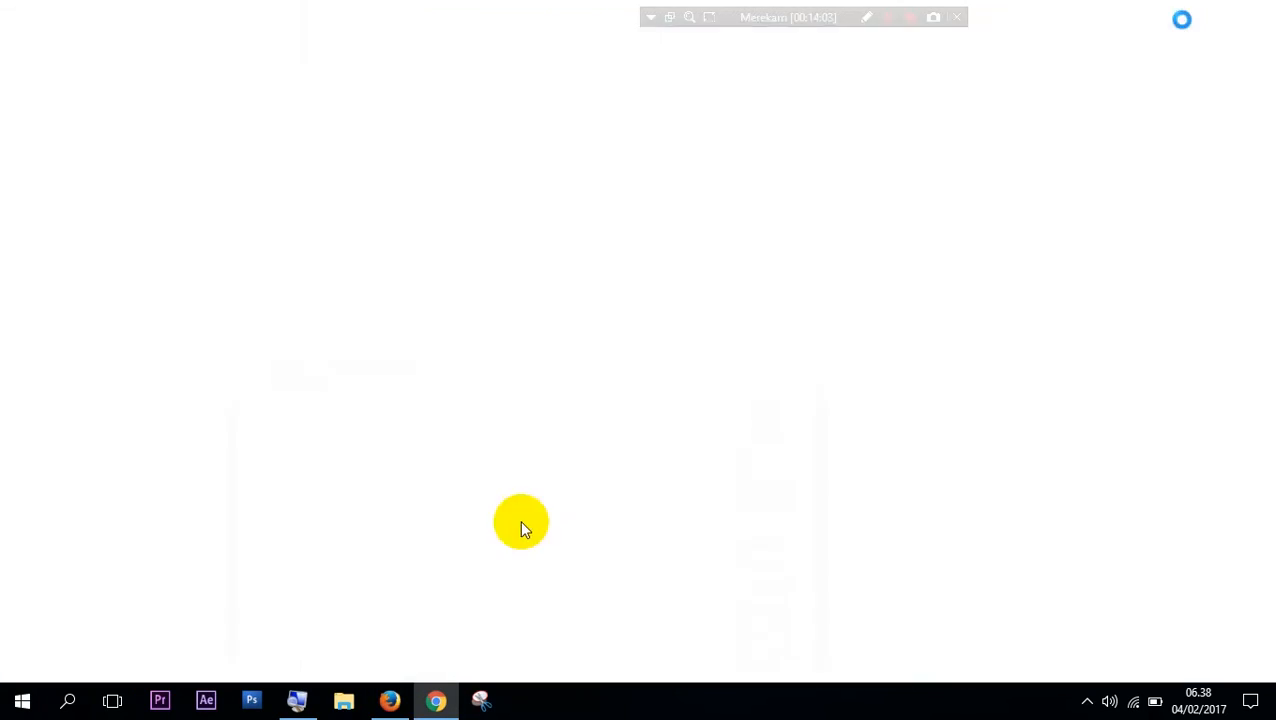
pyautogui.click(237, 40)
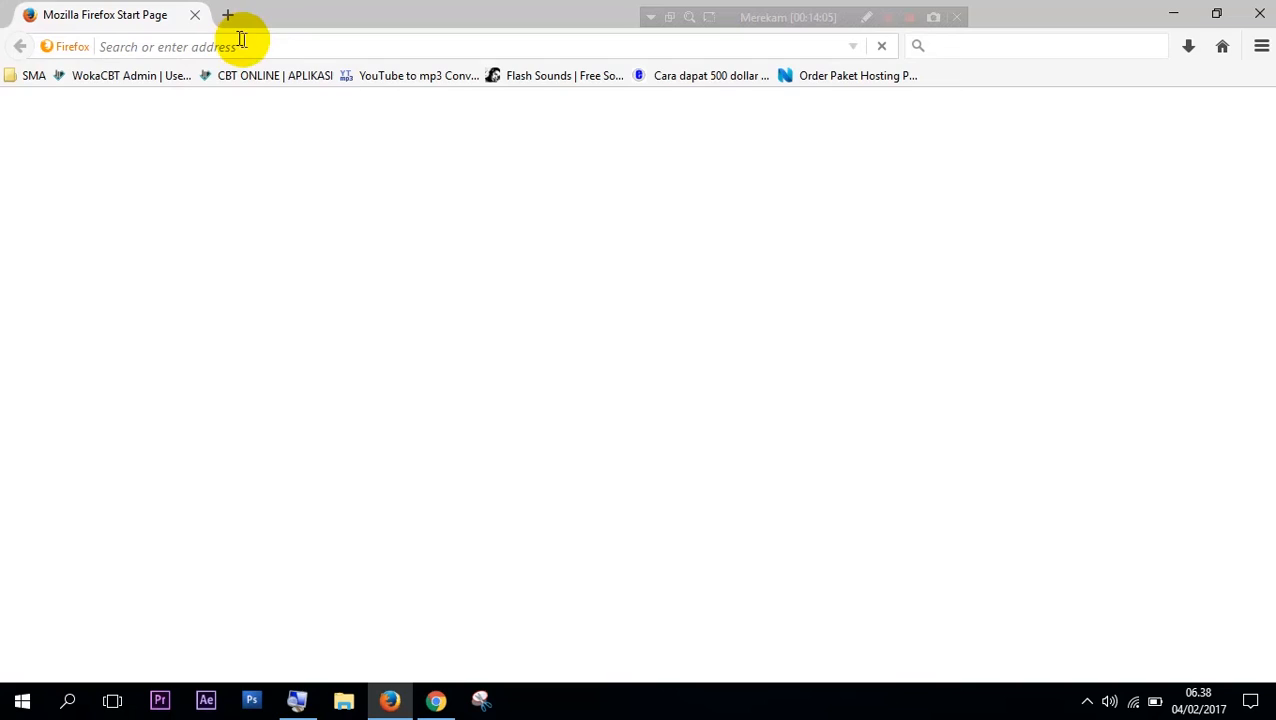
pyautogui.hotkey('ctrl', 'v')
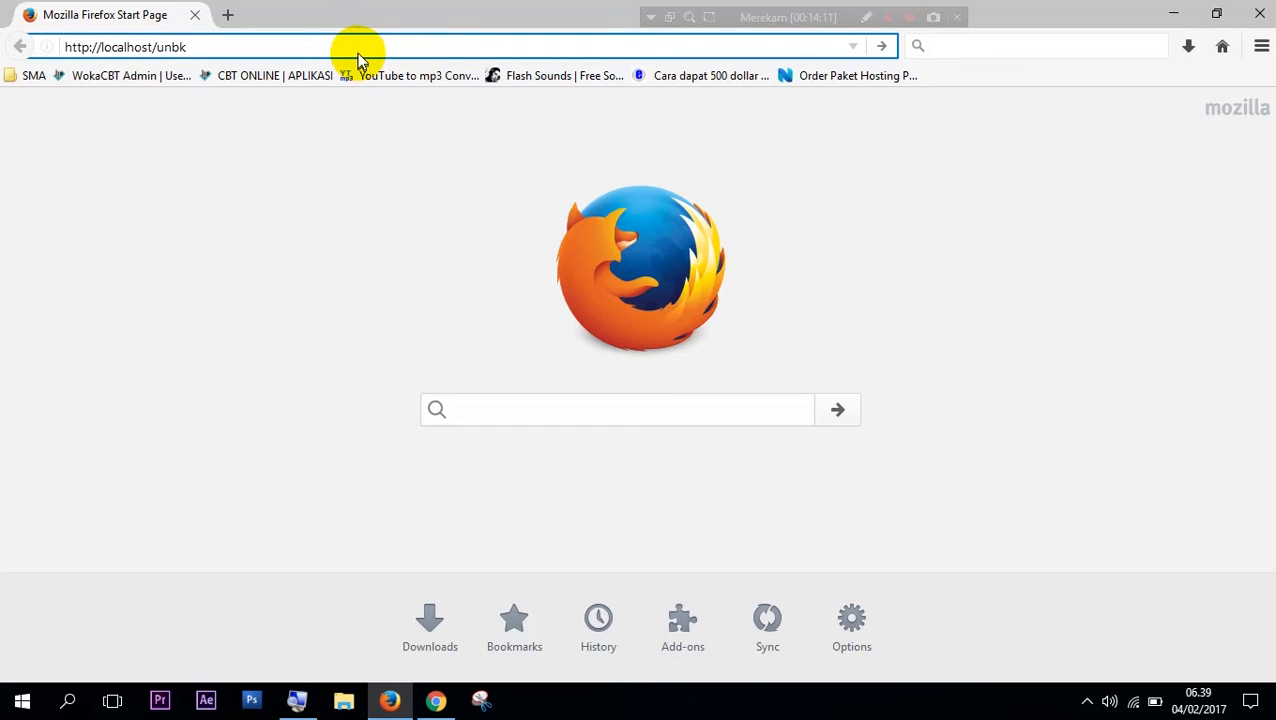
pyautogui.press('Return')
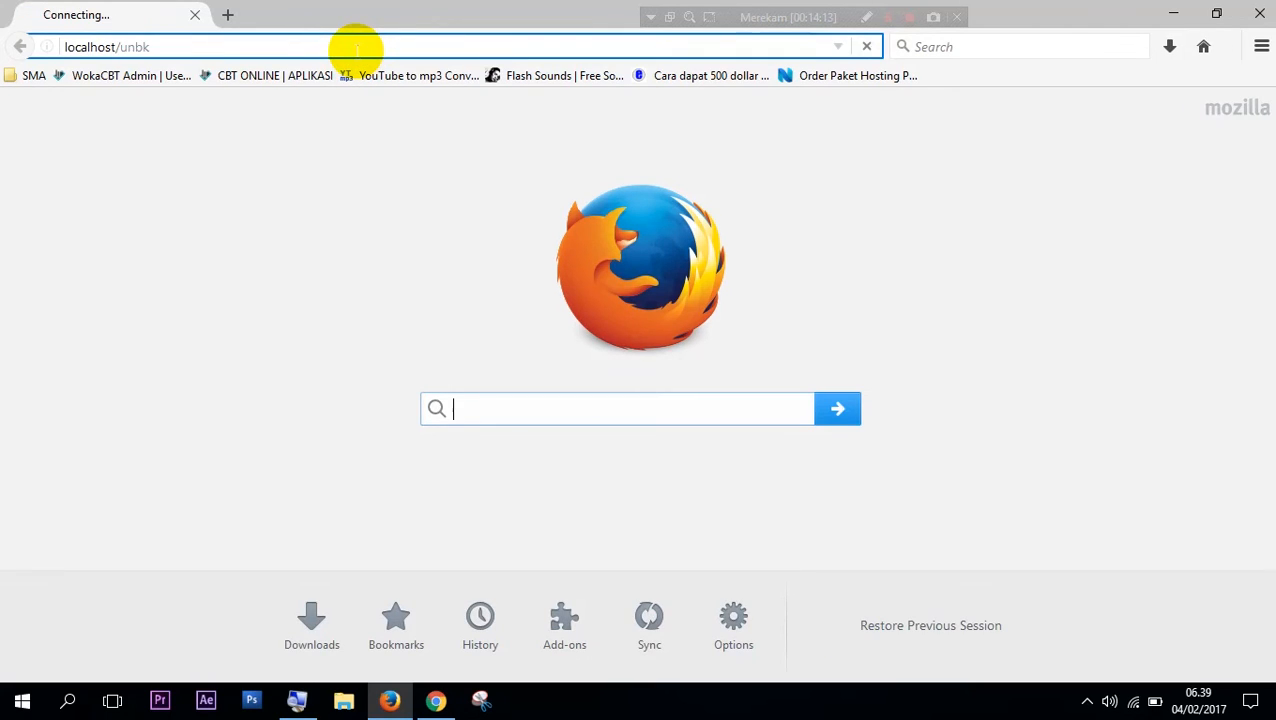
pyautogui.click(355, 47)
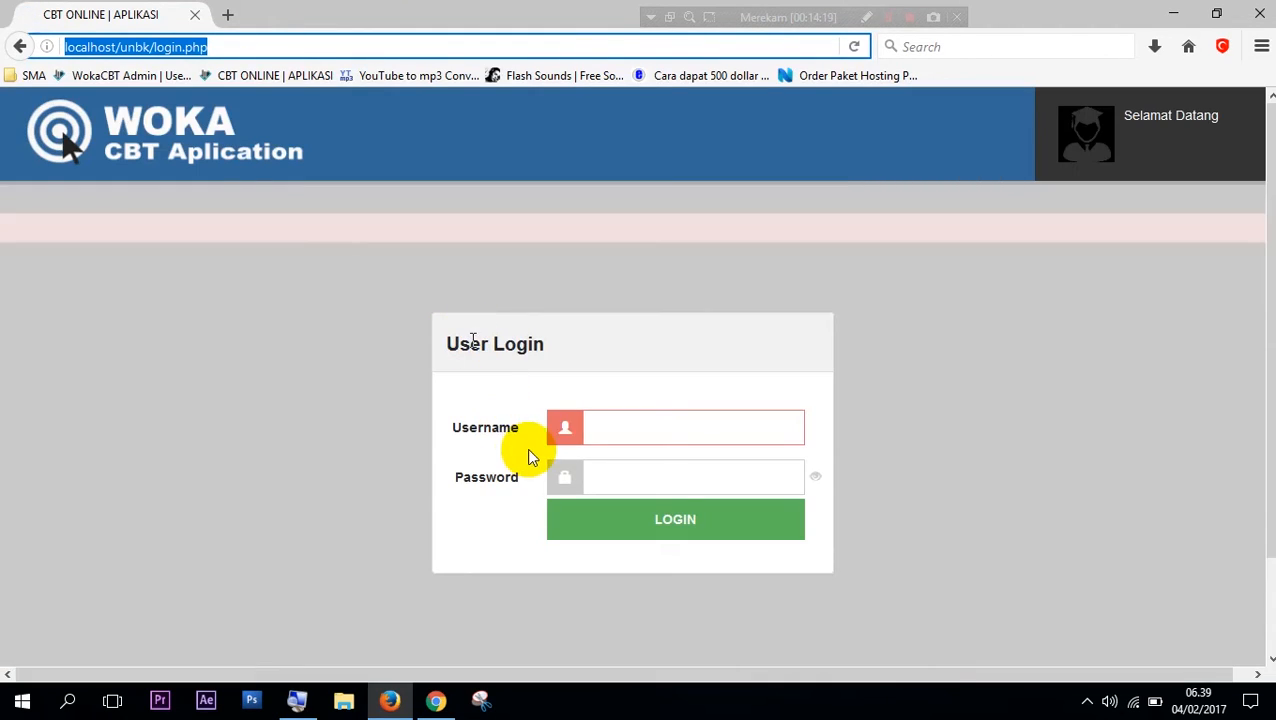
# Log in with the Biologi participant's user name and password and dismiss the offer to remember the login
pyautogui.click(659, 428)
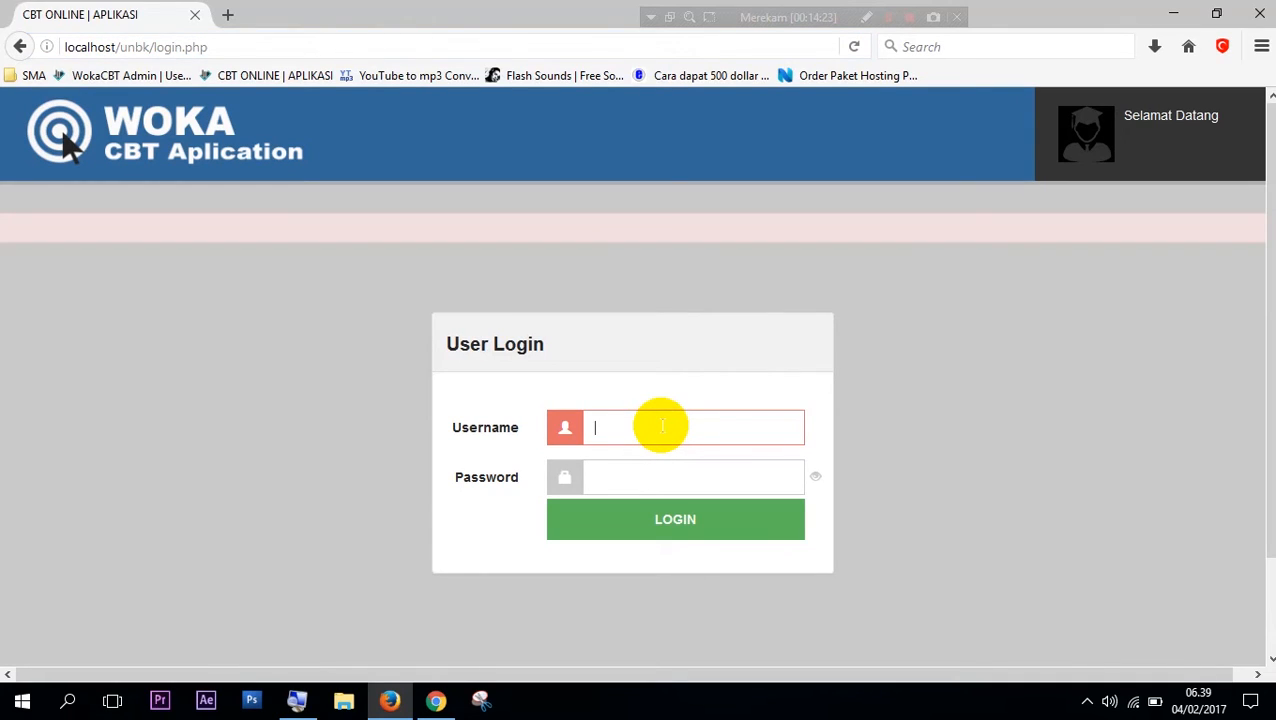
pyautogui.click(659, 427)
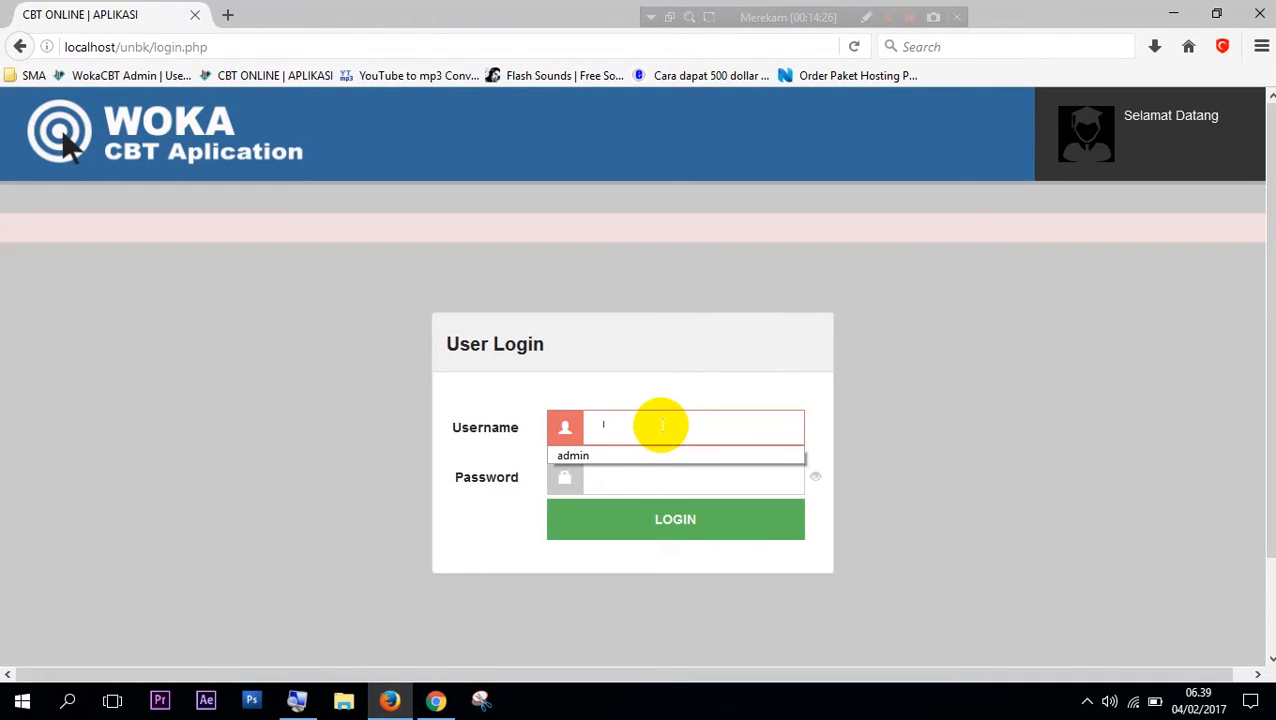
pyautogui.click(662, 426)
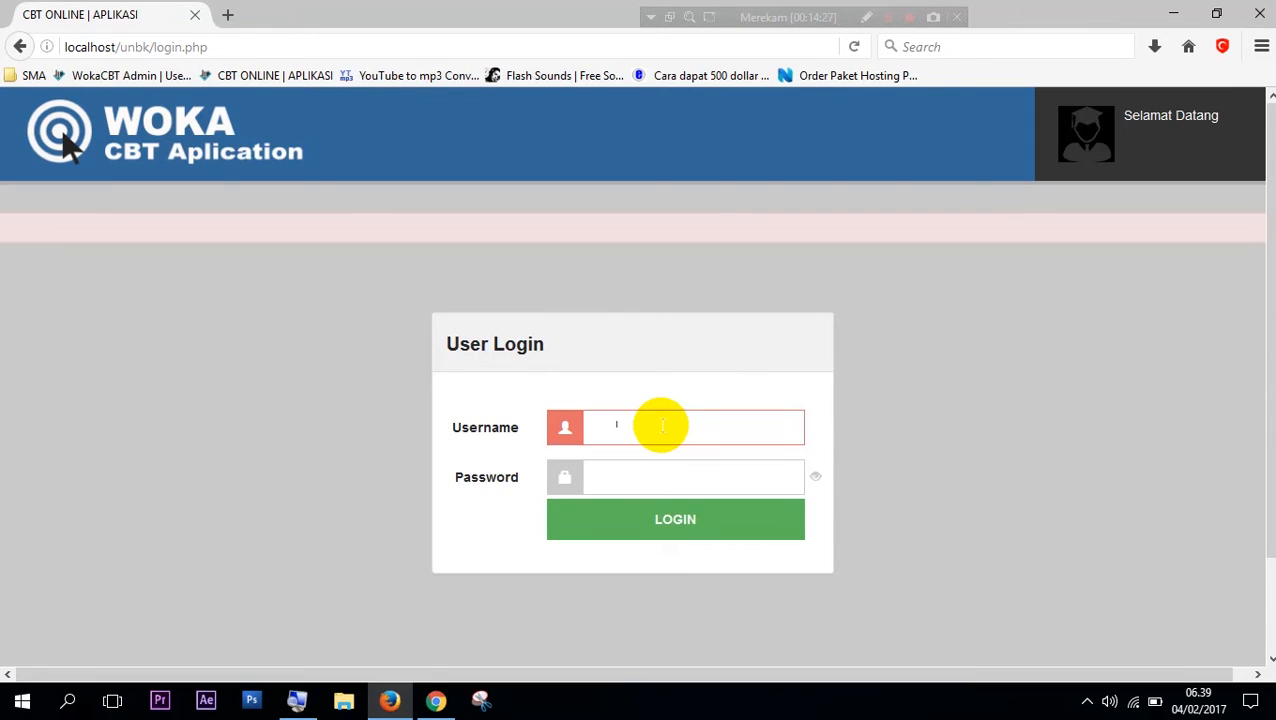
pyautogui.click(661, 427)
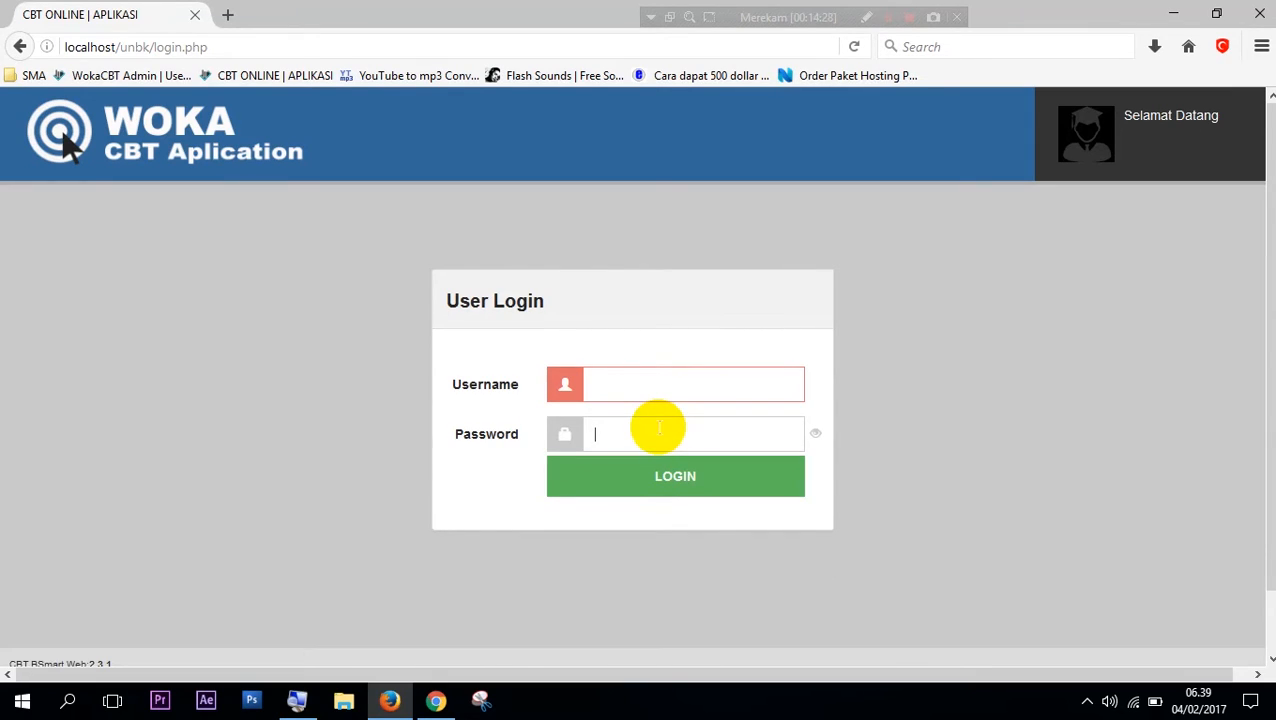
pyautogui.click(684, 480)
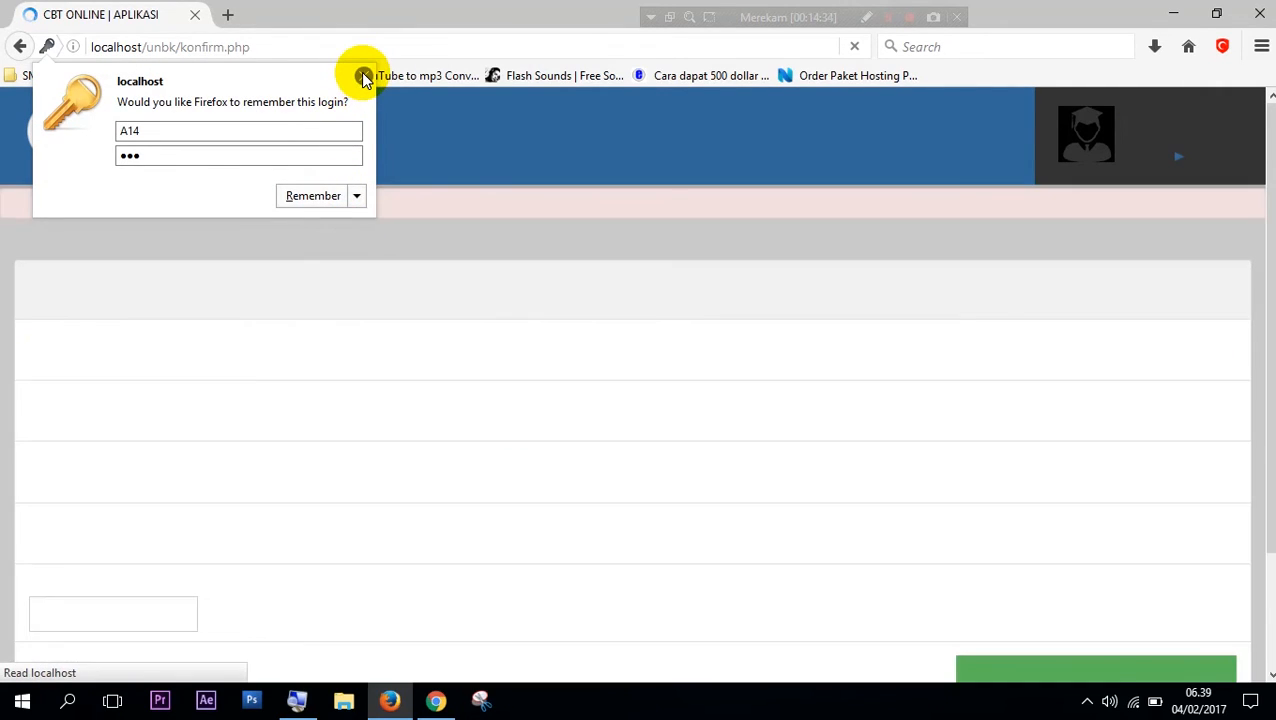
pyautogui.click(363, 79)
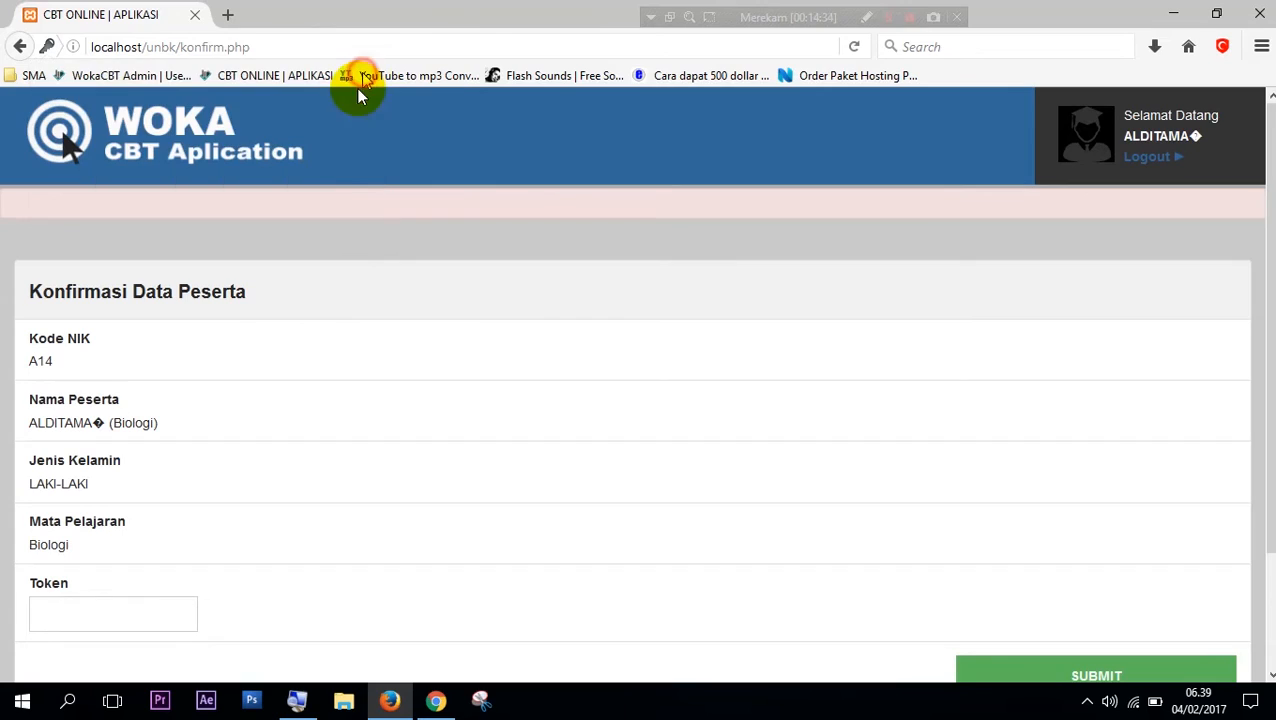
# Switch to Chrome, open the exam schedule list in Status Tes, and copy the Biologi schedule's token
pyautogui.click(116, 619)
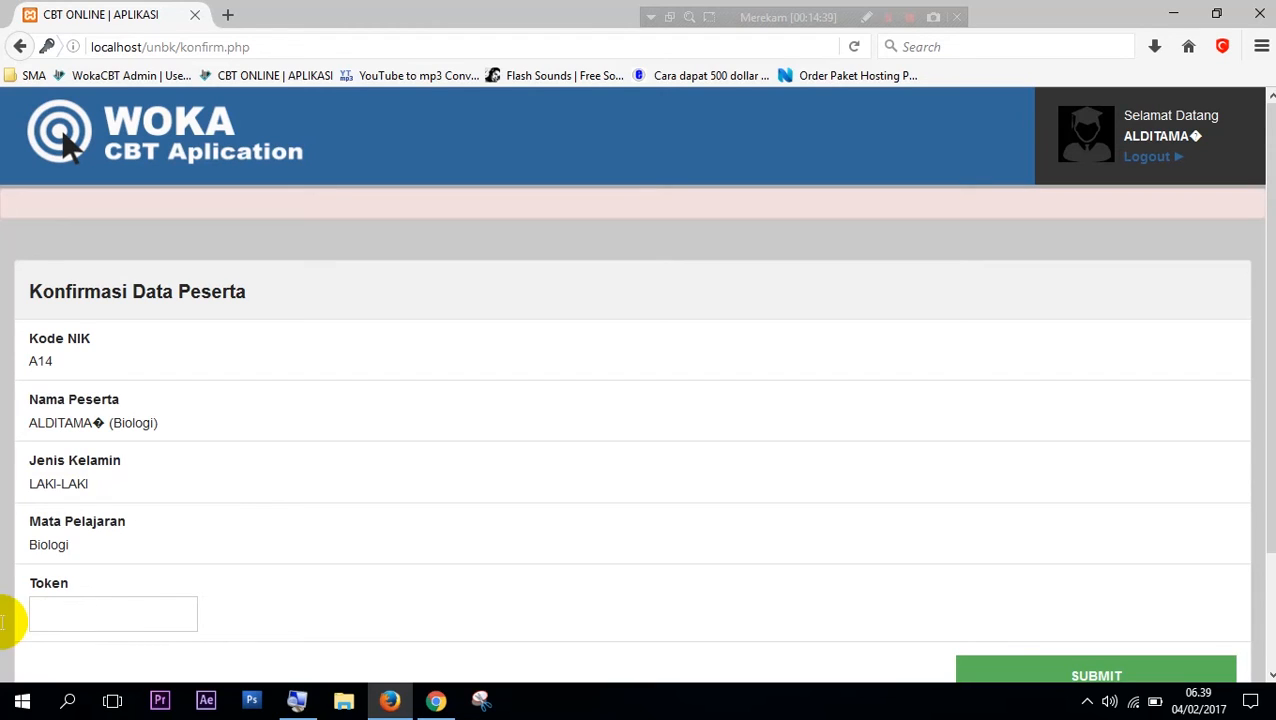
pyautogui.click(435, 702)
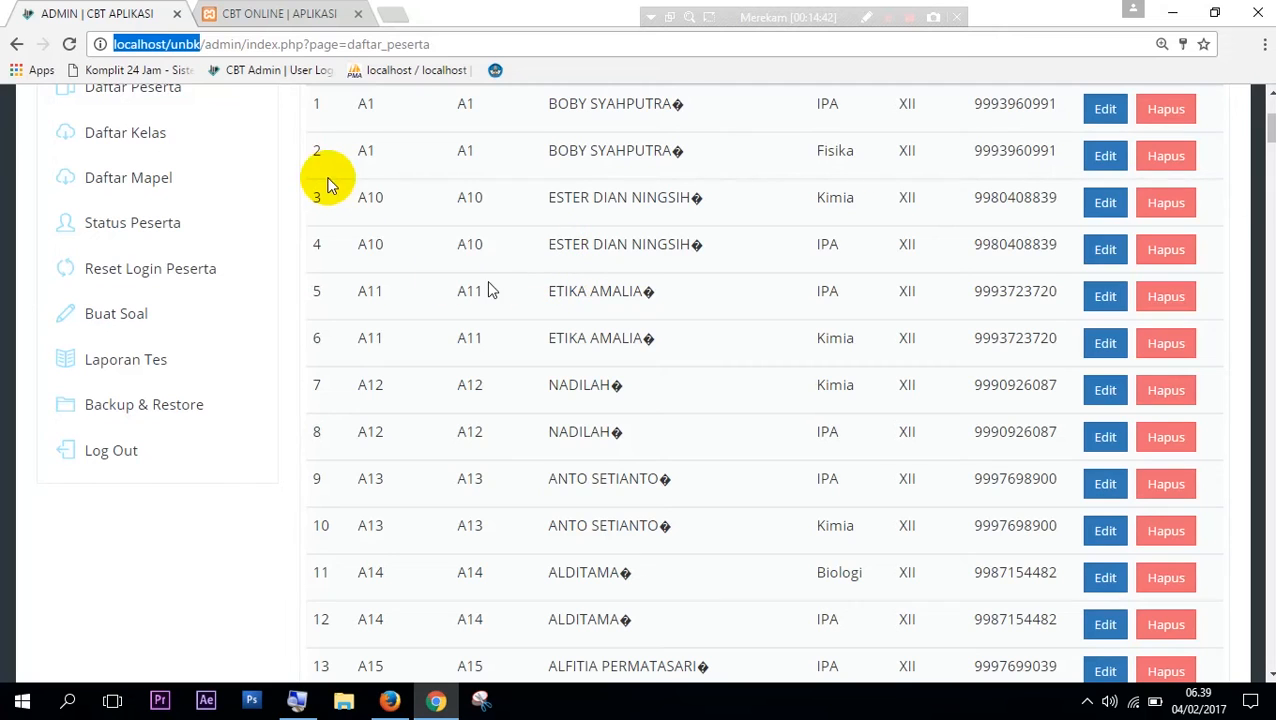
pyautogui.click(288, 17)
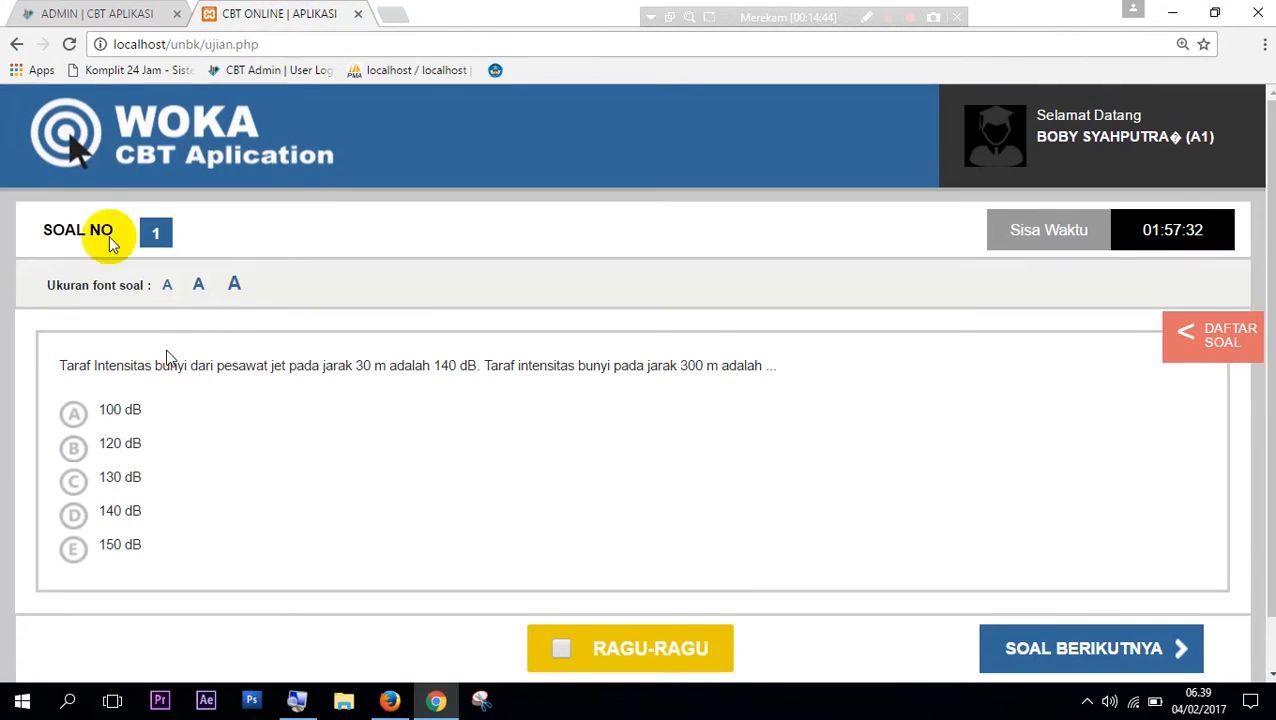
pyautogui.click(80, 10)
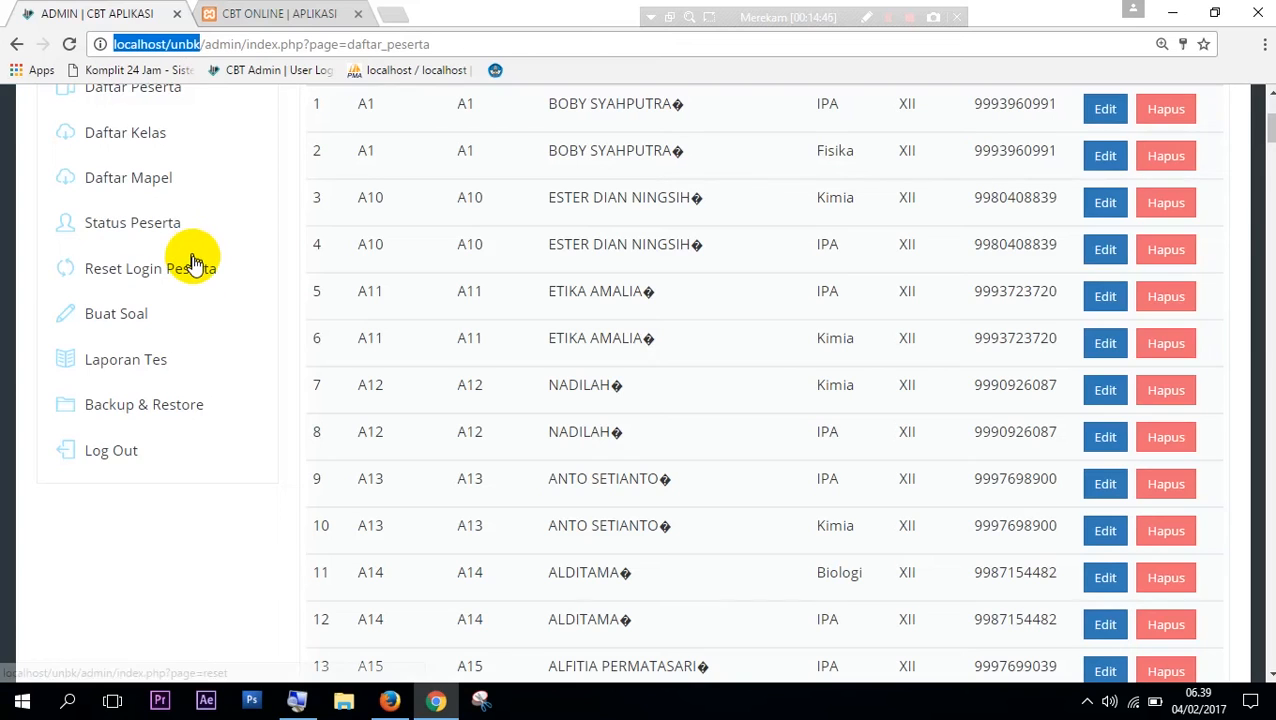
pyautogui.scroll(3, 182, 222)
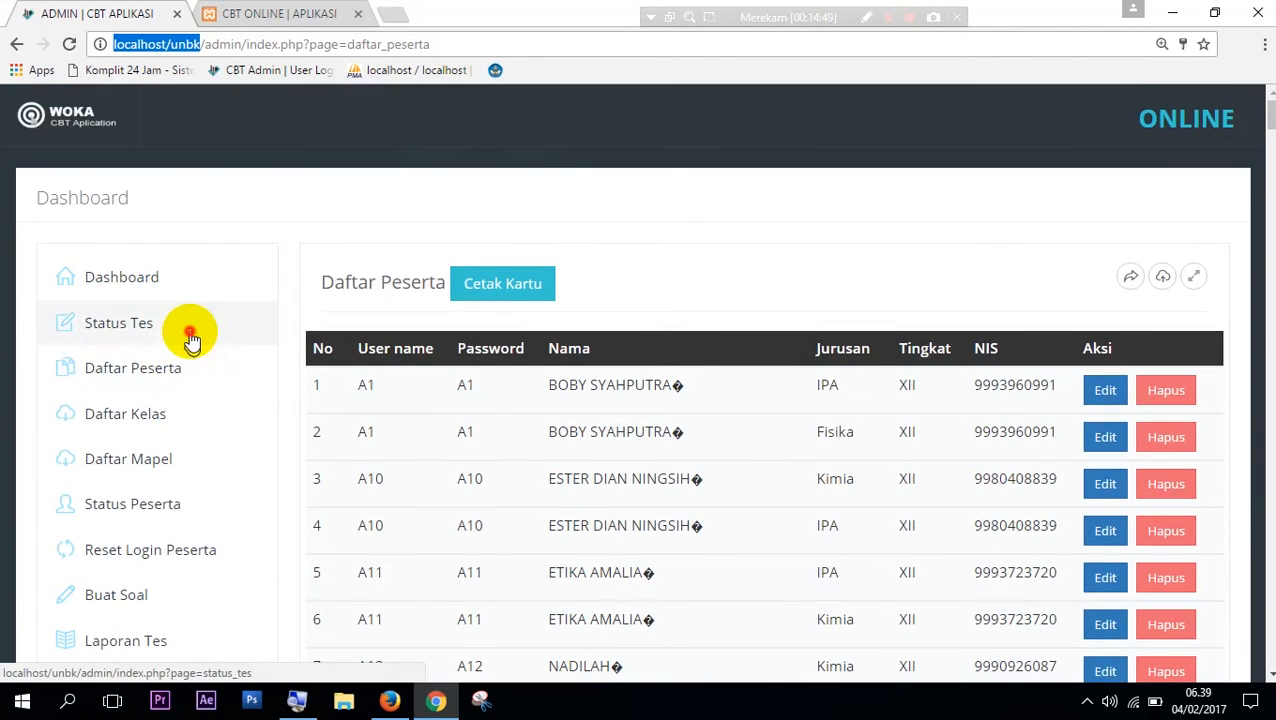
pyautogui.click(178, 326)
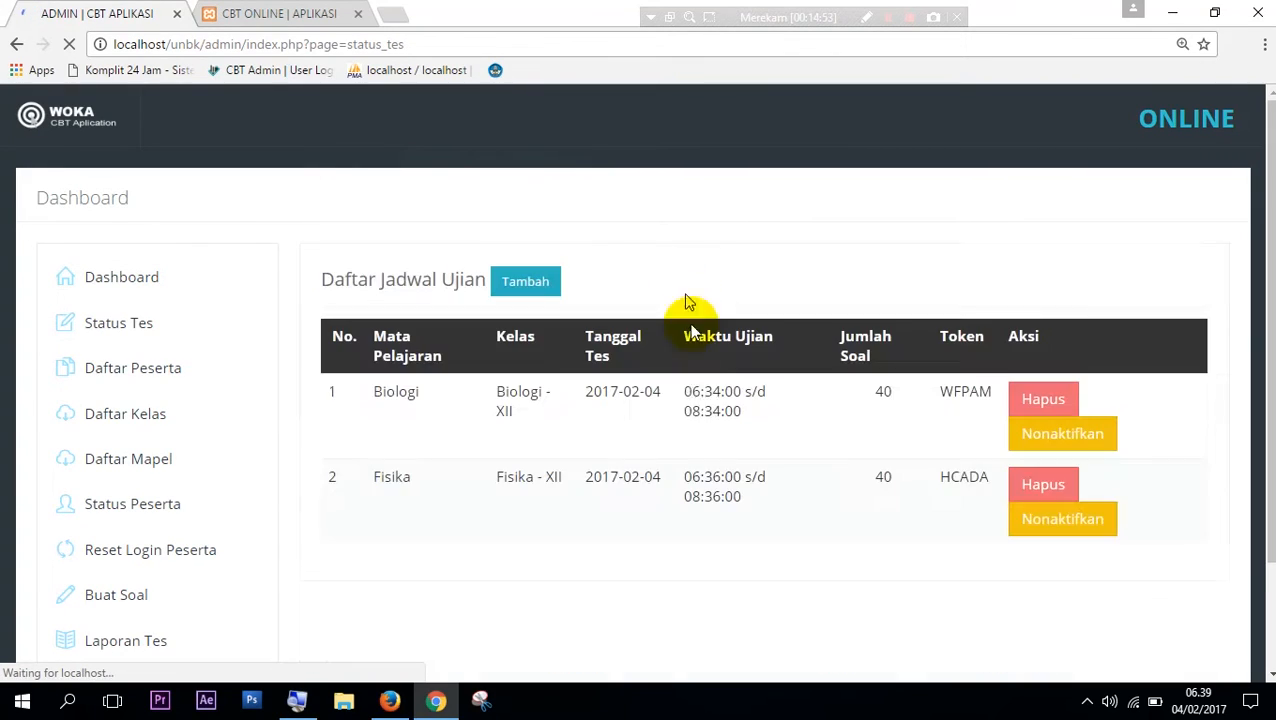
pyautogui.click(950, 397)
pyautogui.doubleClick(989, 390)
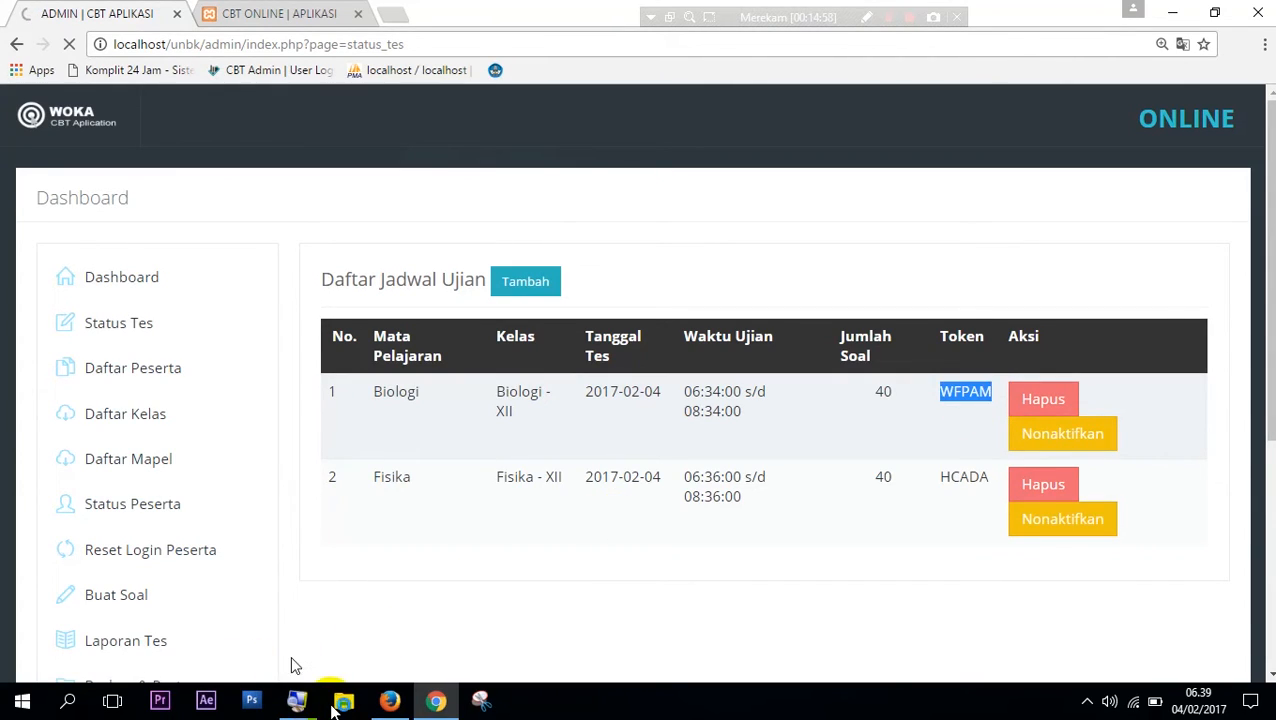
# Return to Firefox, submit the Biologi participant's confirmation with the copied exam token in the Token field, and start the test
pyautogui.click(386, 705)
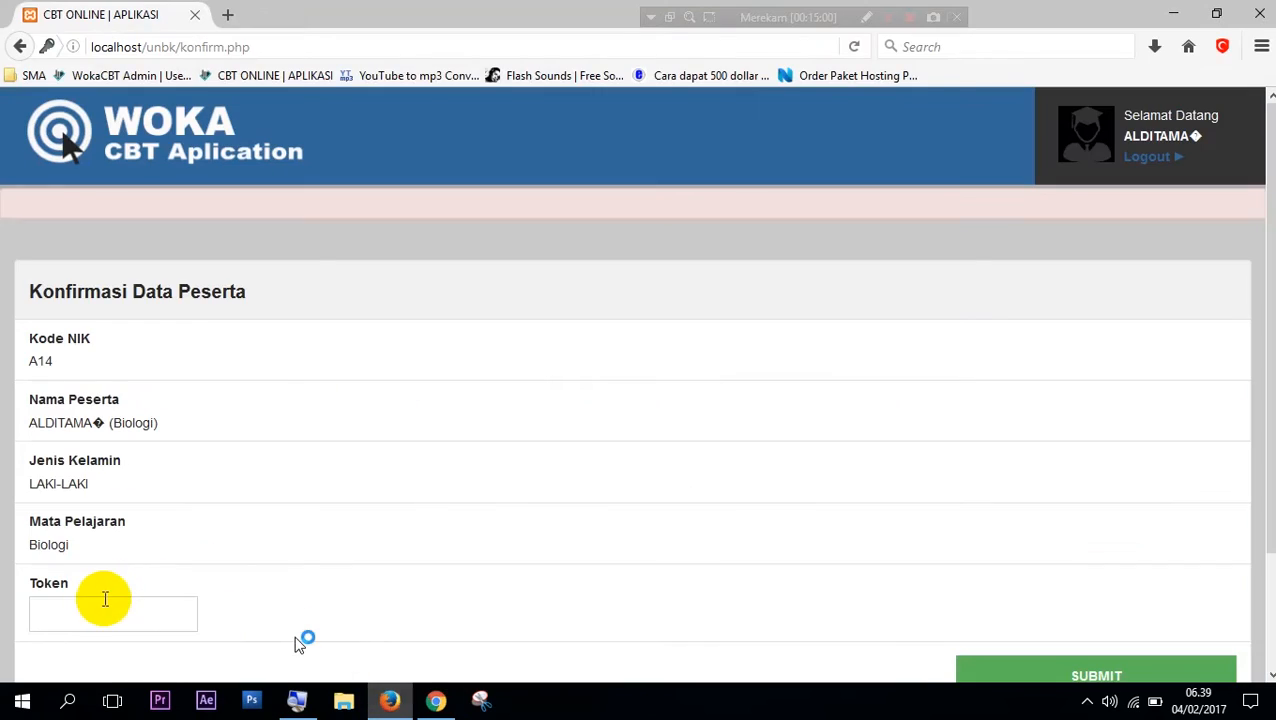
pyautogui.click(133, 605)
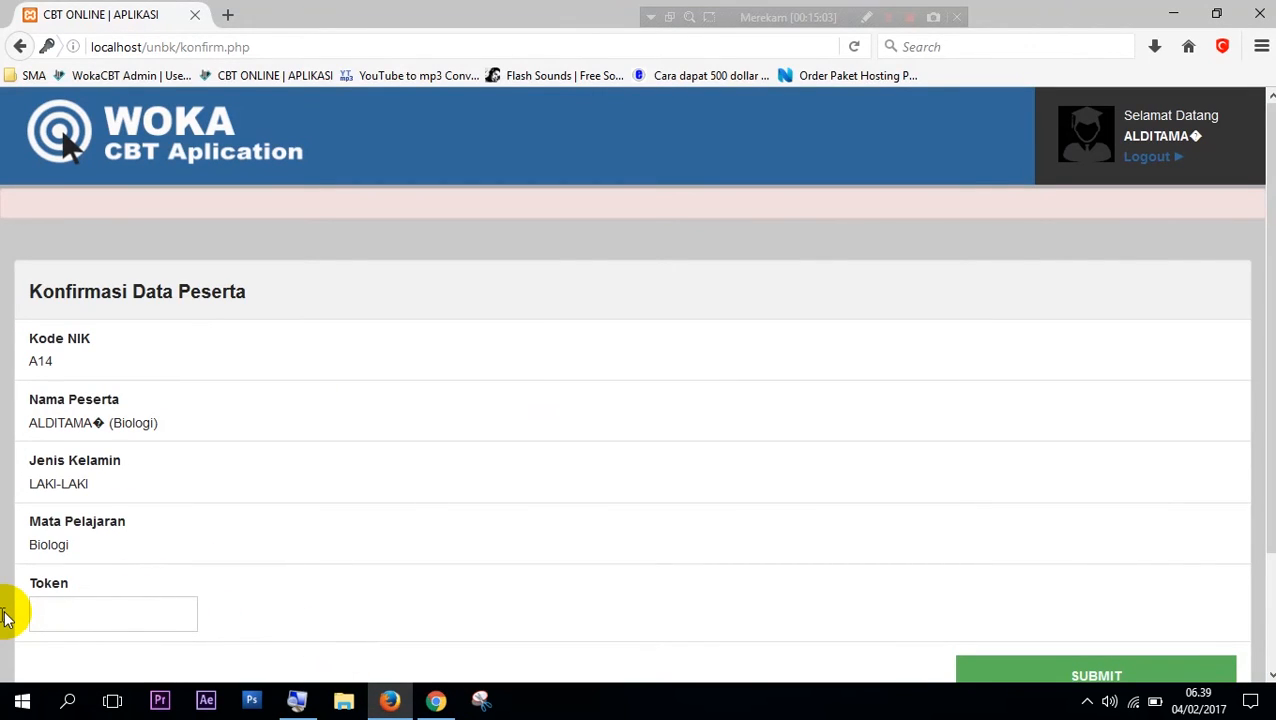
pyautogui.click(1137, 678)
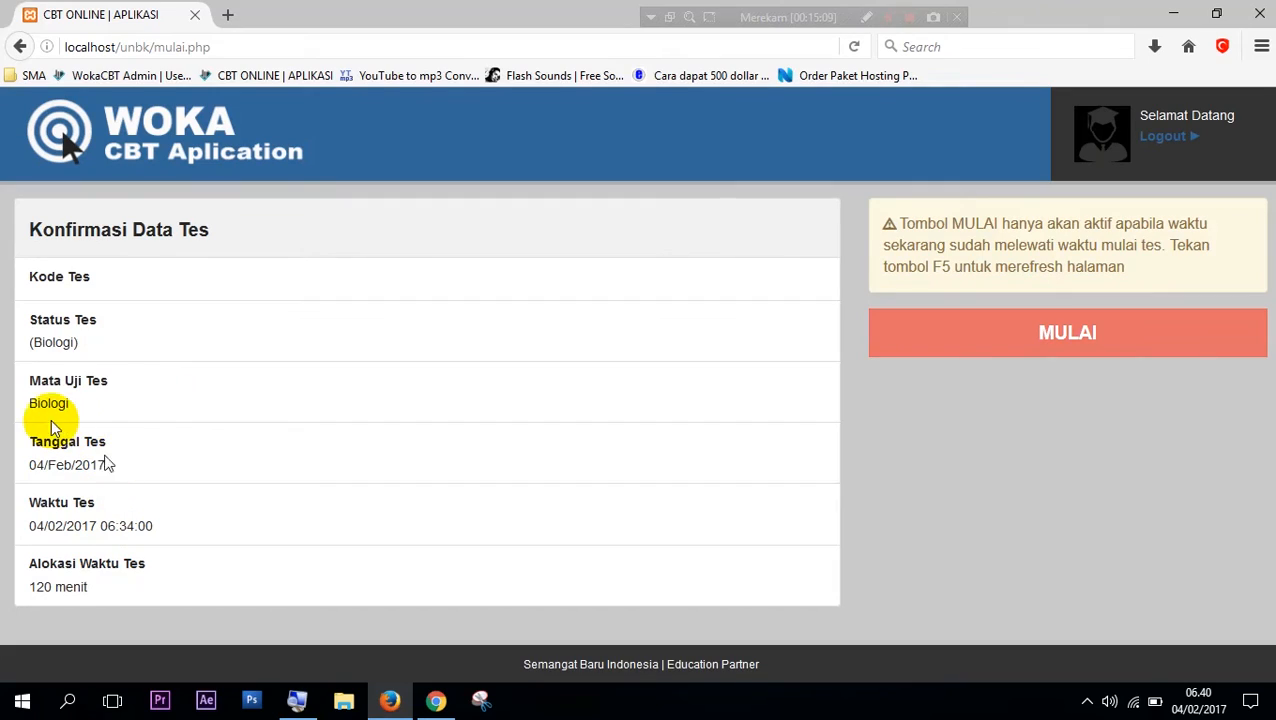
pyautogui.moveTo(45, 401); pyautogui.dragTo(125, 410)
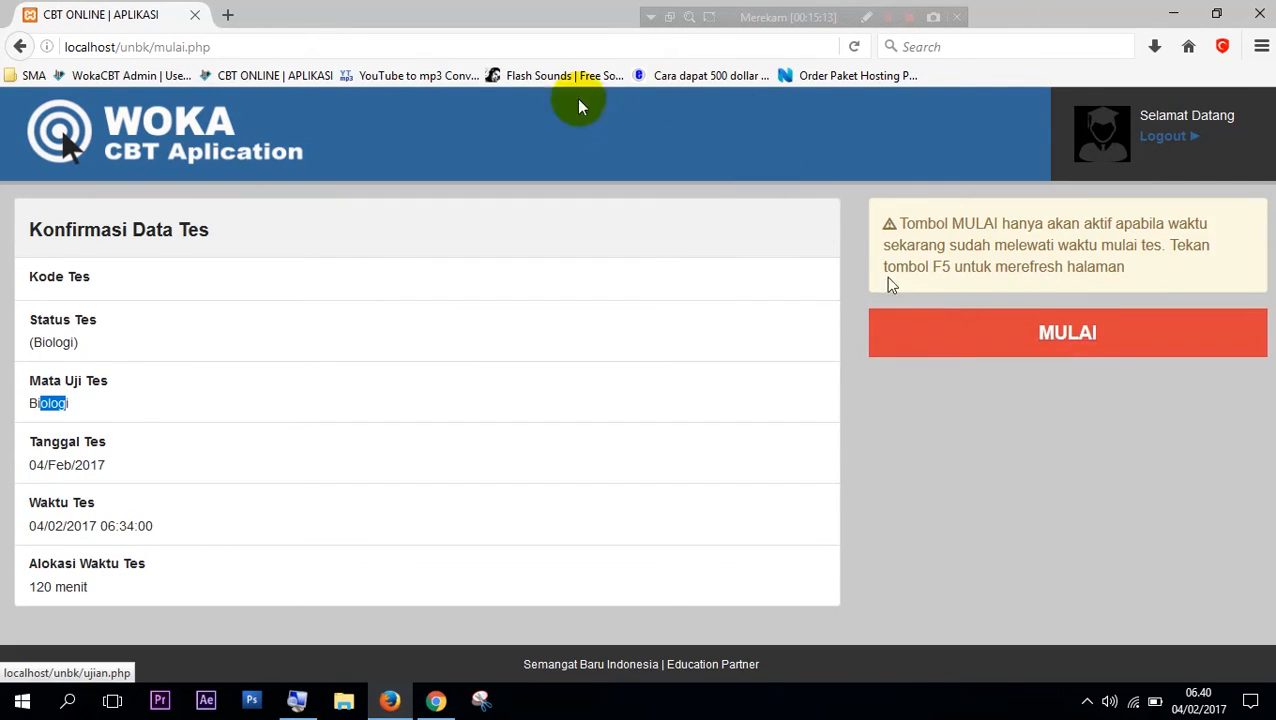
pyautogui.click(1015, 345)
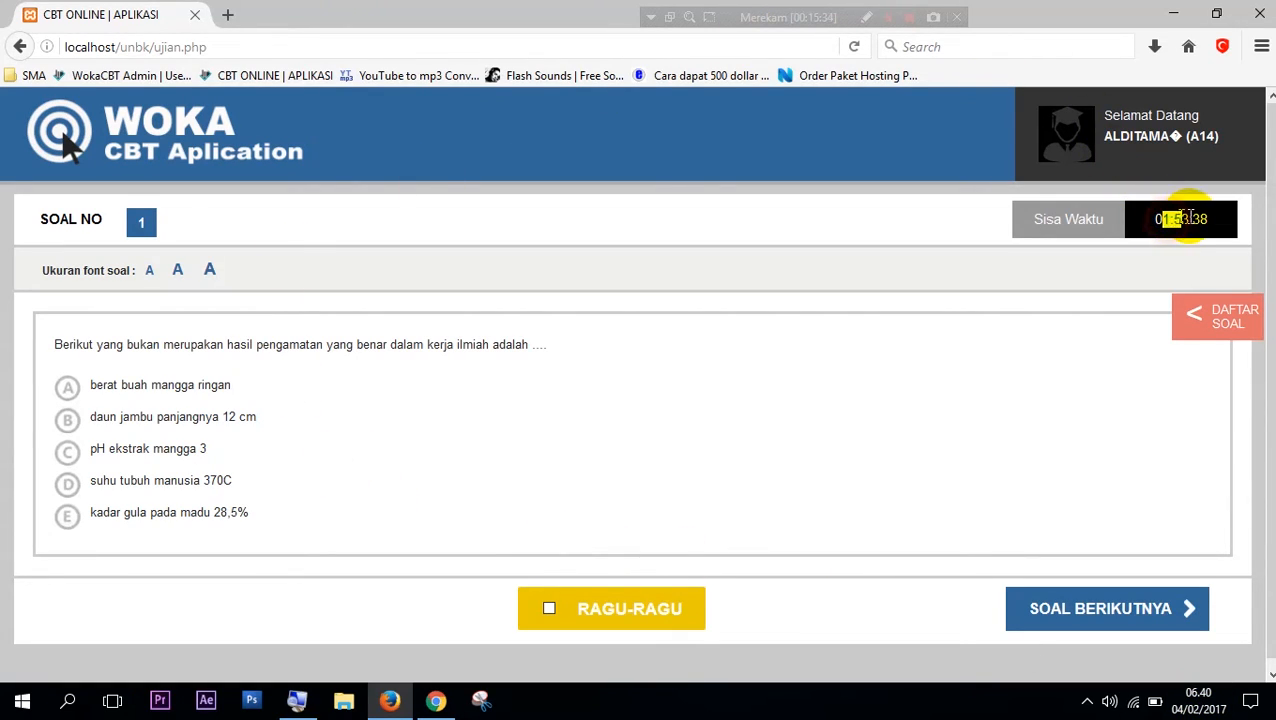
# Switch to the Fisika exam in Chrome, advance to question 2, and look through the full question list
pyautogui.click(443, 693)
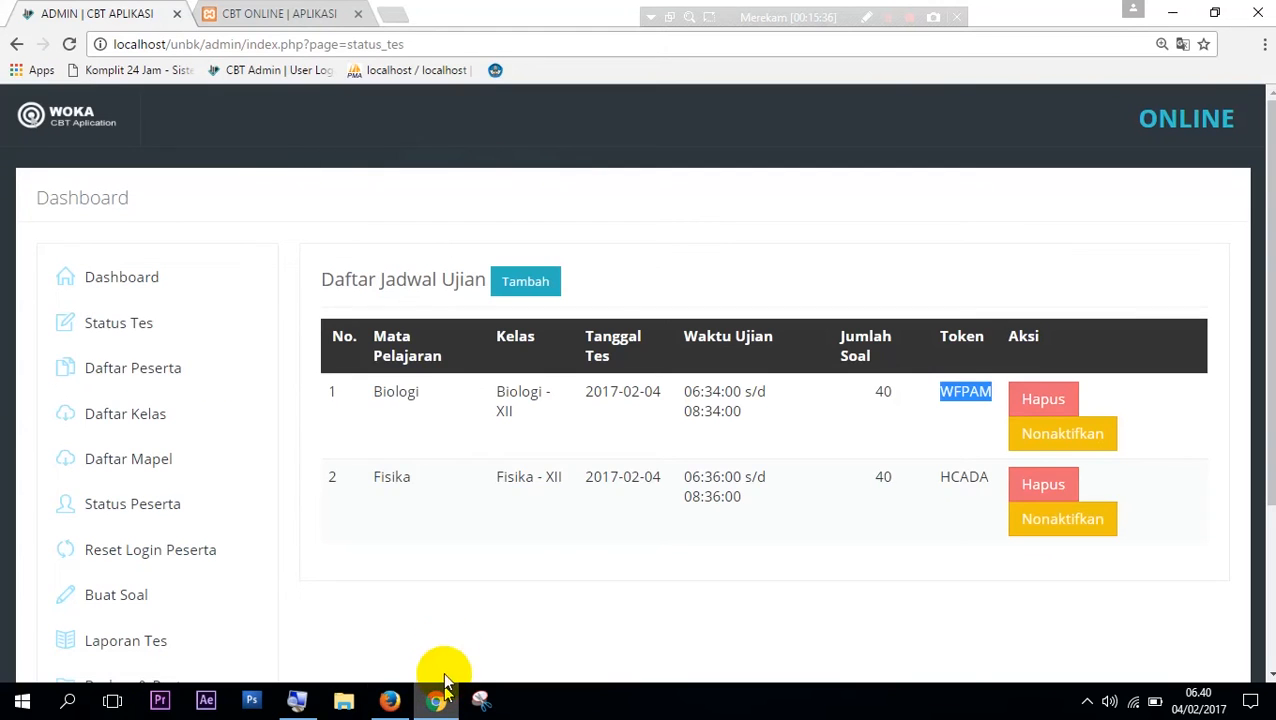
pyautogui.click(273, 12)
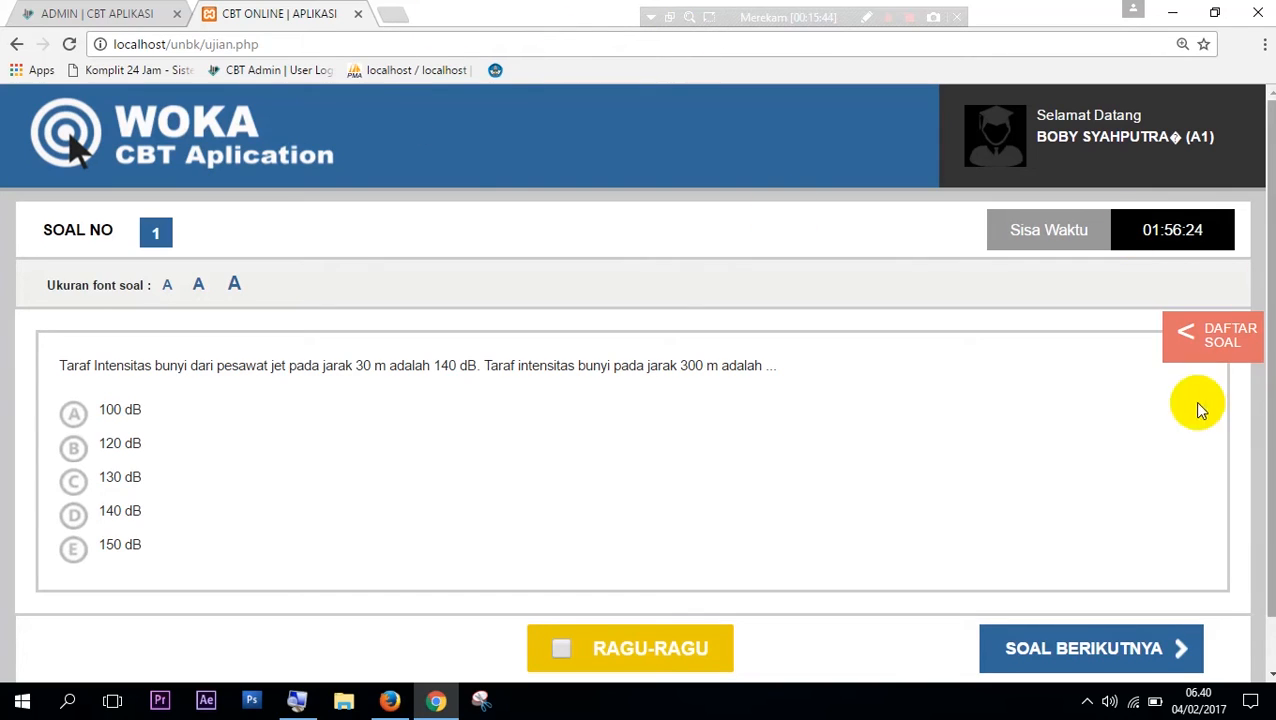
pyautogui.click(1137, 652)
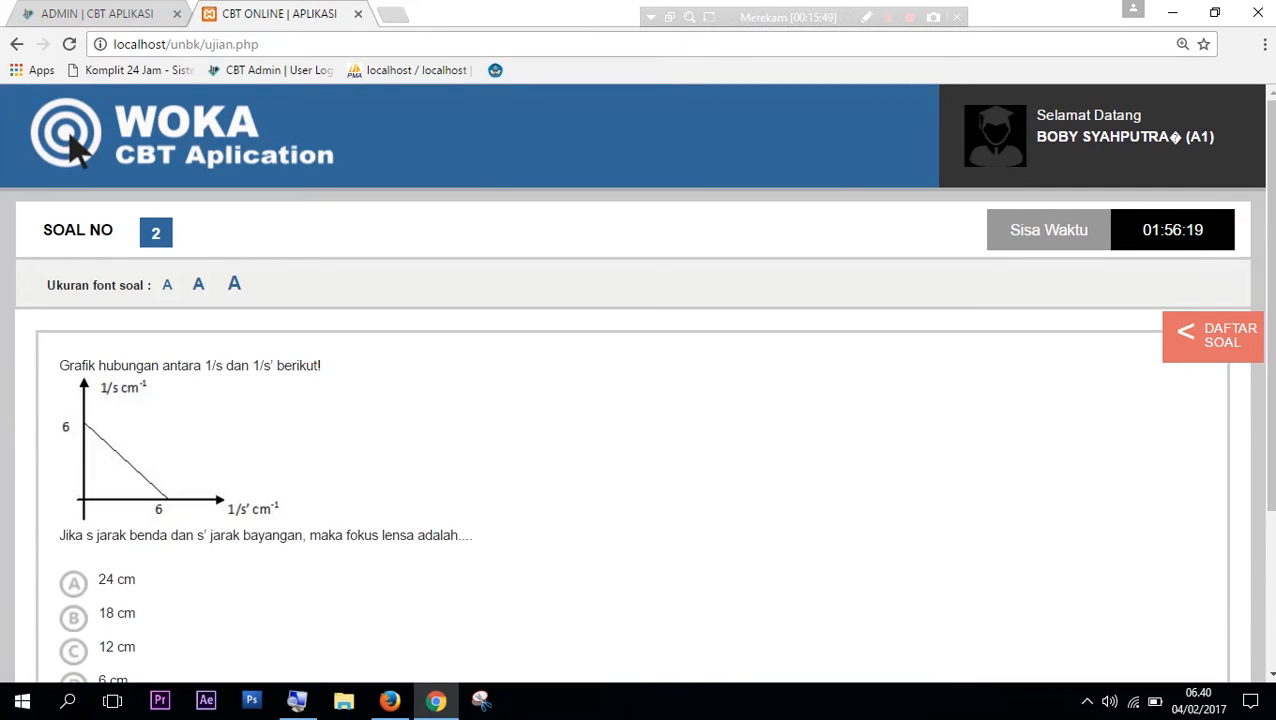
pyautogui.scroll(-1, 1200, 240)
pyautogui.scroll(-2, 1219, 330)
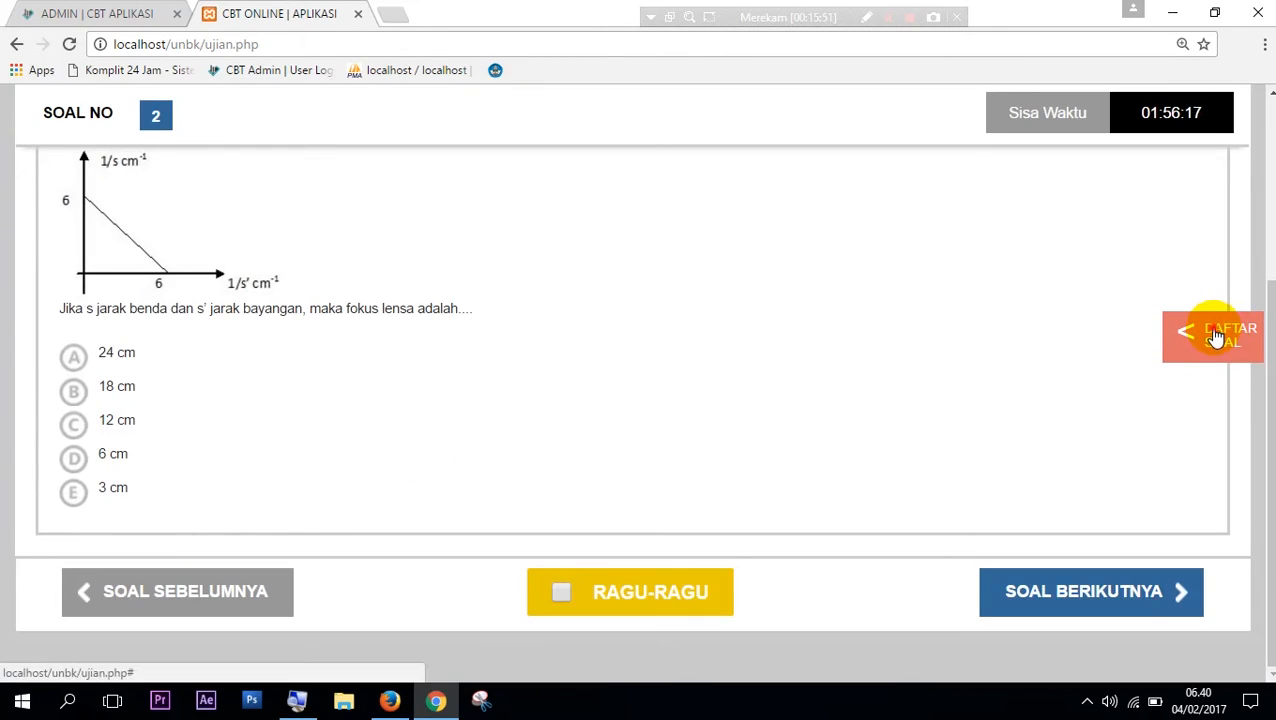
pyautogui.click(1219, 333)
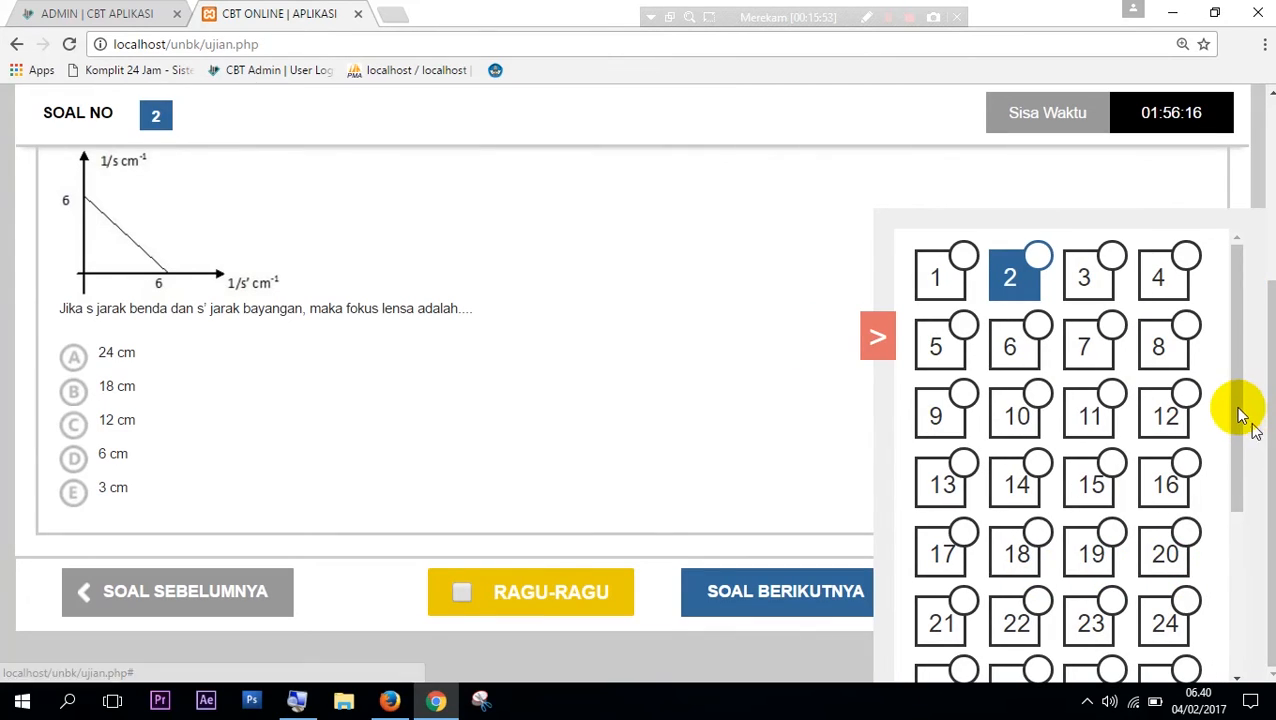
pyautogui.scroll(-3, 1242, 642)
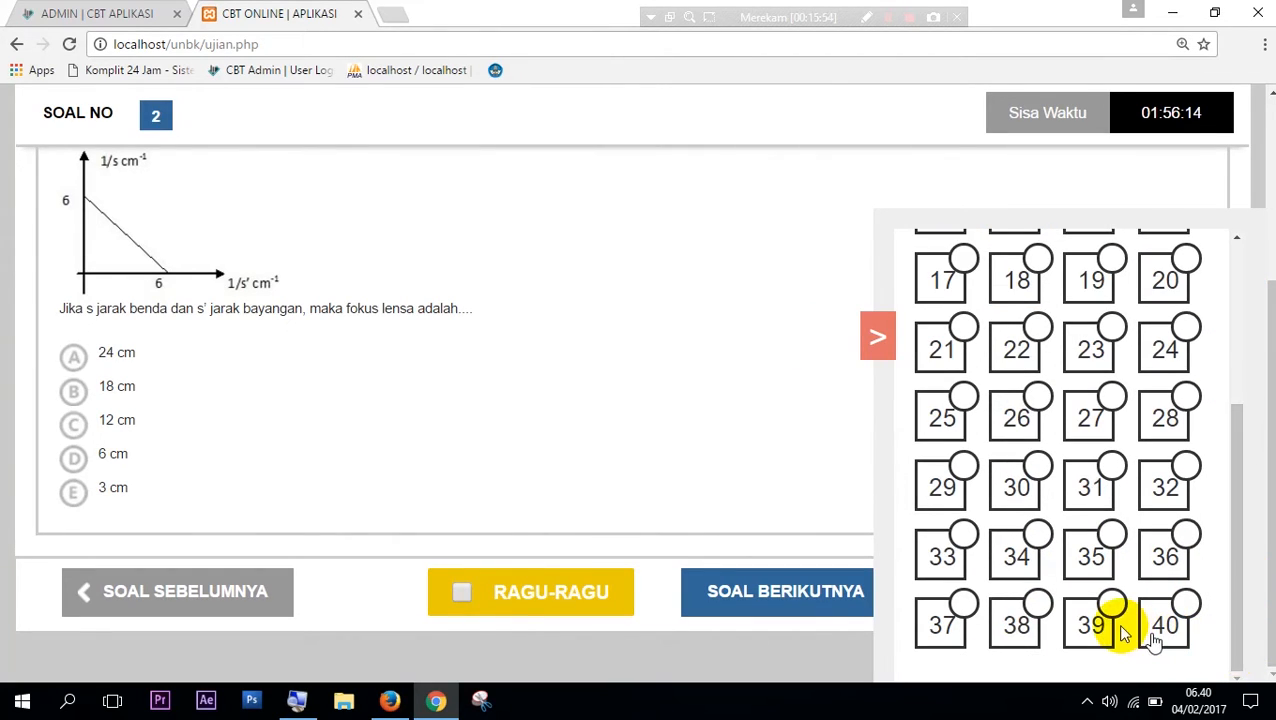
# Answer Fisika question 2 with option D, 6 cm, and go on to question 3
pyautogui.click(65, 467)
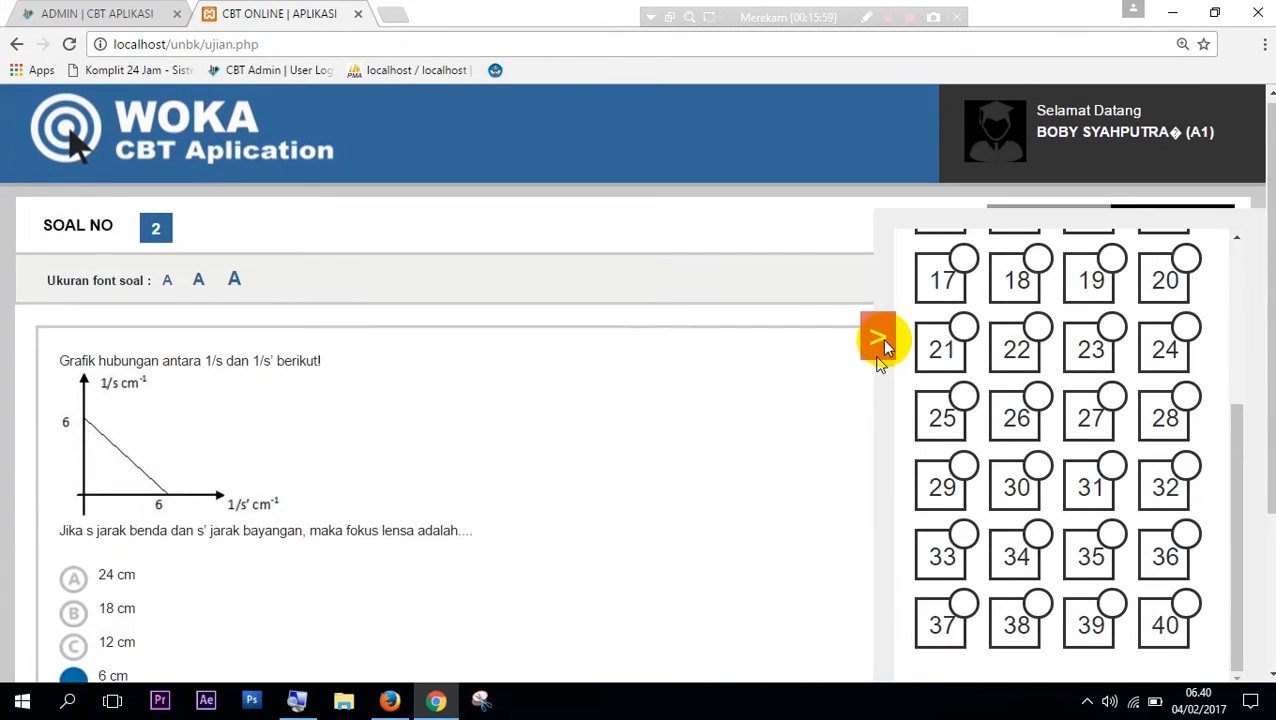
pyautogui.scroll(-2, 846, 365)
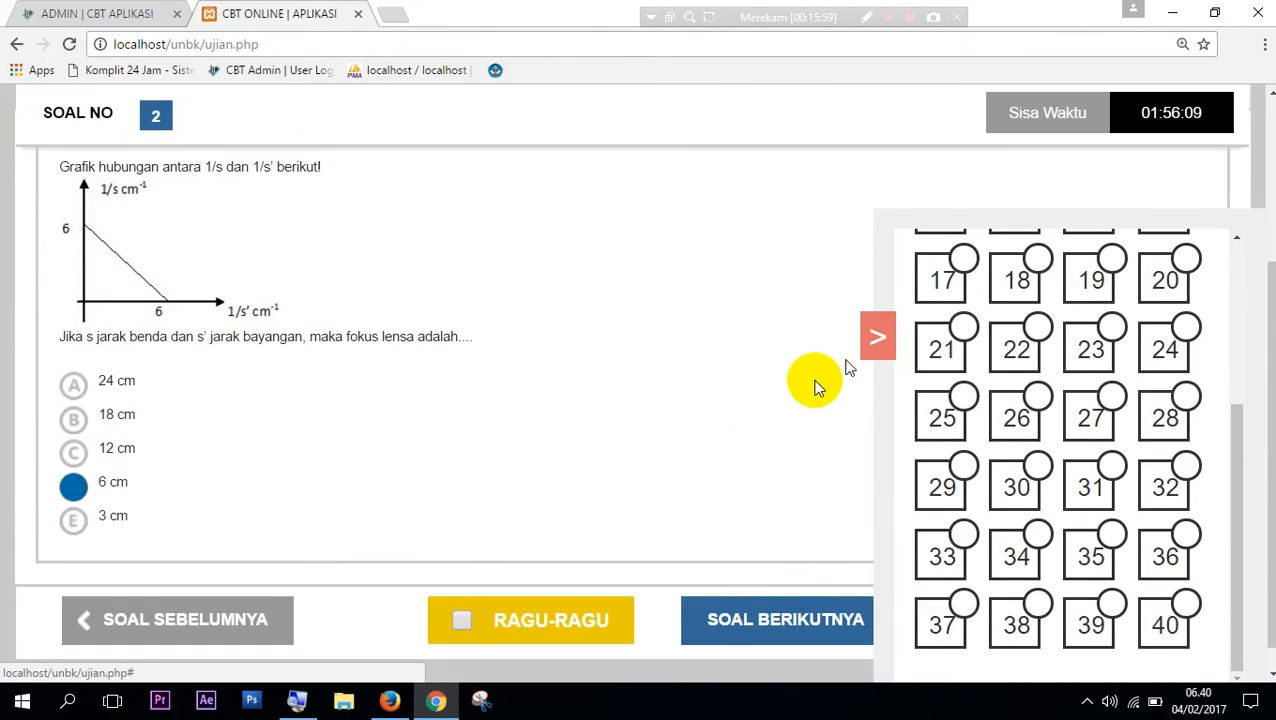
pyautogui.click(796, 614)
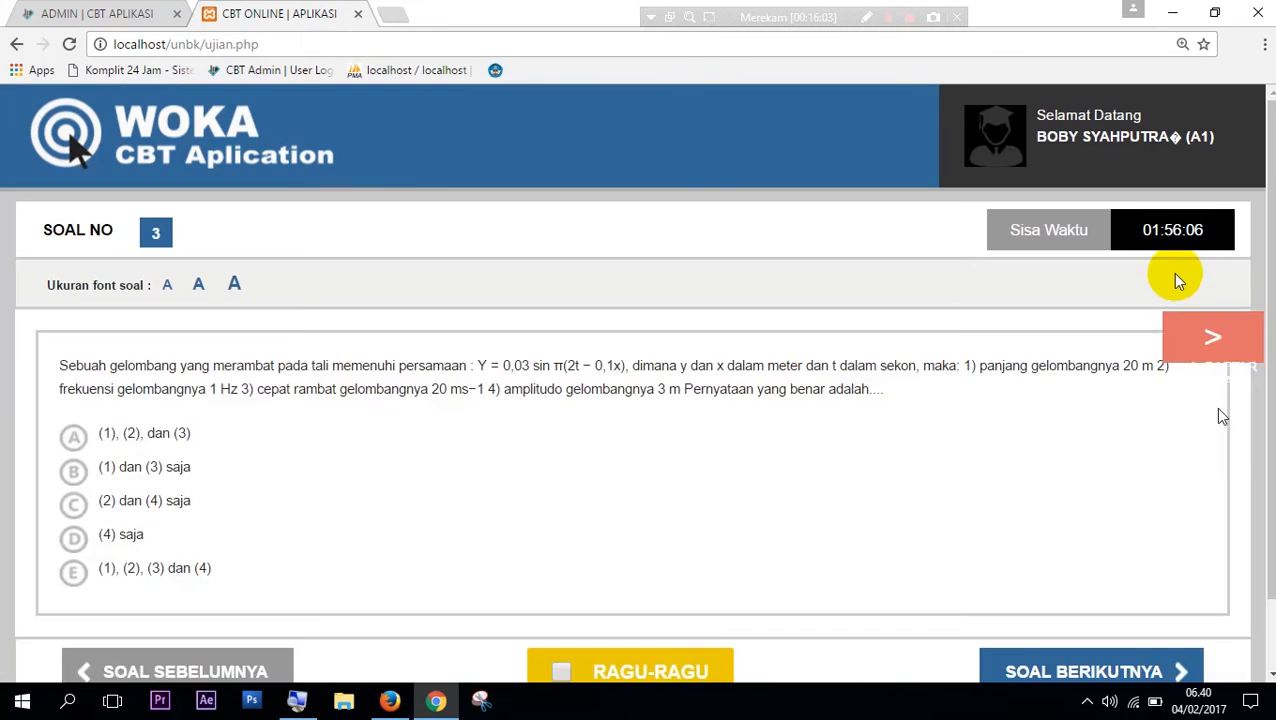
# Jump to Fisika question 40 using the question list and request to finish the test
pyautogui.click(1188, 338)
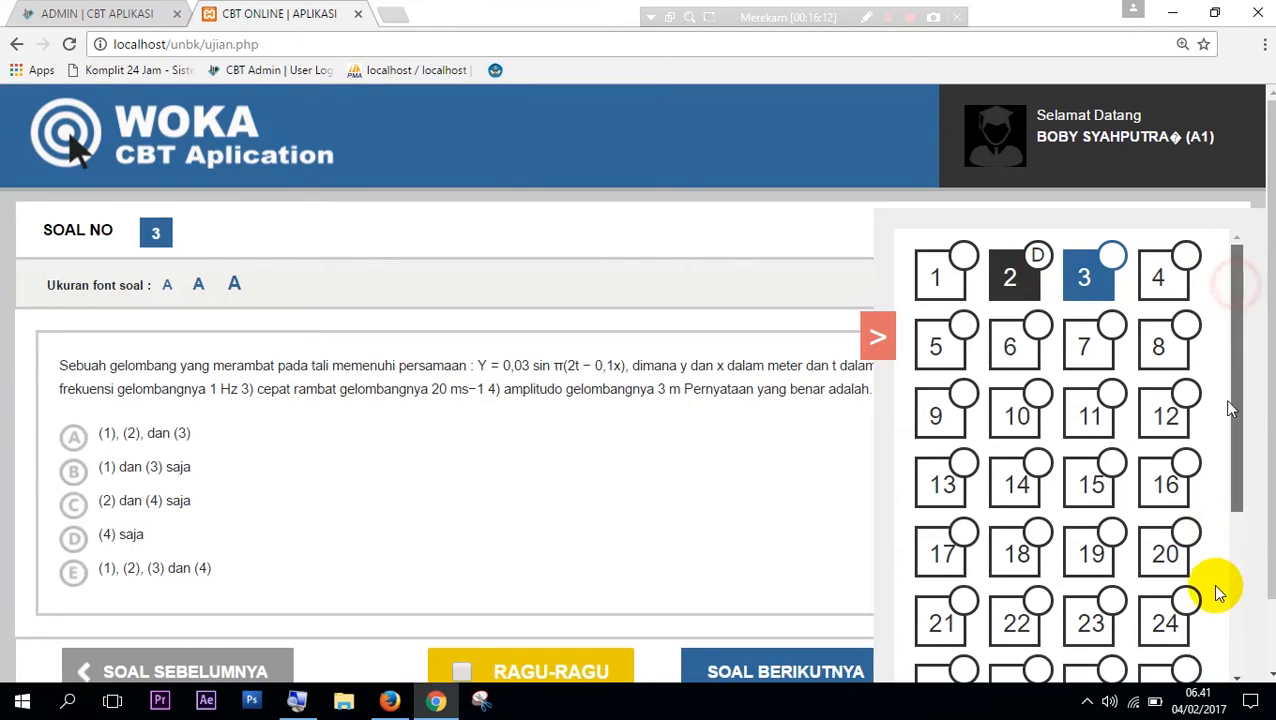
pyautogui.scroll(-3, 1222, 655)
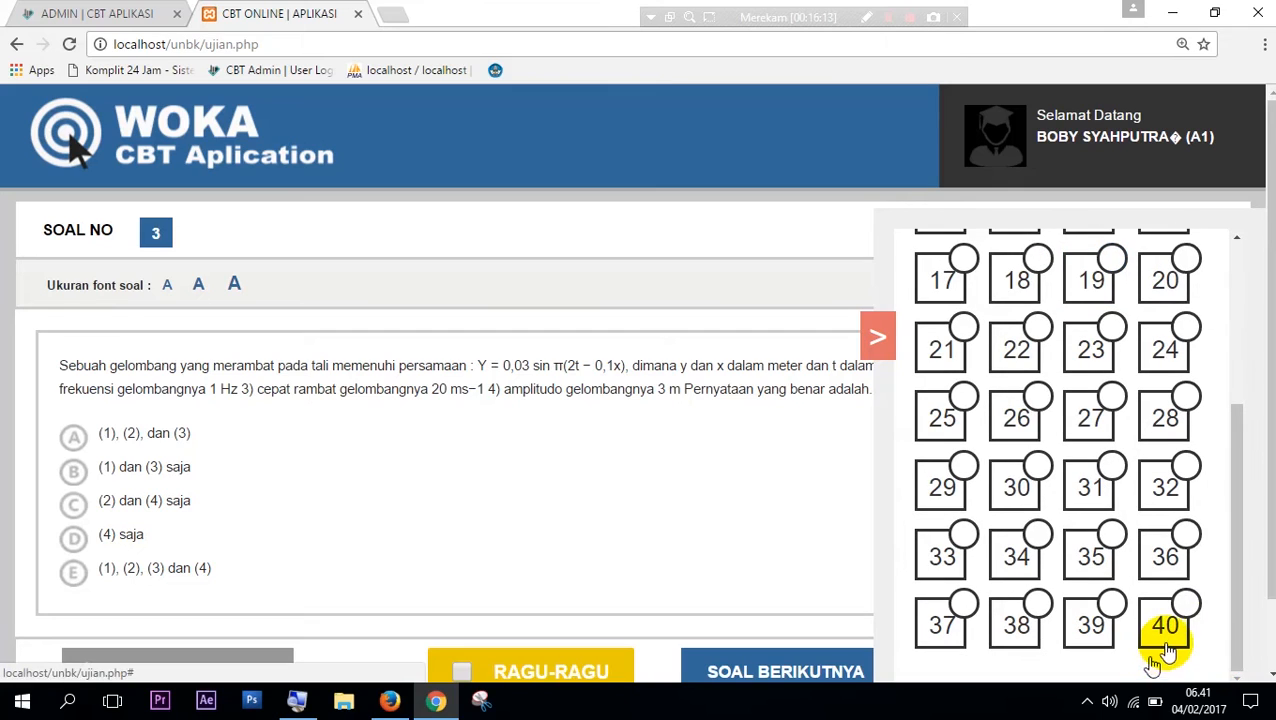
pyautogui.click(1166, 630)
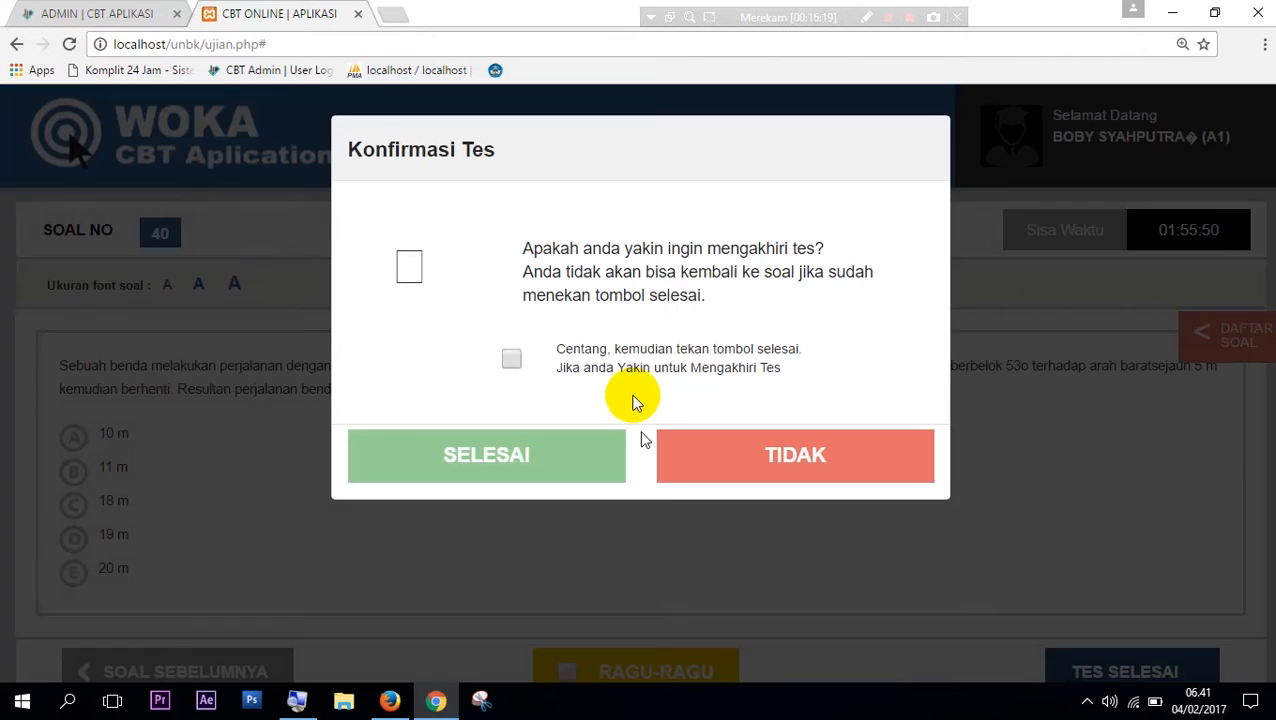
# Confirm ending the Fisika test, including the certainty checkbox, and log the participant out
pyautogui.click(520, 362)
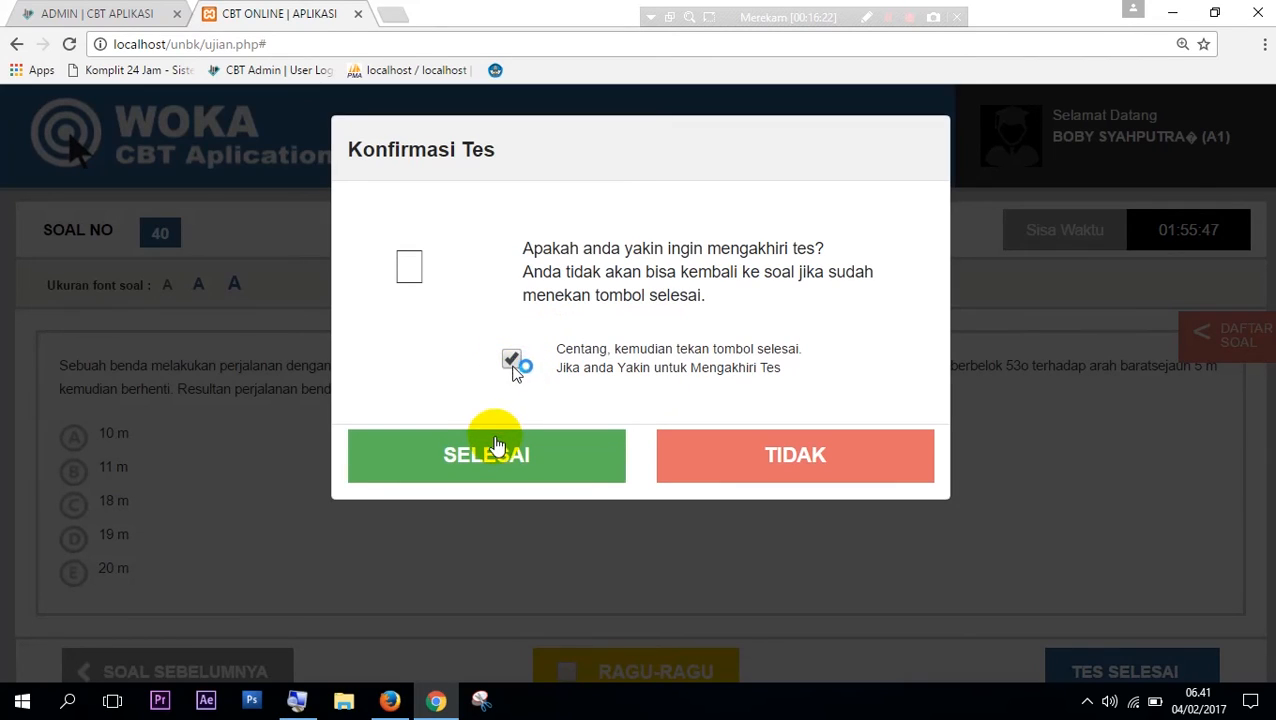
pyautogui.click(498, 454)
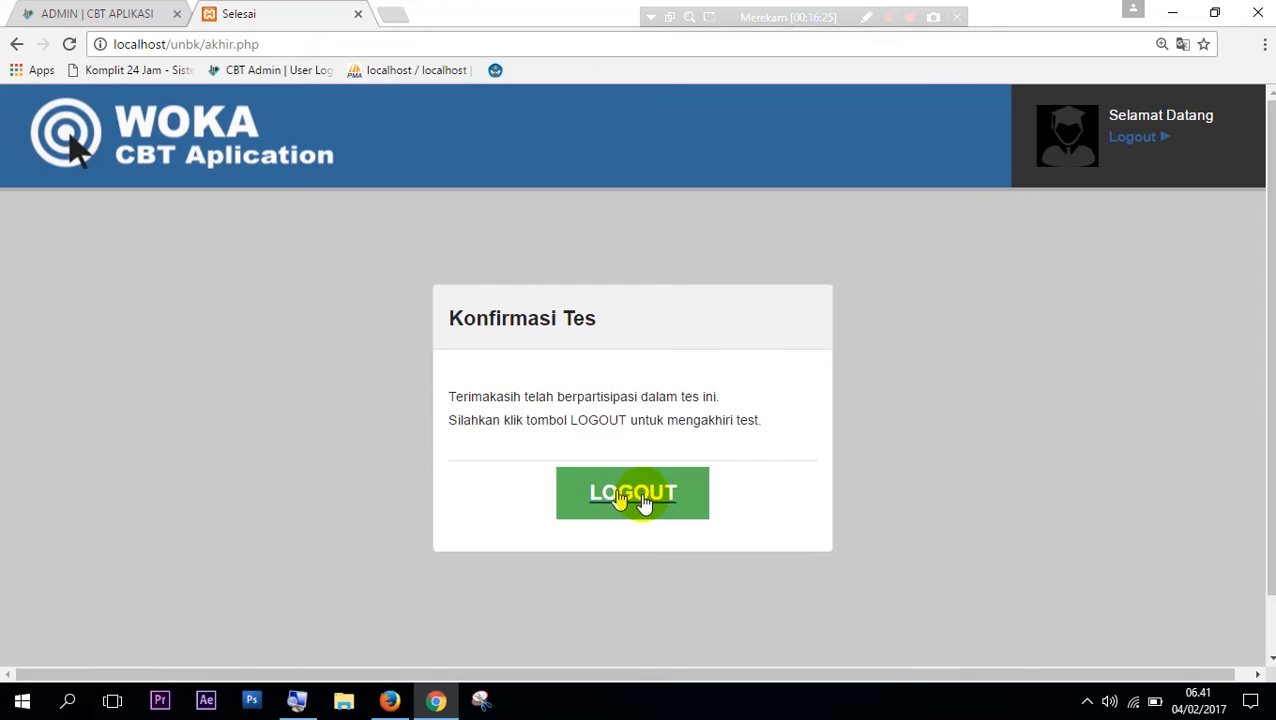
pyautogui.click(643, 503)
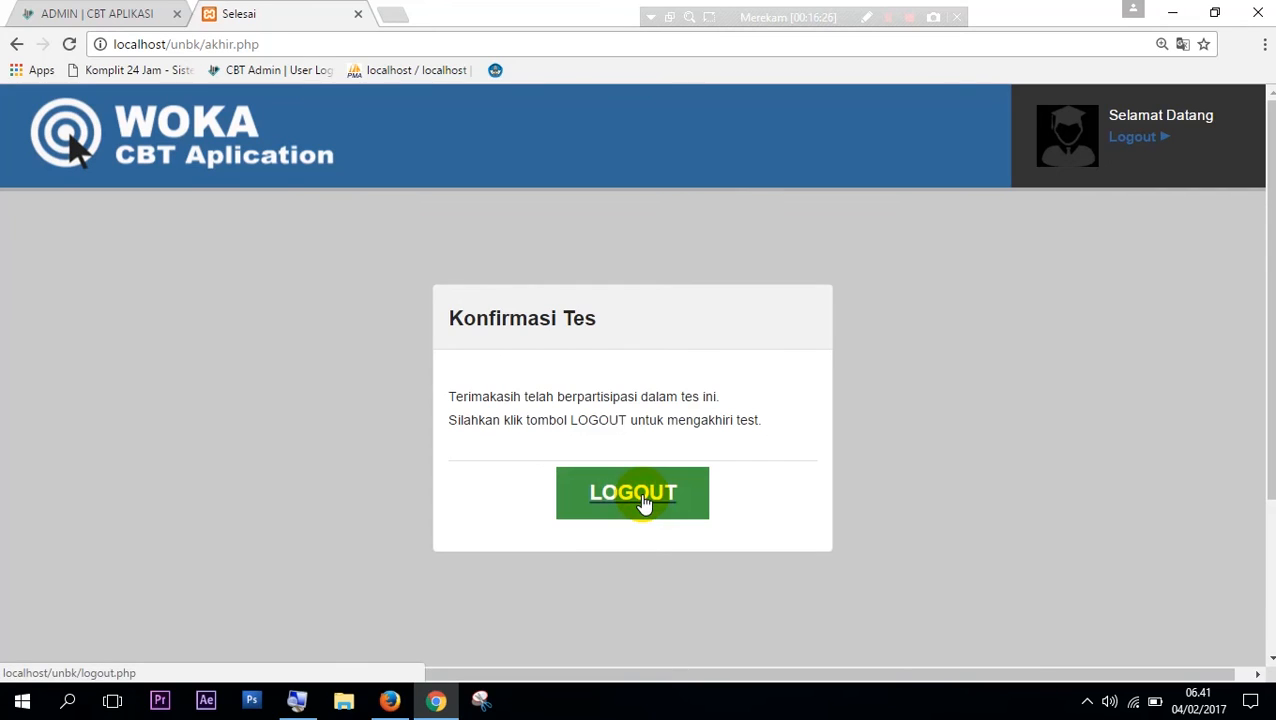
# Switch to the Biologi exam in Firefox and answer questions 1 and 2 with option D, moving on to question 3
pyautogui.click(88, 12)
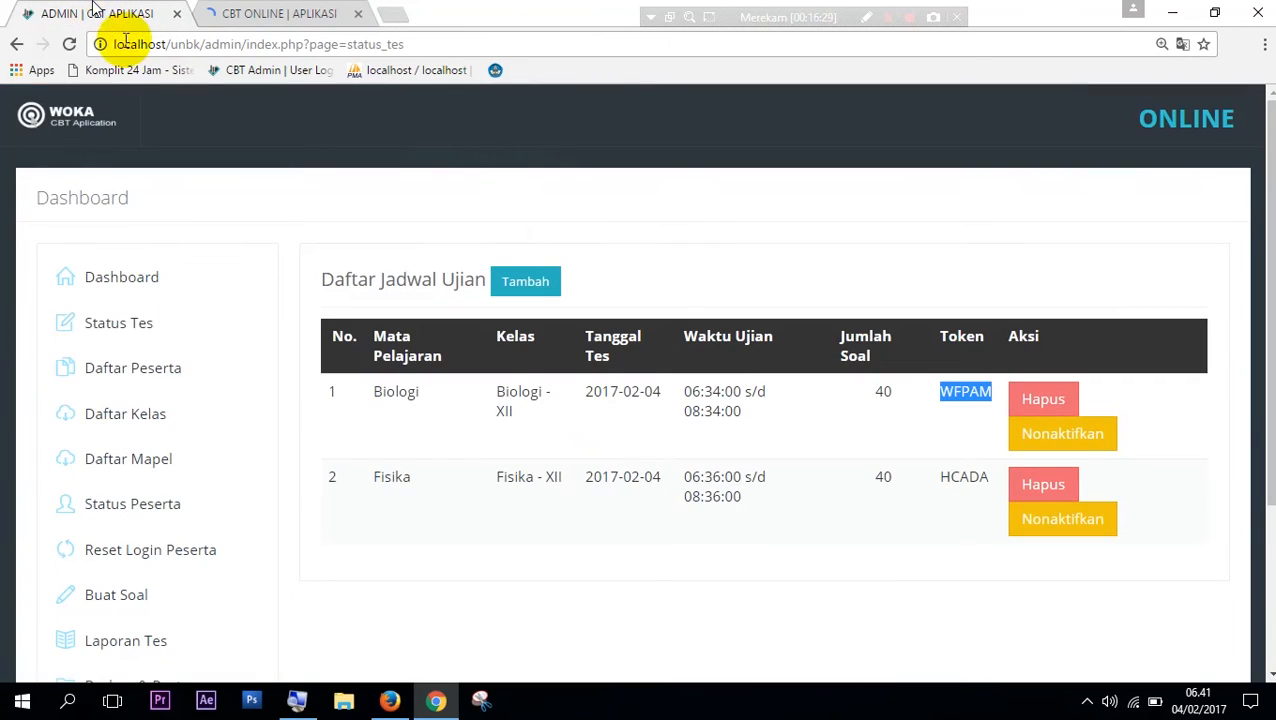
pyautogui.click(392, 702)
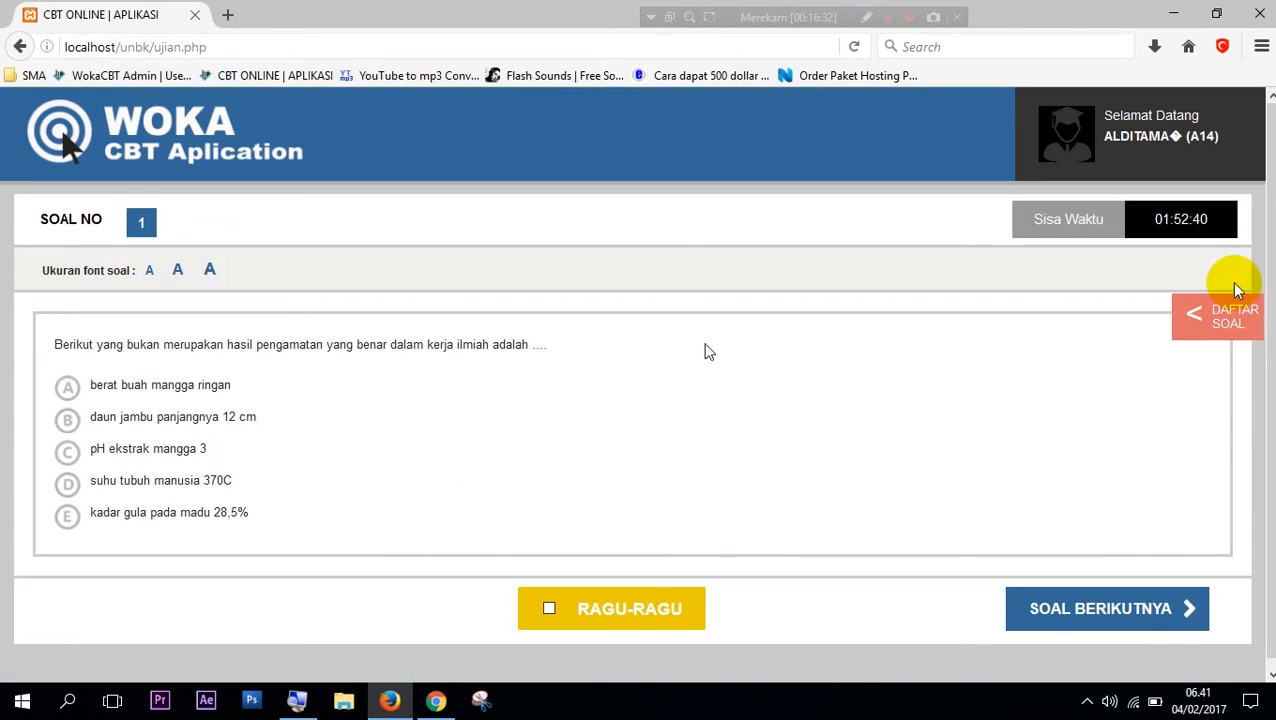
pyautogui.click(68, 495)
pyautogui.click(1060, 616)
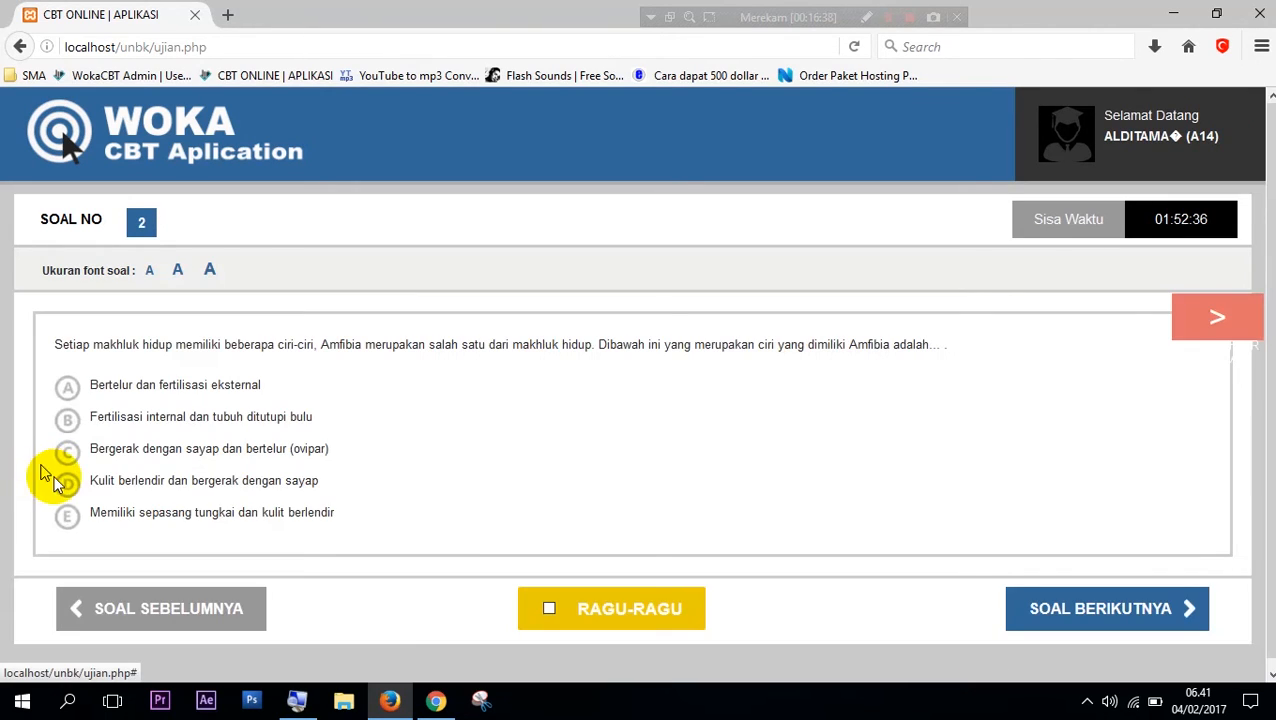
pyautogui.click(68, 490)
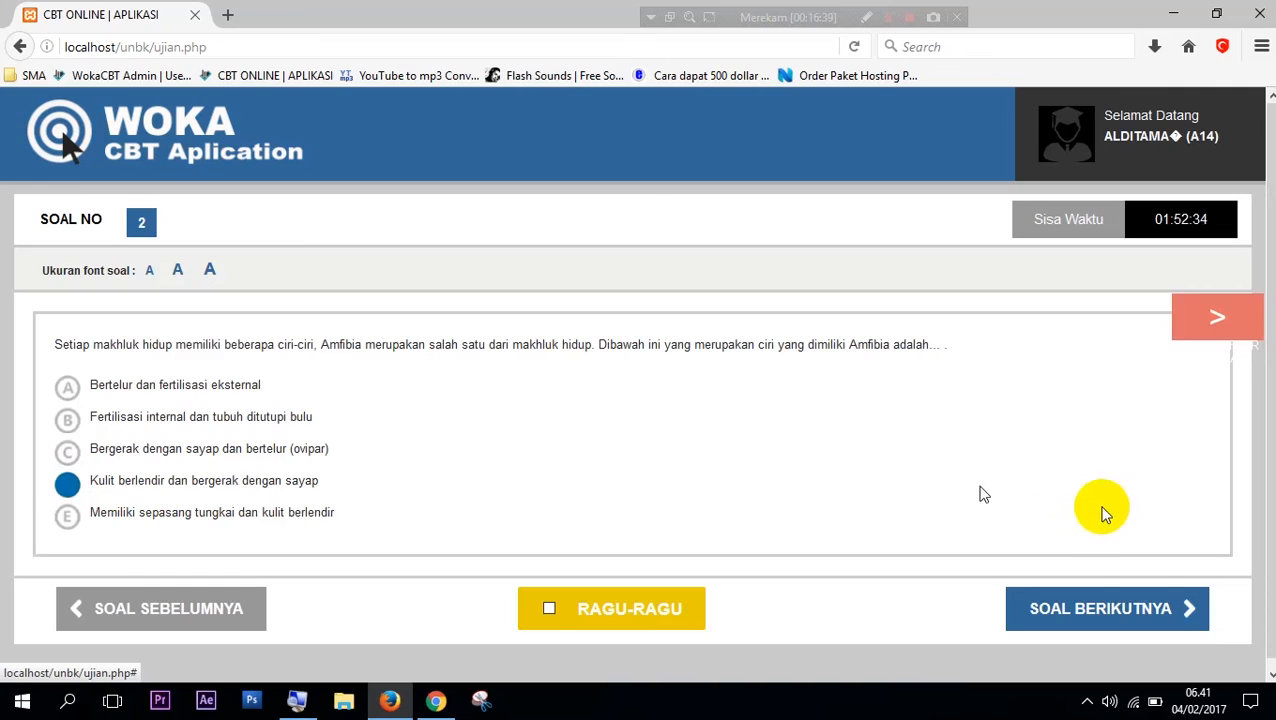
pyautogui.click(1098, 606)
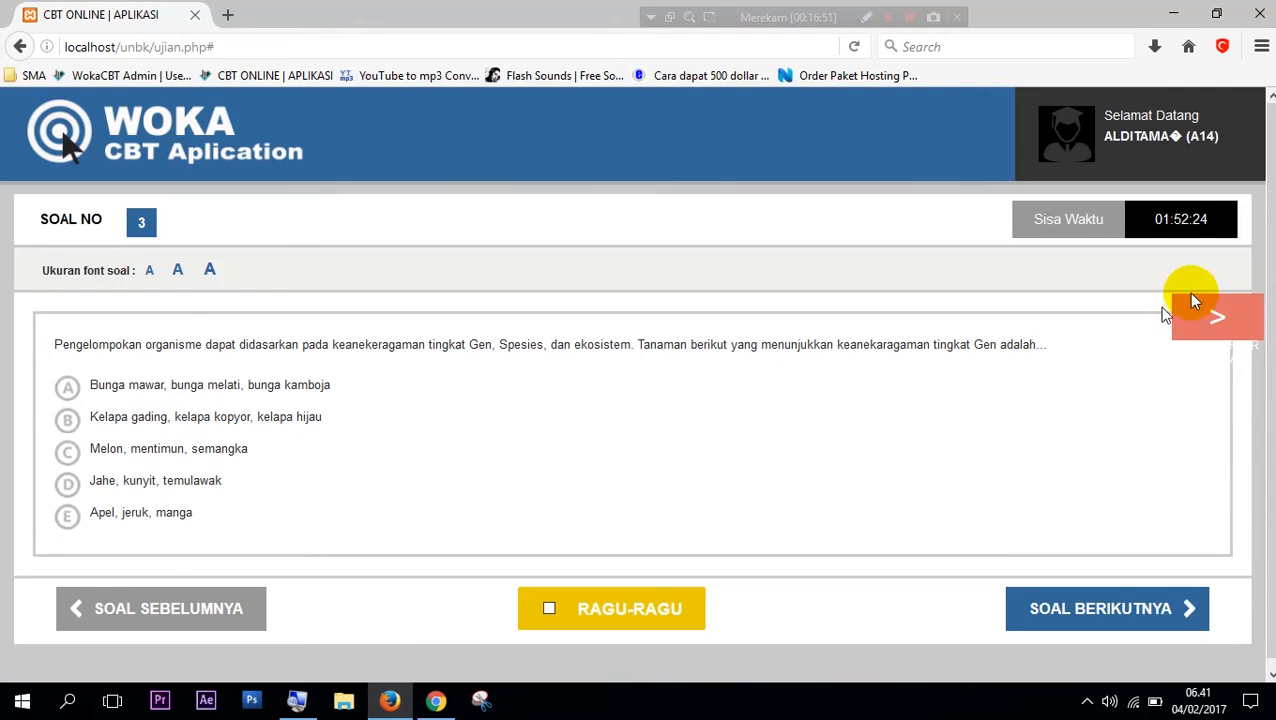
# Return to question 1 of the Biologi exam and page forward through the questions up to question 6
pyautogui.click(1202, 332)
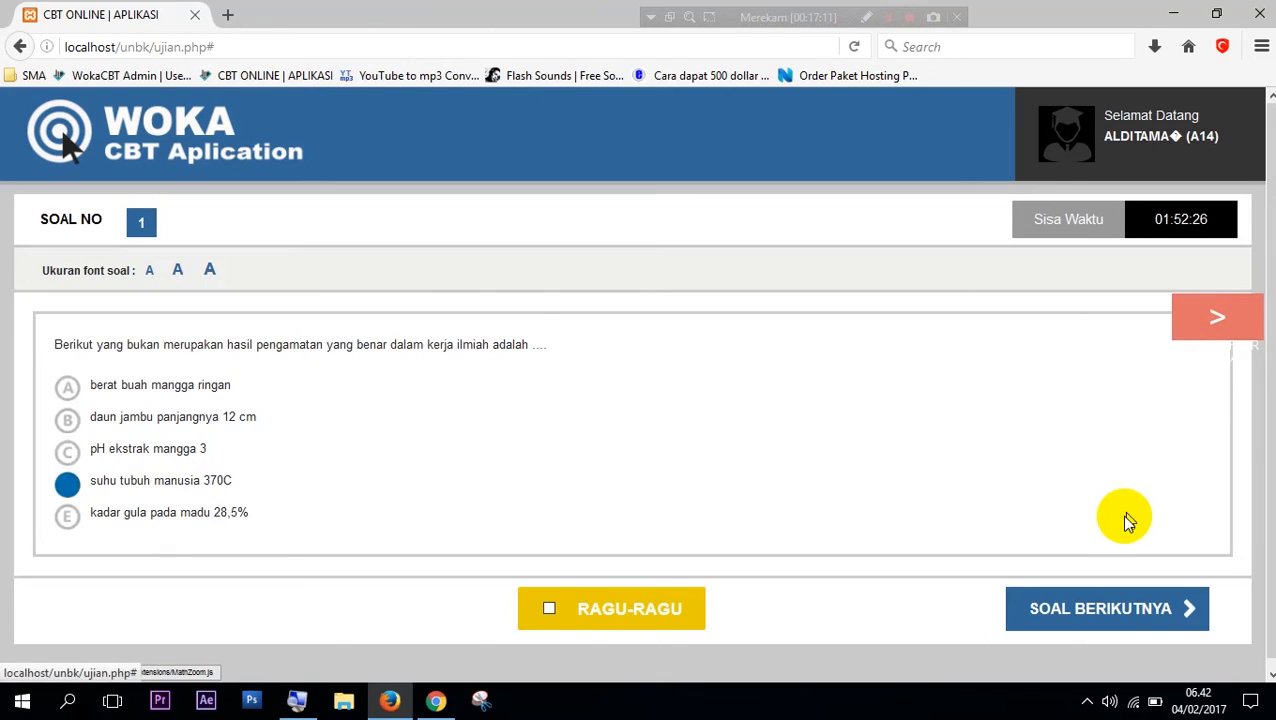
pyautogui.click(1106, 603)
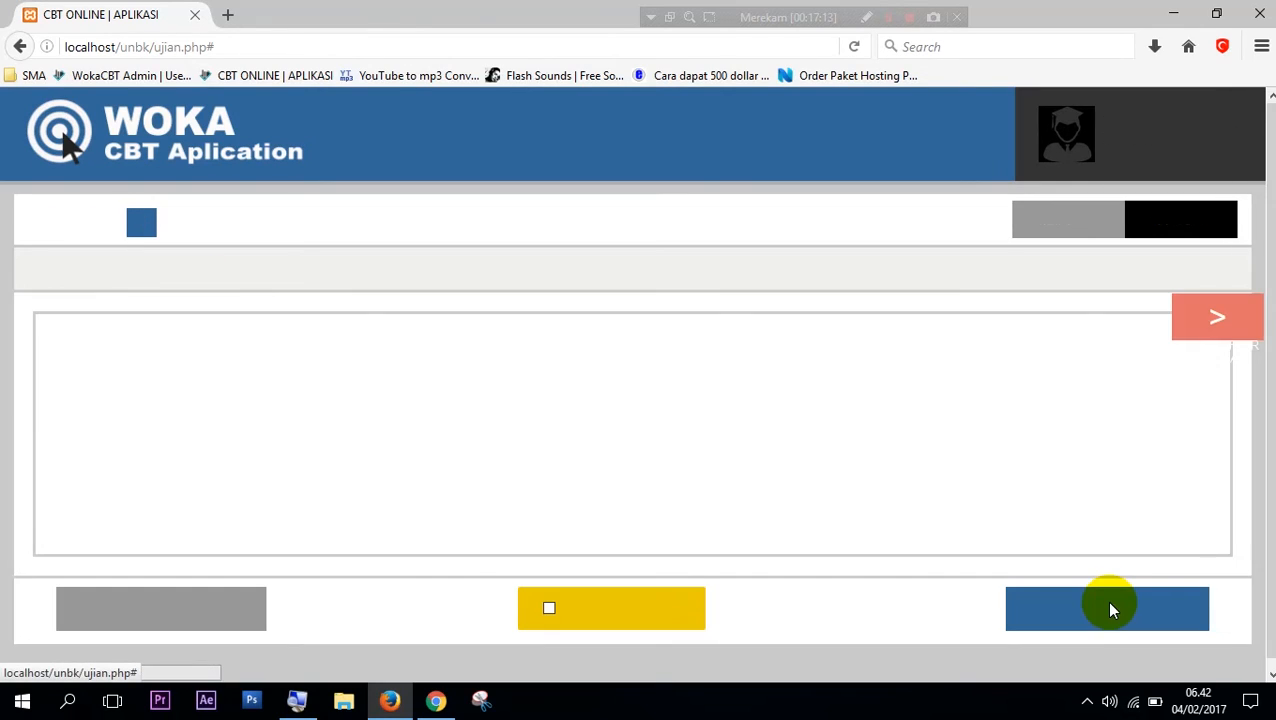
pyautogui.click(1110, 610)
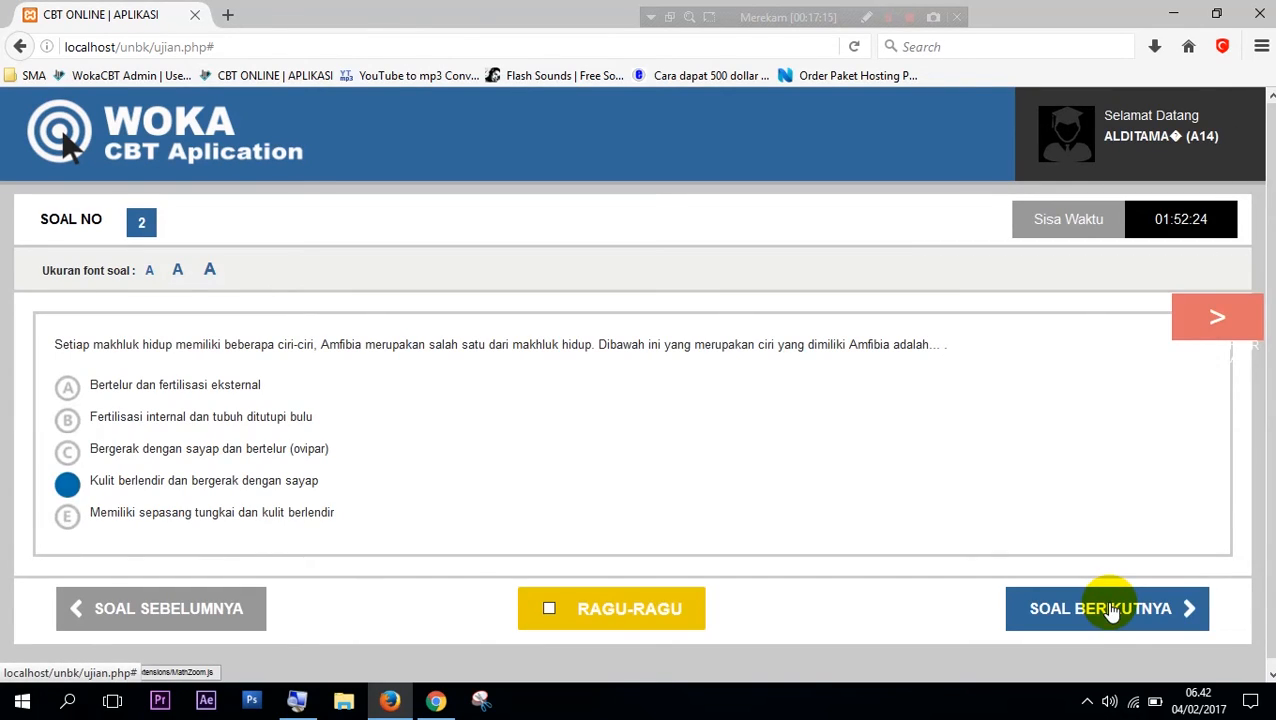
pyautogui.click(1110, 610)
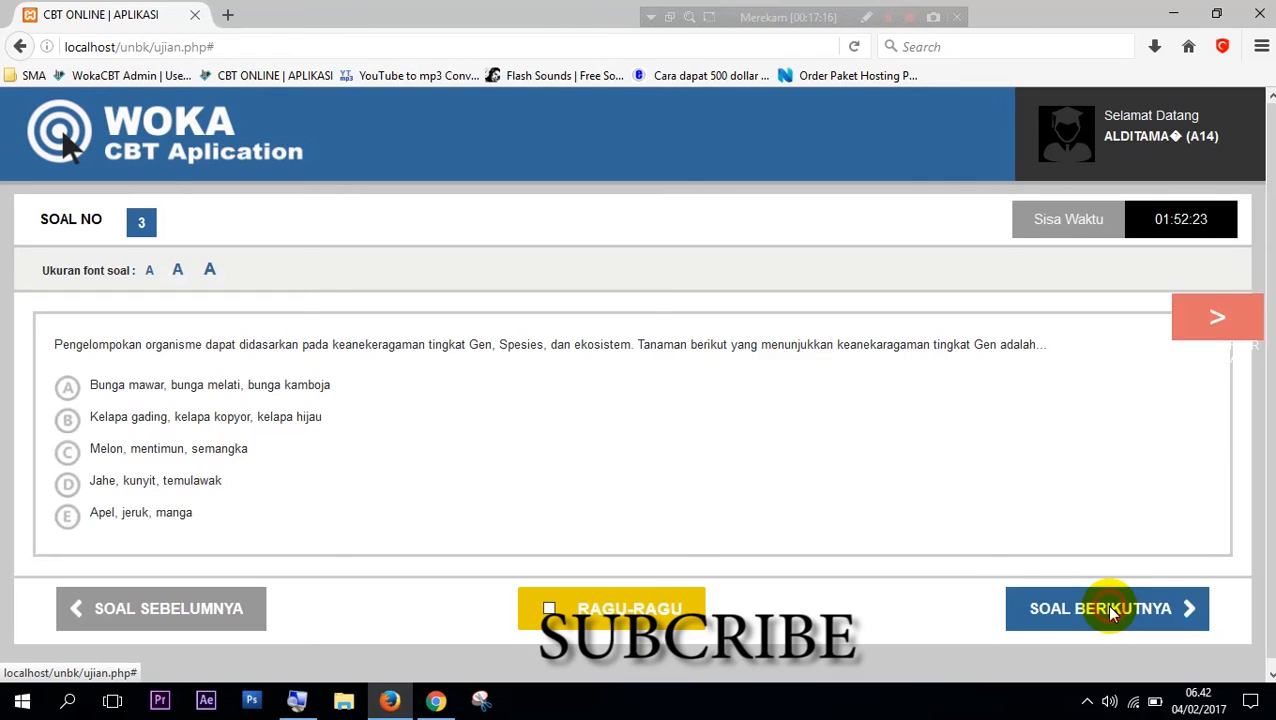
pyautogui.click(1110, 610)
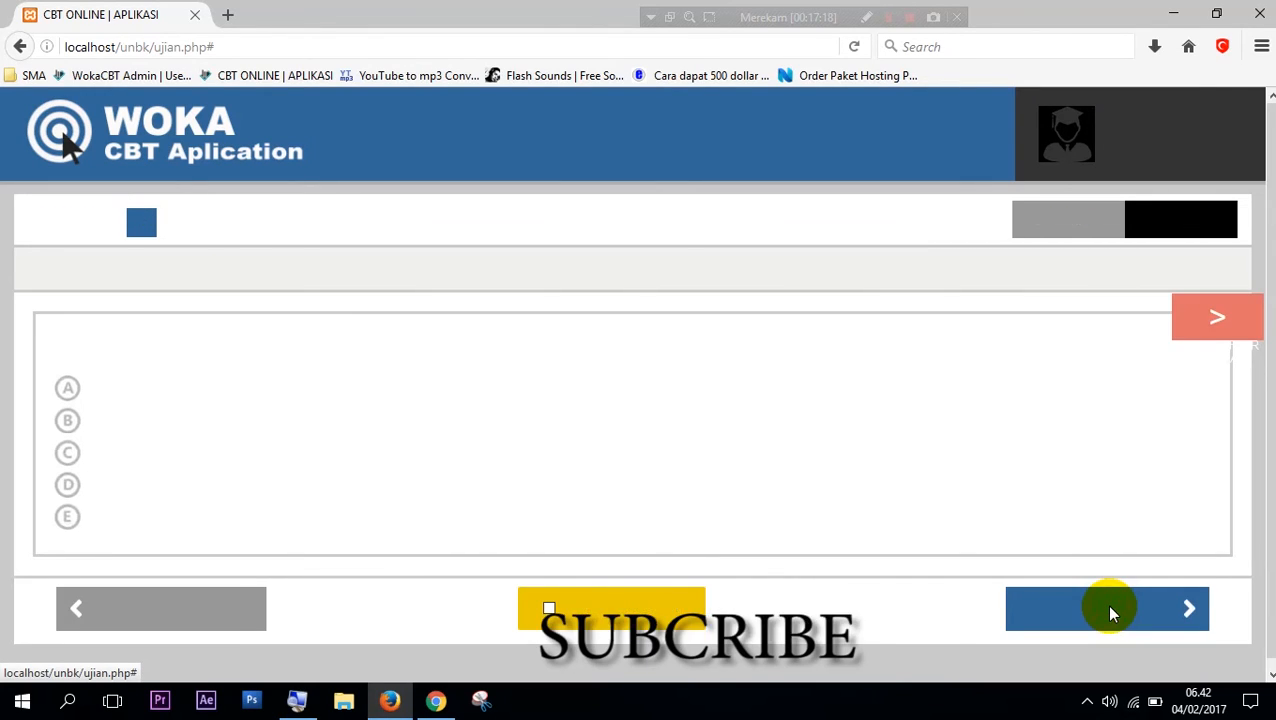
pyautogui.click(1110, 612)
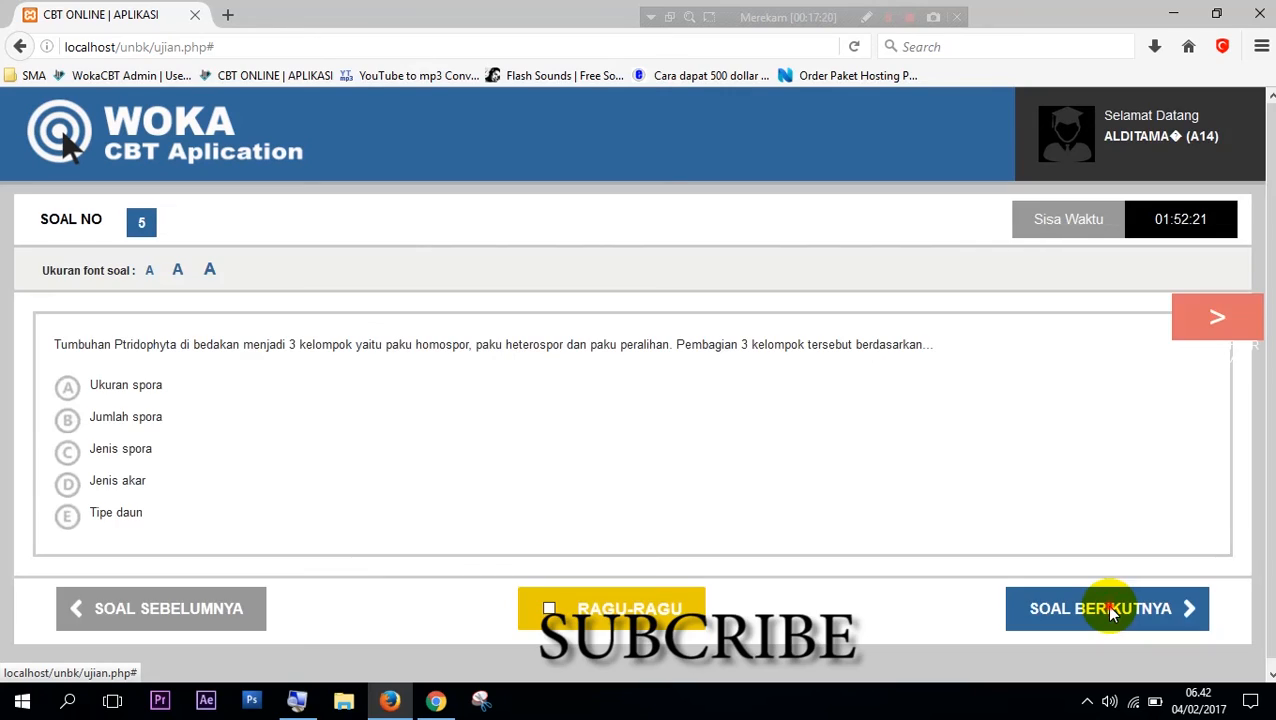
pyautogui.click(1110, 610)
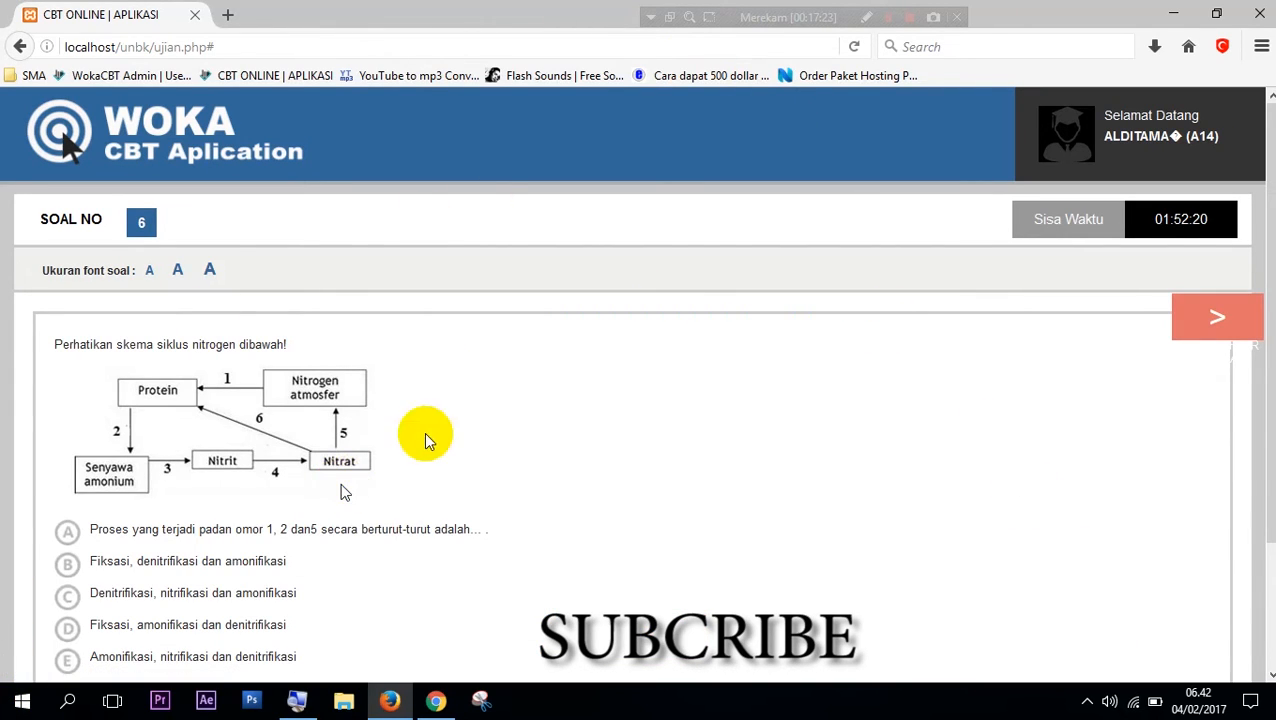
# Switch to the WokaCBT admin page in Chrome, request the test report, and sign back in with the saved admin credentials
pyautogui.click(1178, 10)
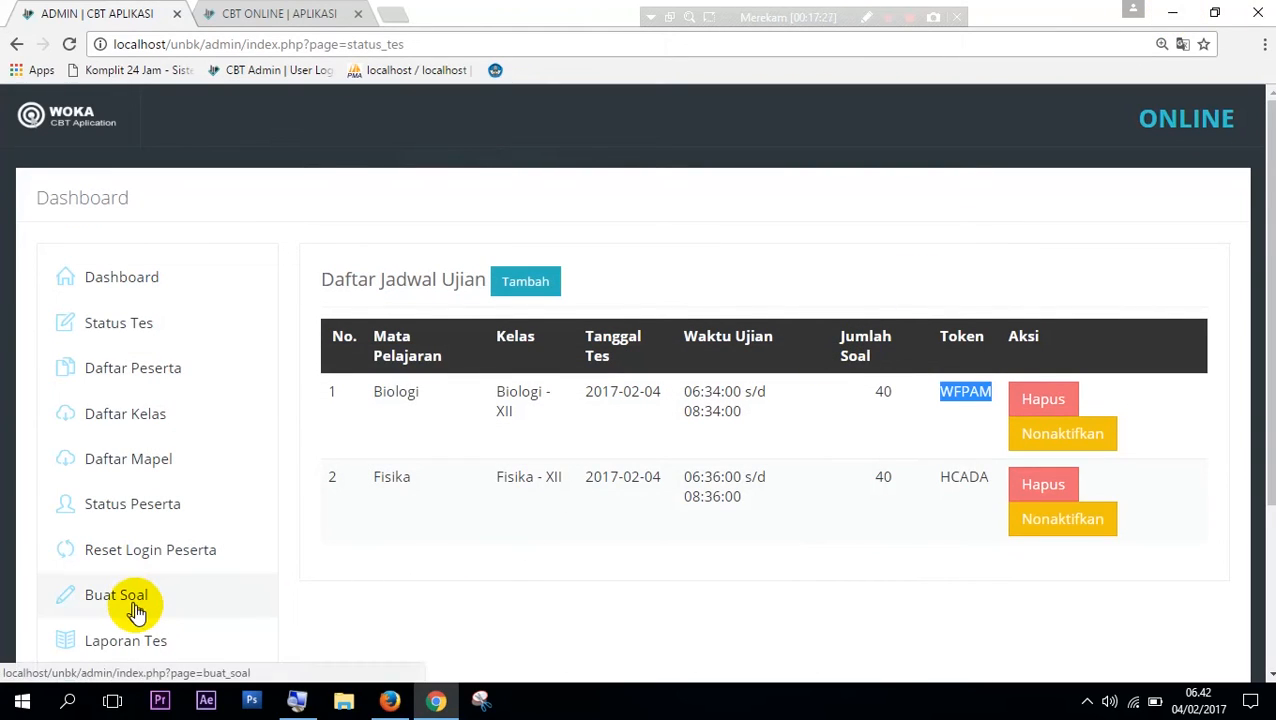
pyautogui.scroll(-1, 178, 520)
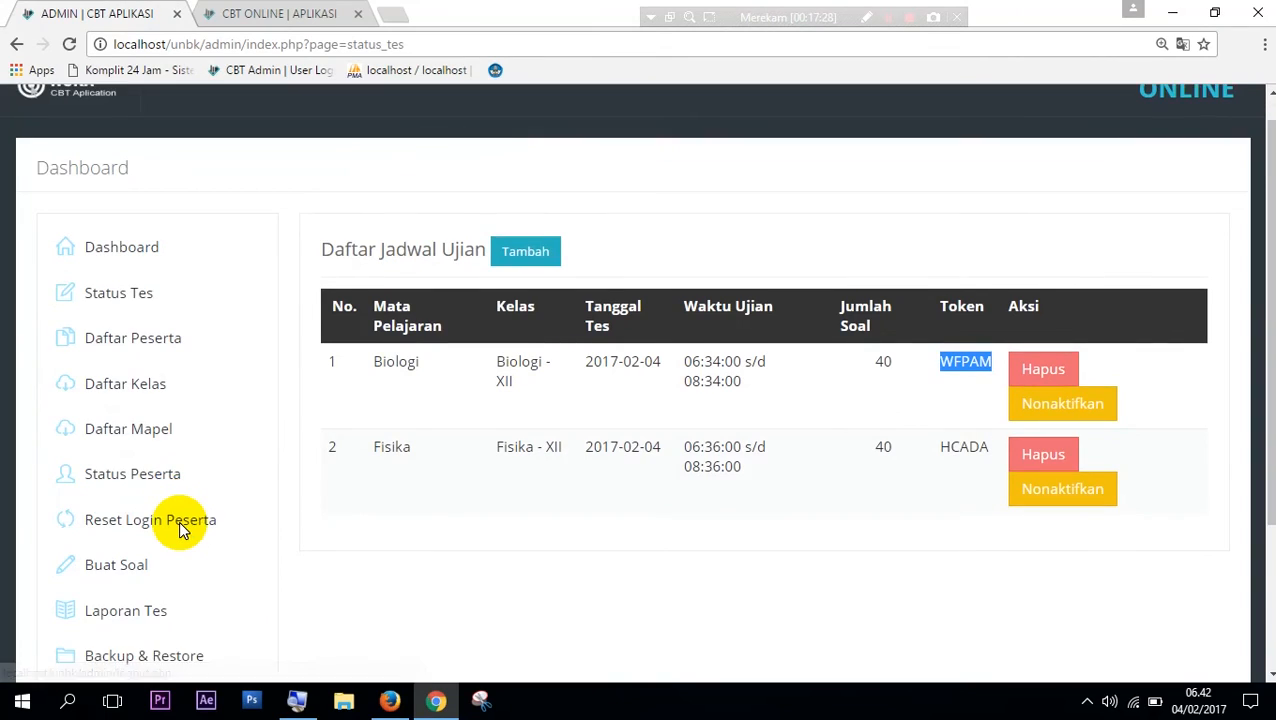
pyautogui.scroll(-2, 178, 520)
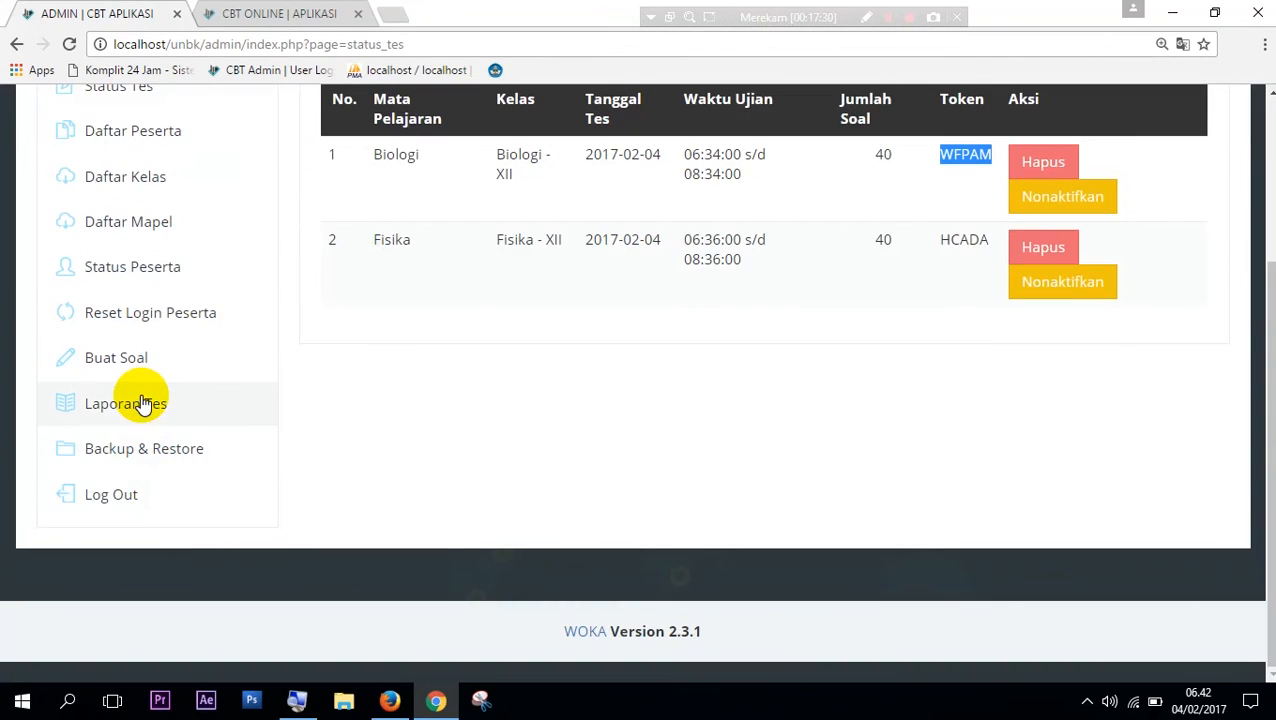
pyautogui.click(141, 403)
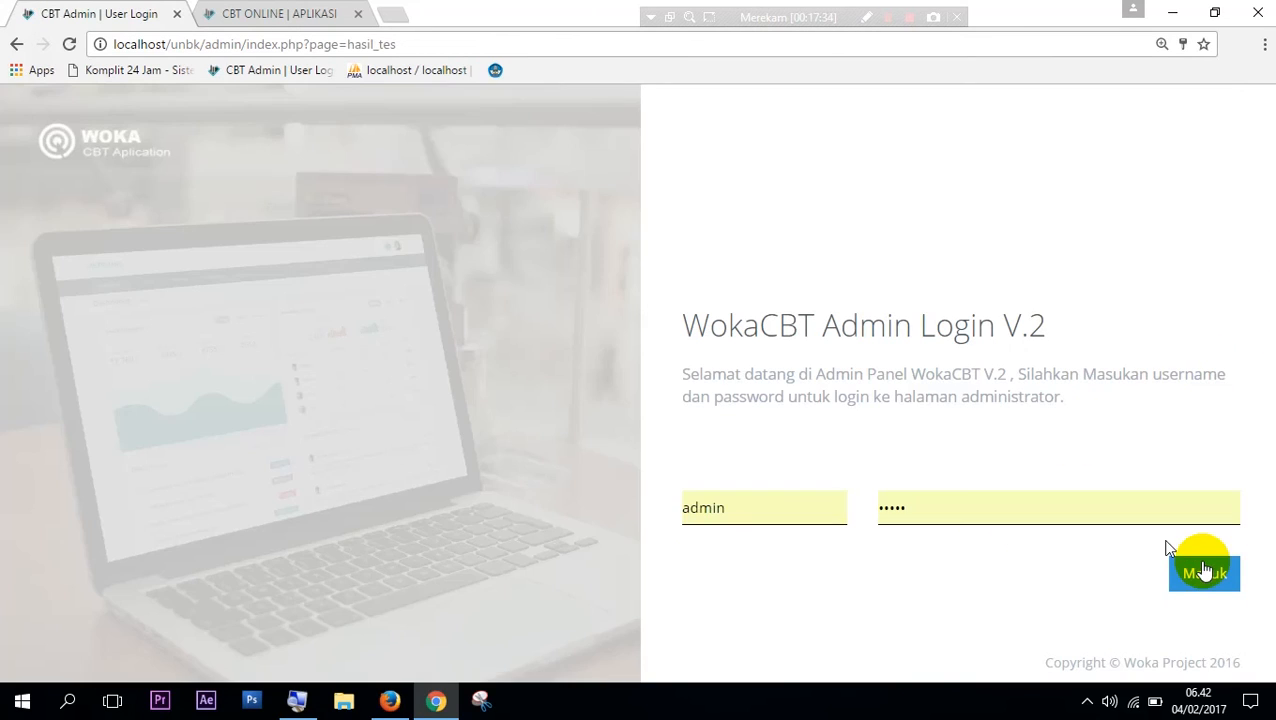
pyautogui.click(1204, 572)
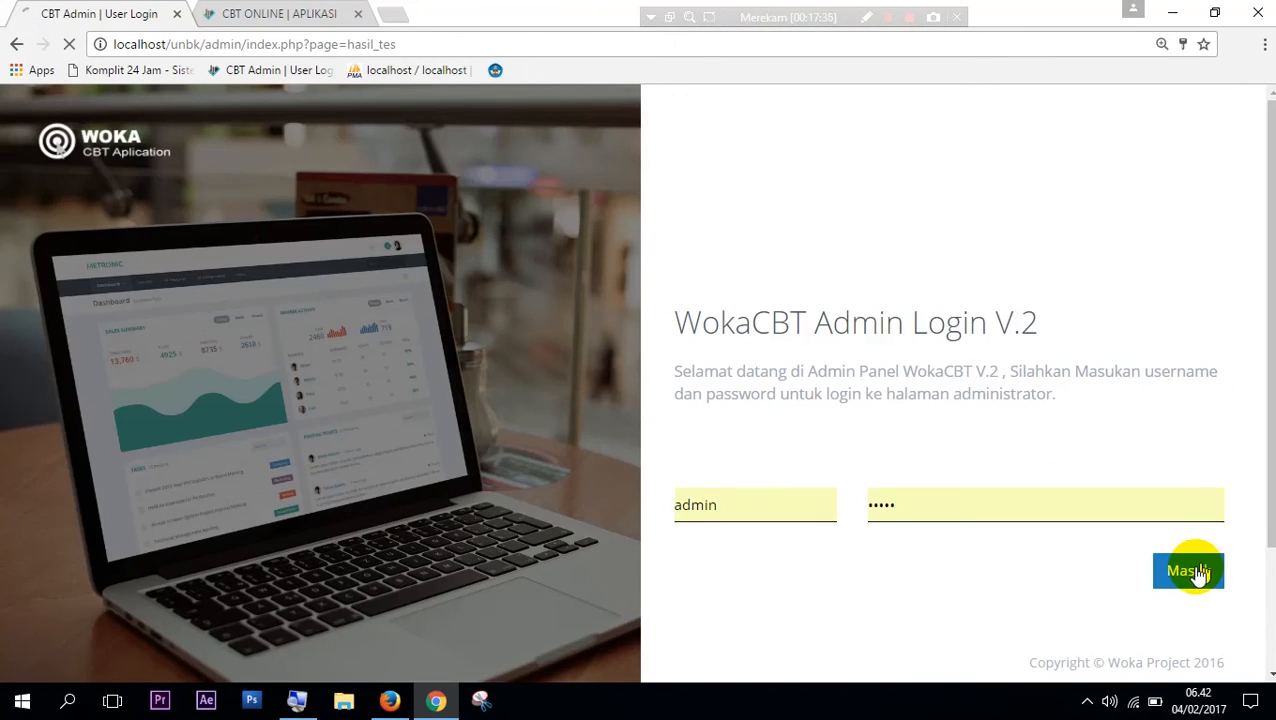
pyautogui.click(1198, 575)
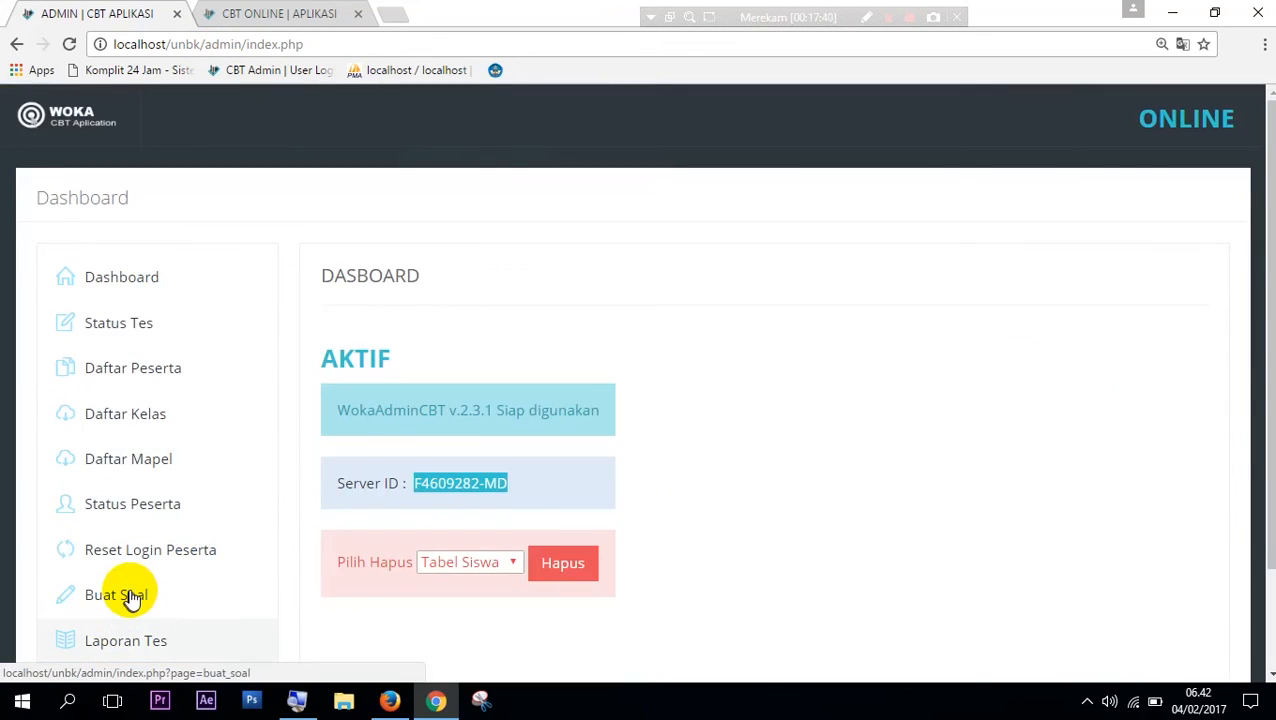
# Open the Laporan Tes page and examine the participants' Fisika and Biologi result rows
pyautogui.scroll(-3, 87, 628)
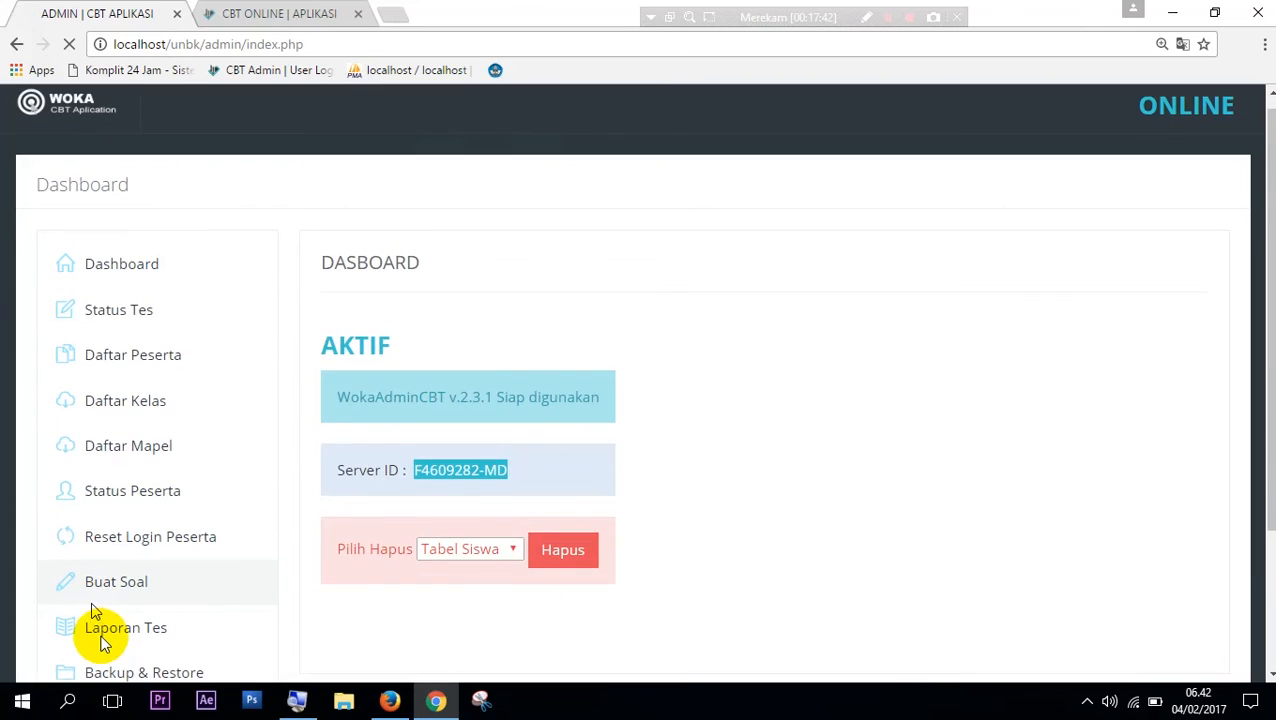
pyautogui.click(135, 445)
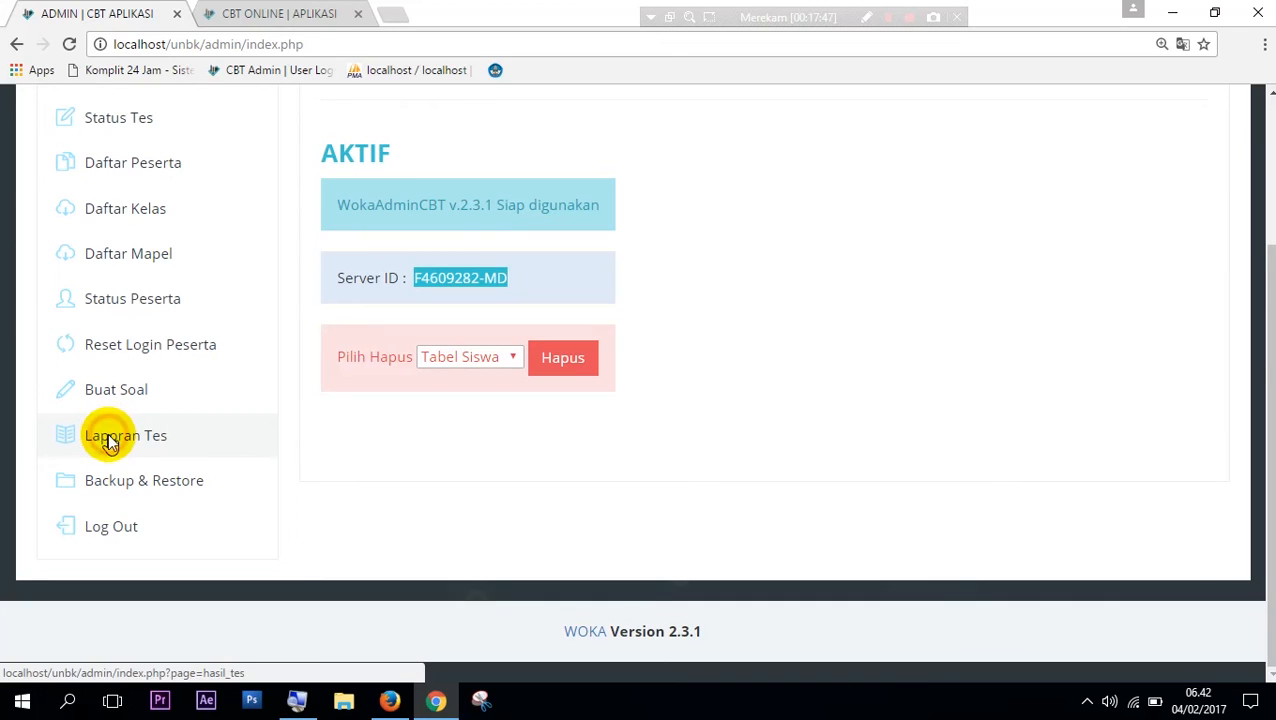
pyautogui.click(112, 443)
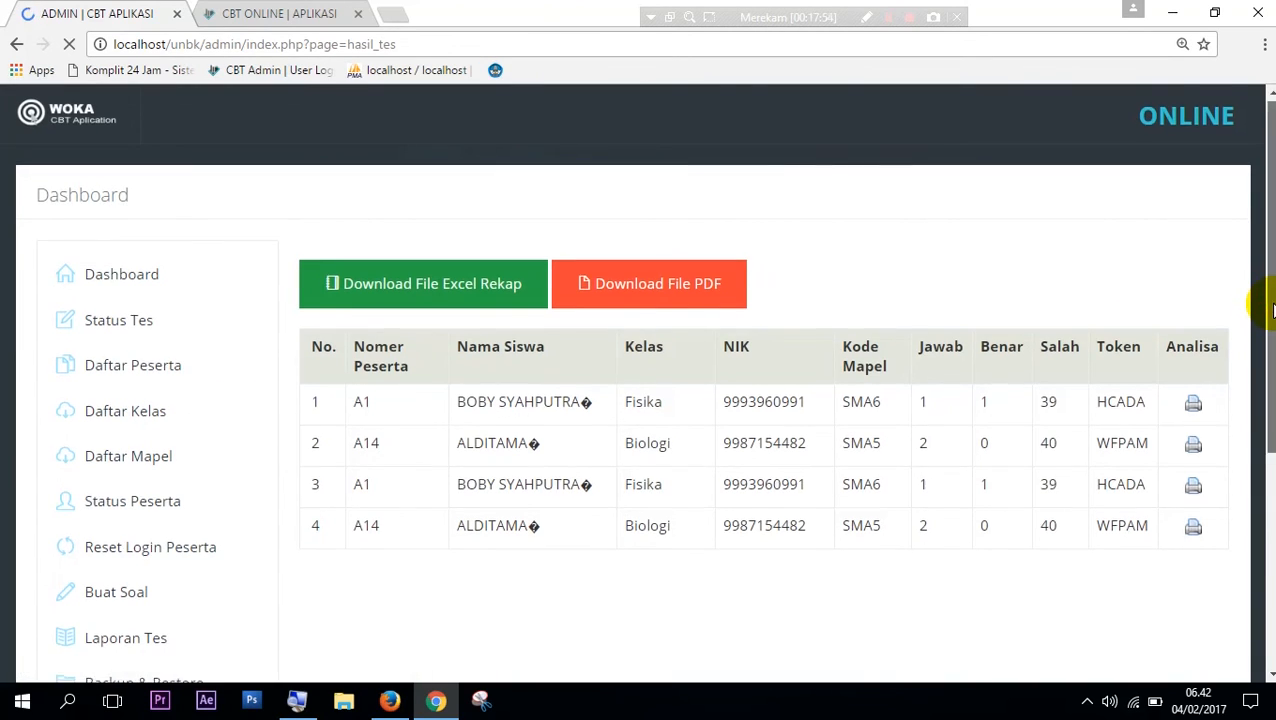
pyautogui.scroll(-1, 1267, 300)
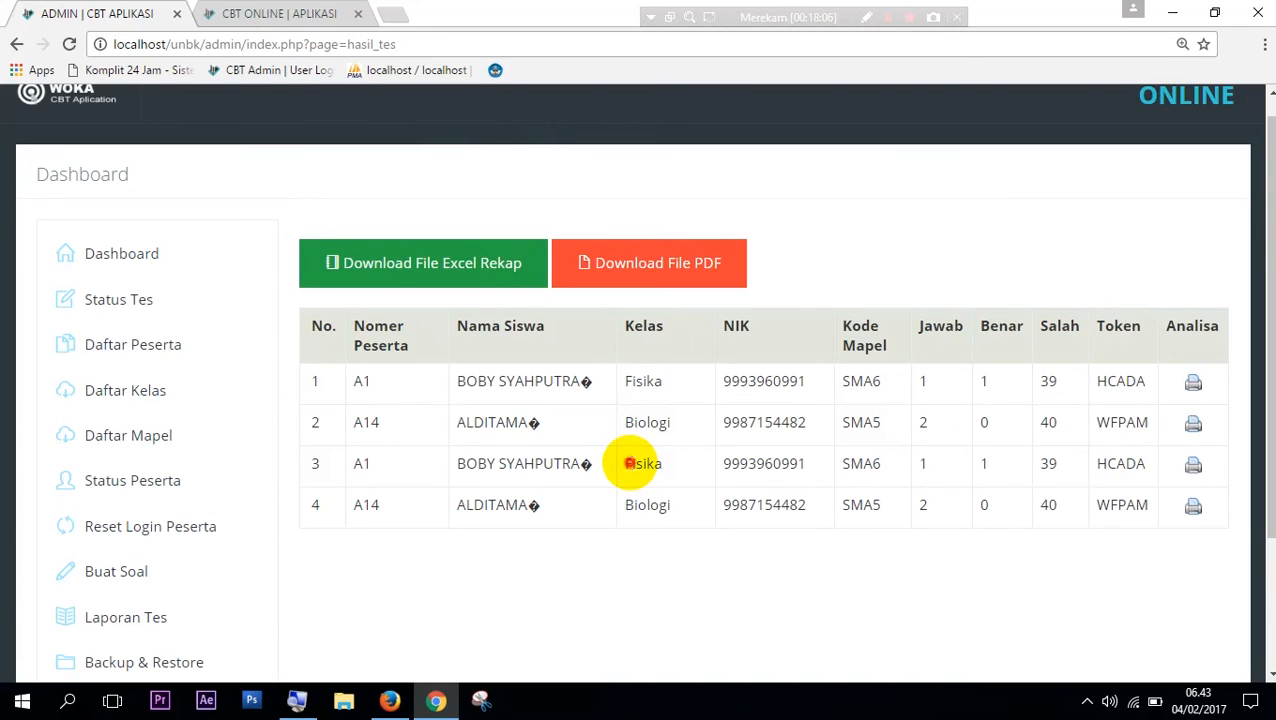
pyautogui.moveTo(636, 463); pyautogui.dragTo(638, 465)
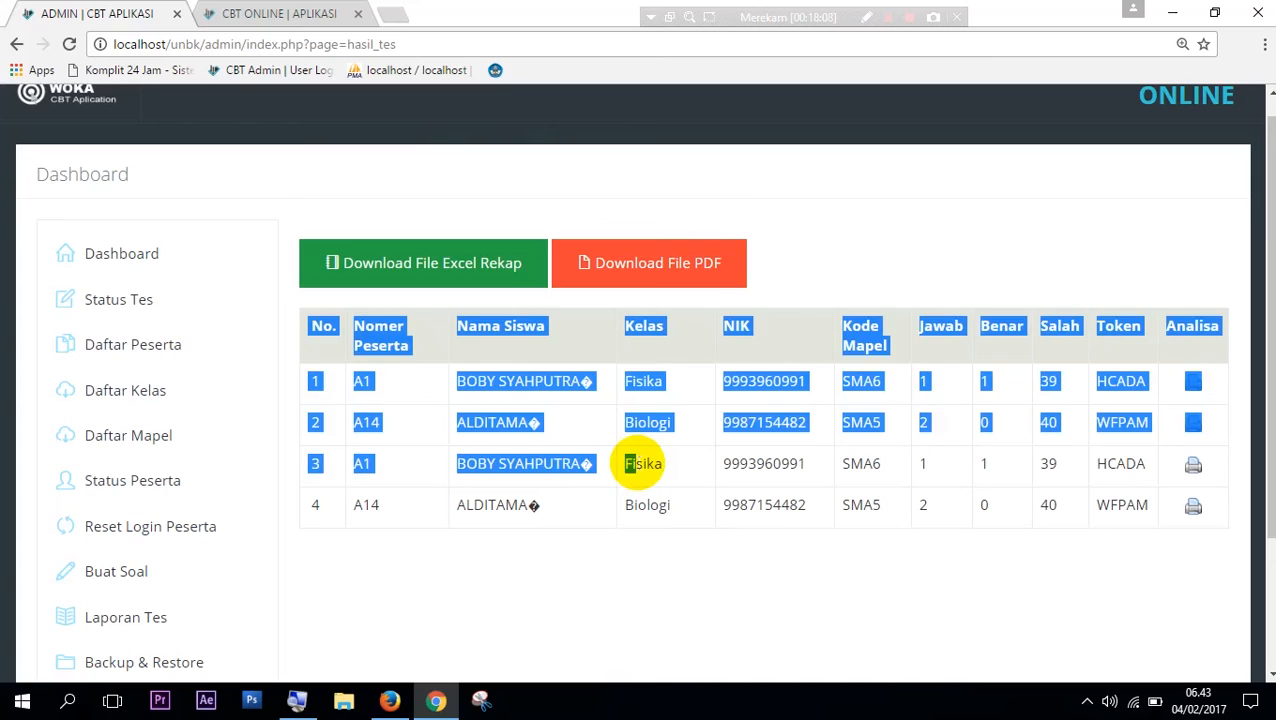
pyautogui.click(650, 482)
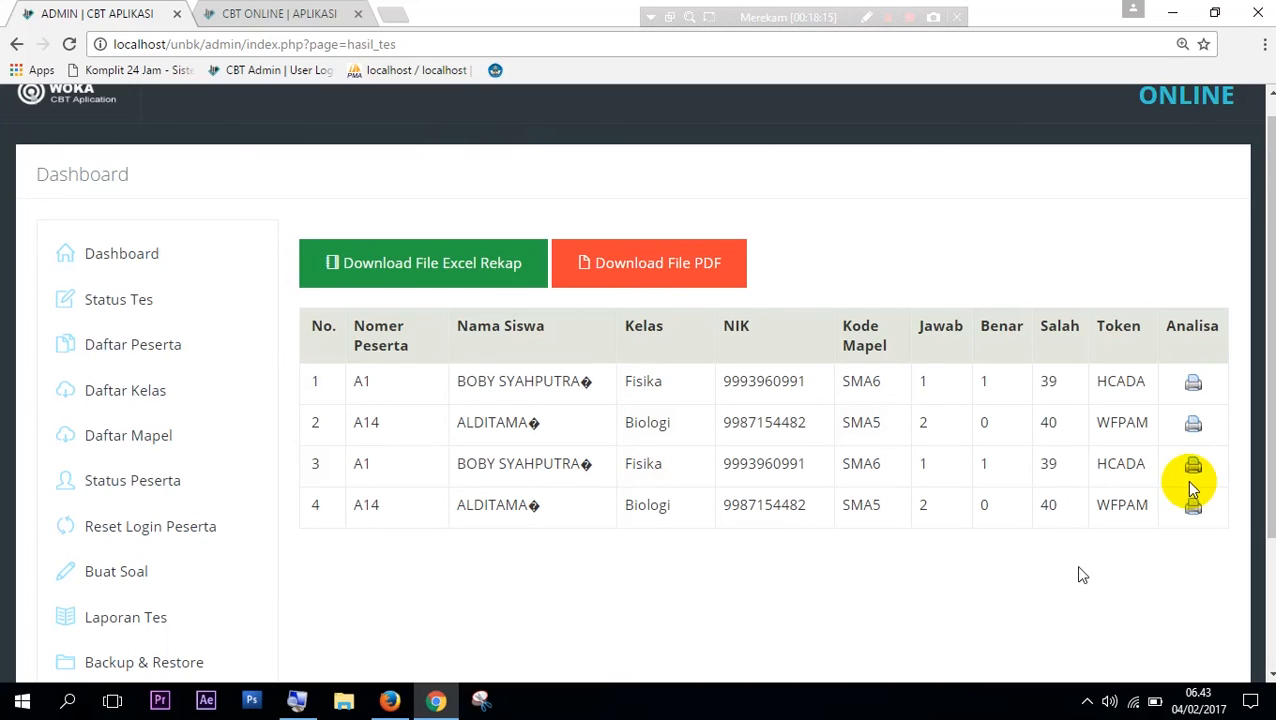
# View the answer analysis for participant A1's Fisika test, check the student's answer to question 1, and close the analysis
pyautogui.click(1196, 386)
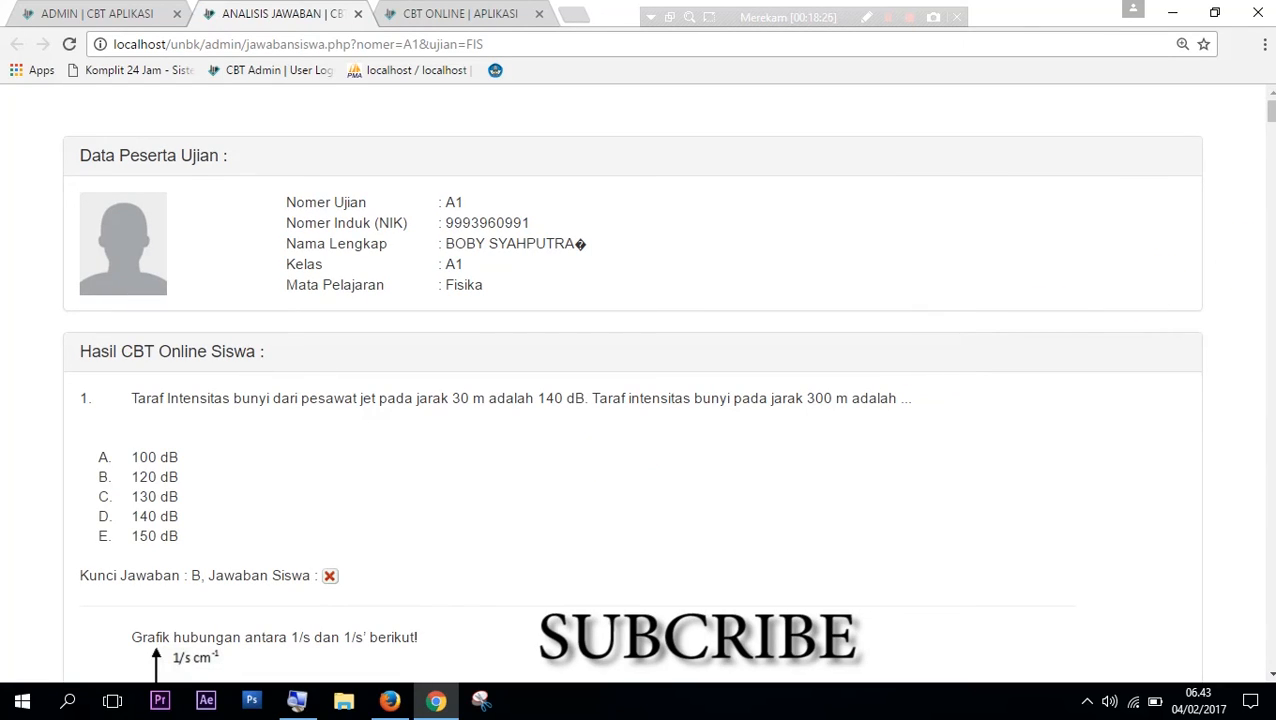
pyautogui.click(327, 574)
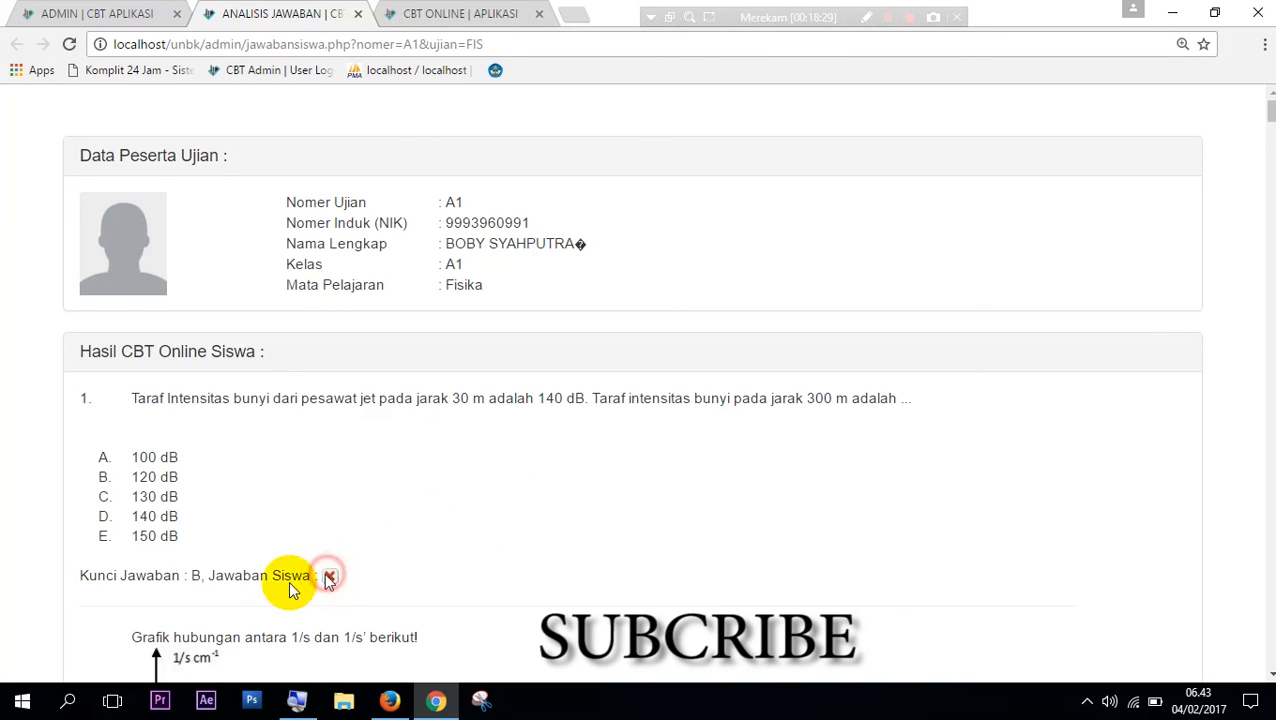
pyautogui.click(210, 576)
pyautogui.moveTo(210, 576); pyautogui.dragTo(368, 553)
pyautogui.click(405, 524)
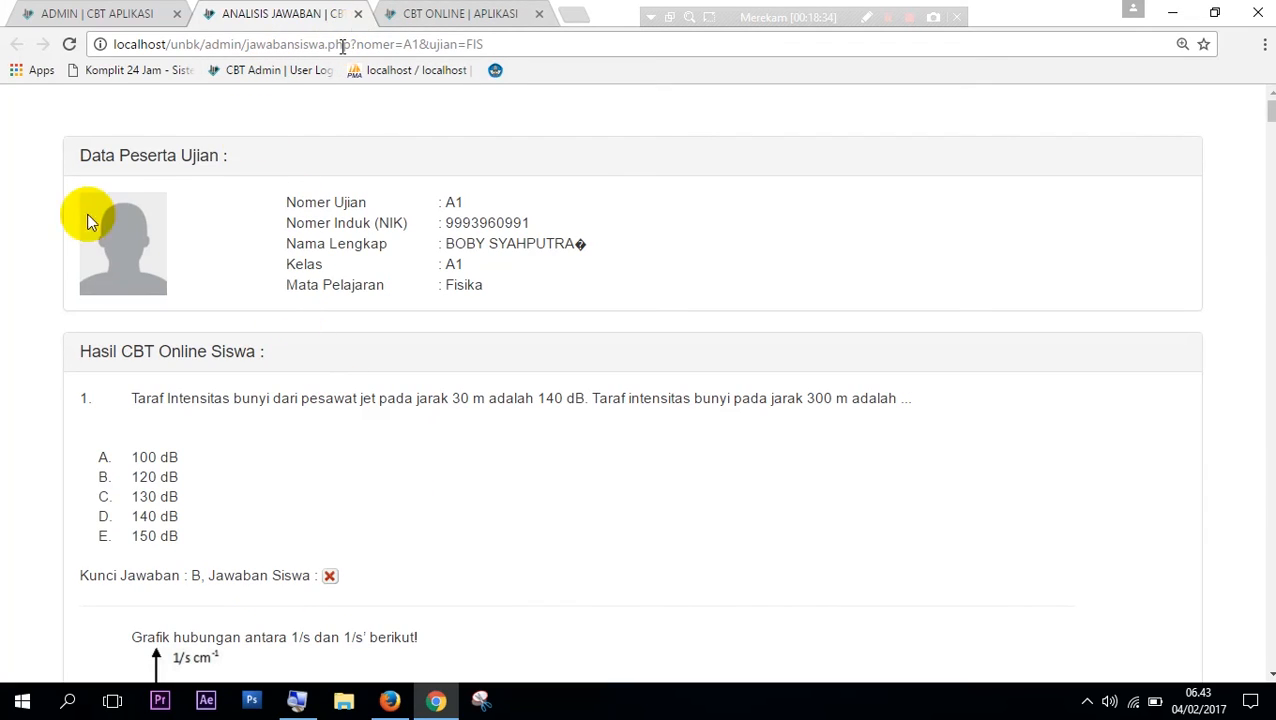
pyautogui.click(357, 13)
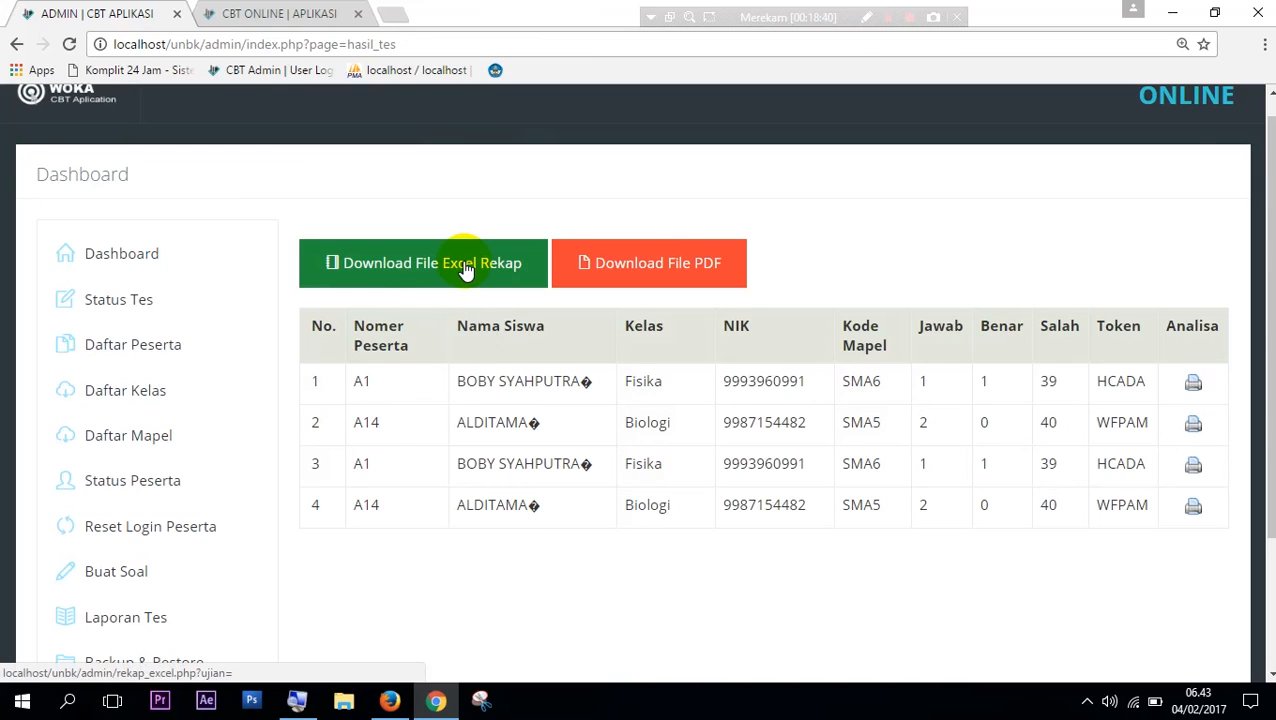
# Request the Excel recap and PDF downloads of the test results, and close the participant login page and download bar
pyautogui.click(383, 273)
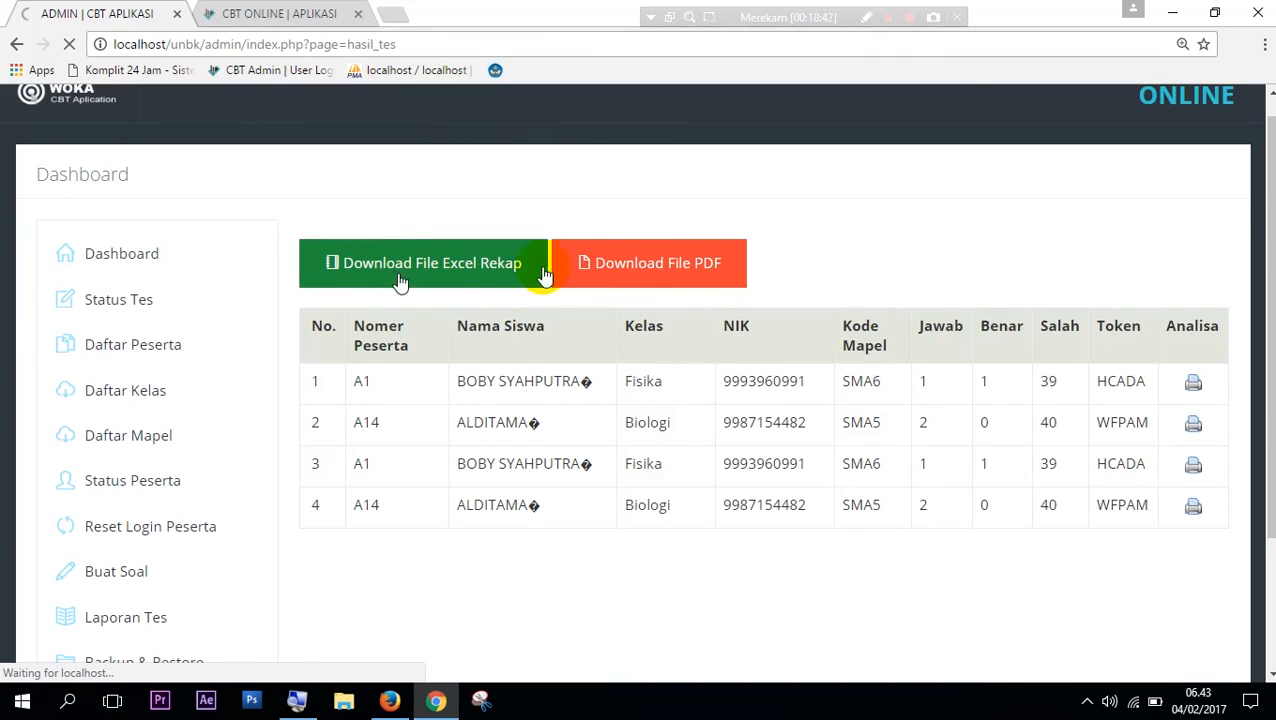
pyautogui.click(652, 266)
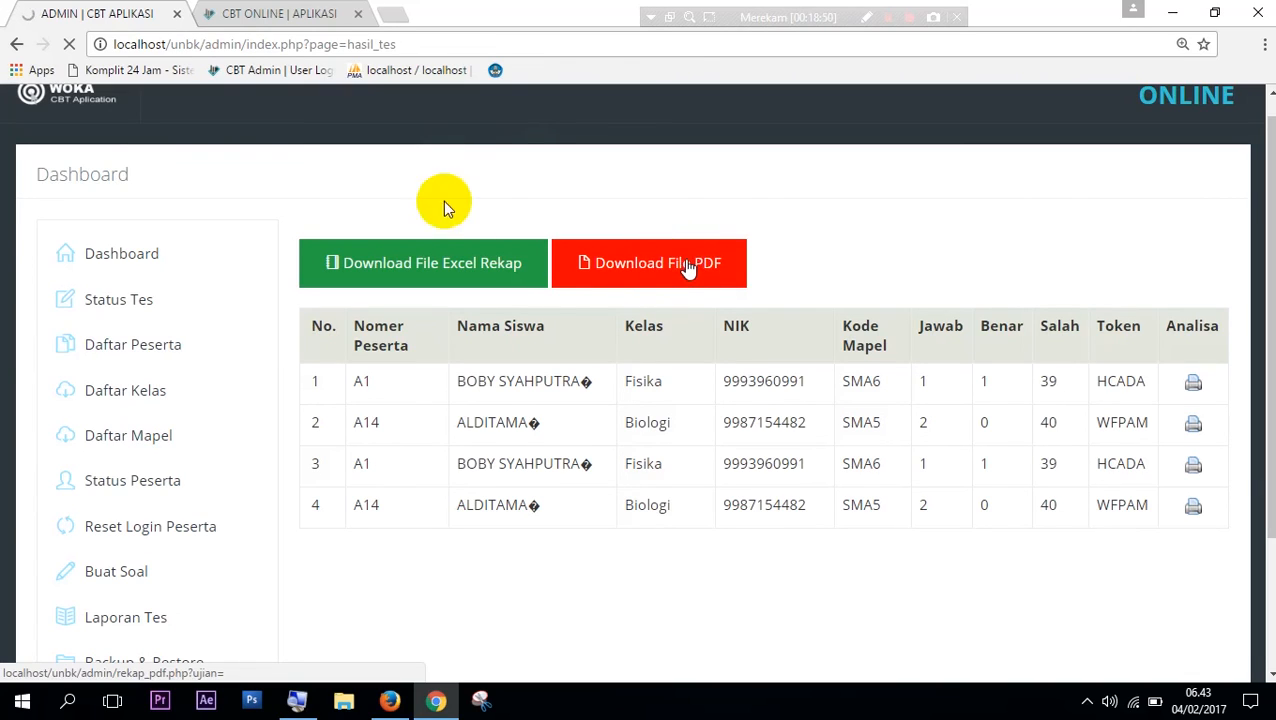
pyautogui.click(316, 16)
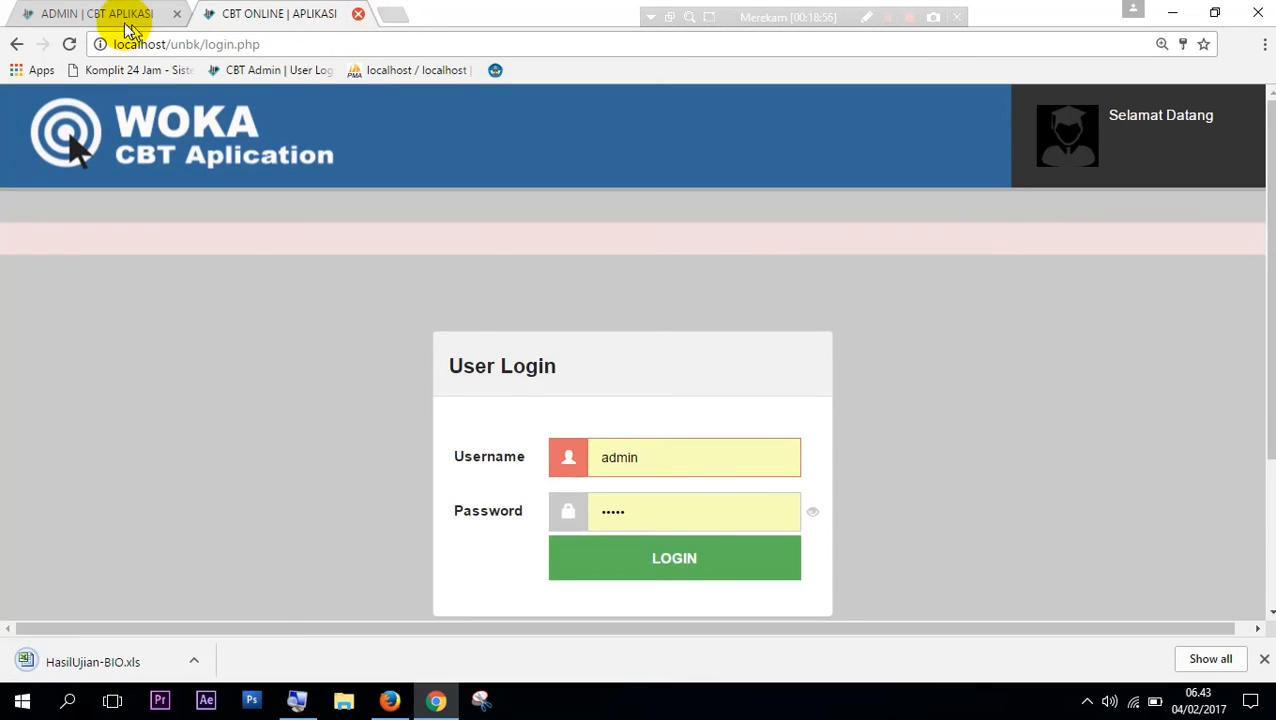
pyautogui.hotkey('ctrl', 'w')
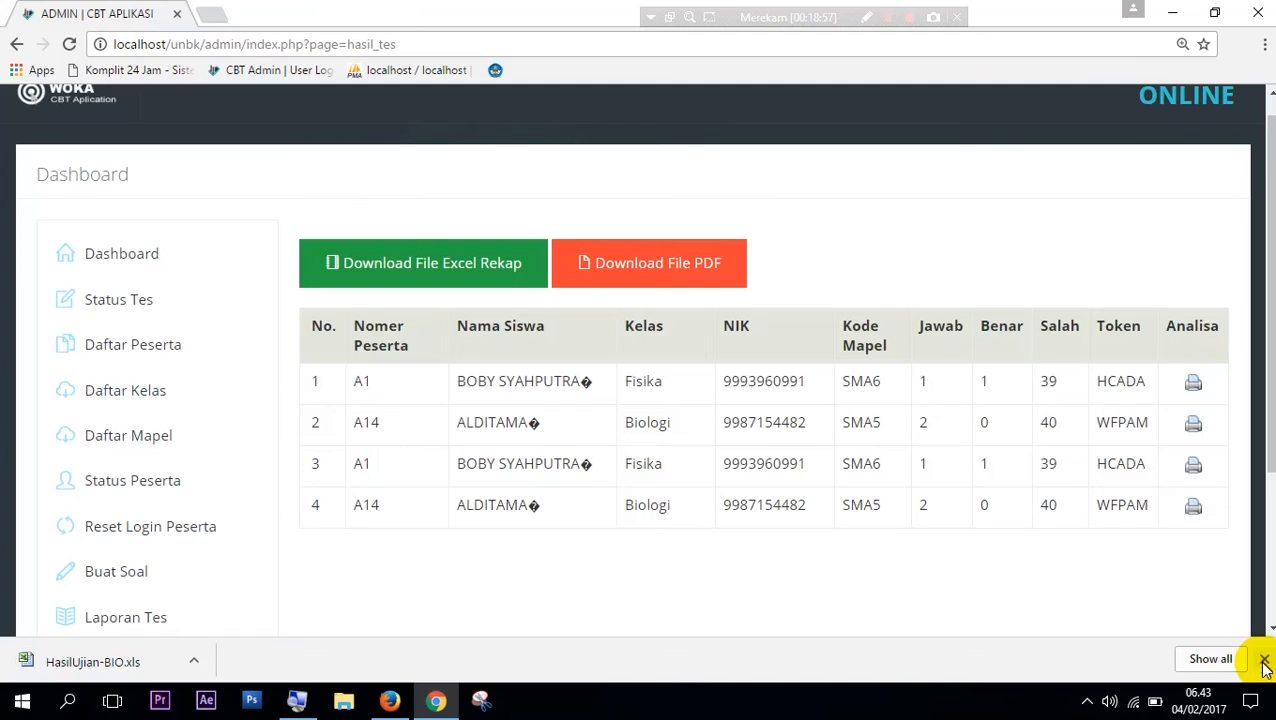
pyautogui.click(1264, 660)
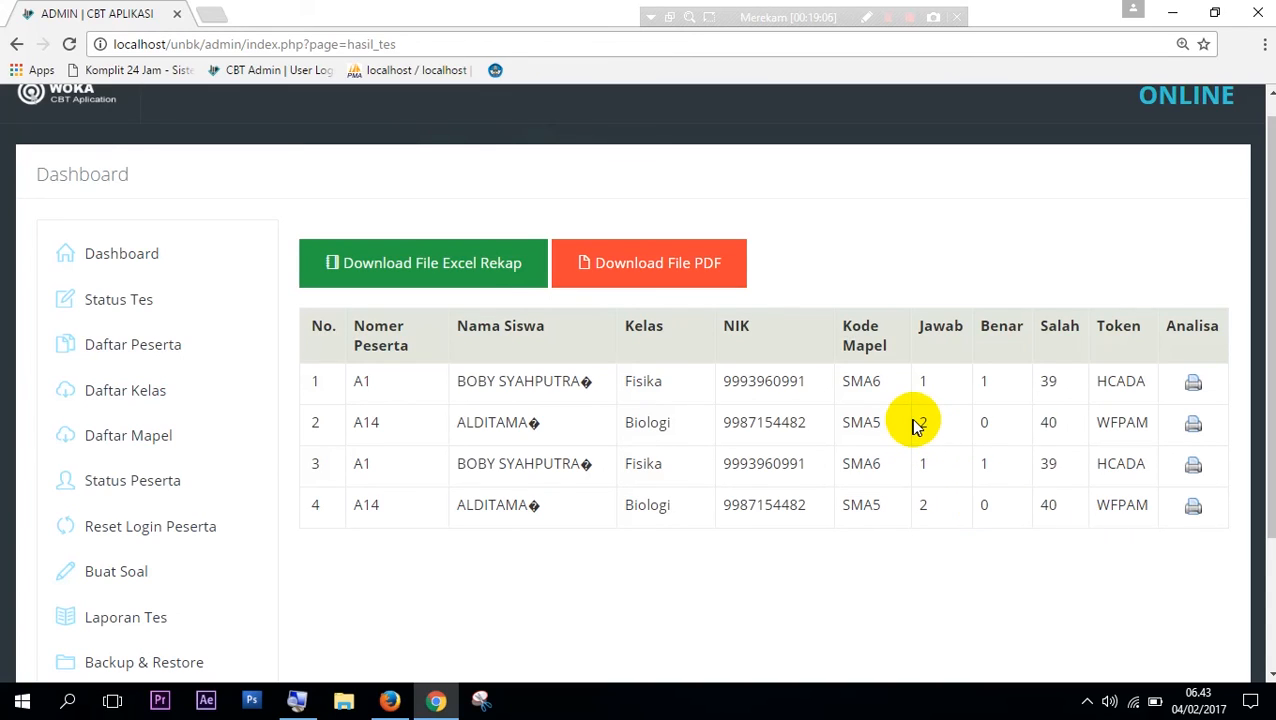
pyautogui.moveTo(918, 424); pyautogui.dragTo(876, 443)
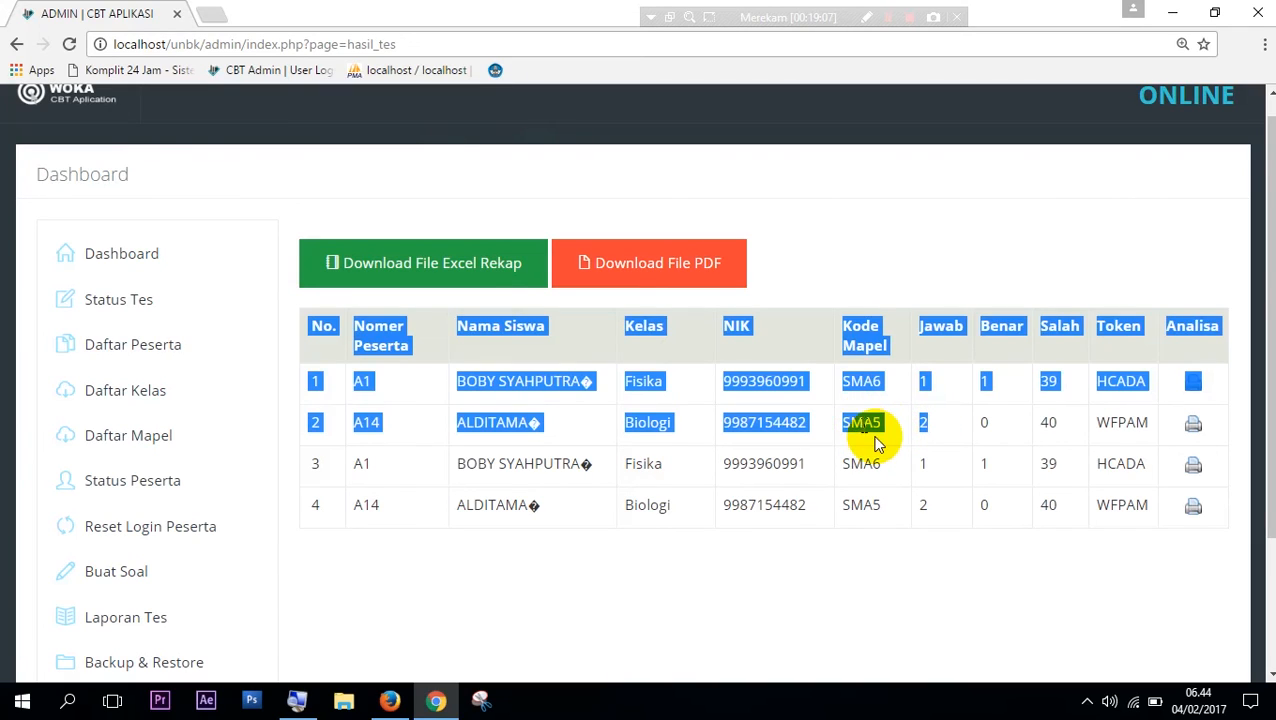
pyautogui.click(897, 464)
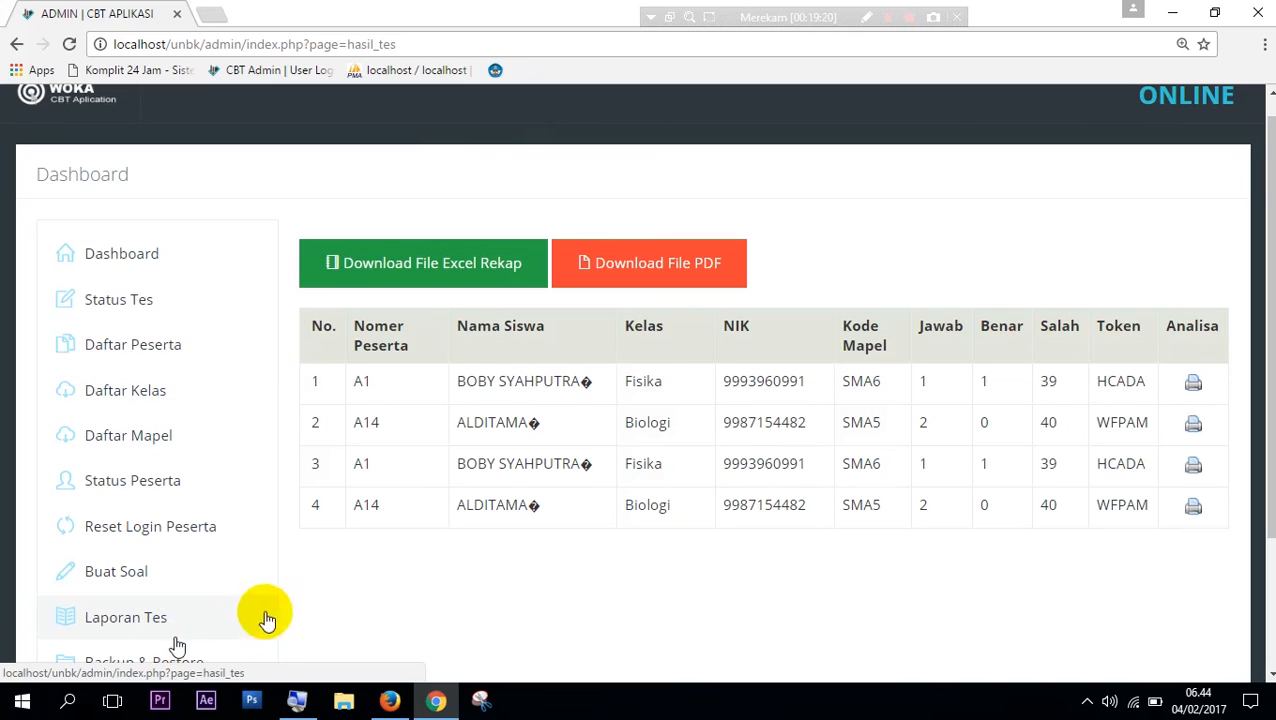
# Open Backup & Restore and run a confirmed backup of the database
pyautogui.scroll(-1, 398, 590)
pyautogui.scroll(-2, 398, 588)
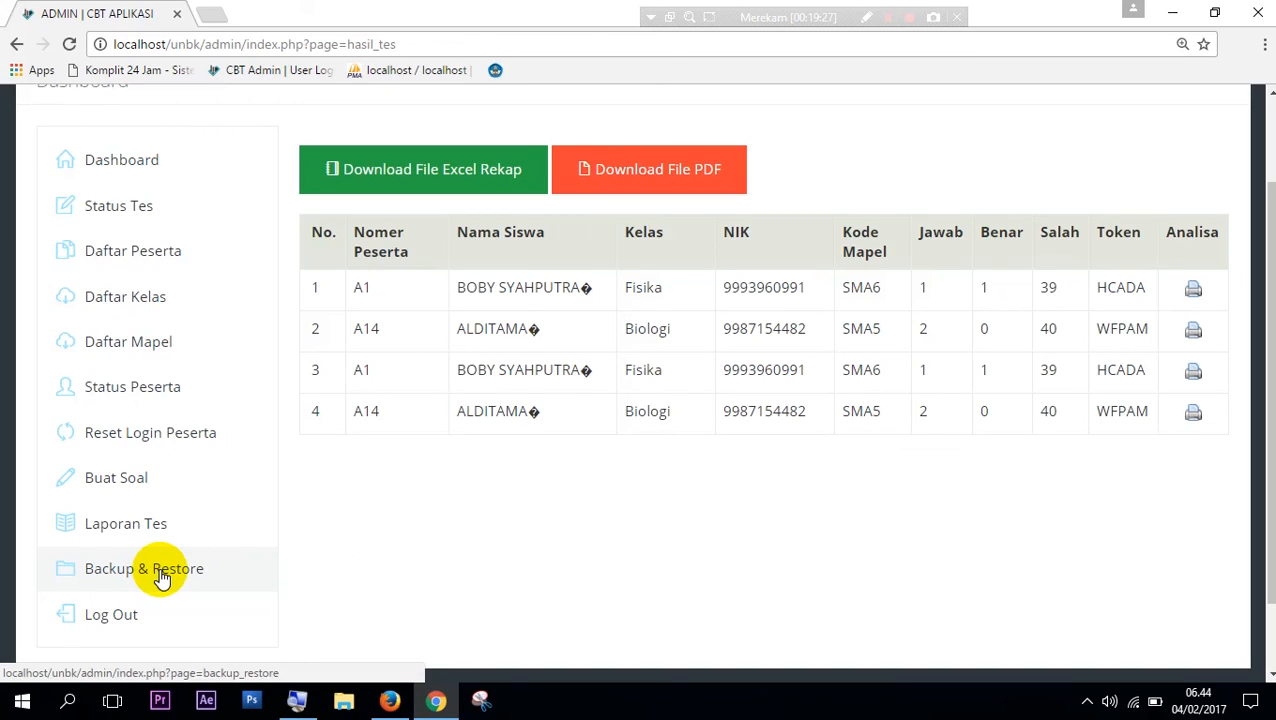
pyautogui.click(122, 572)
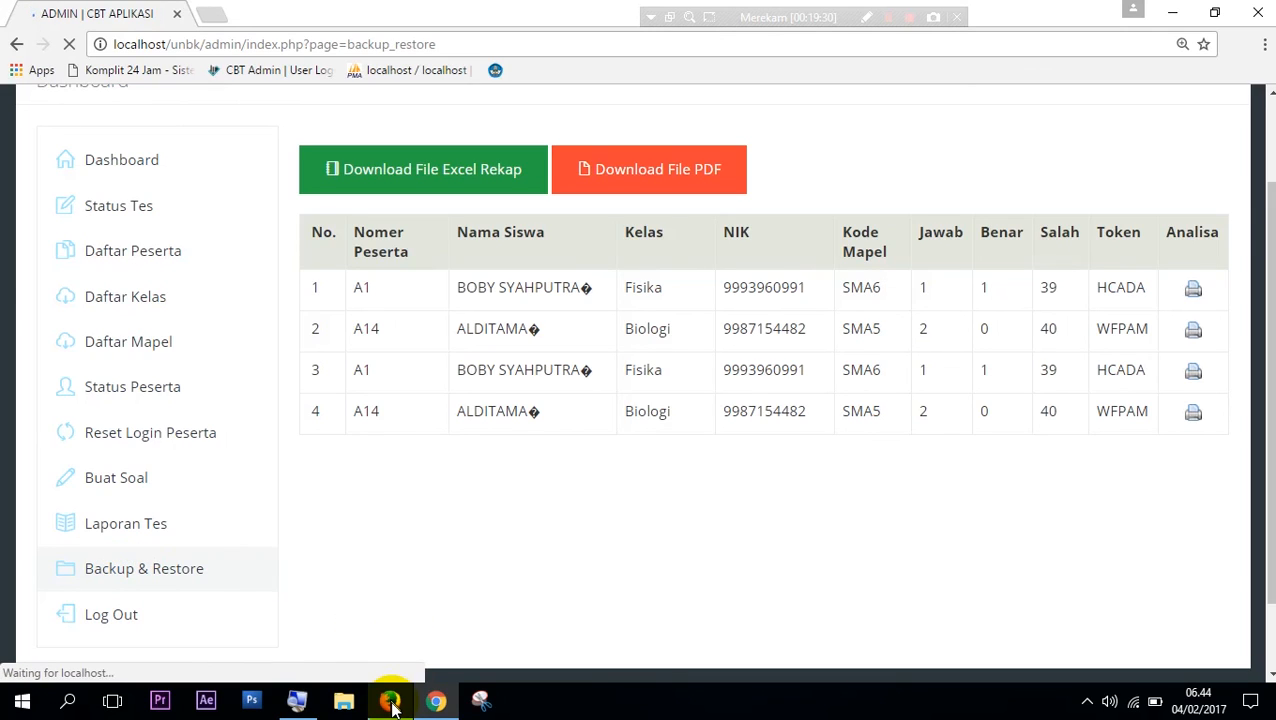
pyautogui.moveTo(392, 707)
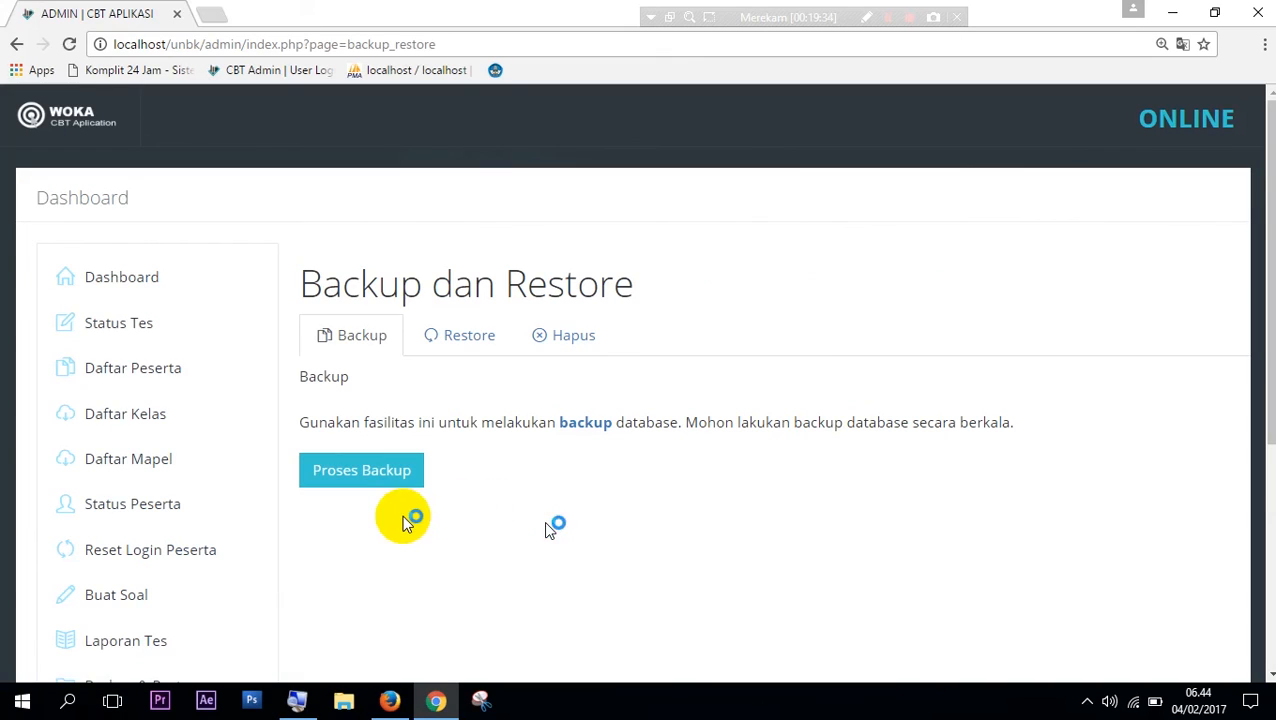
pyautogui.click(383, 480)
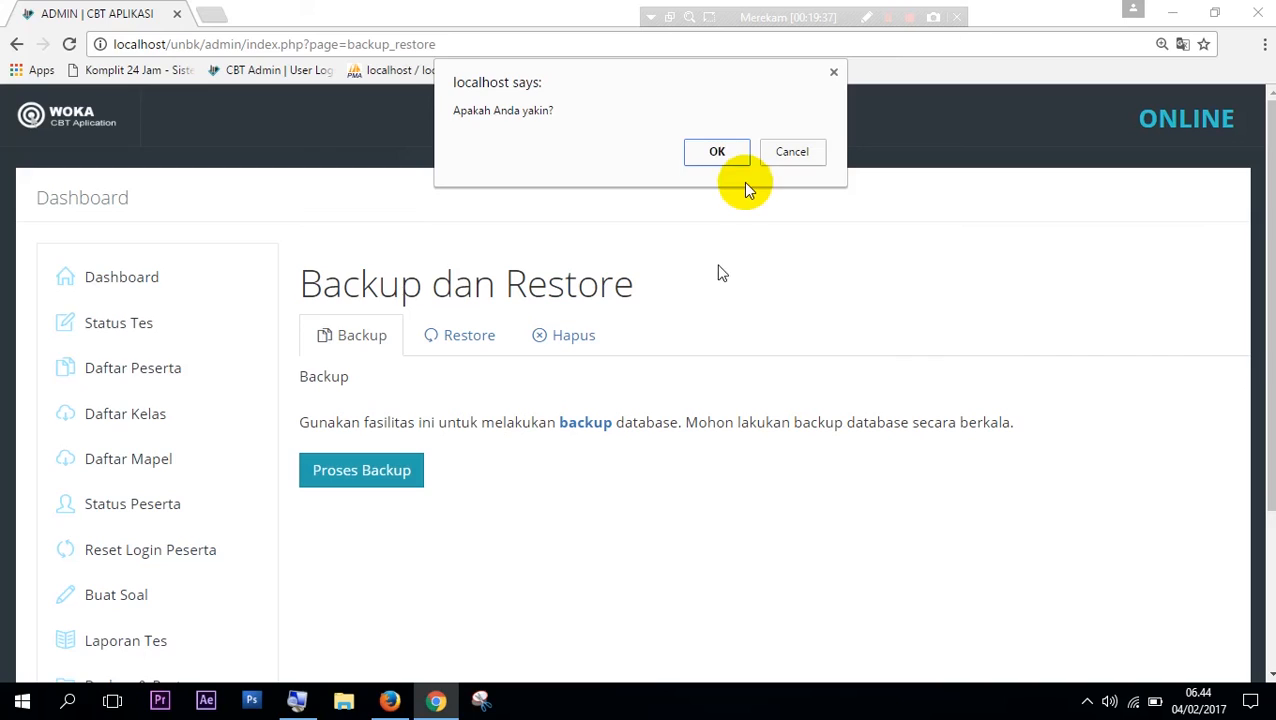
pyautogui.click(708, 152)
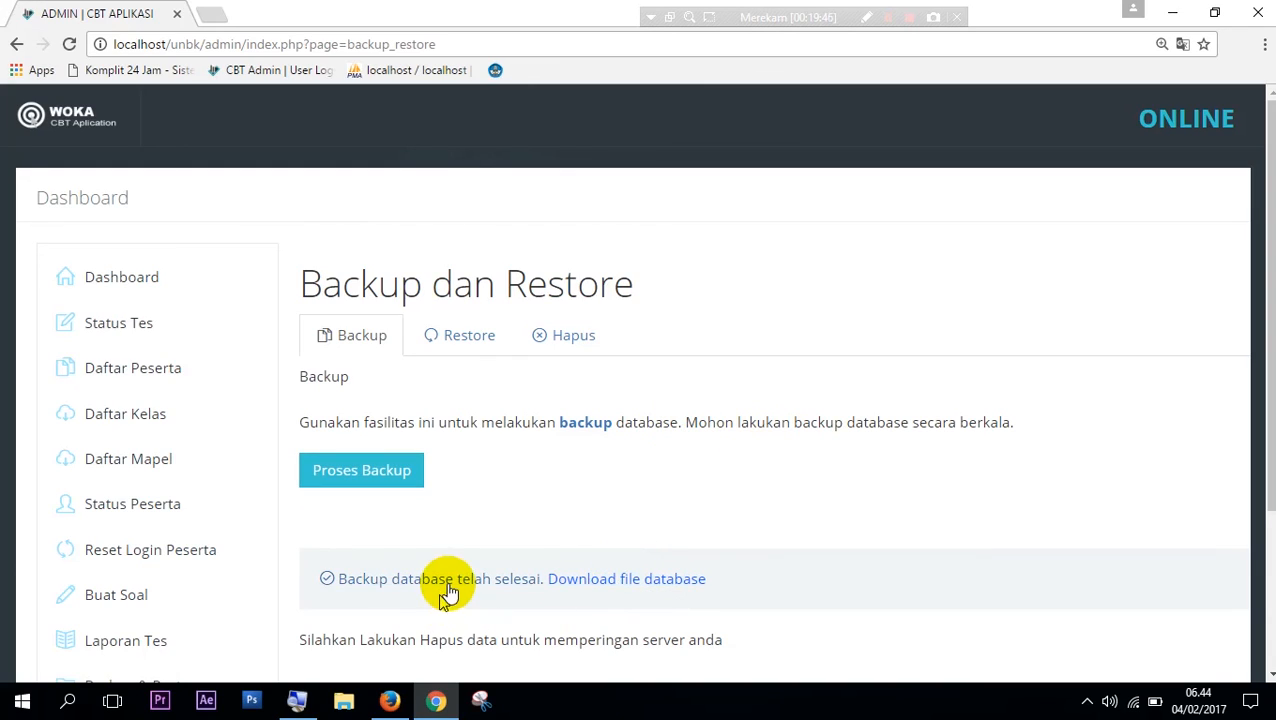
# Download the completed database backup file and view the Restore options
pyautogui.click(504, 594)
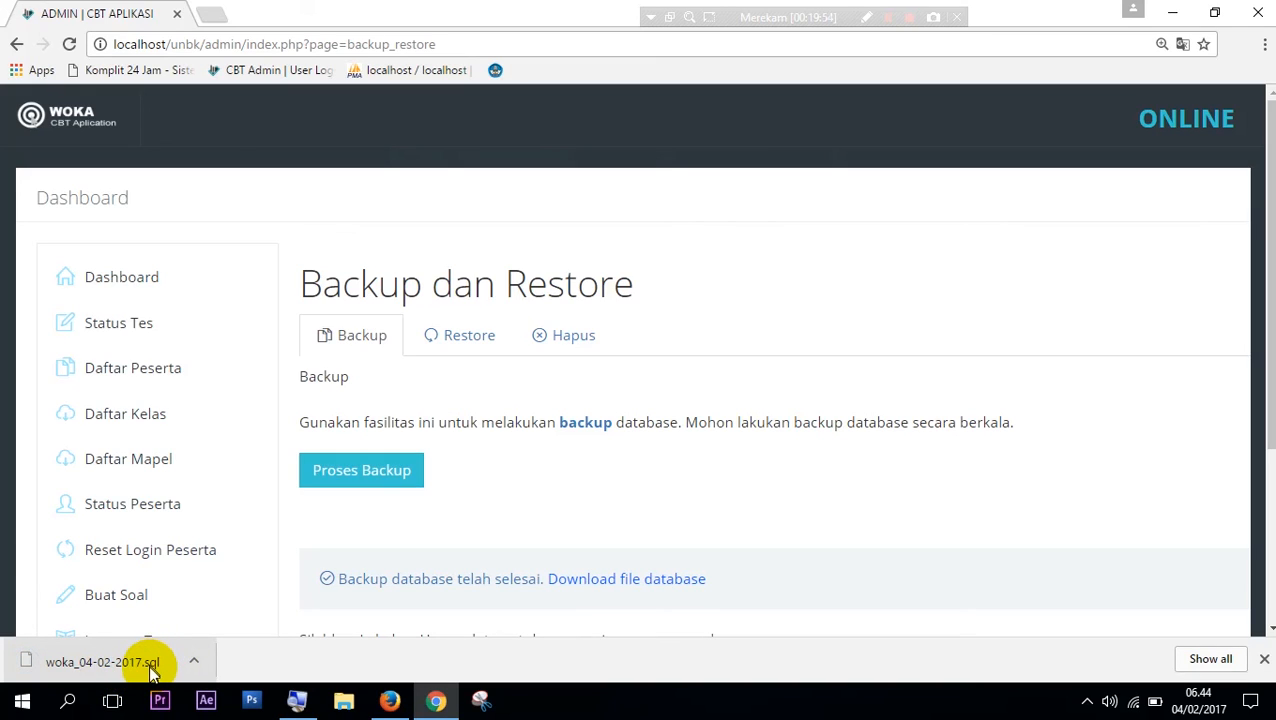
pyautogui.click(458, 342)
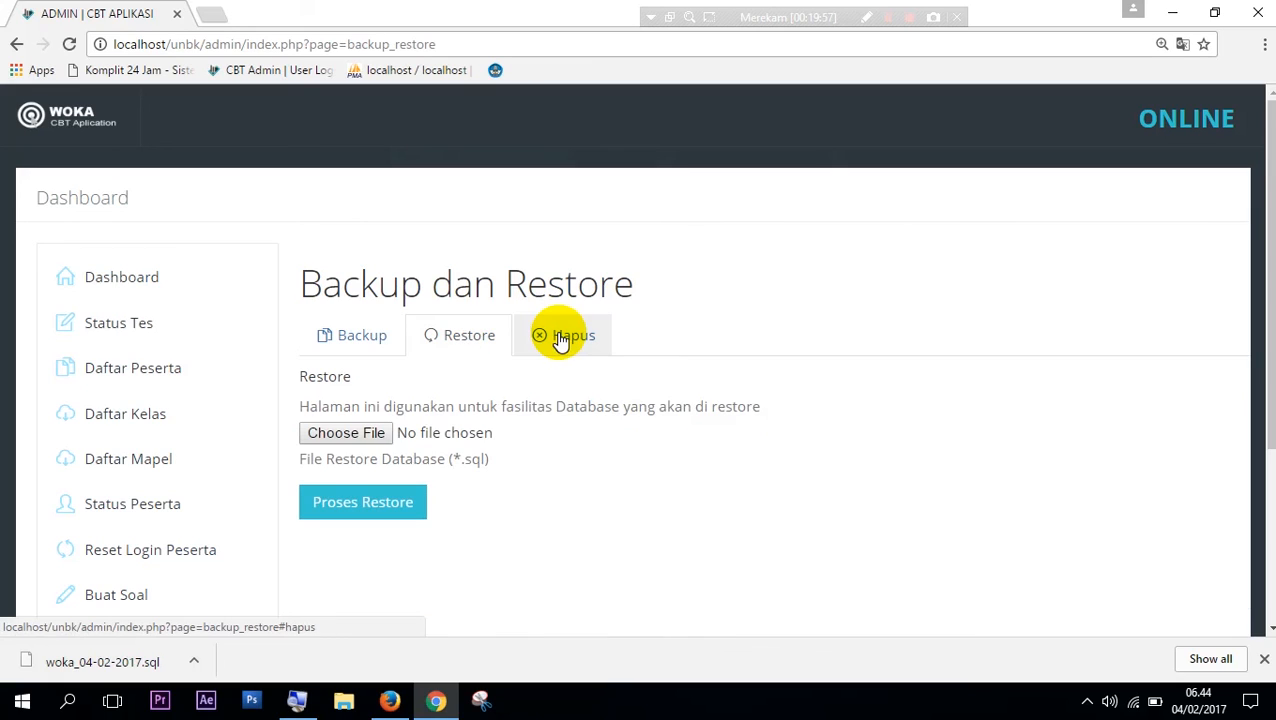
# Delete the stored student exam answers with the Hapus function and confirm the deletion
pyautogui.click(560, 340)
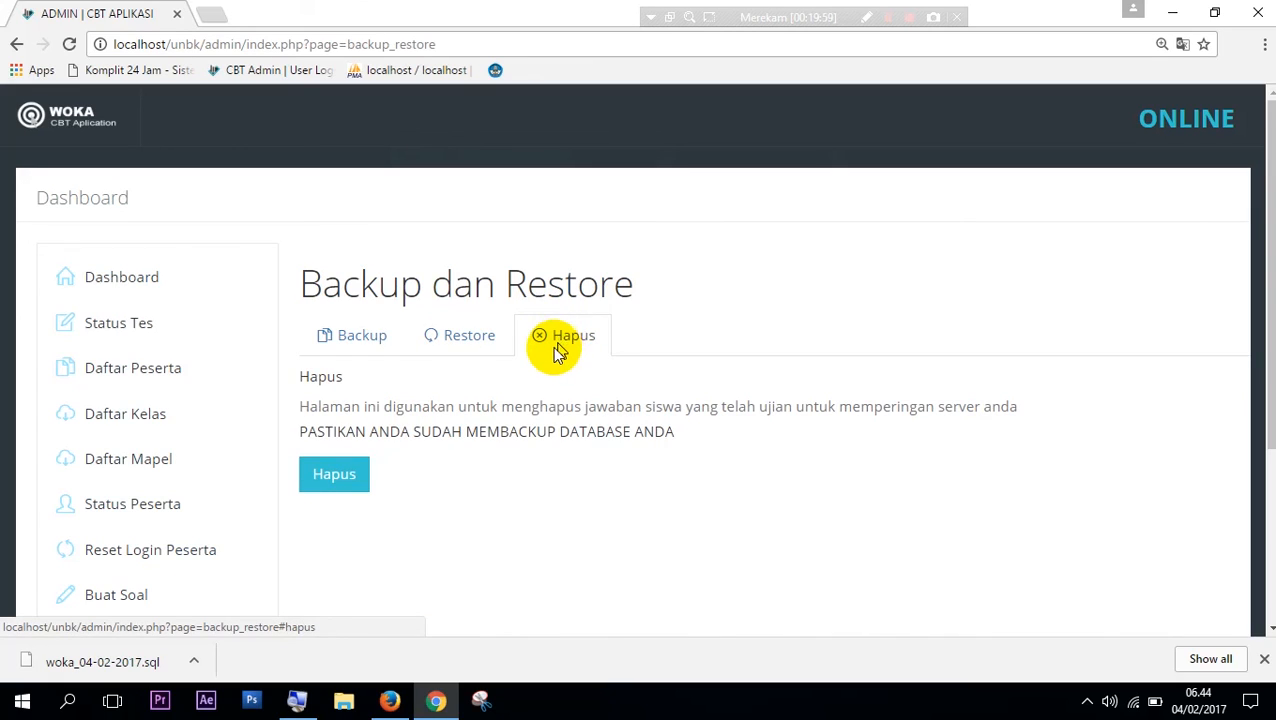
pyautogui.click(334, 478)
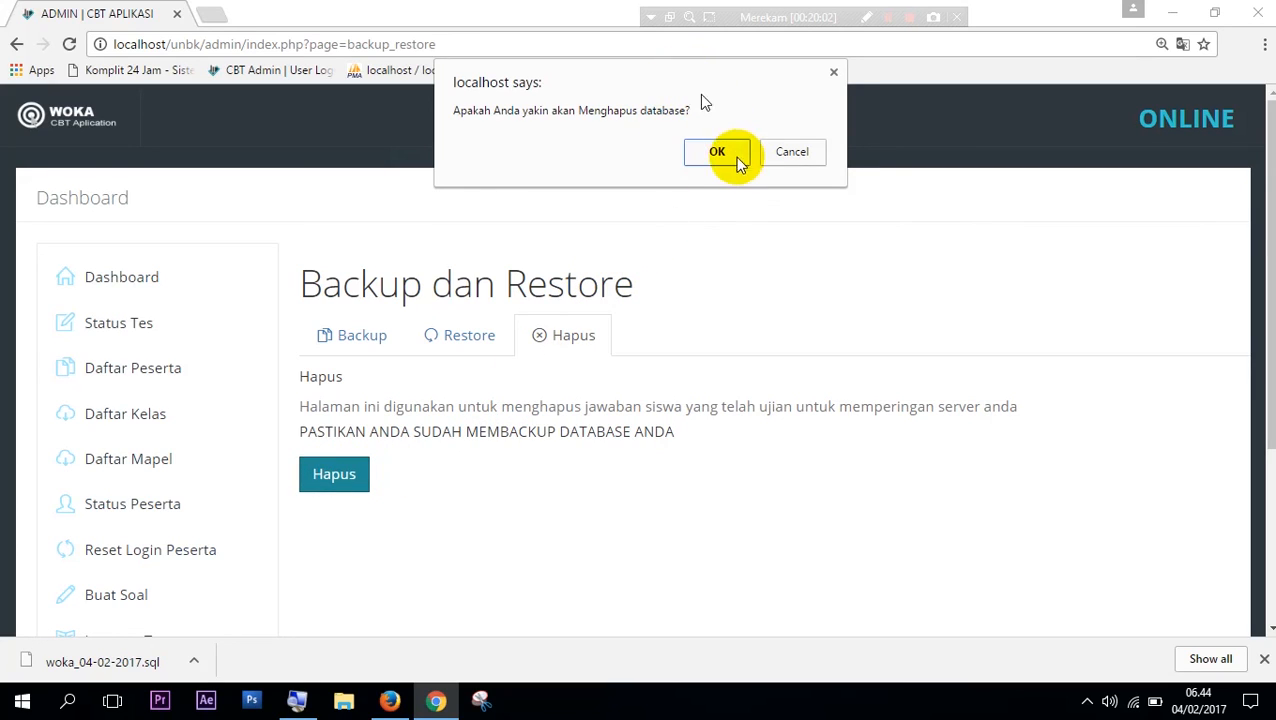
pyautogui.click(718, 153)
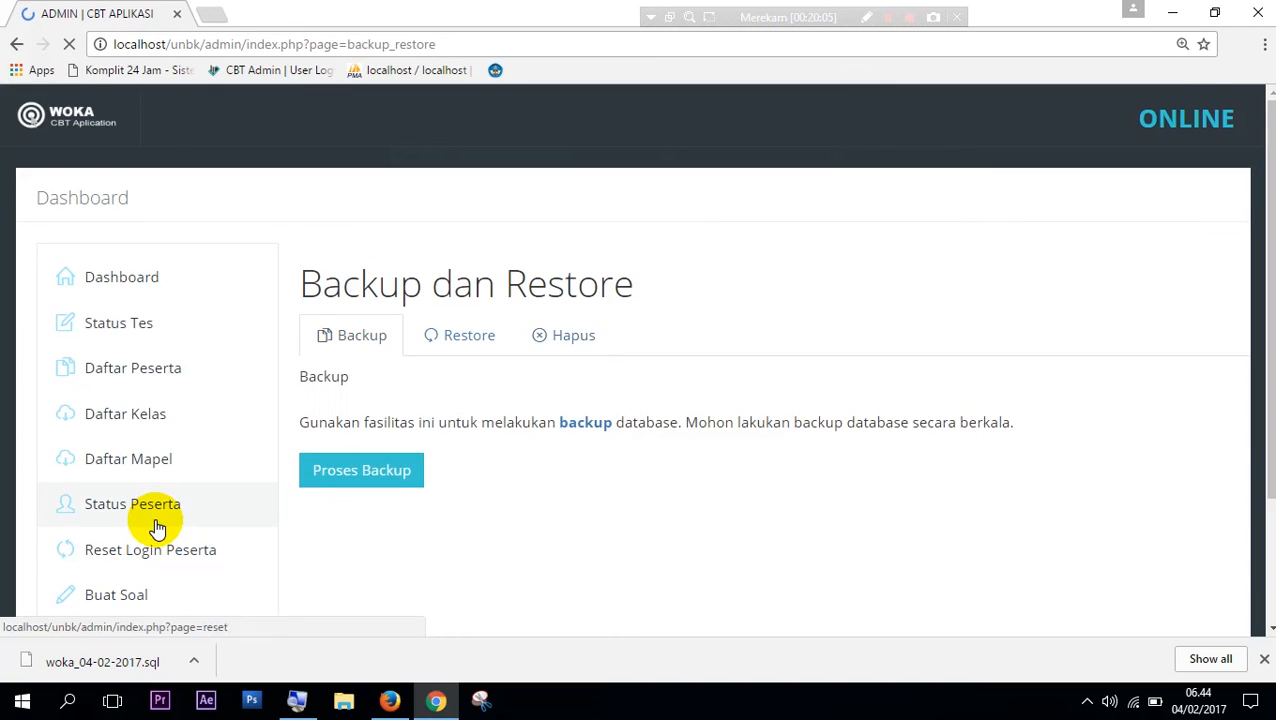
# Open the Laporan Tes page to check the participants' test results after the deletion
pyautogui.scroll(-2, 154, 530)
pyautogui.scroll(-1, 154, 525)
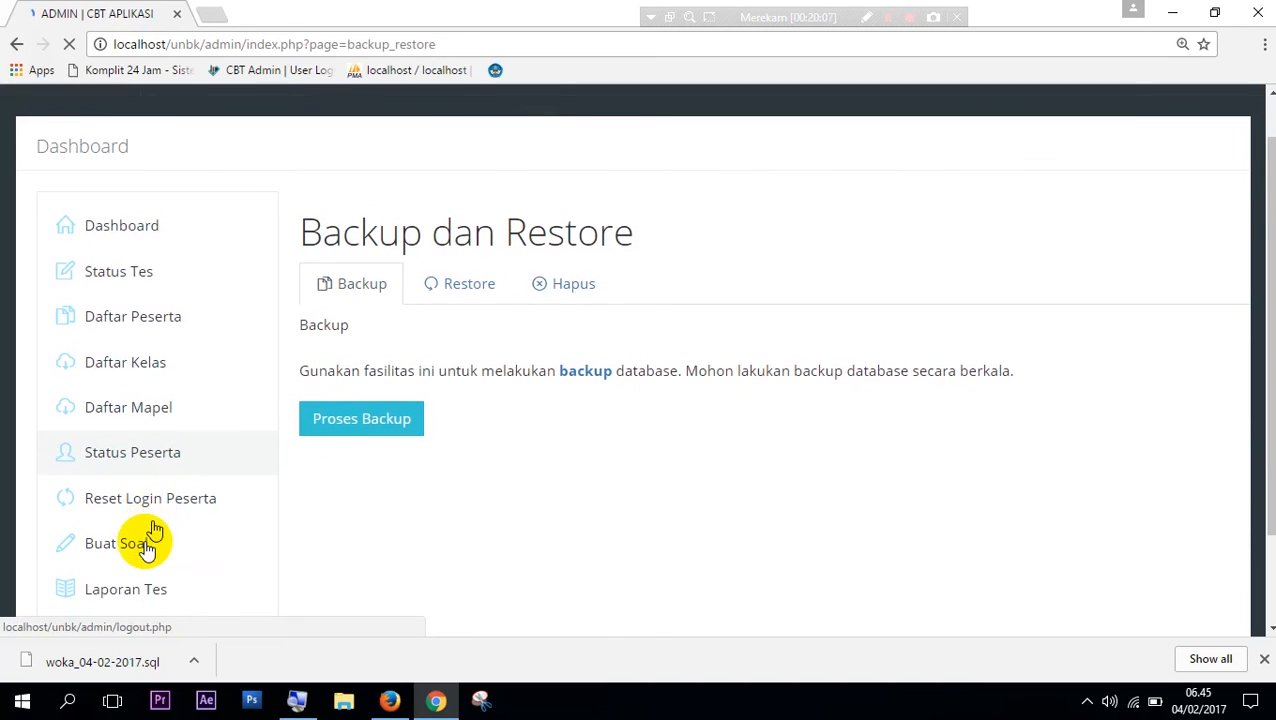
pyautogui.scroll(-4, 156, 500)
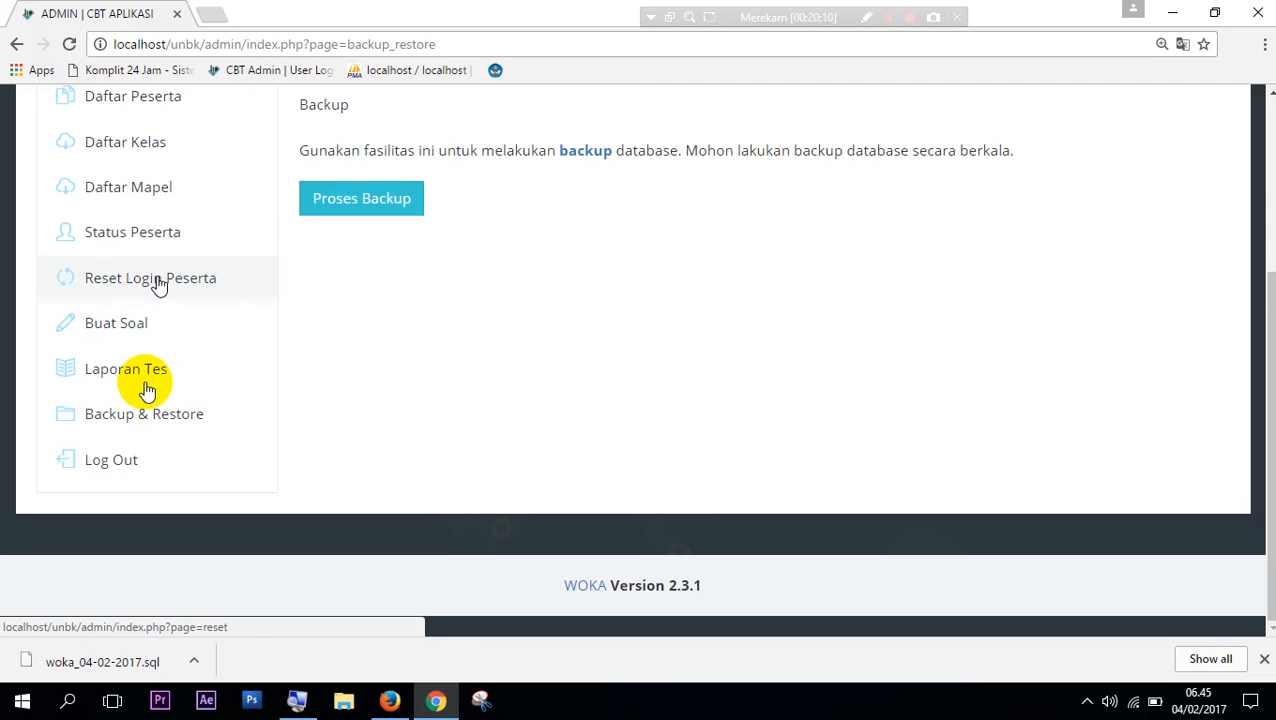
pyautogui.click(148, 374)
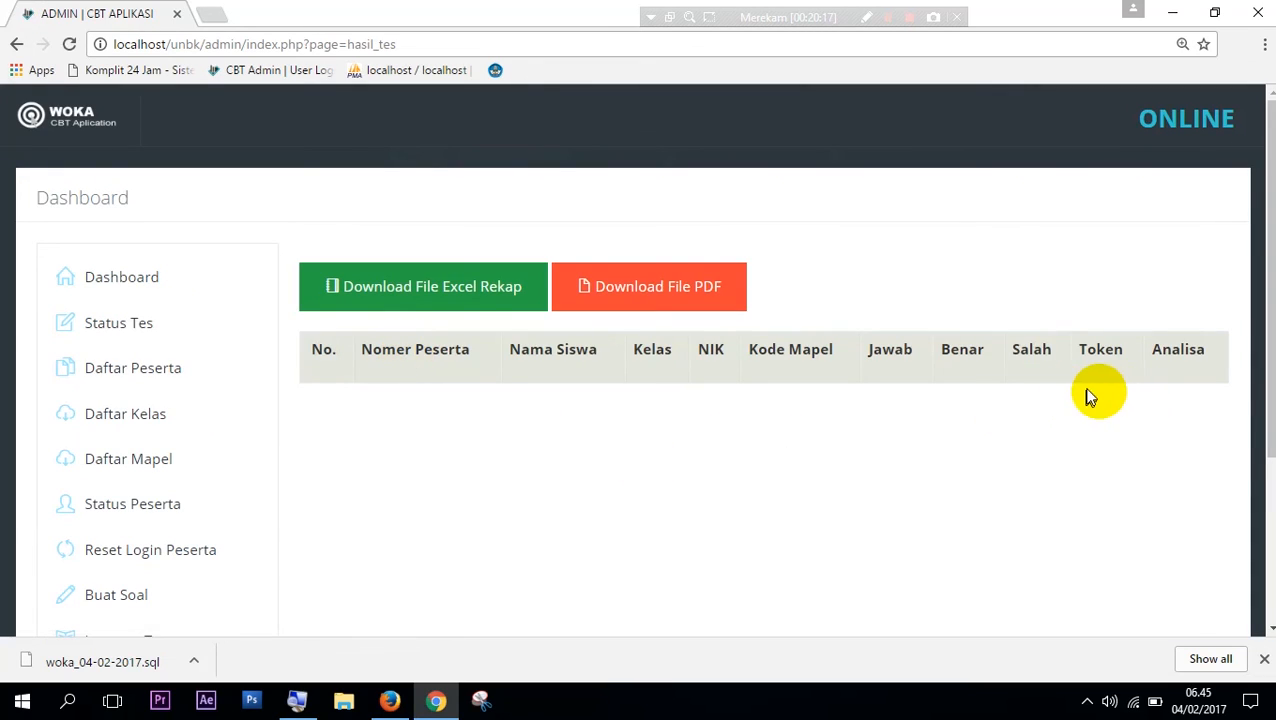
# Deactivate the Fisika and Biologi exams in the Status Tes exam schedule
pyautogui.click(128, 322)
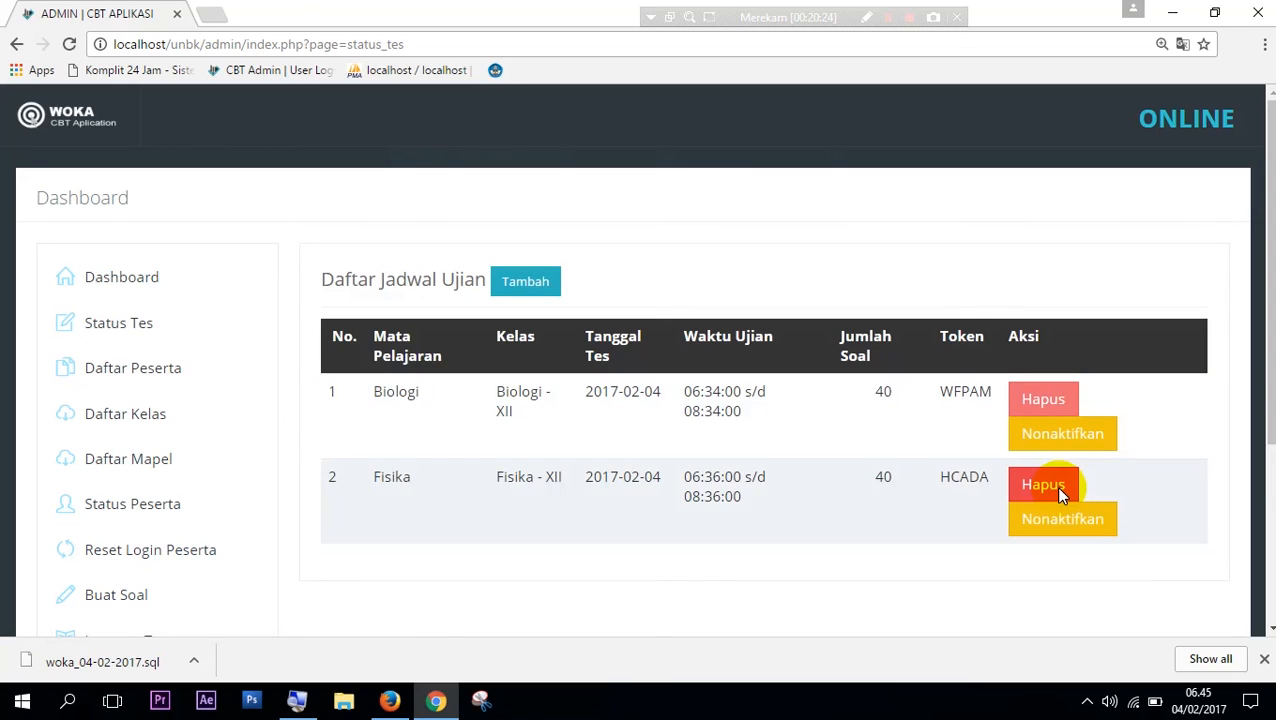
pyautogui.click(1061, 516)
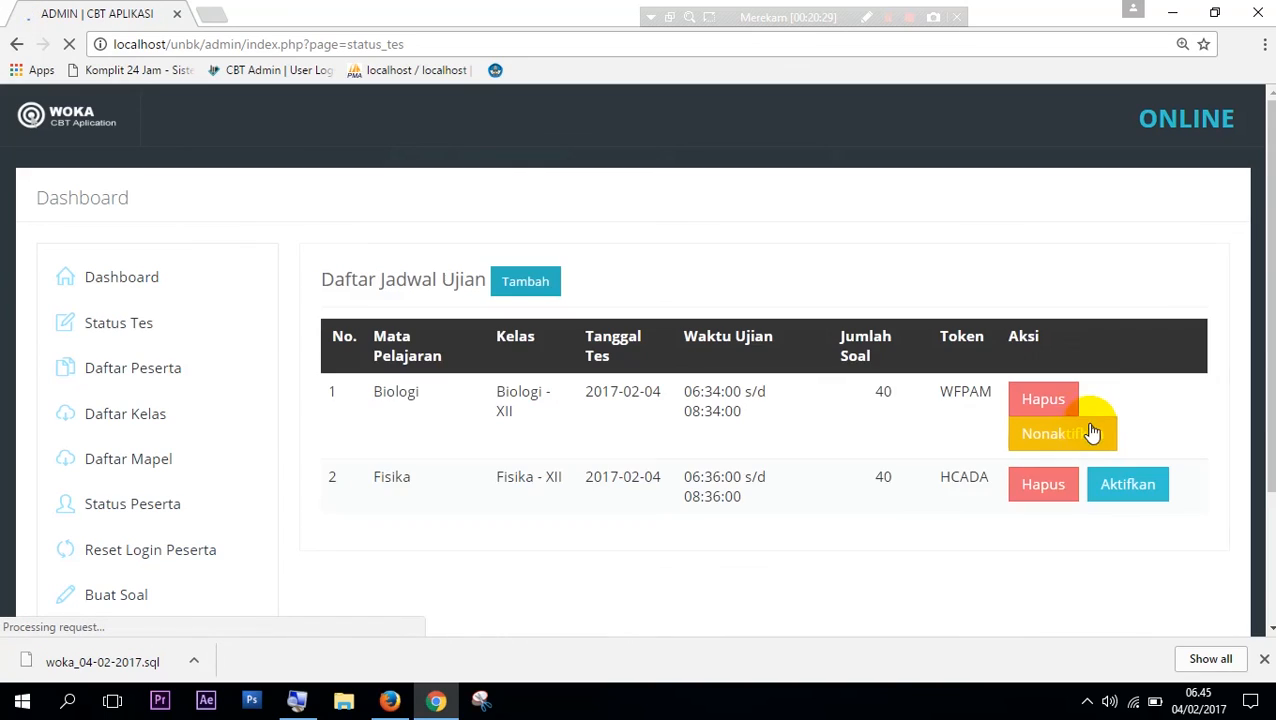
pyautogui.click(1086, 442)
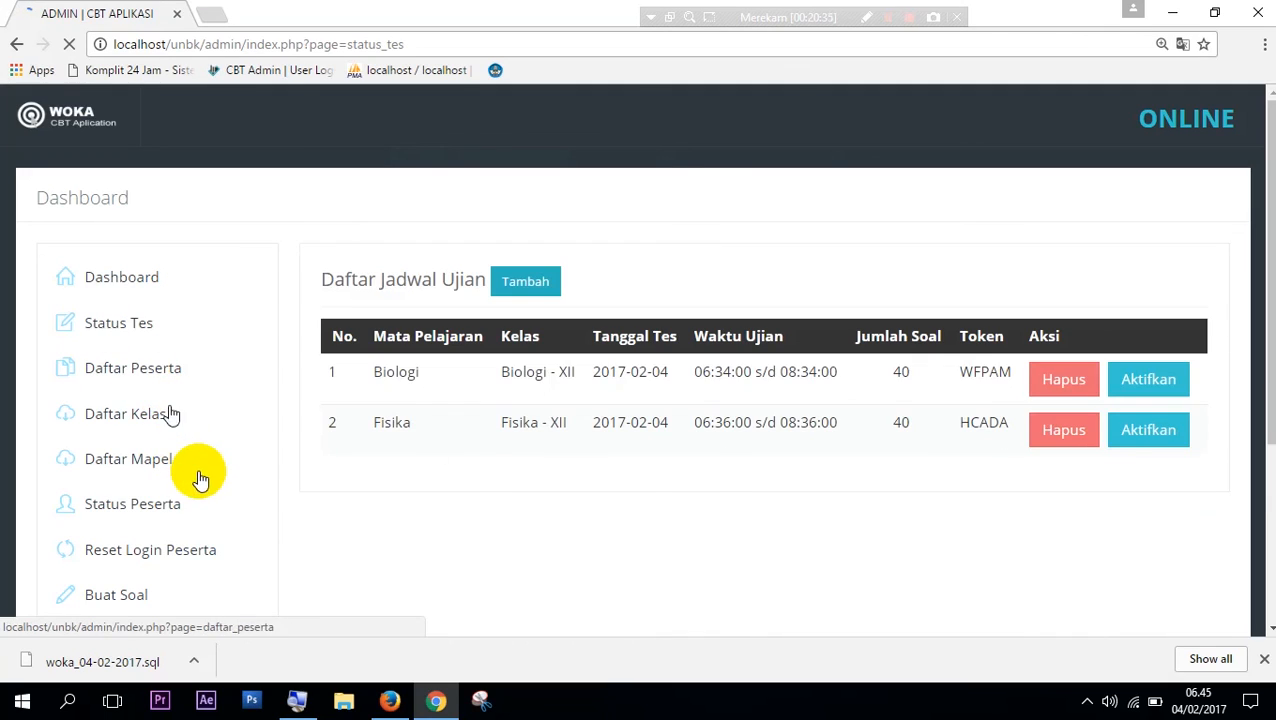
# Log out of the admin account
pyautogui.scroll(-1, 228, 467)
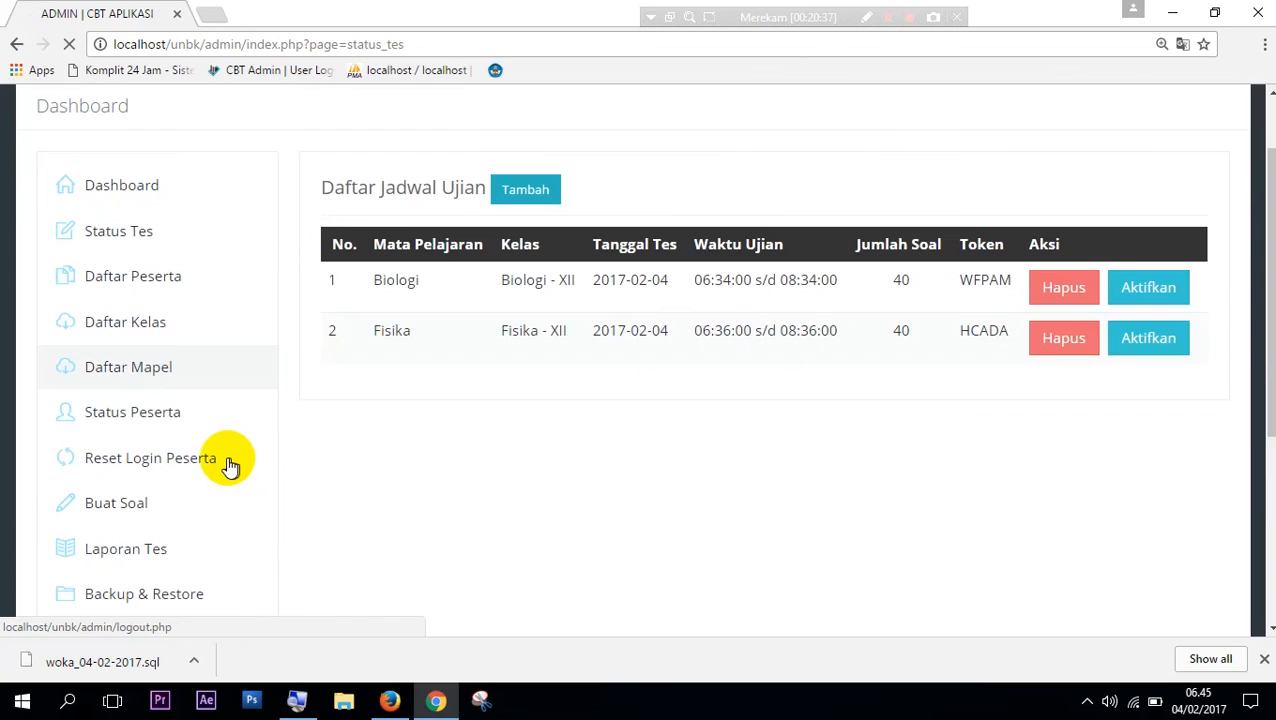
pyautogui.scroll(-2, 150, 585)
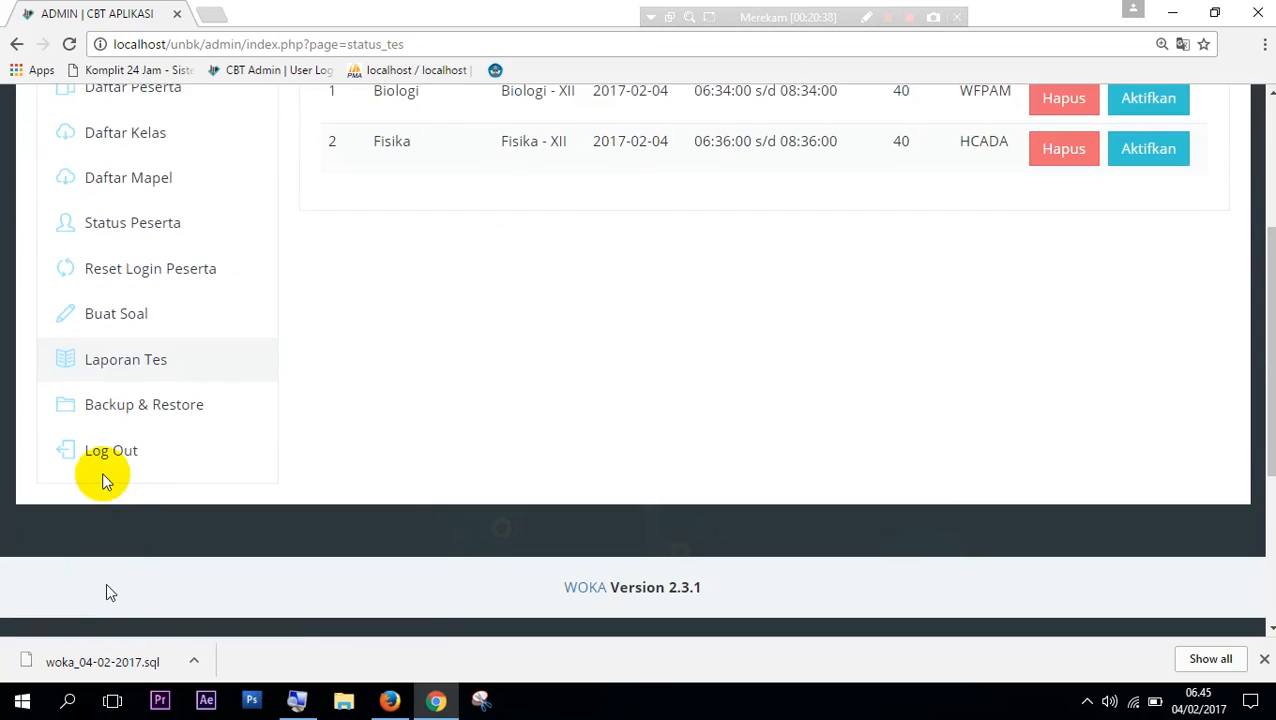
pyautogui.click(96, 468)
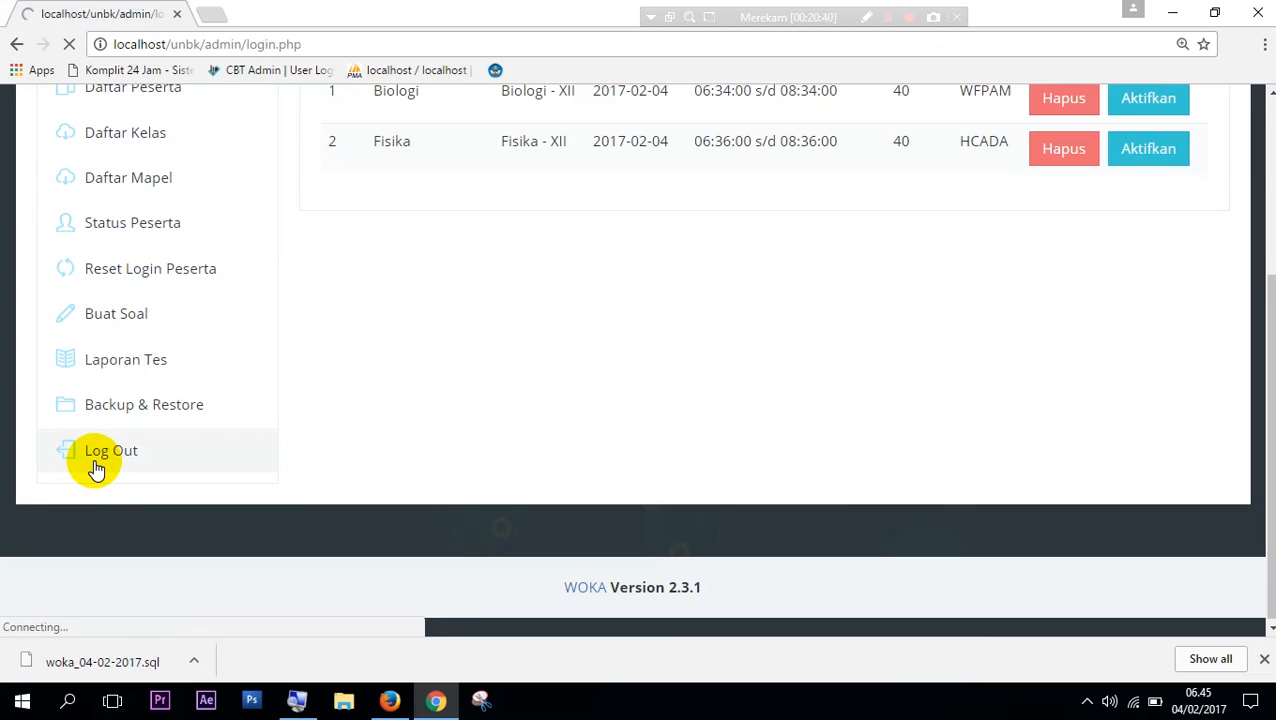